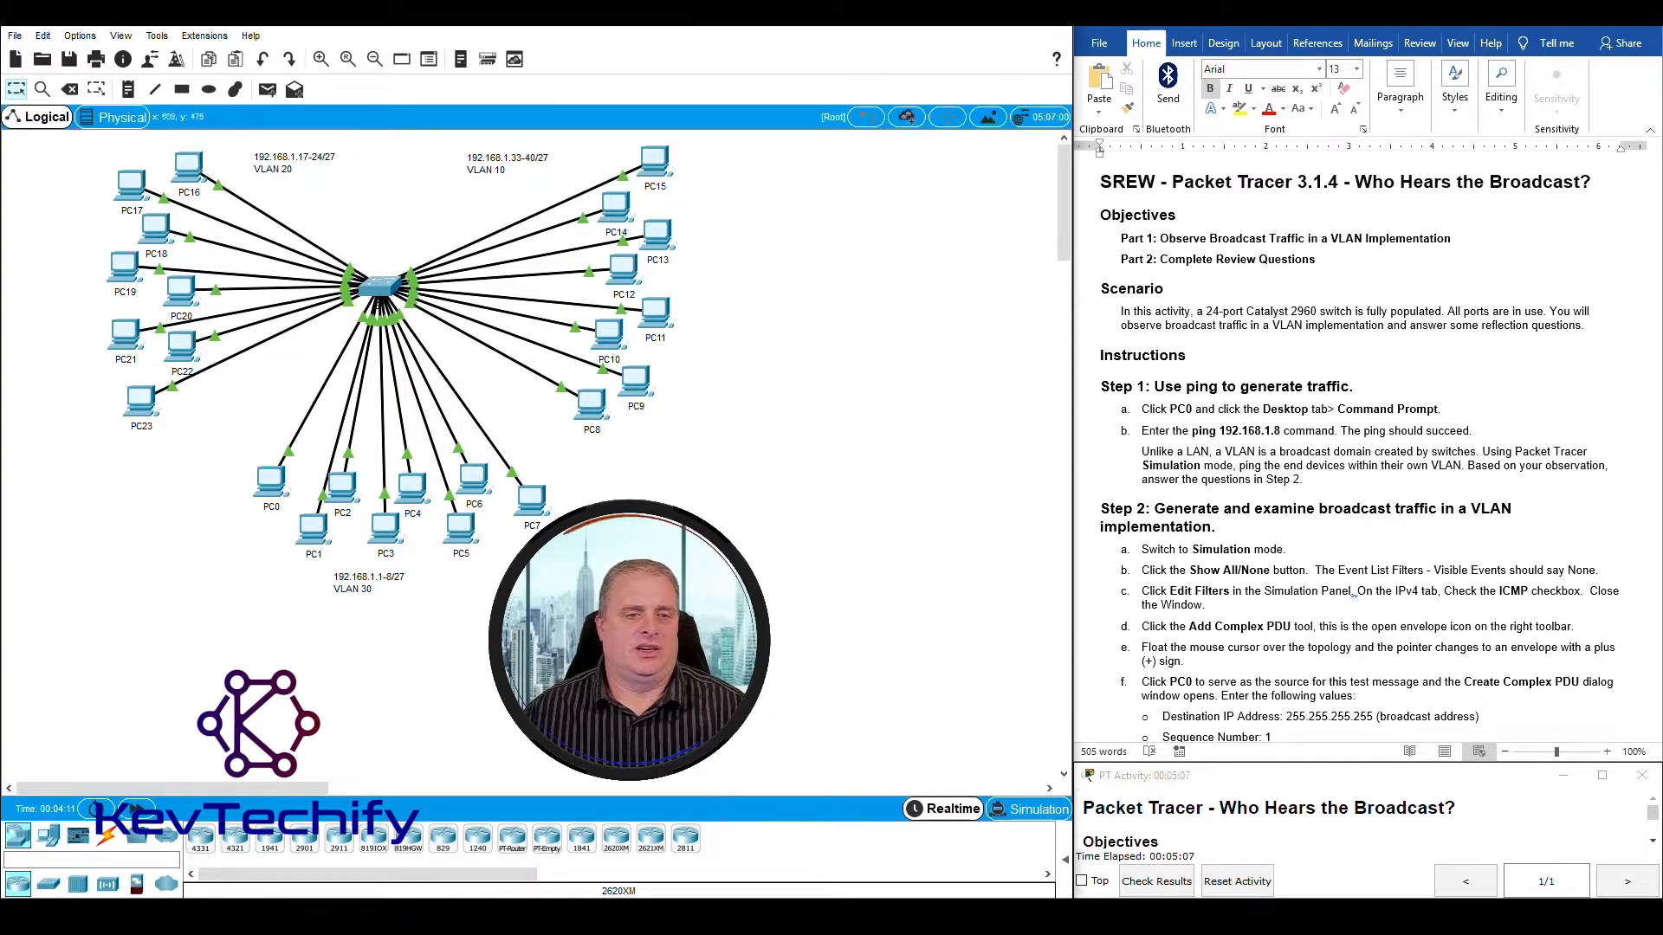
Step: Highlight the PC groups of VLAN 10, VLAN 20 and VLAN 30 one after another and clear the selection
{"action": "left_click_drag", "start_coordinate": [684, 460], "coordinate": [538, 147]}
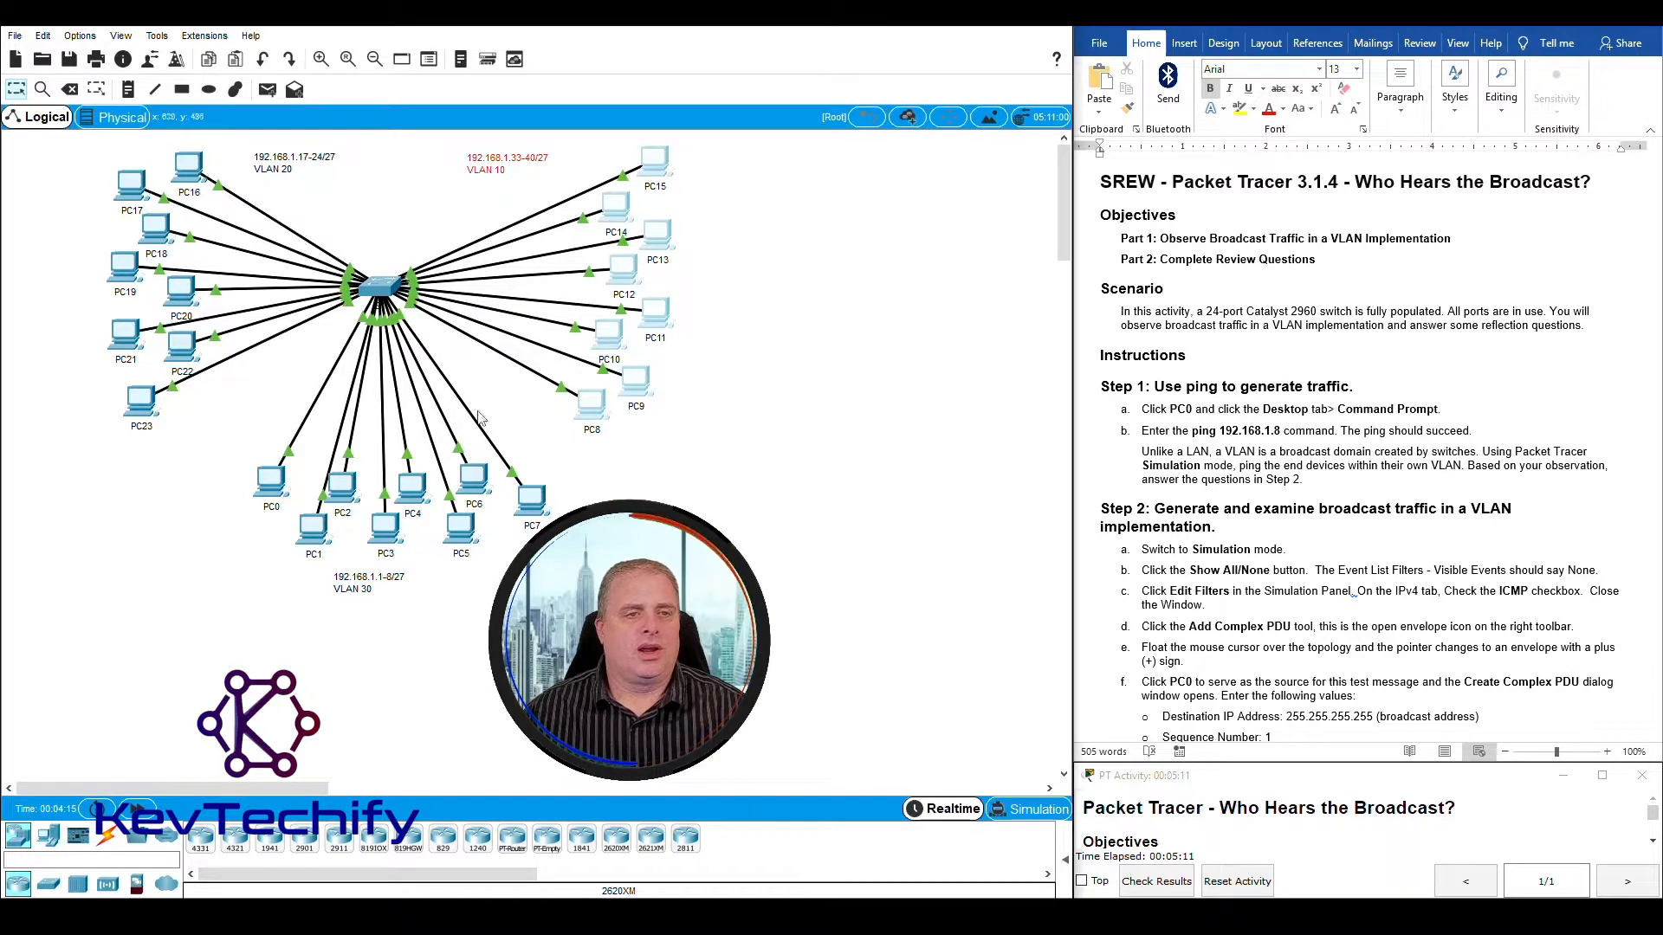
{"action": "left_click_drag", "start_coordinate": [255, 419], "coordinate": [72, 168]}
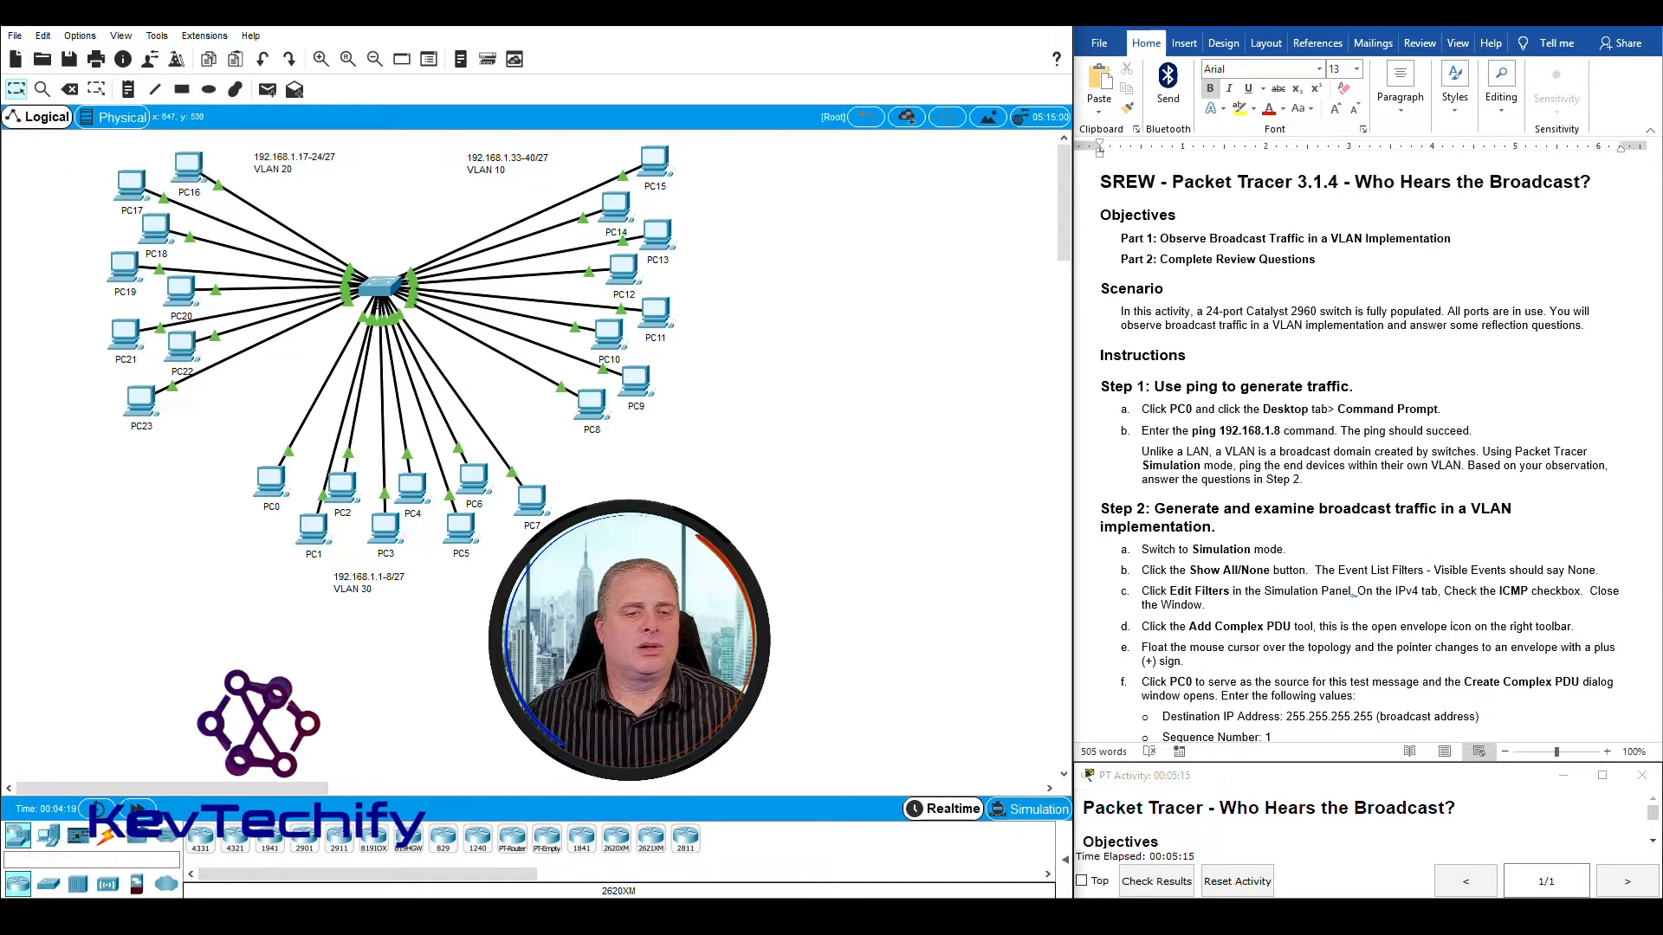
{"action": "left_click_drag", "start_coordinate": [577, 606], "coordinate": [216, 442]}
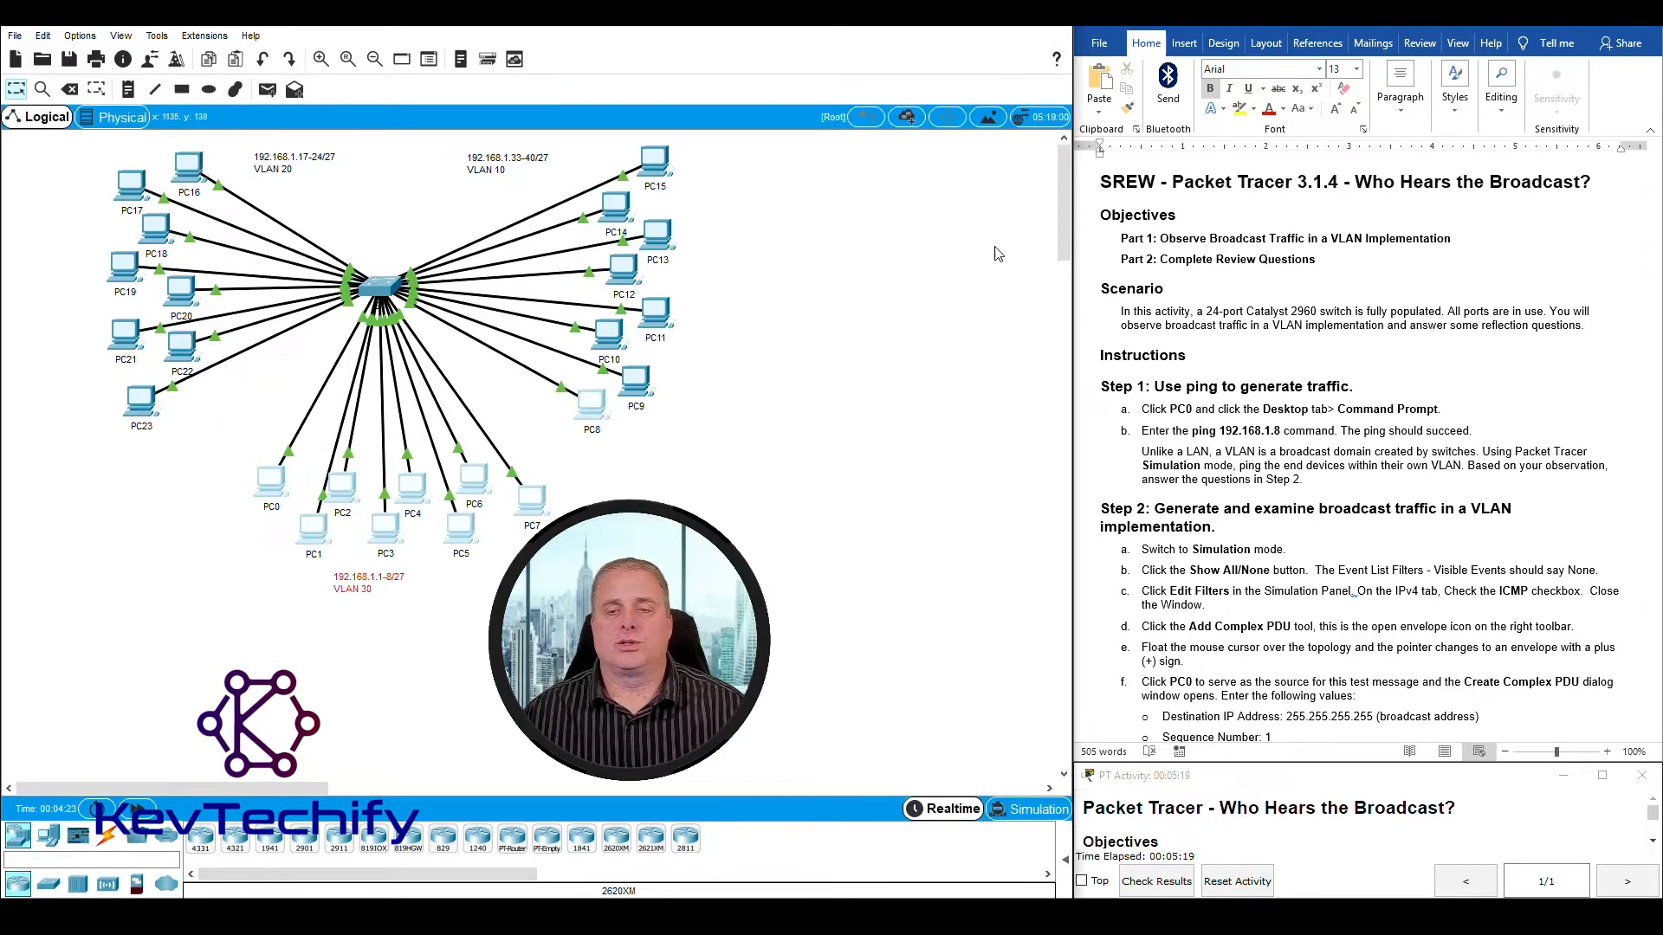
{"action": "left_click", "coordinate": [918, 256]}
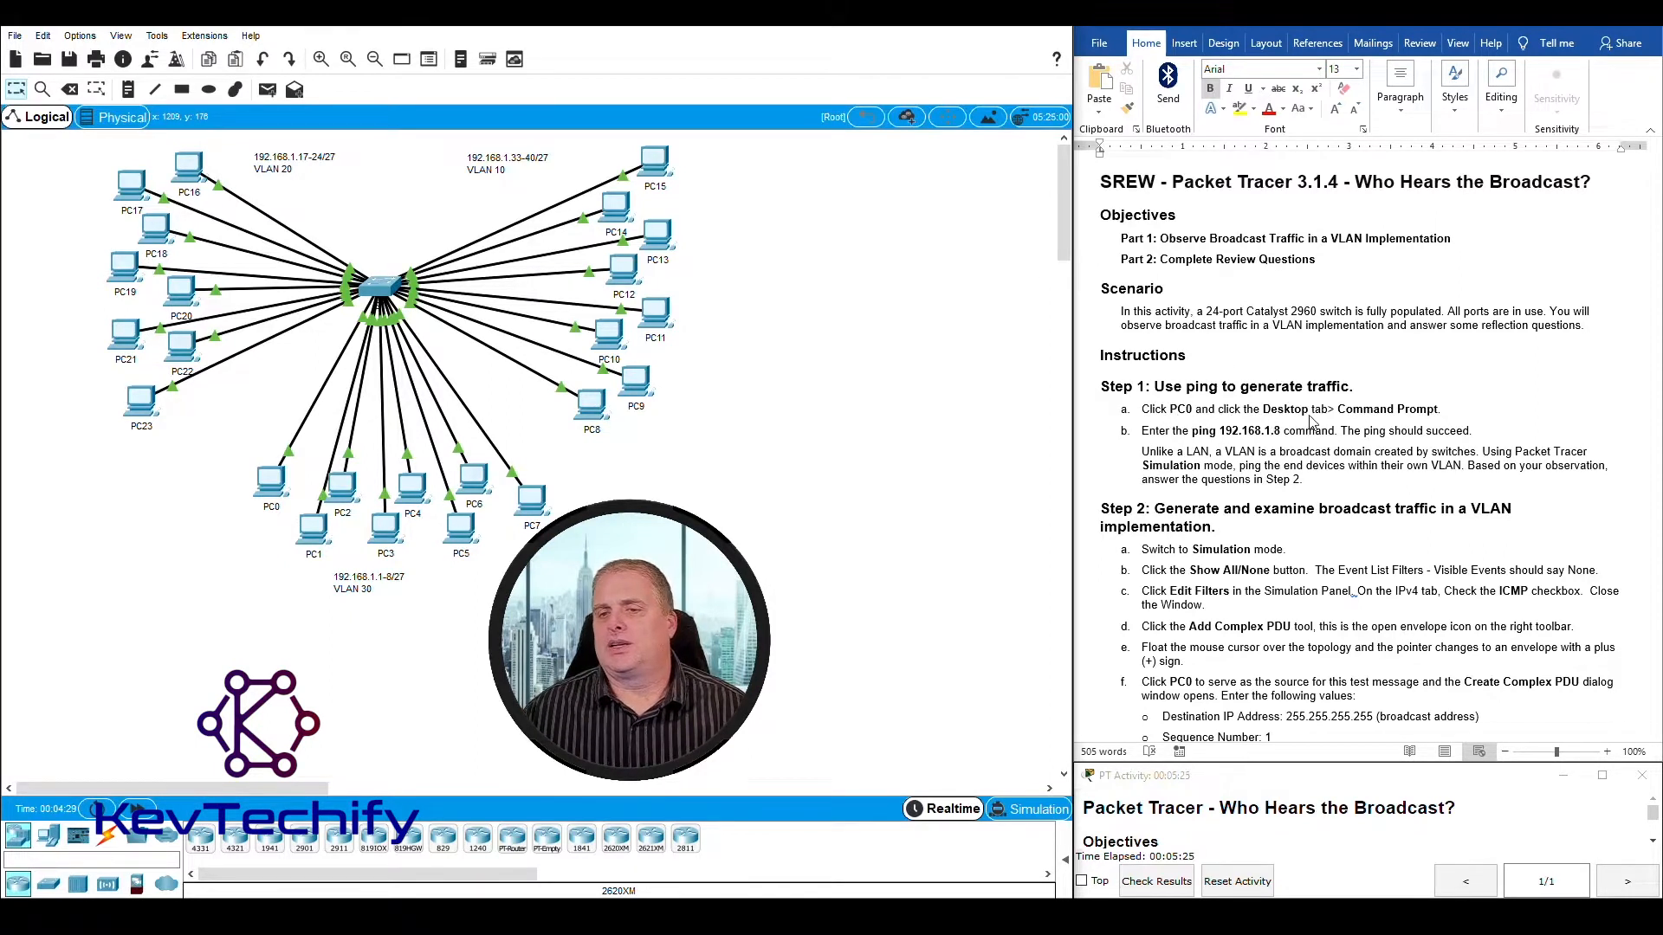
Step: Open the Command Prompt on PC0, moving its window clear of the middle of the topology
{"action": "left_click", "coordinate": [274, 481]}
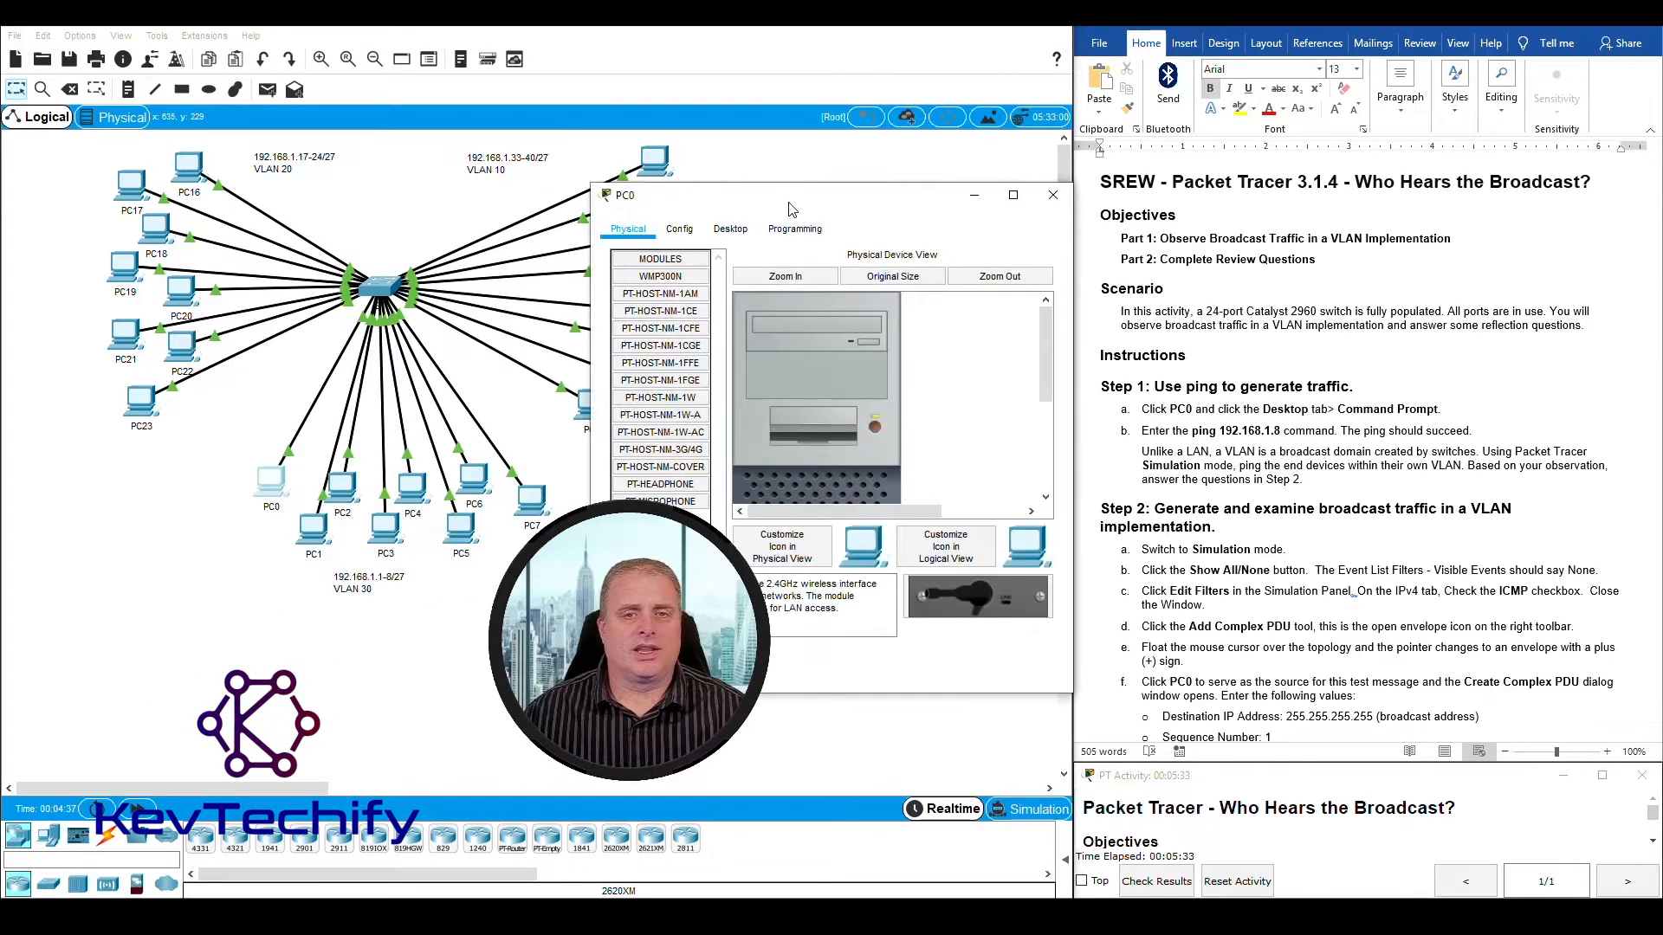
{"action": "left_click_drag", "start_coordinate": [789, 209], "coordinate": [315, 44]}
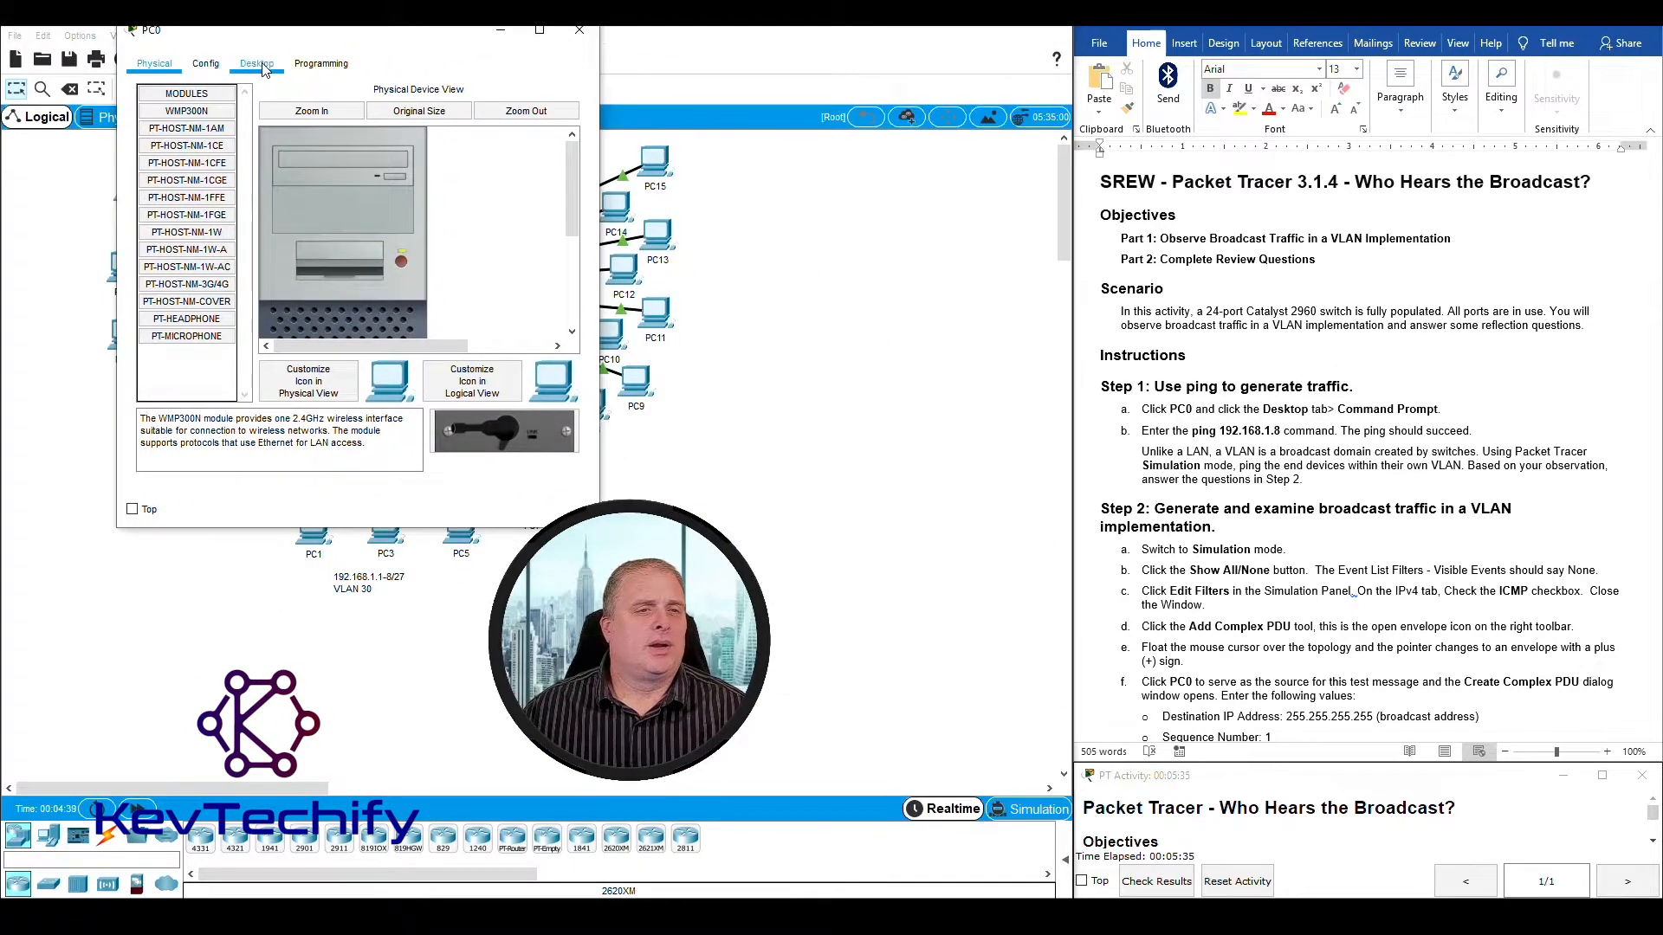
{"action": "left_click", "coordinate": [263, 66]}
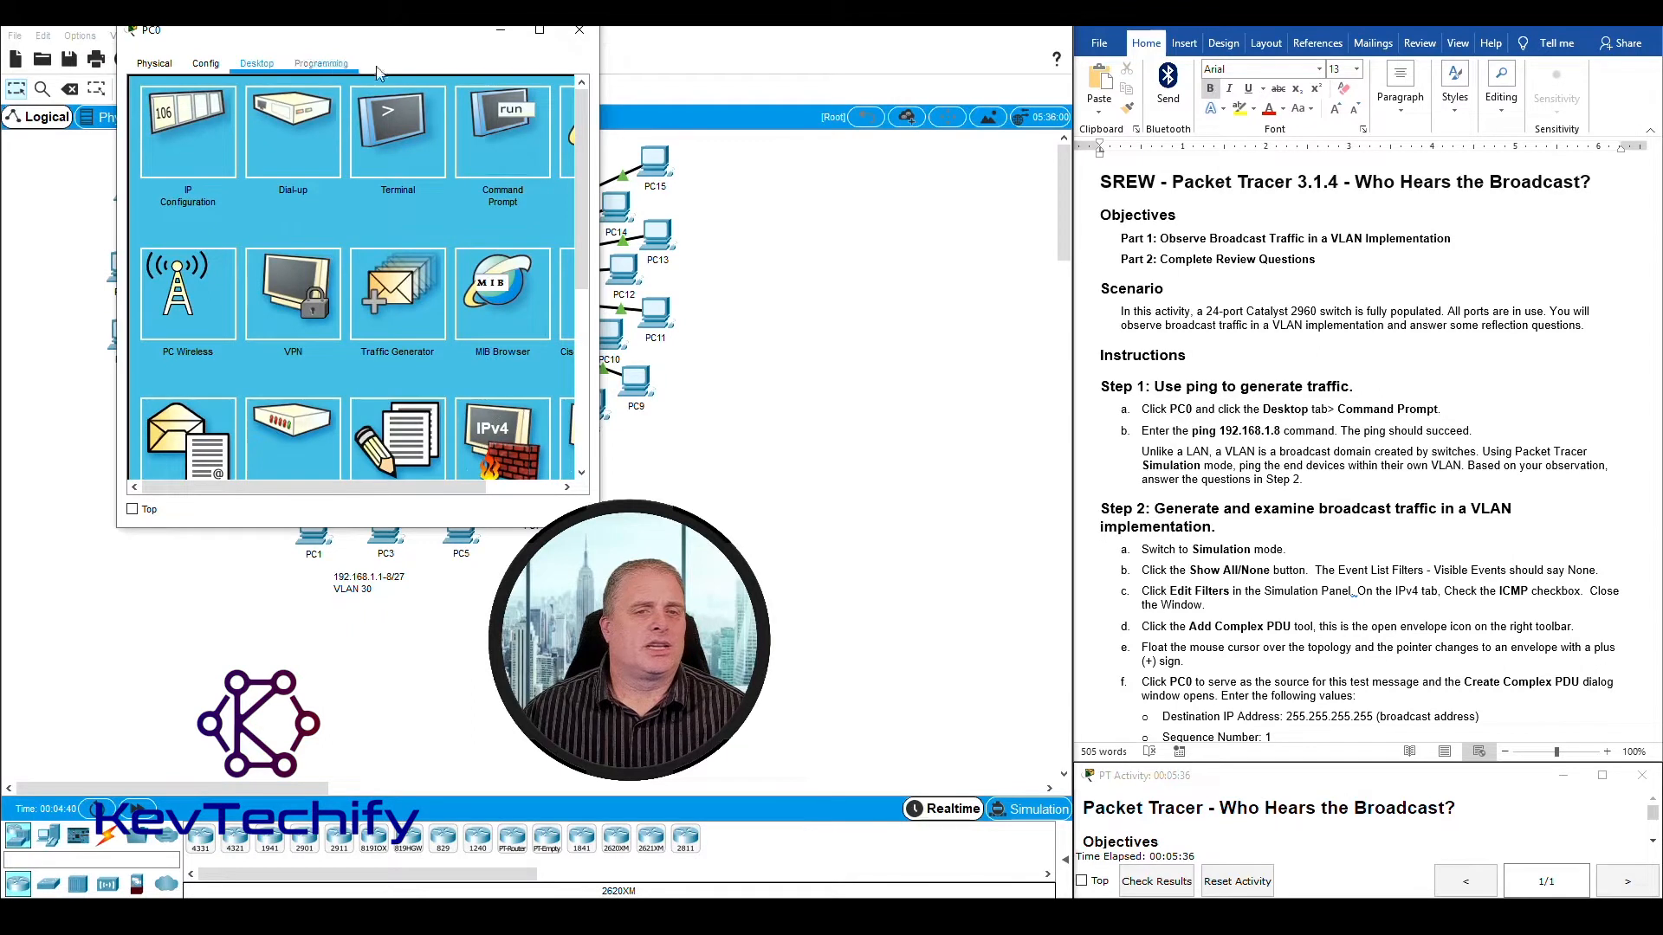
{"action": "left_click", "coordinate": [506, 142]}
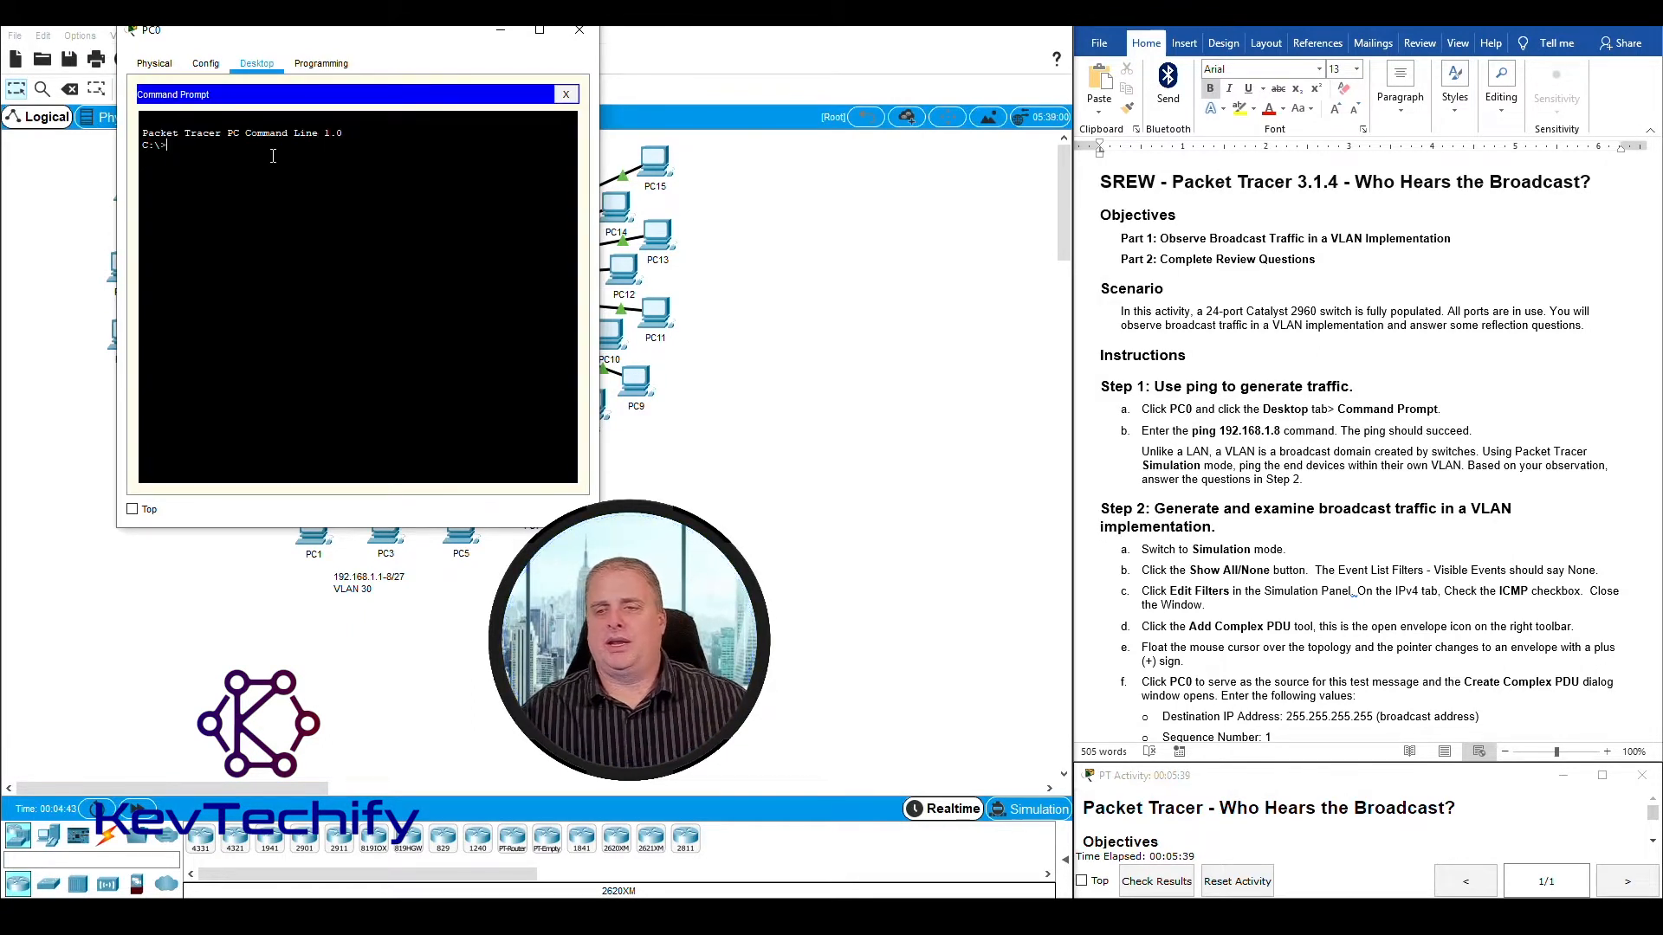
Step: Run ping 192.168.1.8 from PC0's Command Prompt
{"action": "type", "text": "ping"}
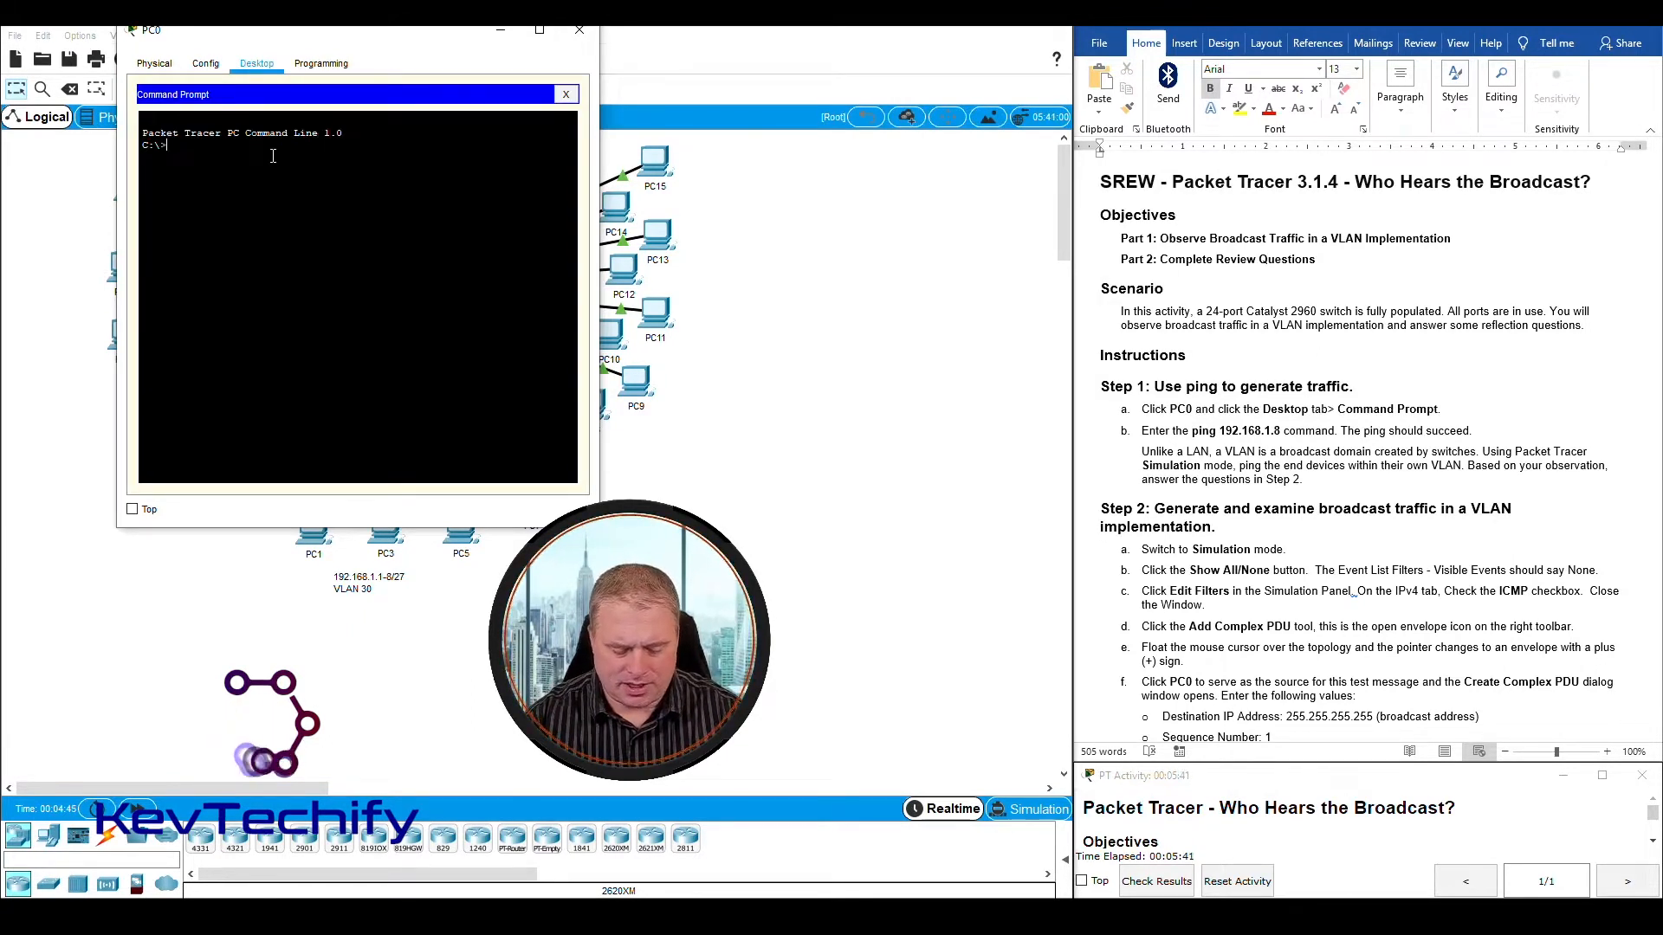
{"action": "type", "text": " 192"}
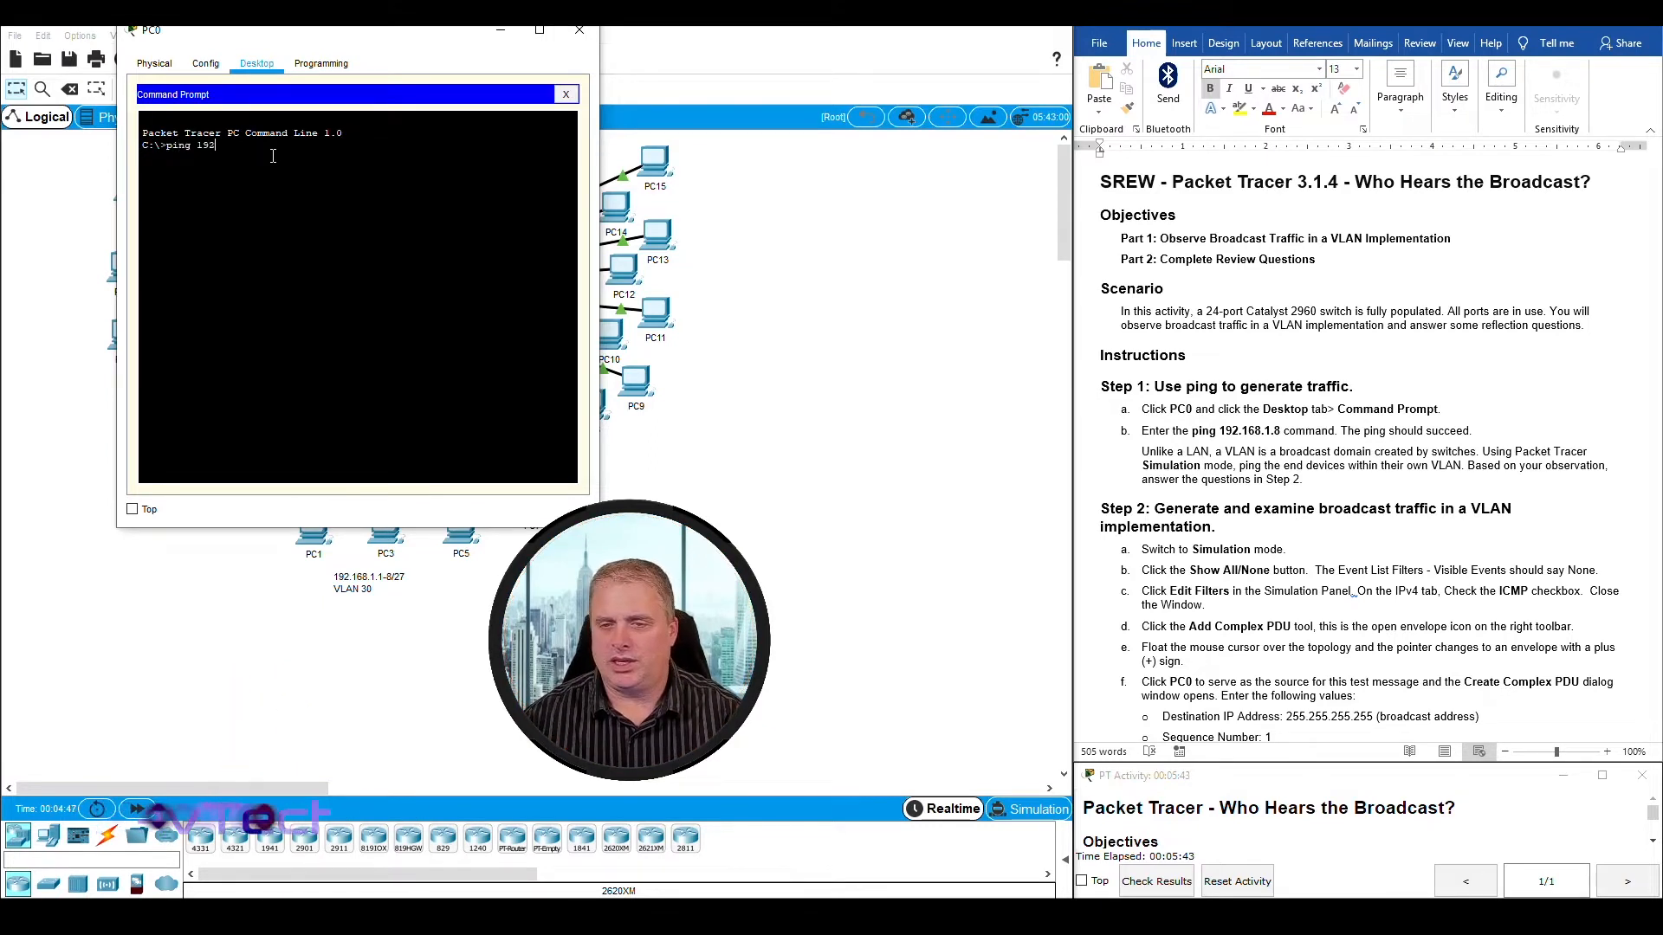
{"action": "type", "text": ".168.1.8"}
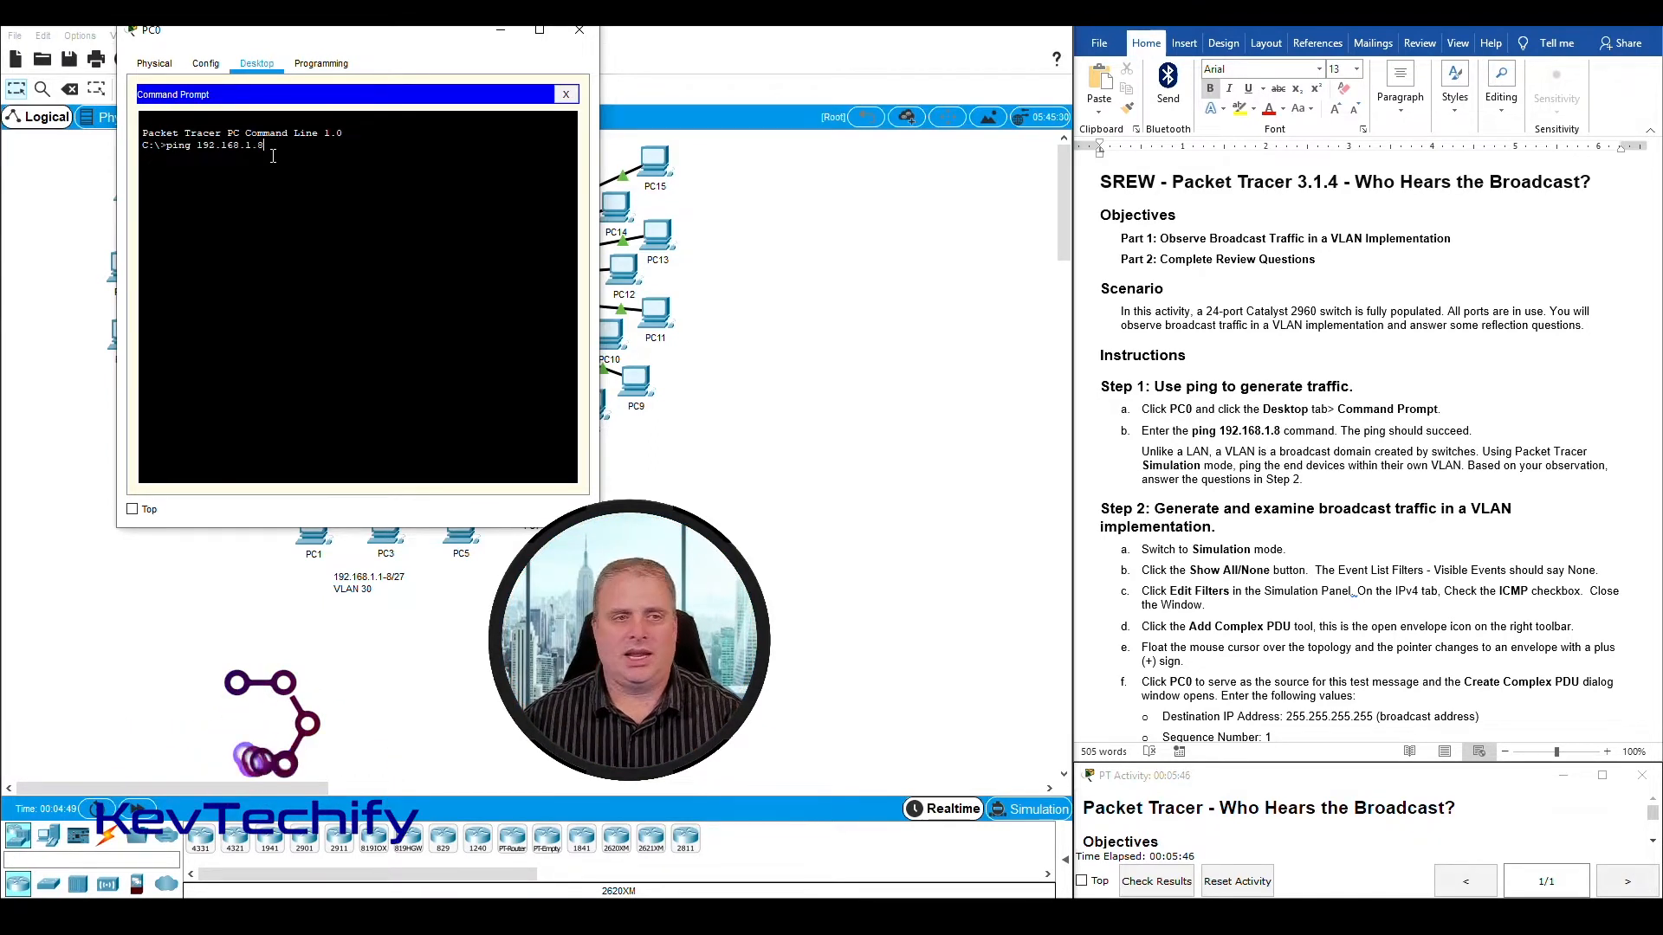
{"action": "key", "text": "Return"}
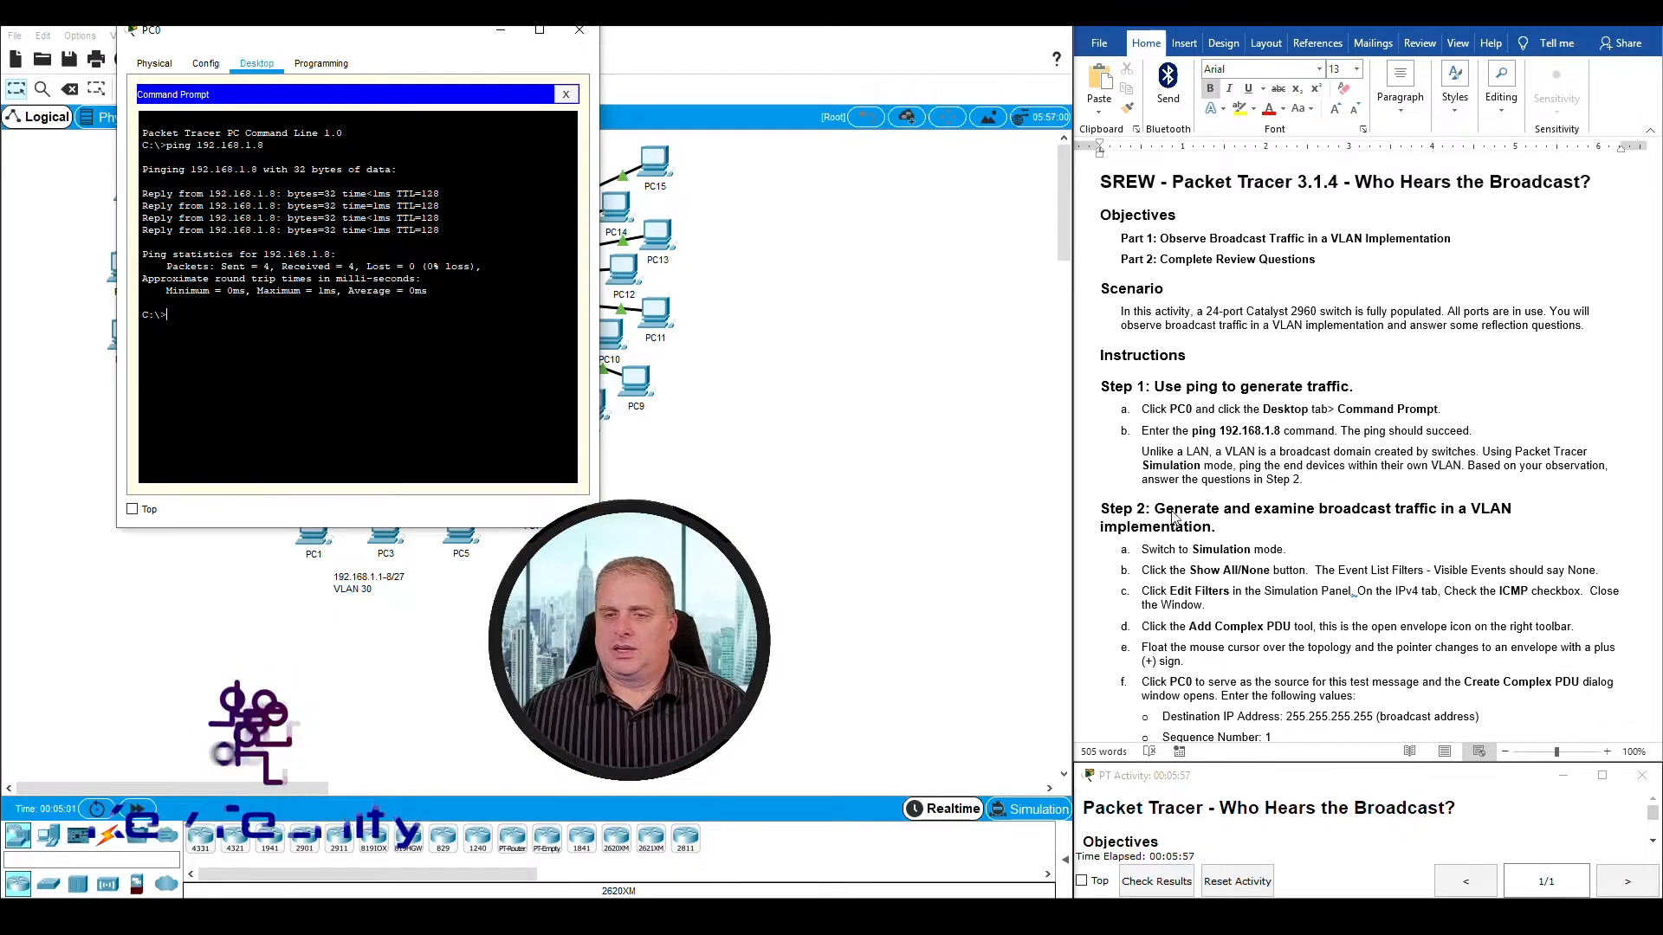
Step: Close the PC0 window and switch the topology from Realtime to Simulation mode
{"action": "scroll", "coordinate": [1175, 512], "scroll_direction": "down", "scroll_amount": 4}
{"action": "scroll", "coordinate": [1175, 513], "scroll_direction": "down", "scroll_amount": 1}
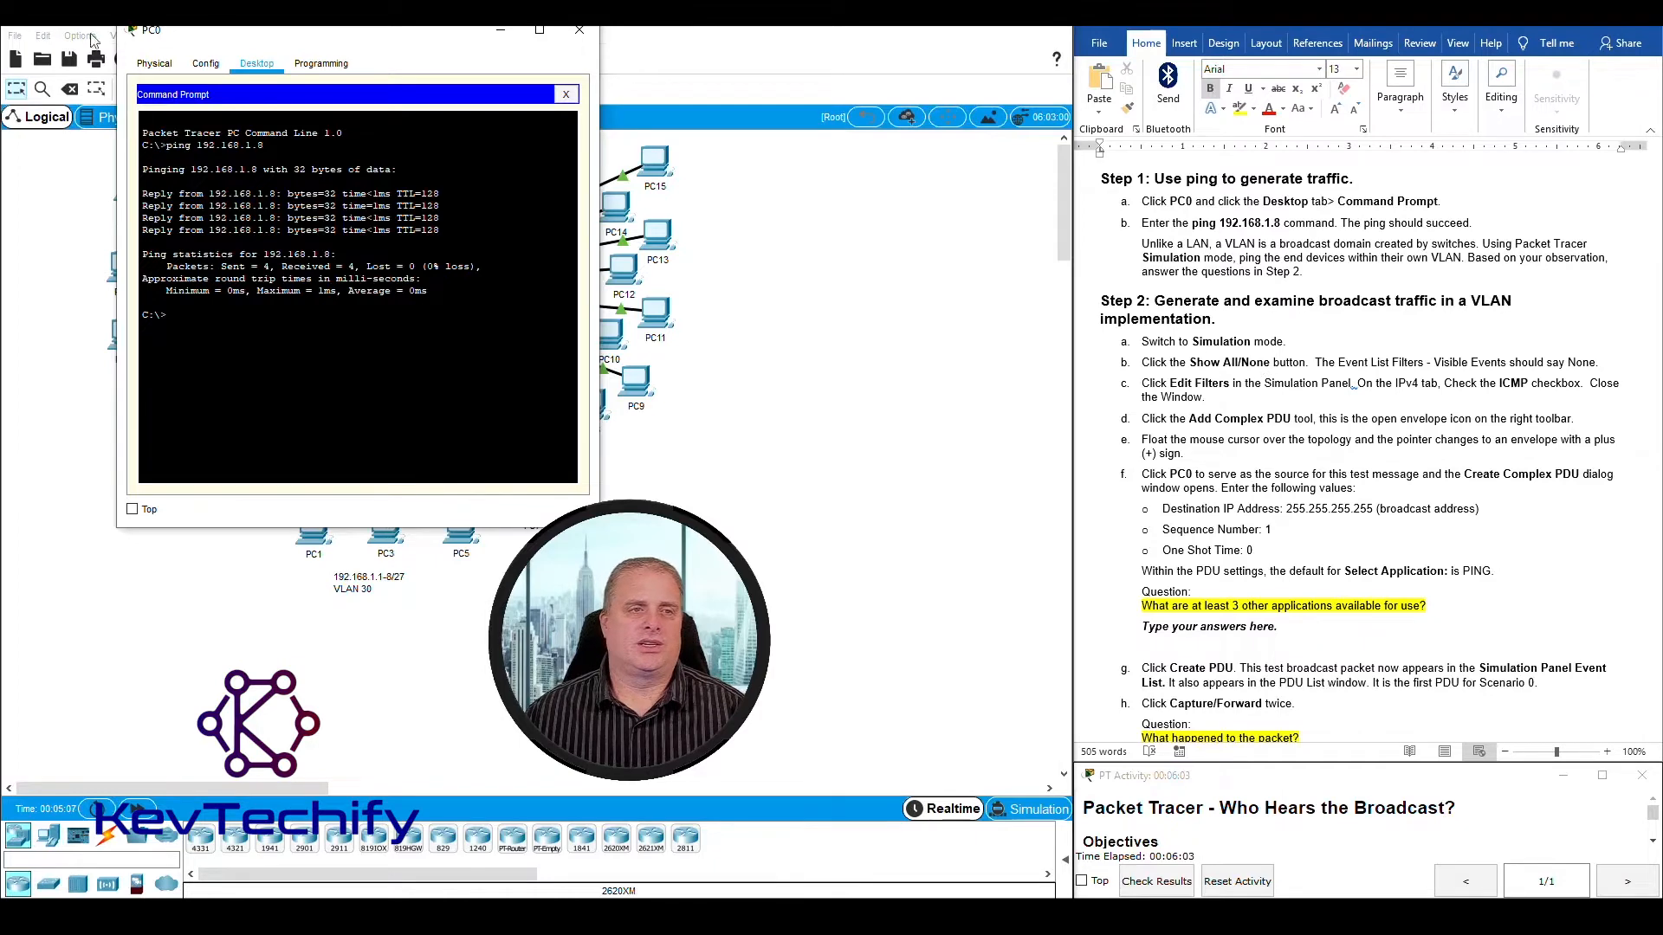
{"action": "left_click", "coordinate": [579, 29]}
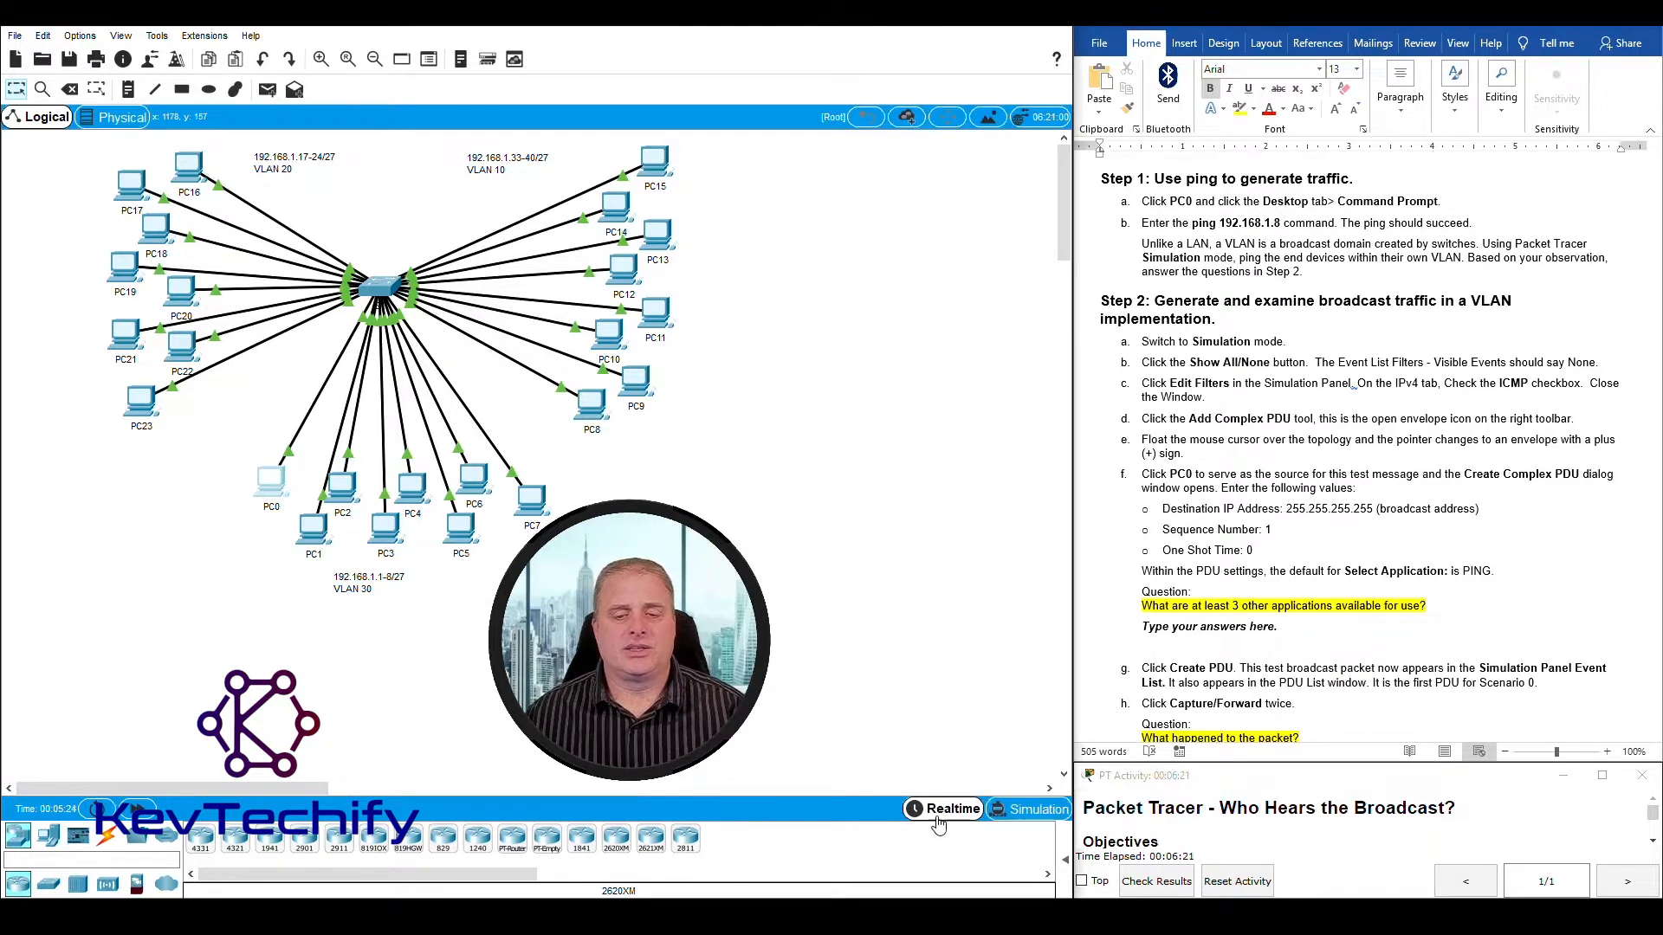
{"action": "left_click", "coordinate": [1028, 811]}
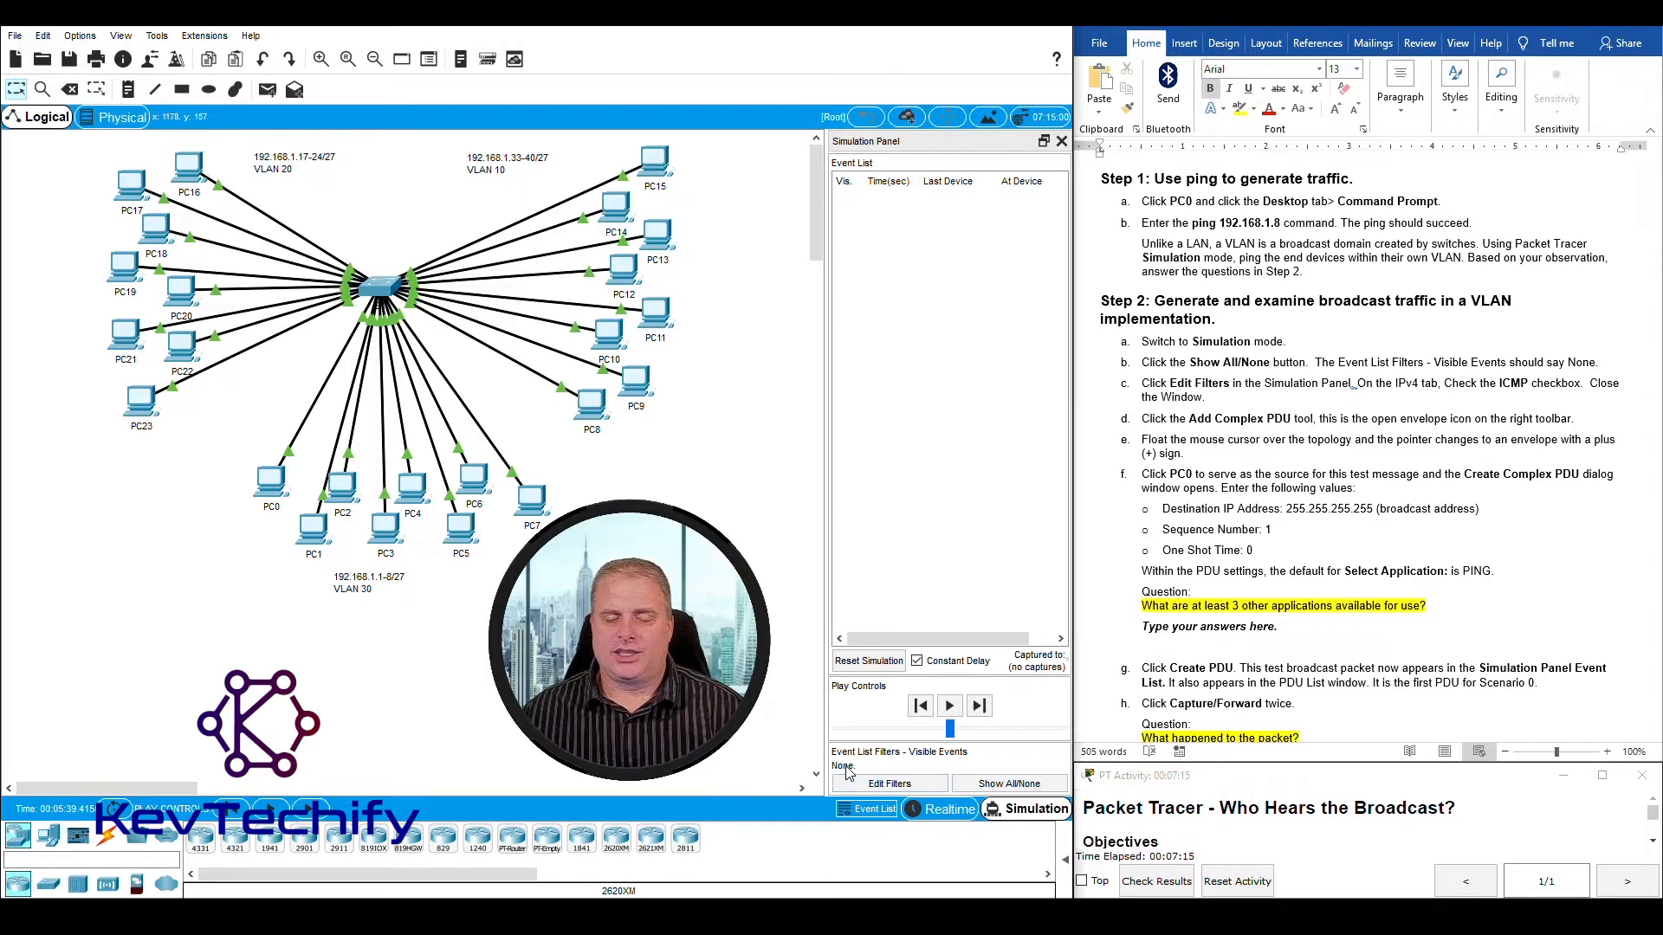
Step: Limit the simulation's visible events to ICMP only, with all other event list filters cleared
{"action": "left_click", "coordinate": [1010, 785]}
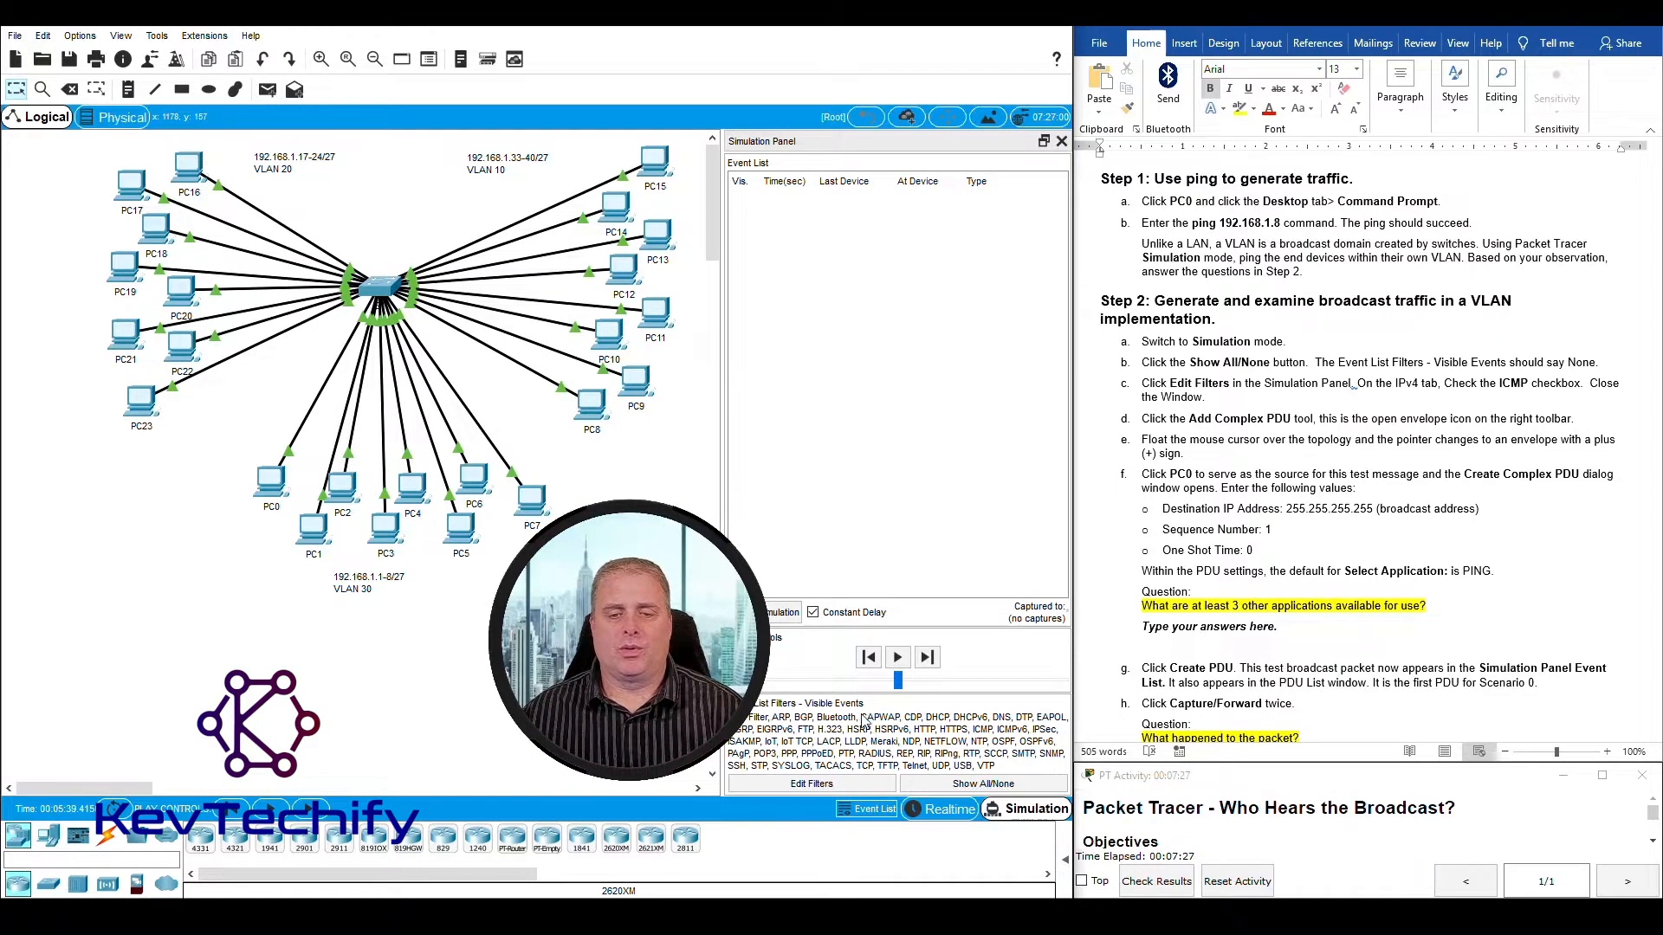
{"action": "left_click", "coordinate": [990, 786]}
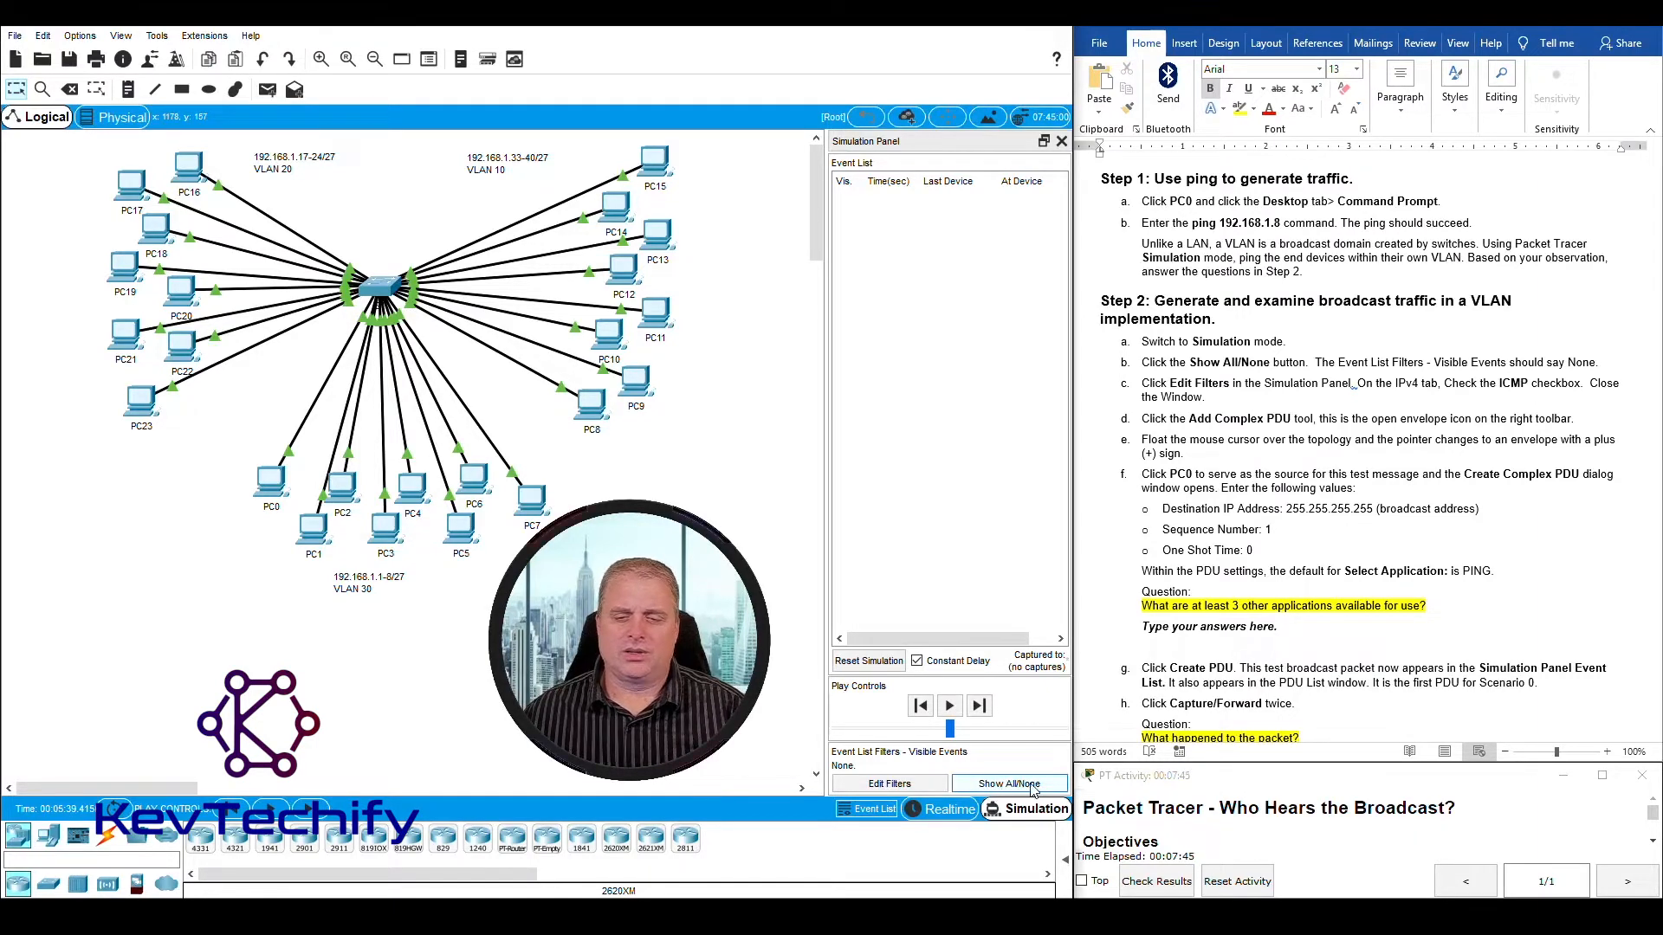
{"action": "left_click", "coordinate": [895, 787]}
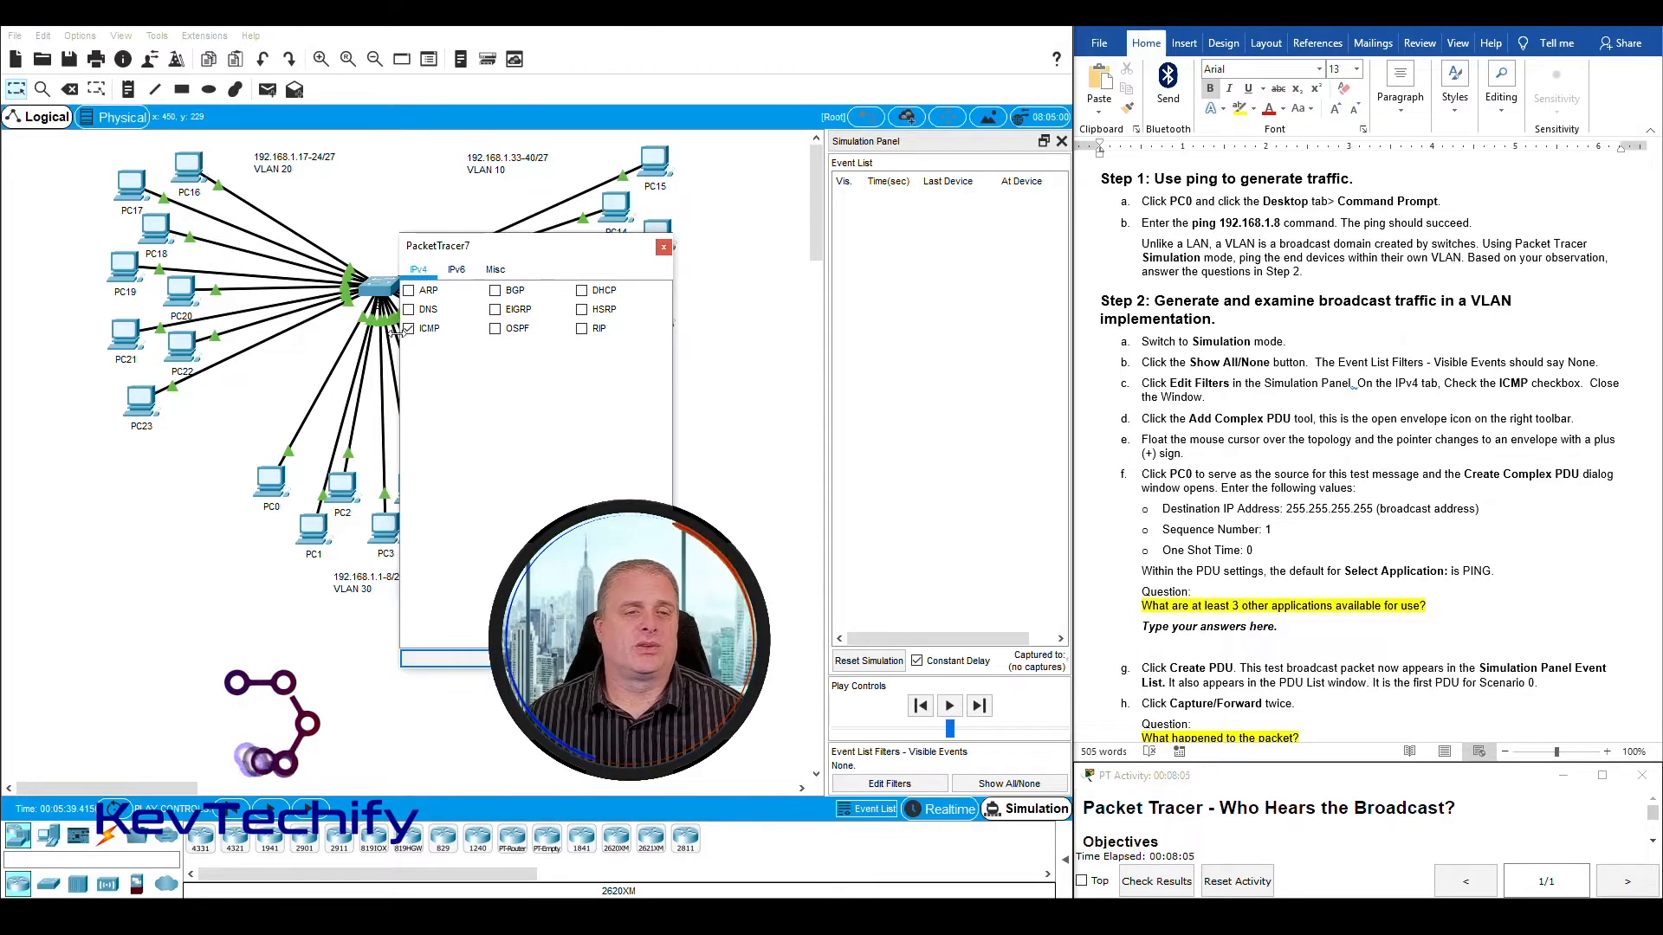
{"action": "left_click", "coordinate": [664, 251]}
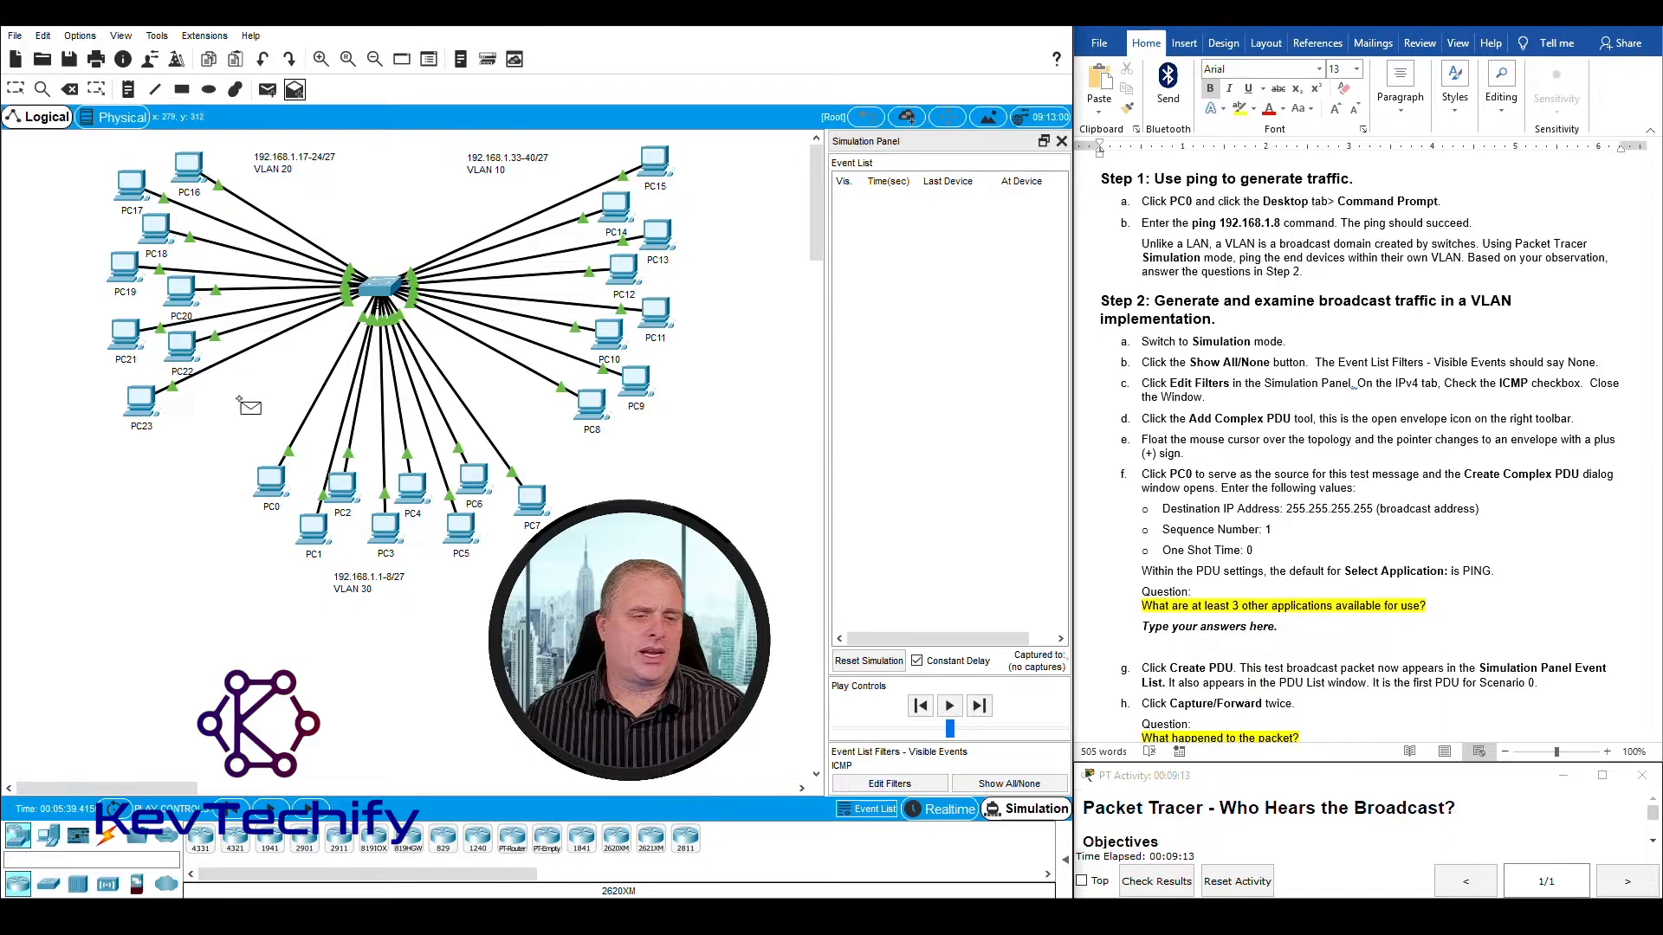
Step: Configure a complex PDU from PC0 with destination IP 255.255.255.255, sequence number 1 and a one-shot time of 0 seconds
{"action": "left_click", "coordinate": [275, 489]}
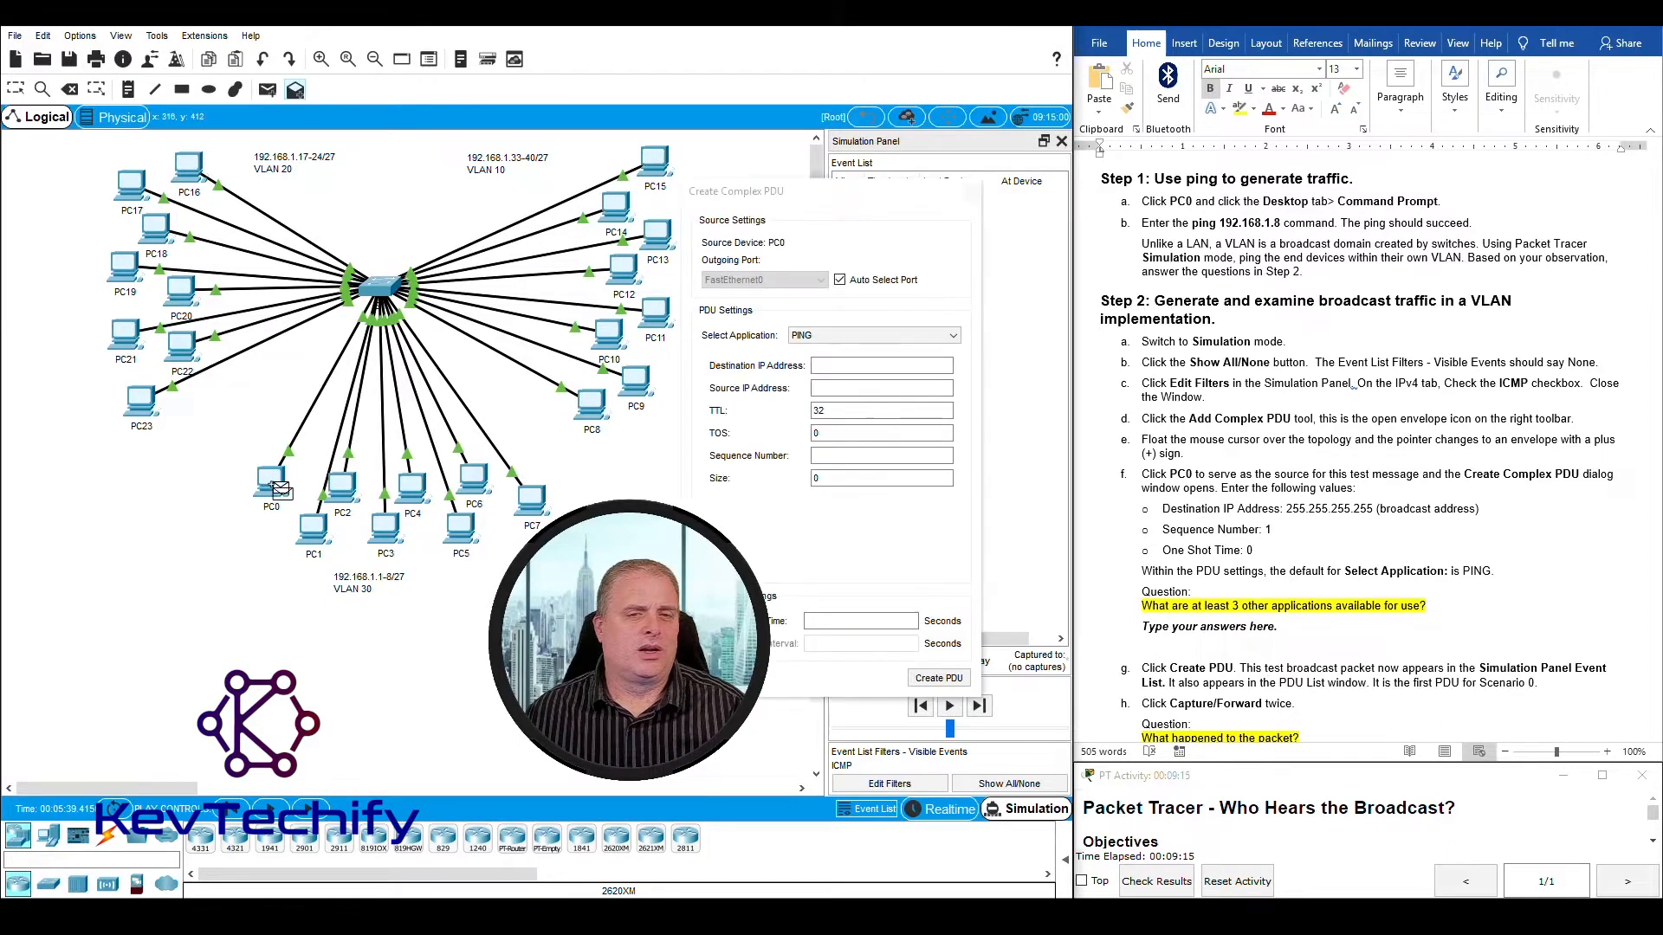
{"action": "left_click_drag", "start_coordinate": [769, 195], "coordinate": [236, 56]}
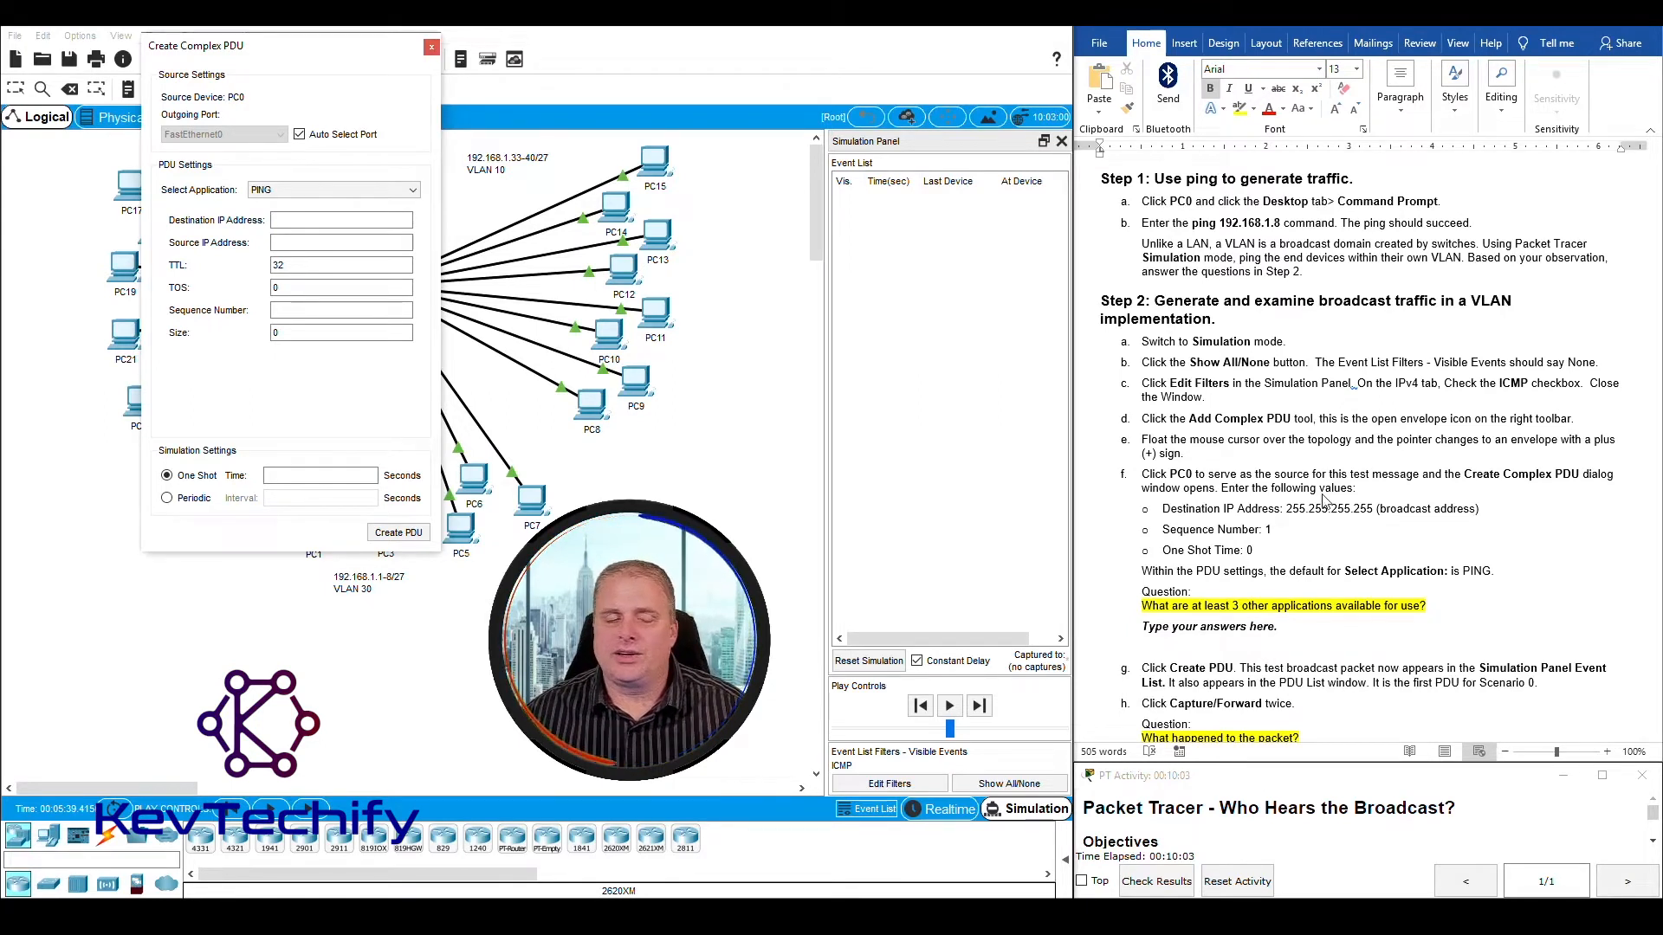
{"action": "left_click", "coordinate": [289, 219]}
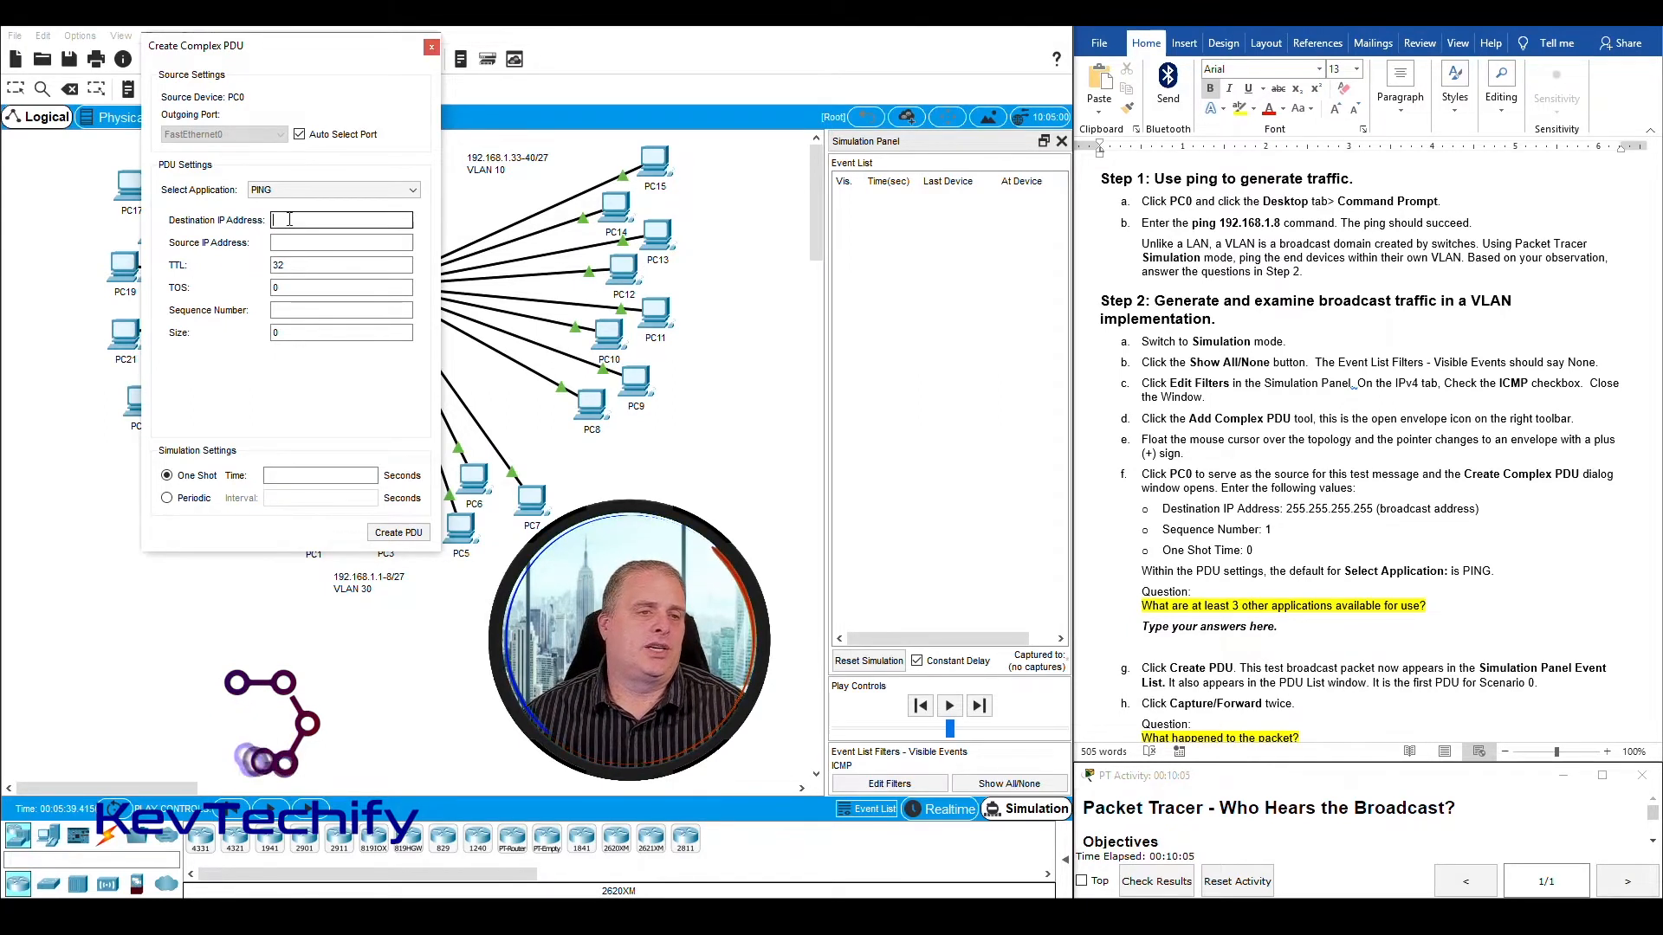
{"action": "type", "text": "2"}
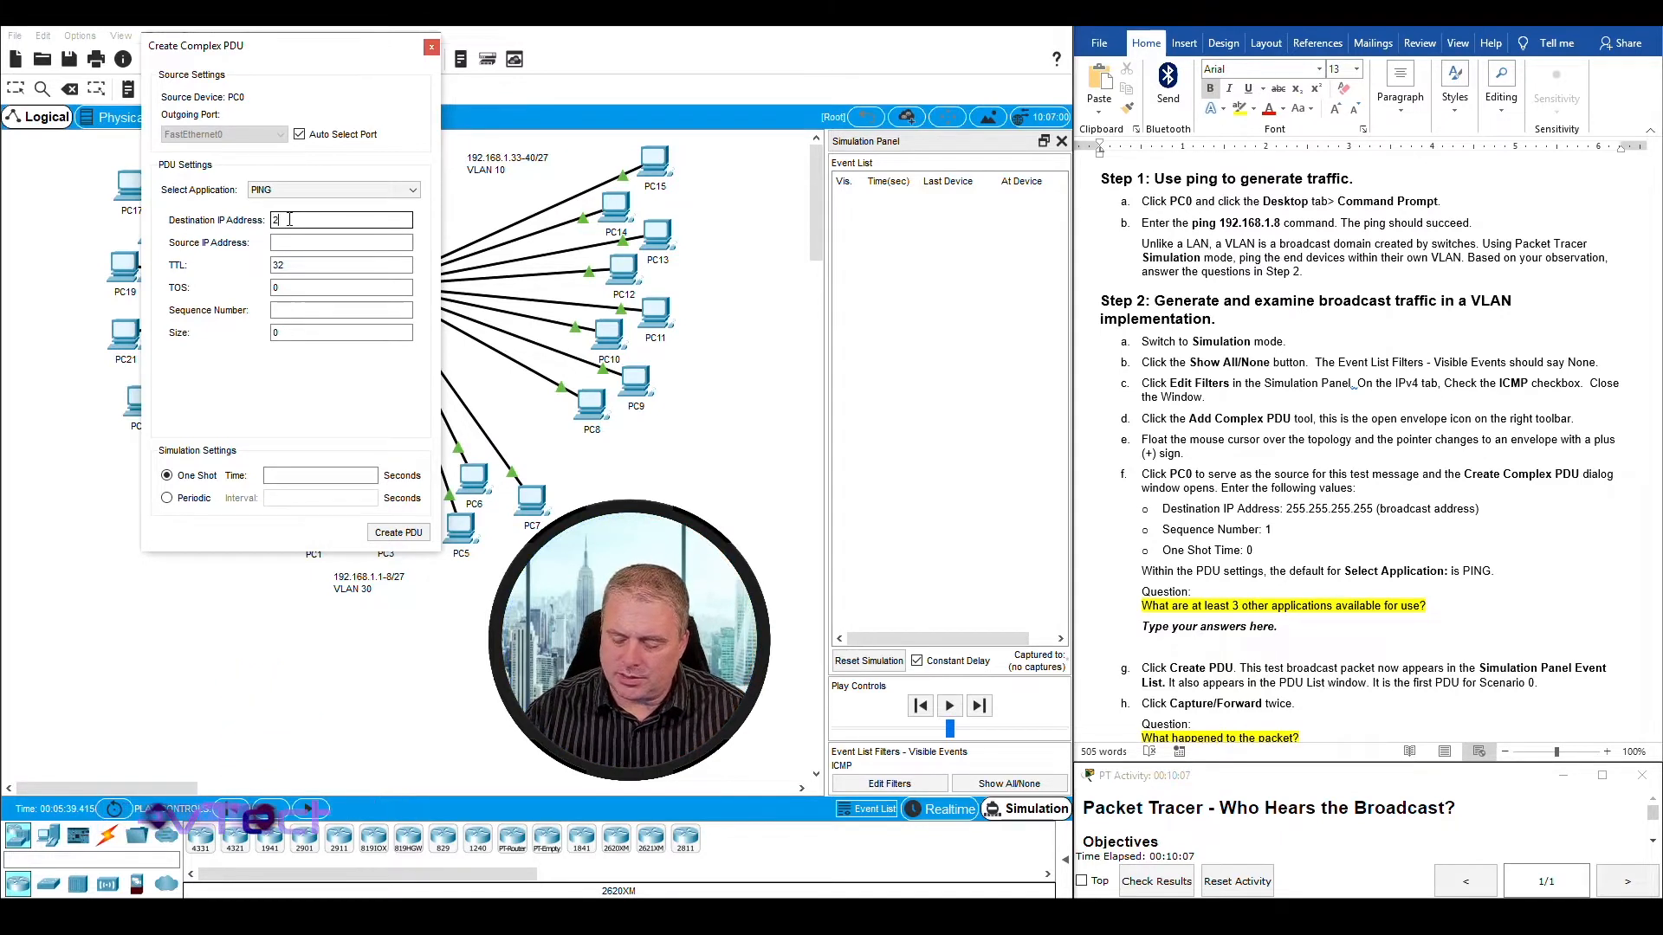
{"action": "type", "text": "55.255.255"}
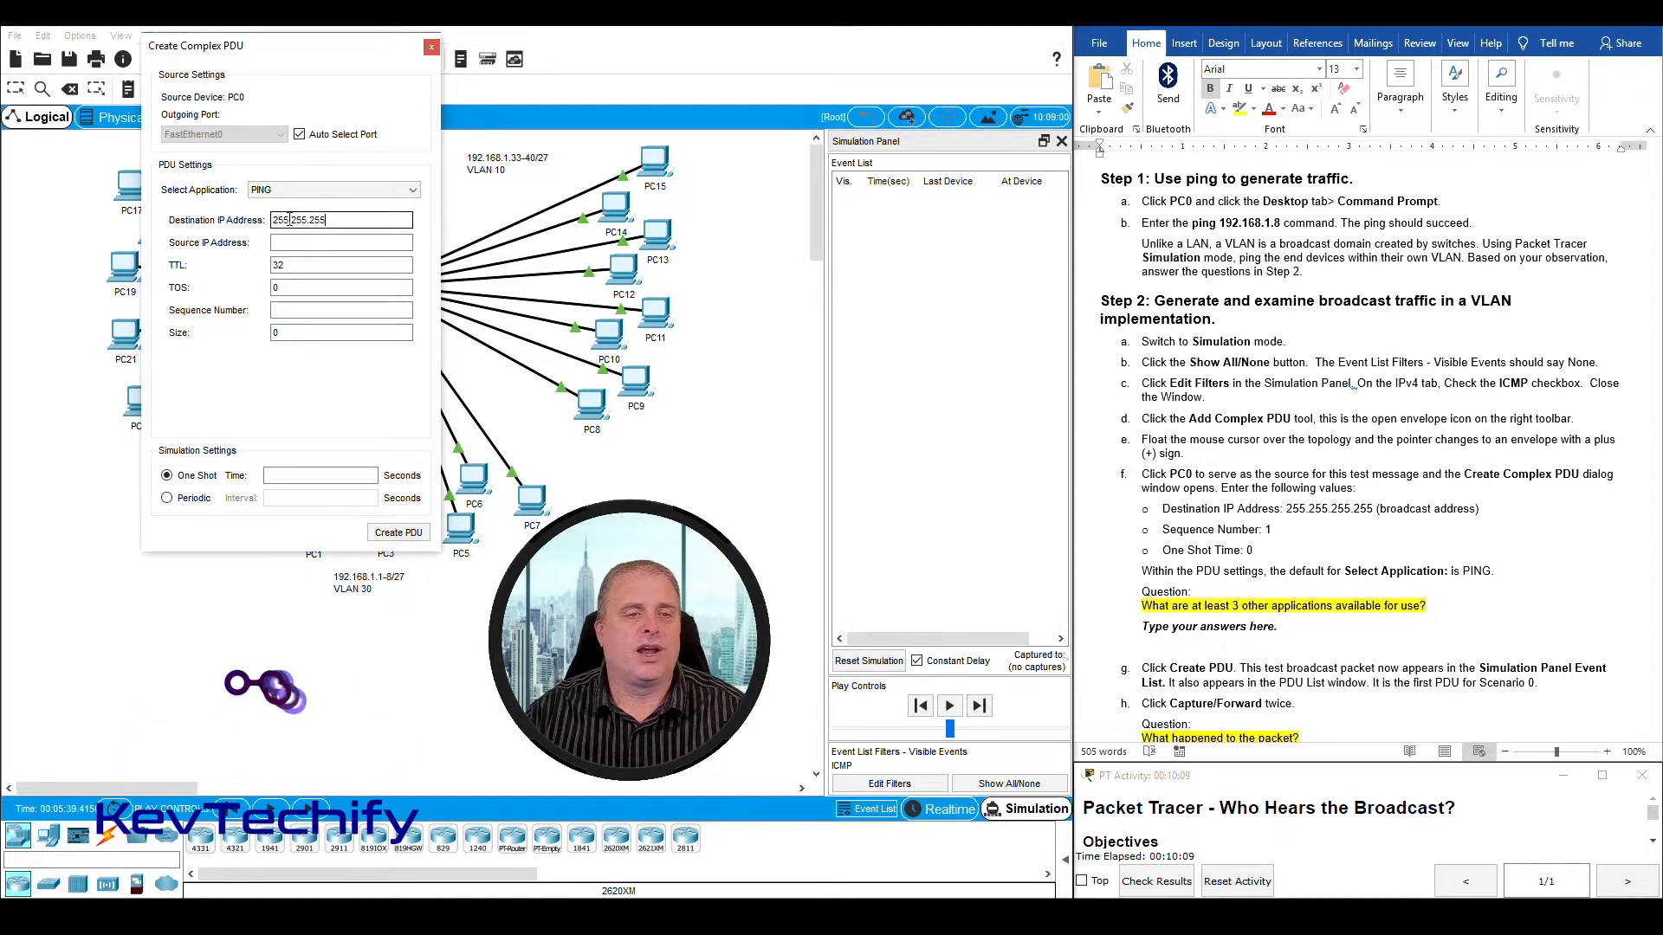
{"action": "type", "text": ".255"}
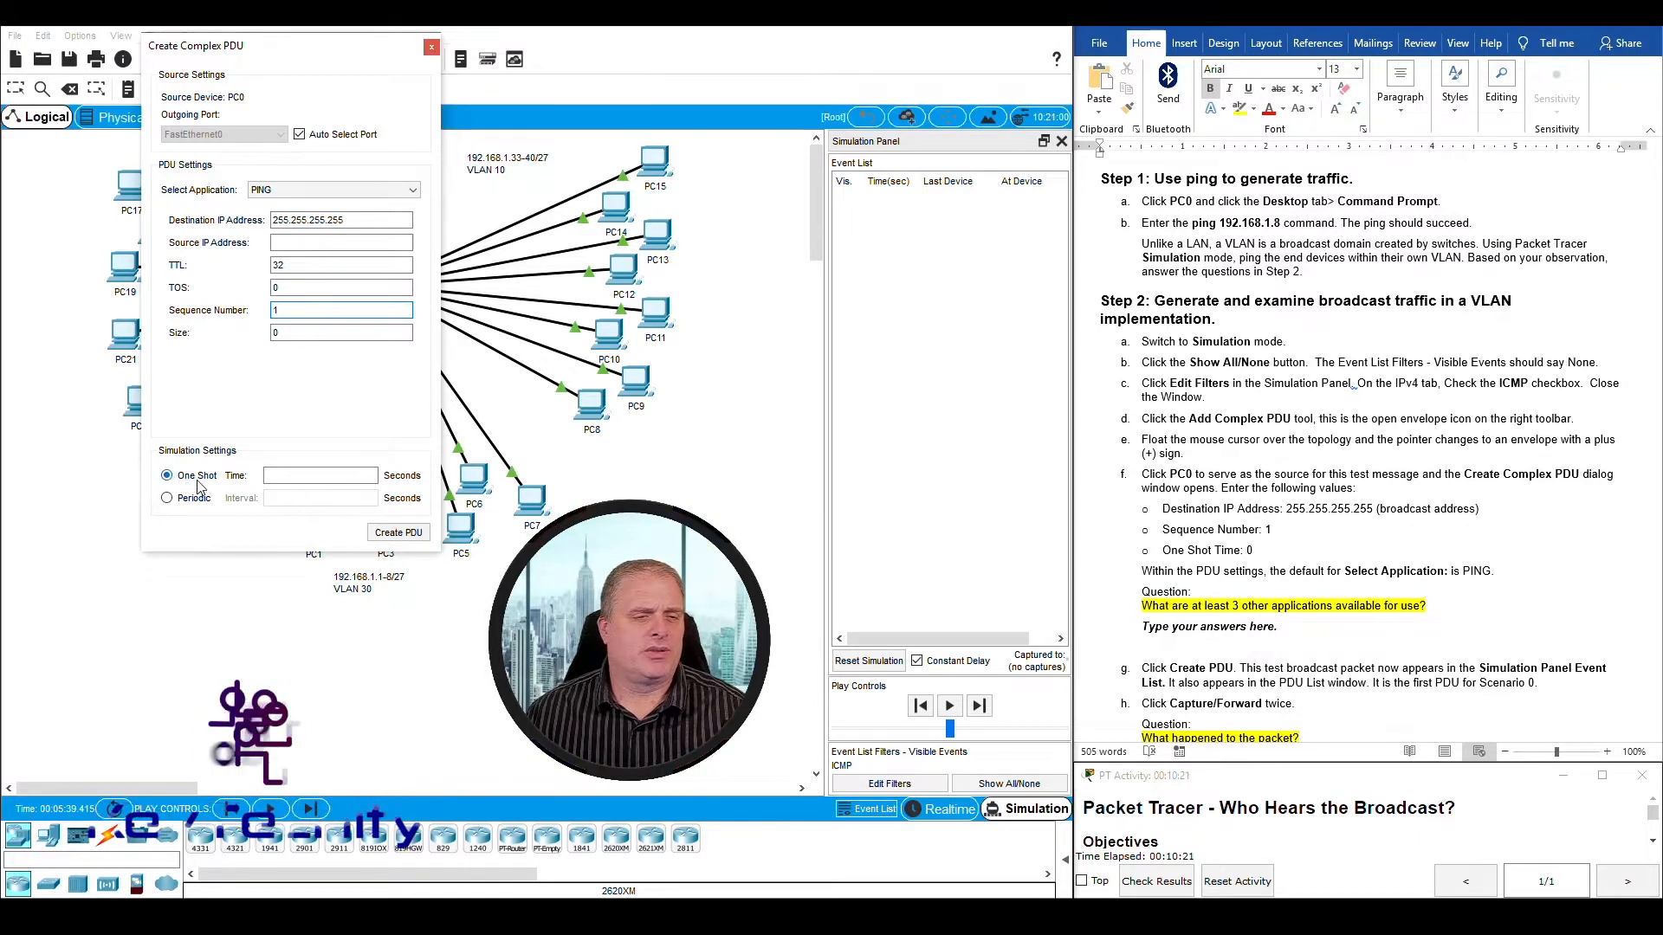
{"action": "left_click", "coordinate": [300, 476]}
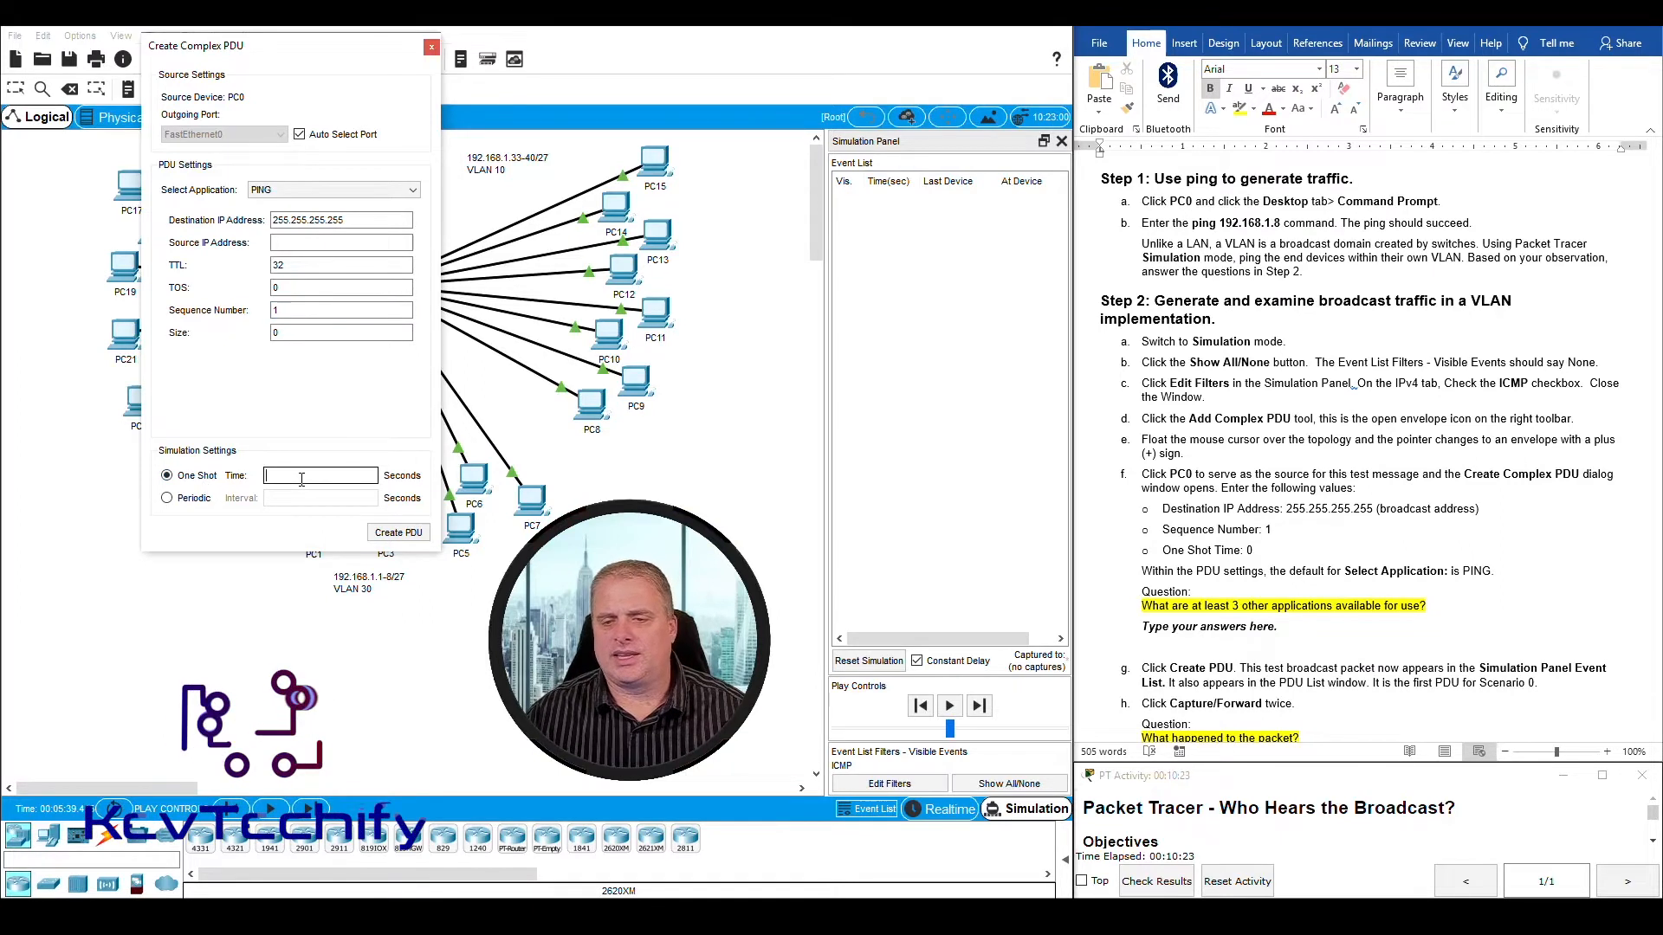
{"action": "type", "text": "0"}
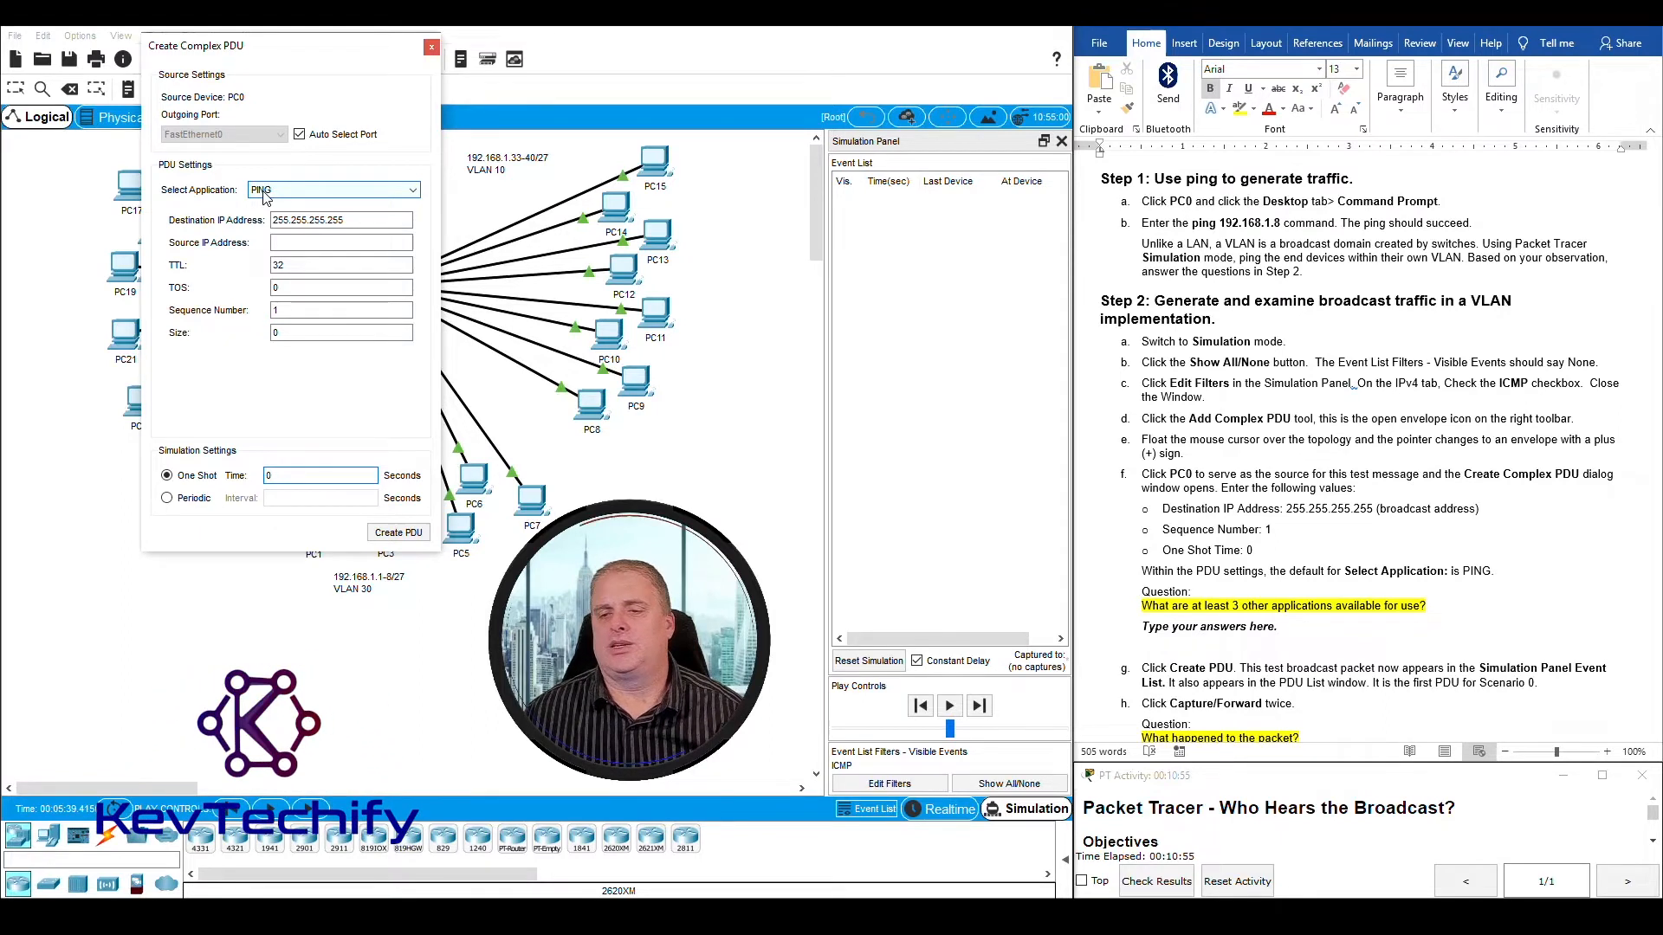
Step: Review the applications selectable for the PDU and answer the worksheet question about three other available applications with "FTP, HTTP, SSH"
{"action": "left_click", "coordinate": [416, 196]}
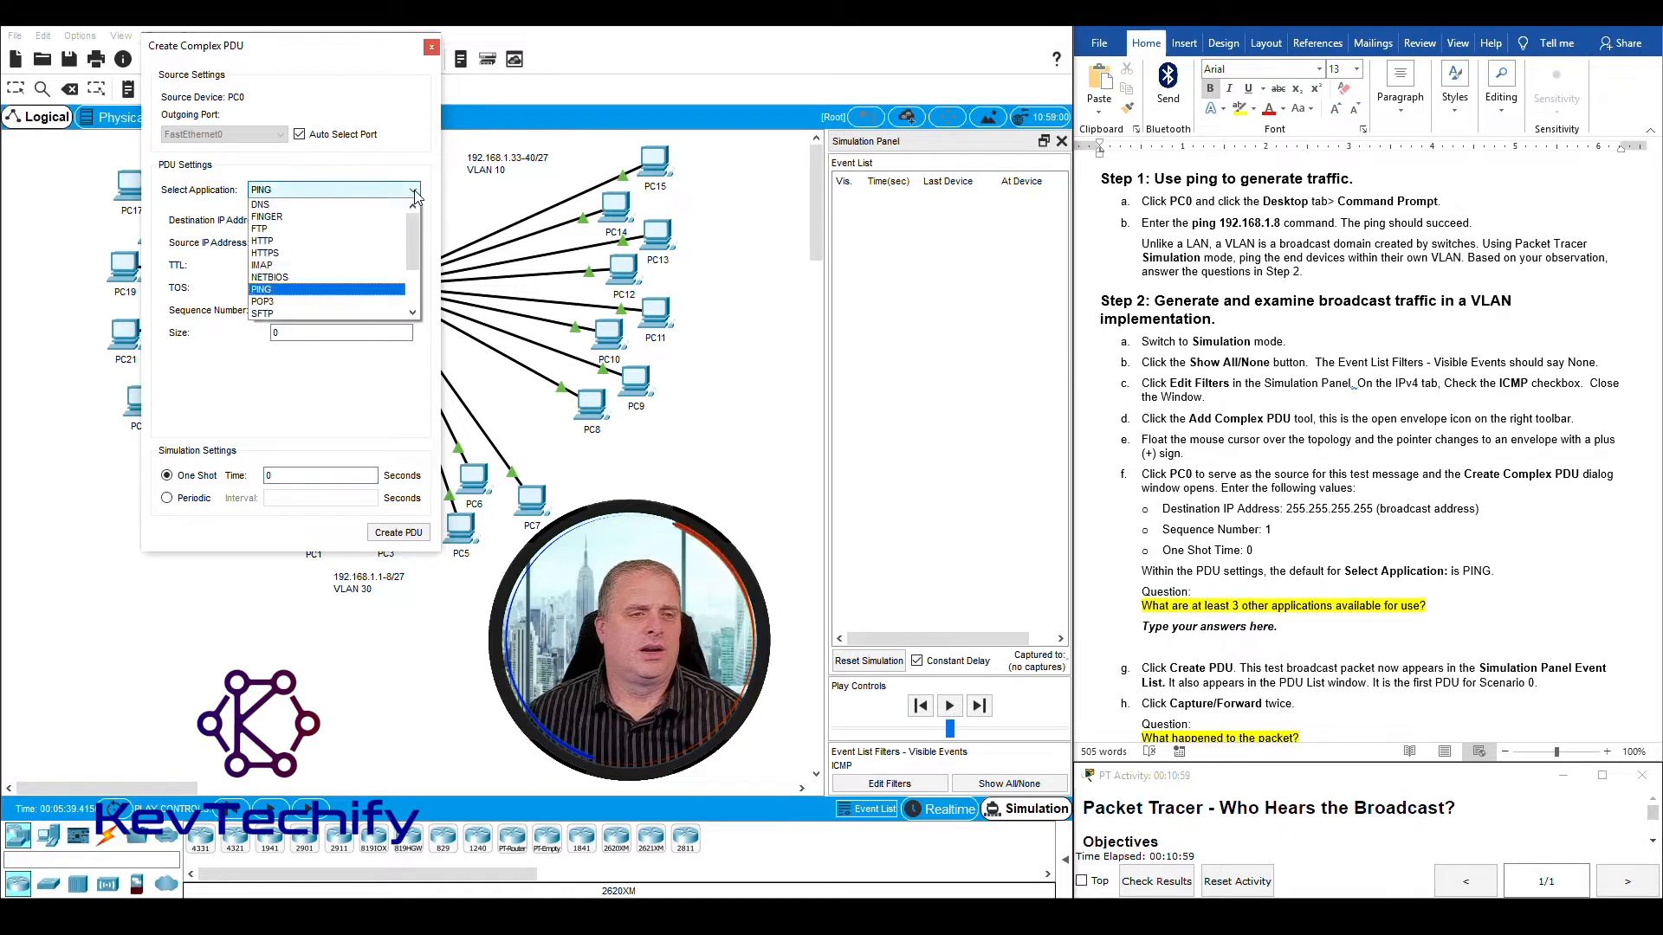
{"action": "scroll", "coordinate": [303, 278], "scroll_direction": "down", "scroll_amount": 2}
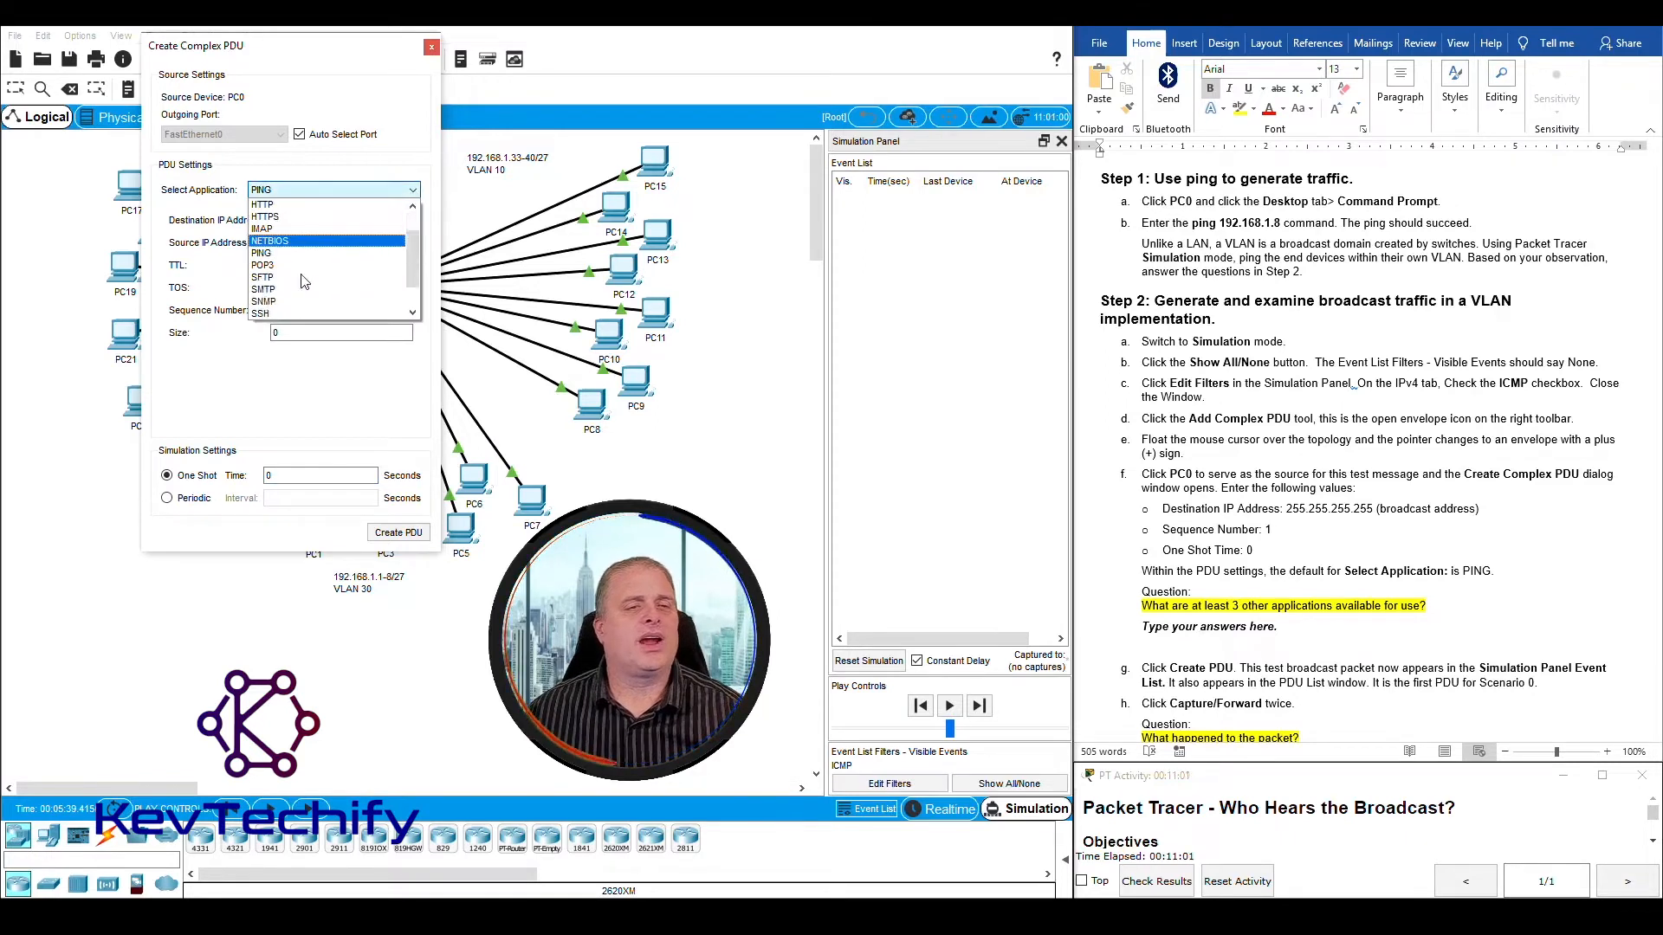
{"action": "scroll", "coordinate": [304, 286], "scroll_direction": "up", "scroll_amount": 2}
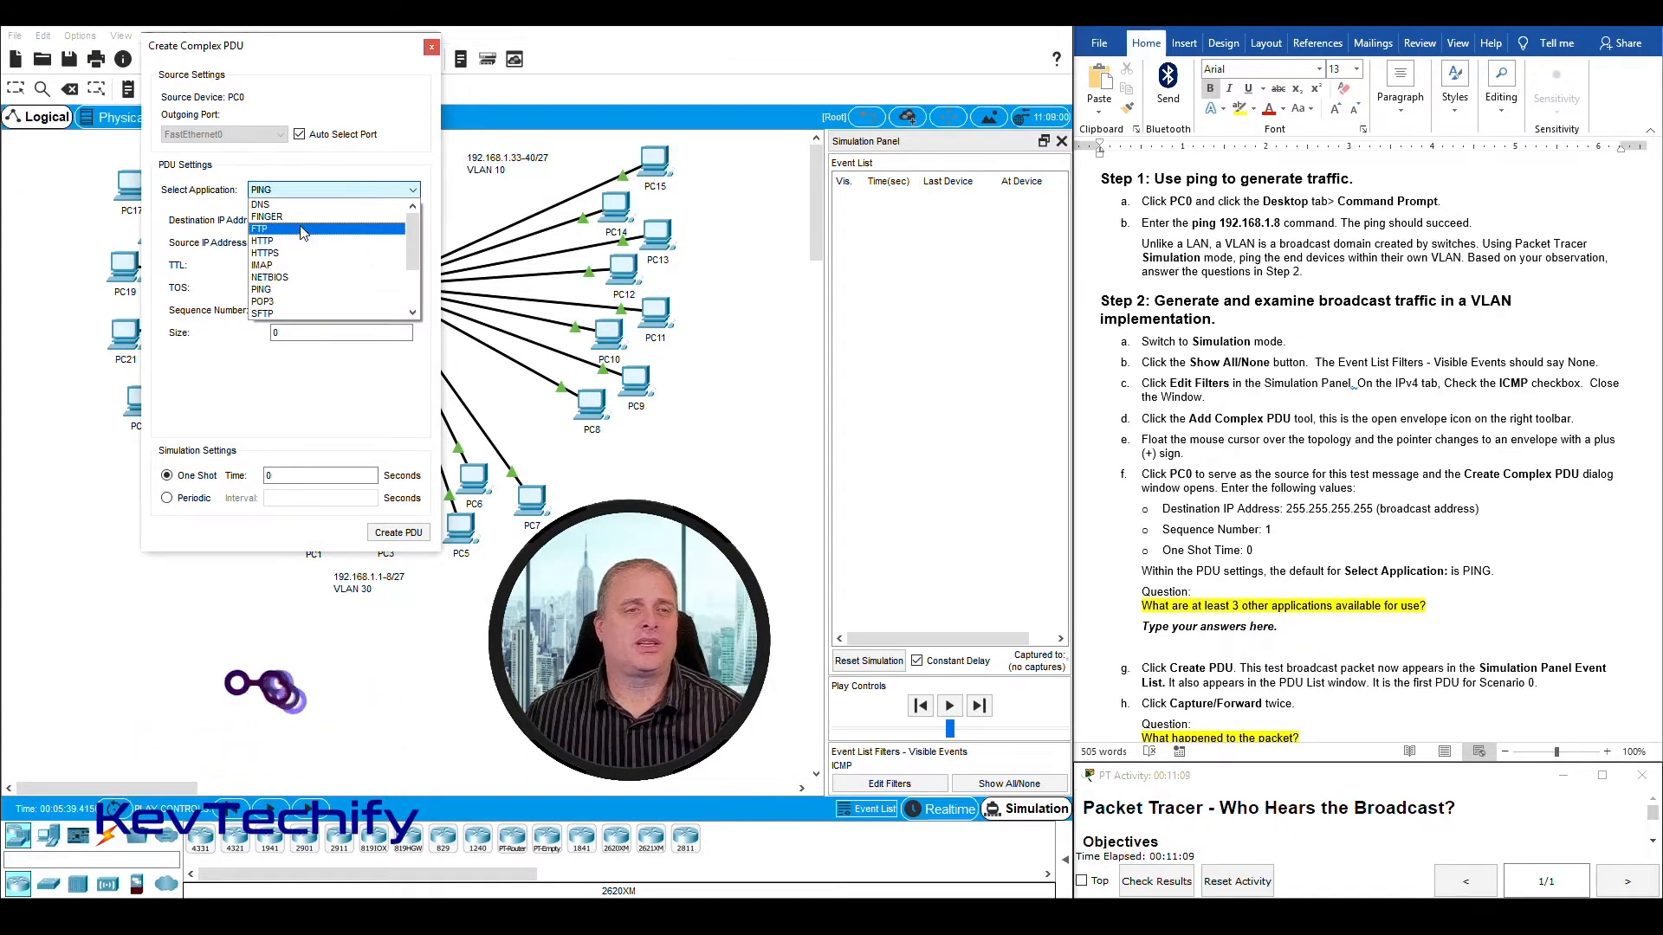
{"action": "scroll", "coordinate": [302, 252], "scroll_direction": "down", "scroll_amount": 2}
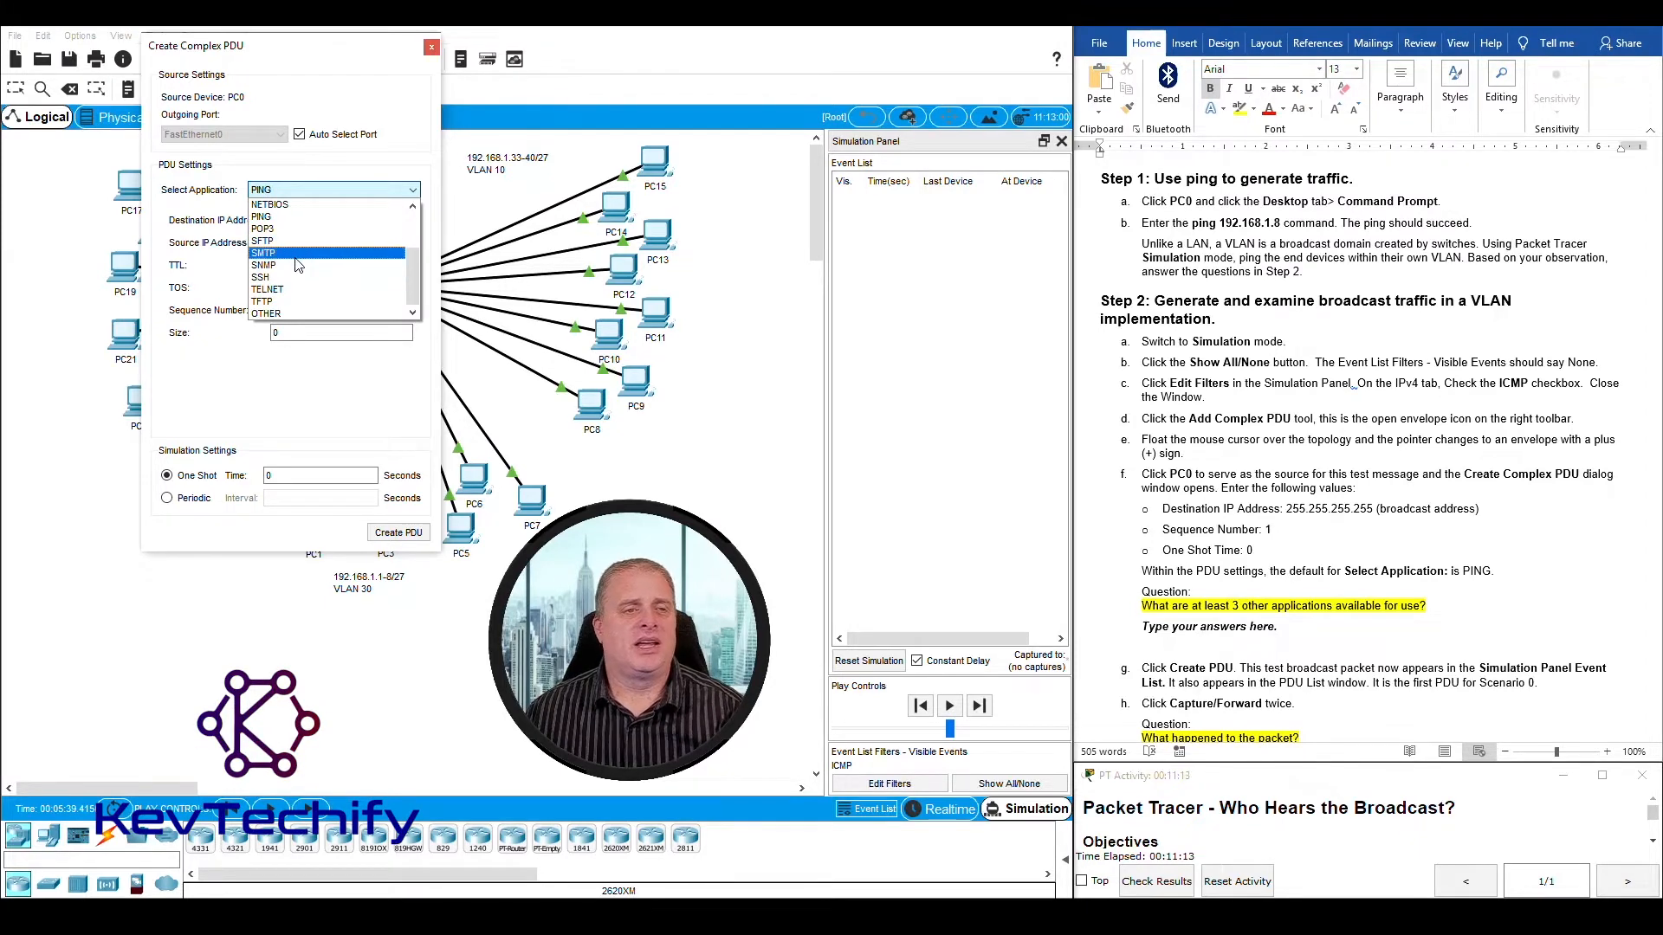
{"action": "scroll", "coordinate": [289, 258], "scroll_direction": "up", "scroll_amount": 2}
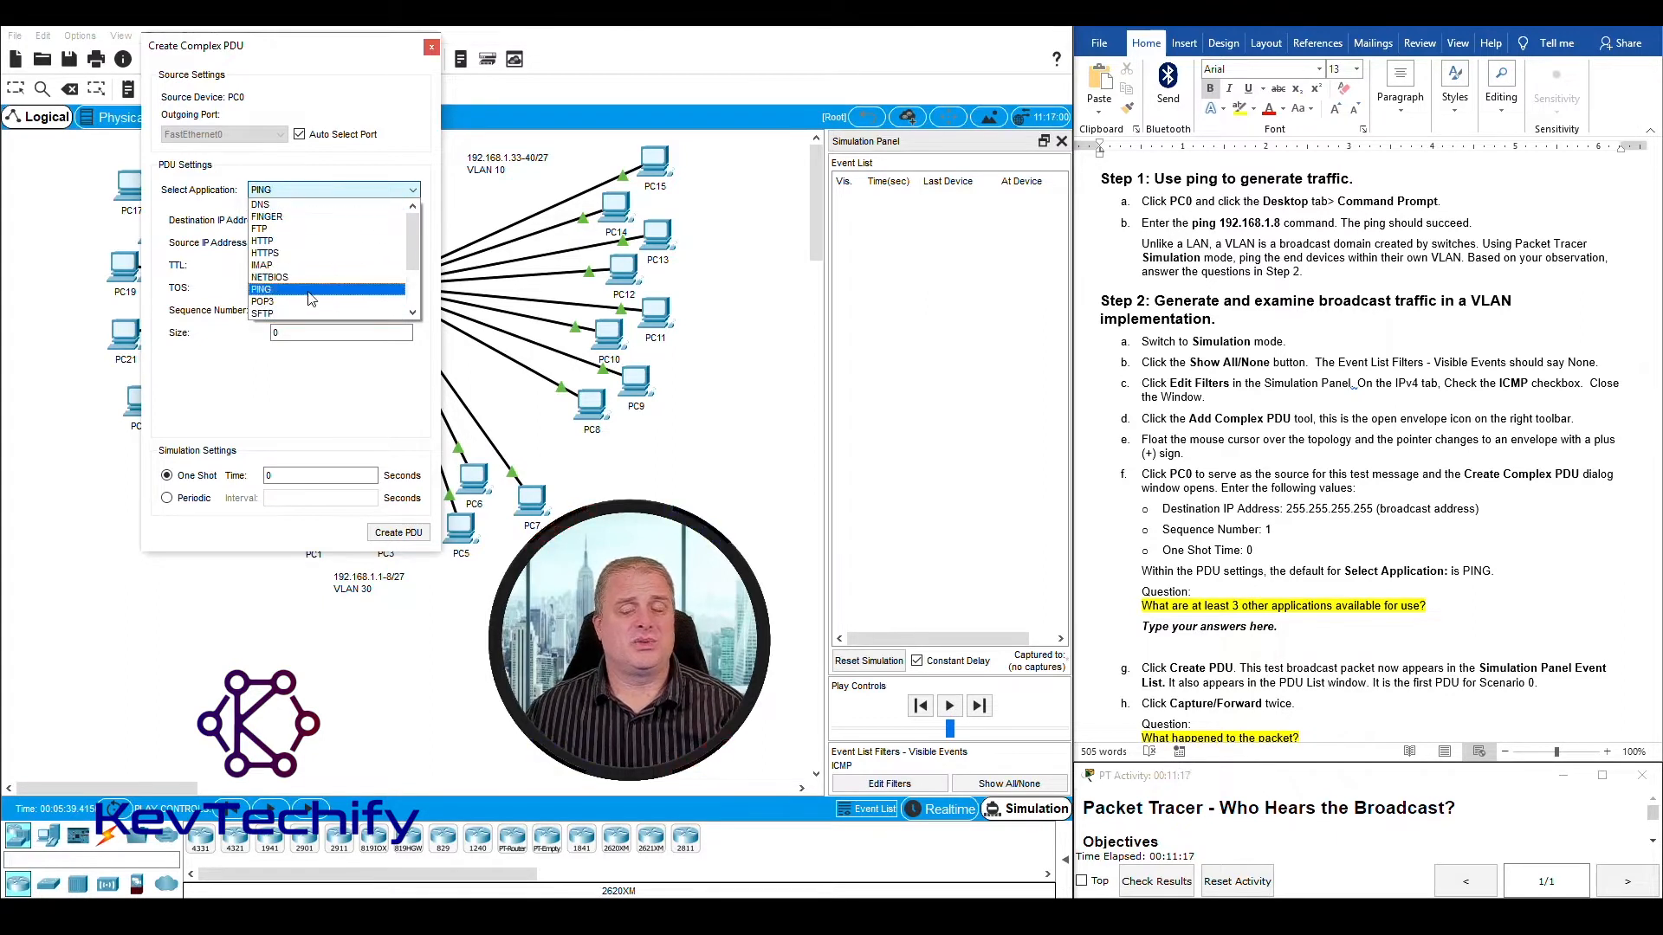
{"action": "left_click", "coordinate": [1241, 624]}
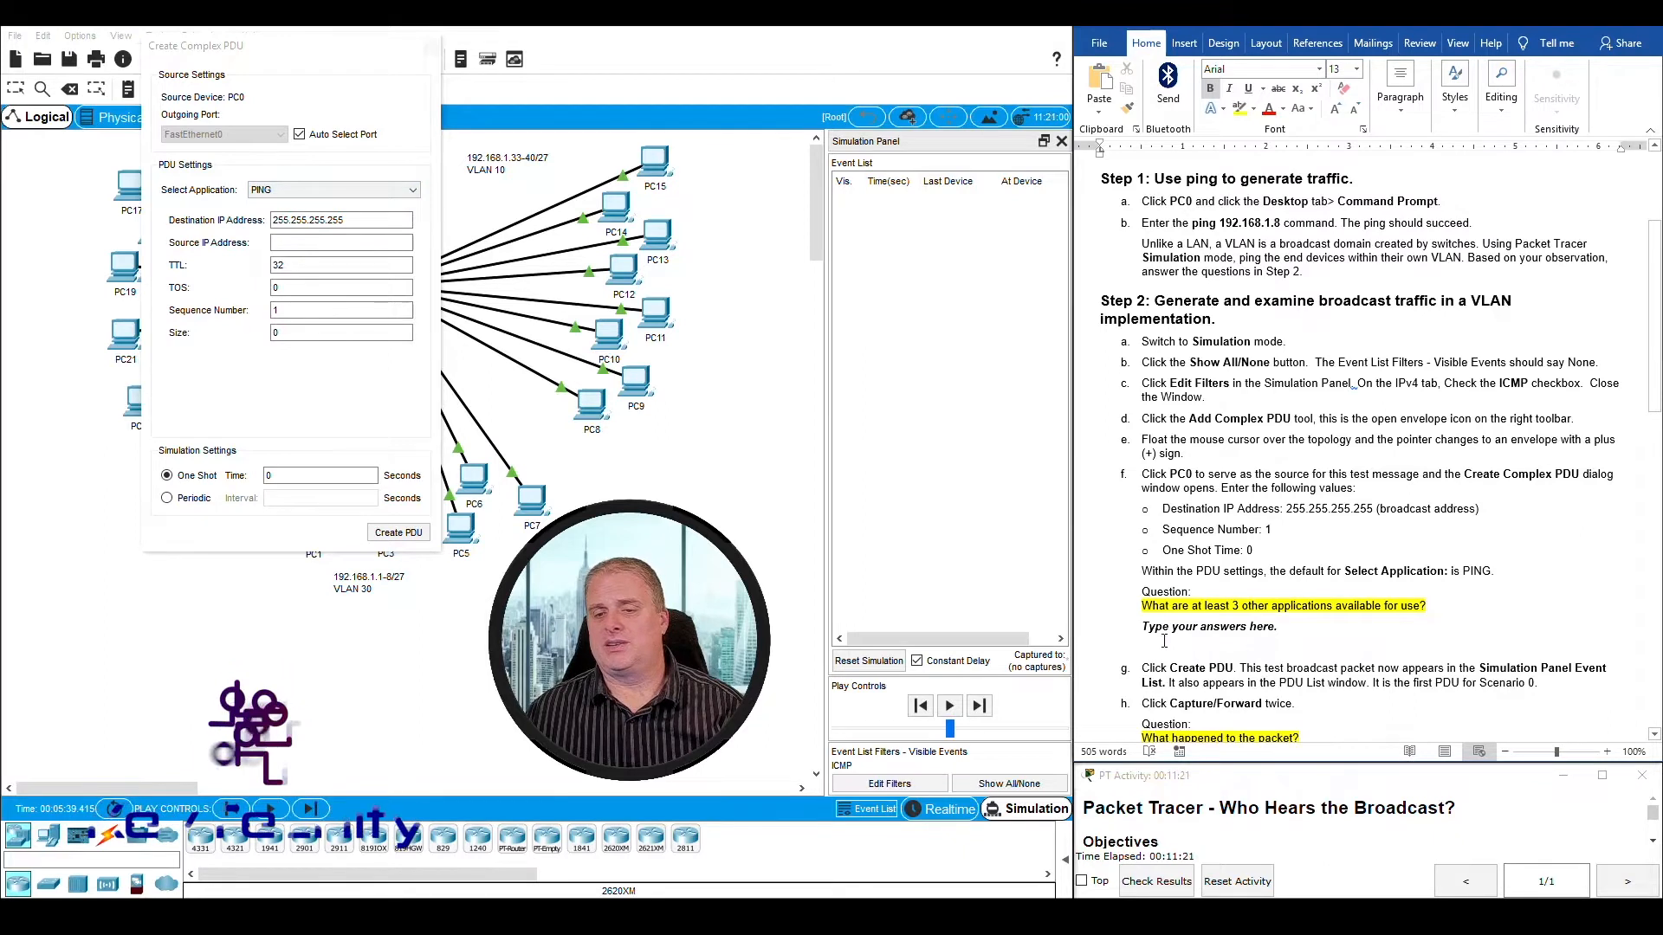
{"action": "left_click_drag", "start_coordinate": [1143, 627], "coordinate": [1280, 632]}
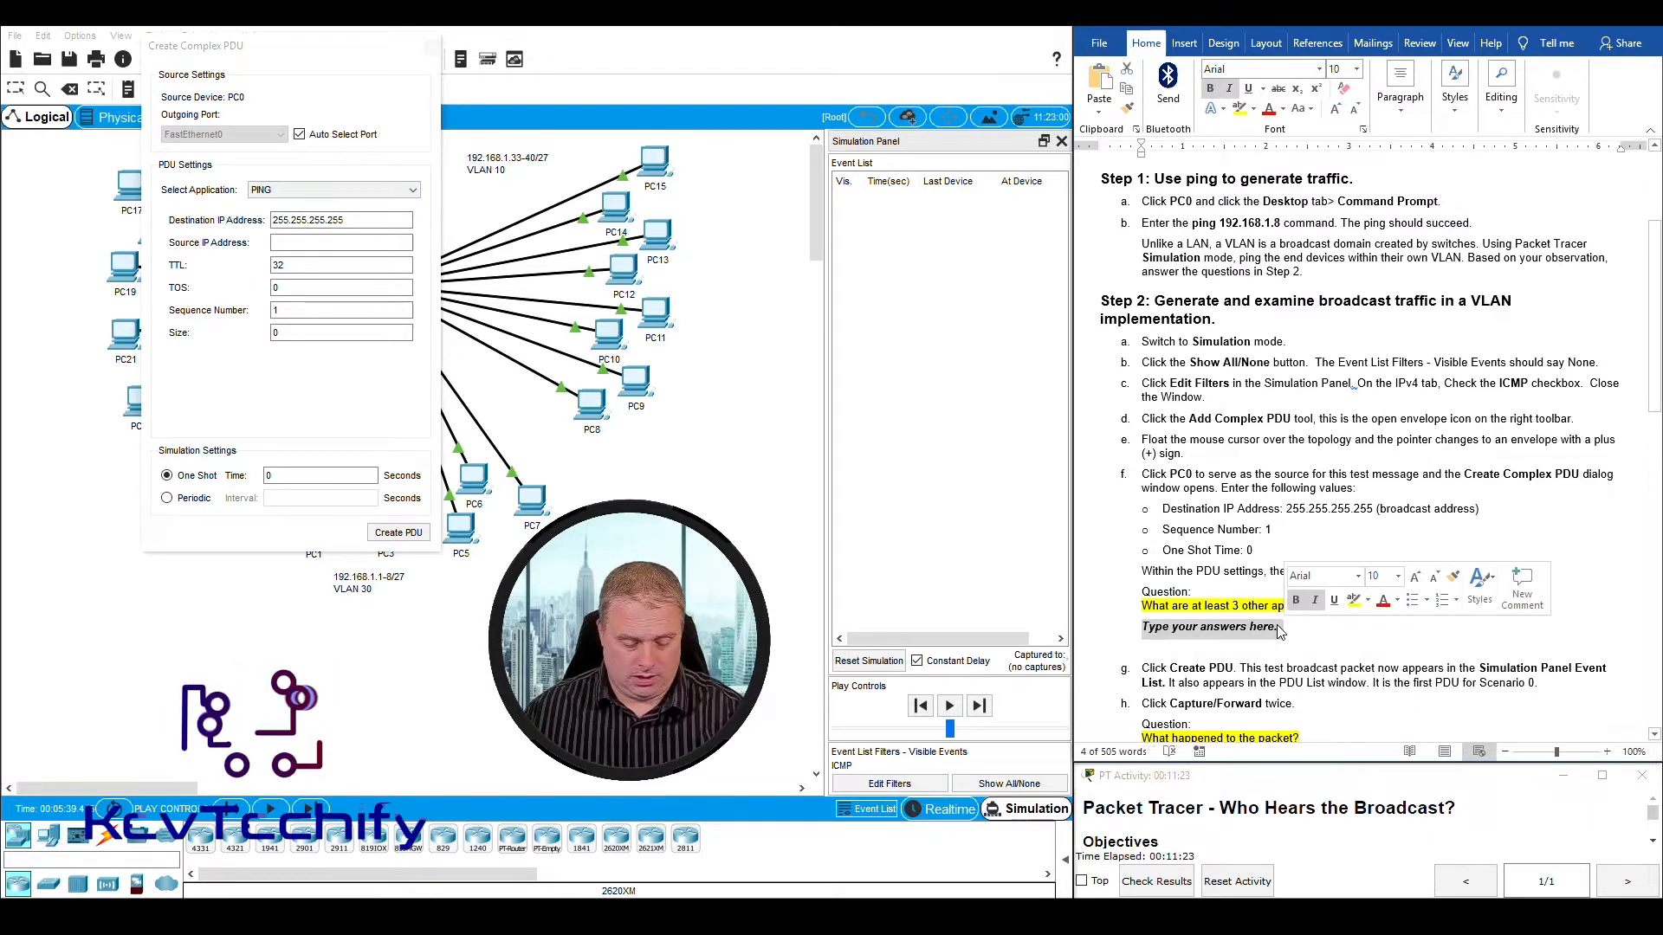
{"action": "type", "text": "FTP, "}
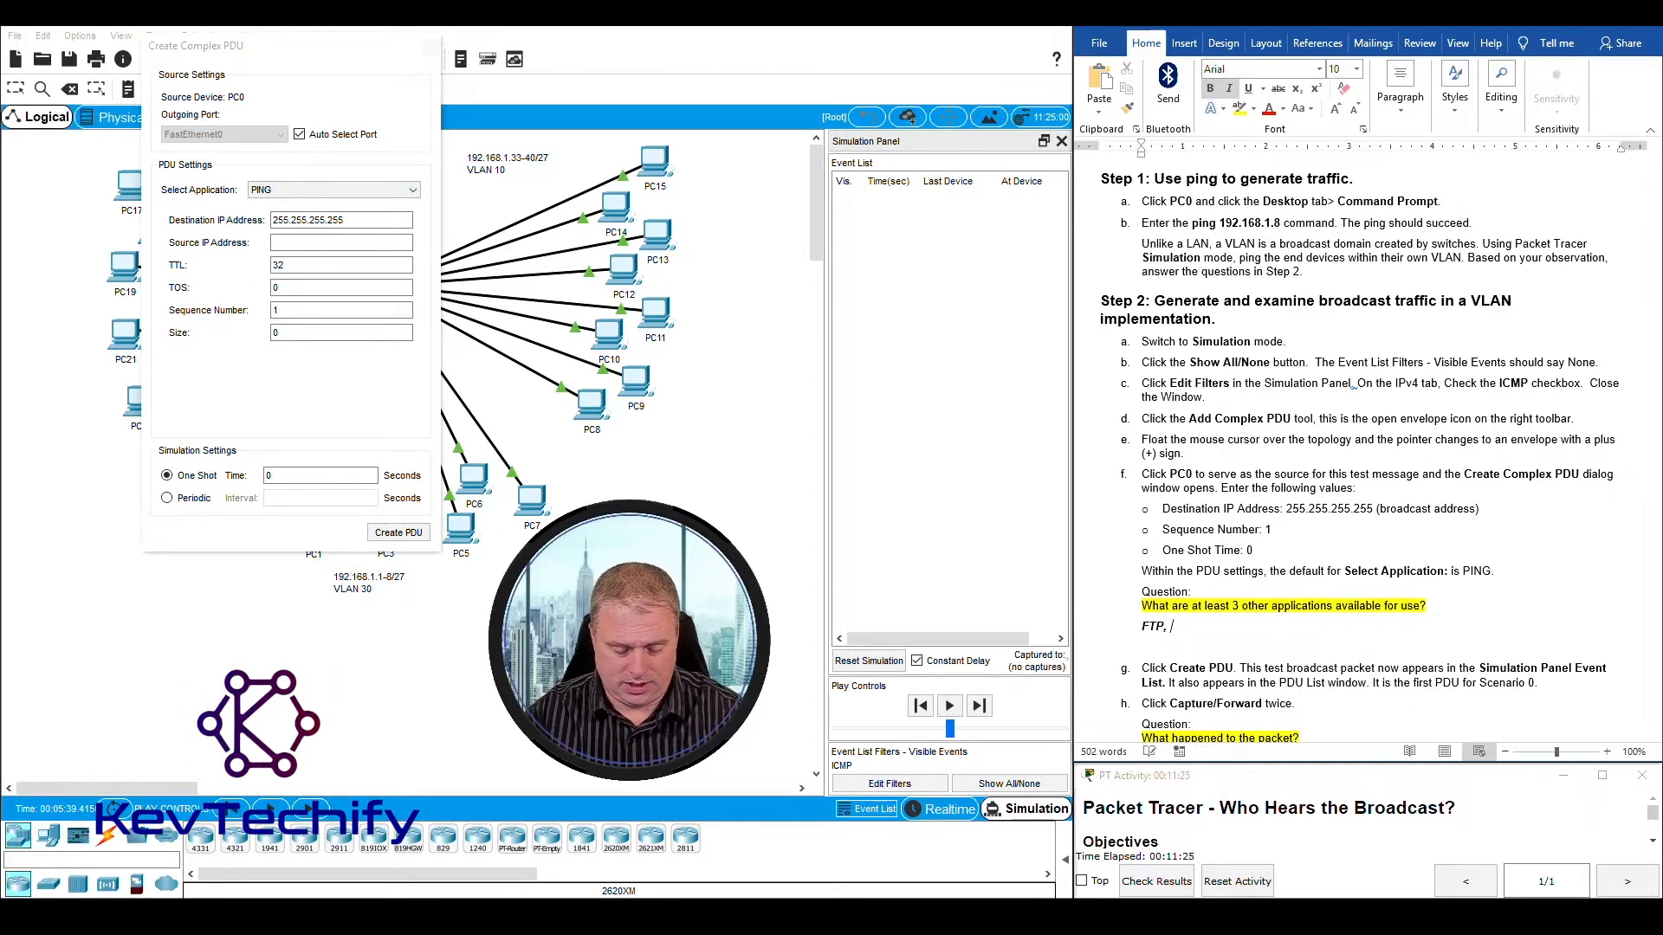
{"action": "type", "text": "HTTP, SSH"}
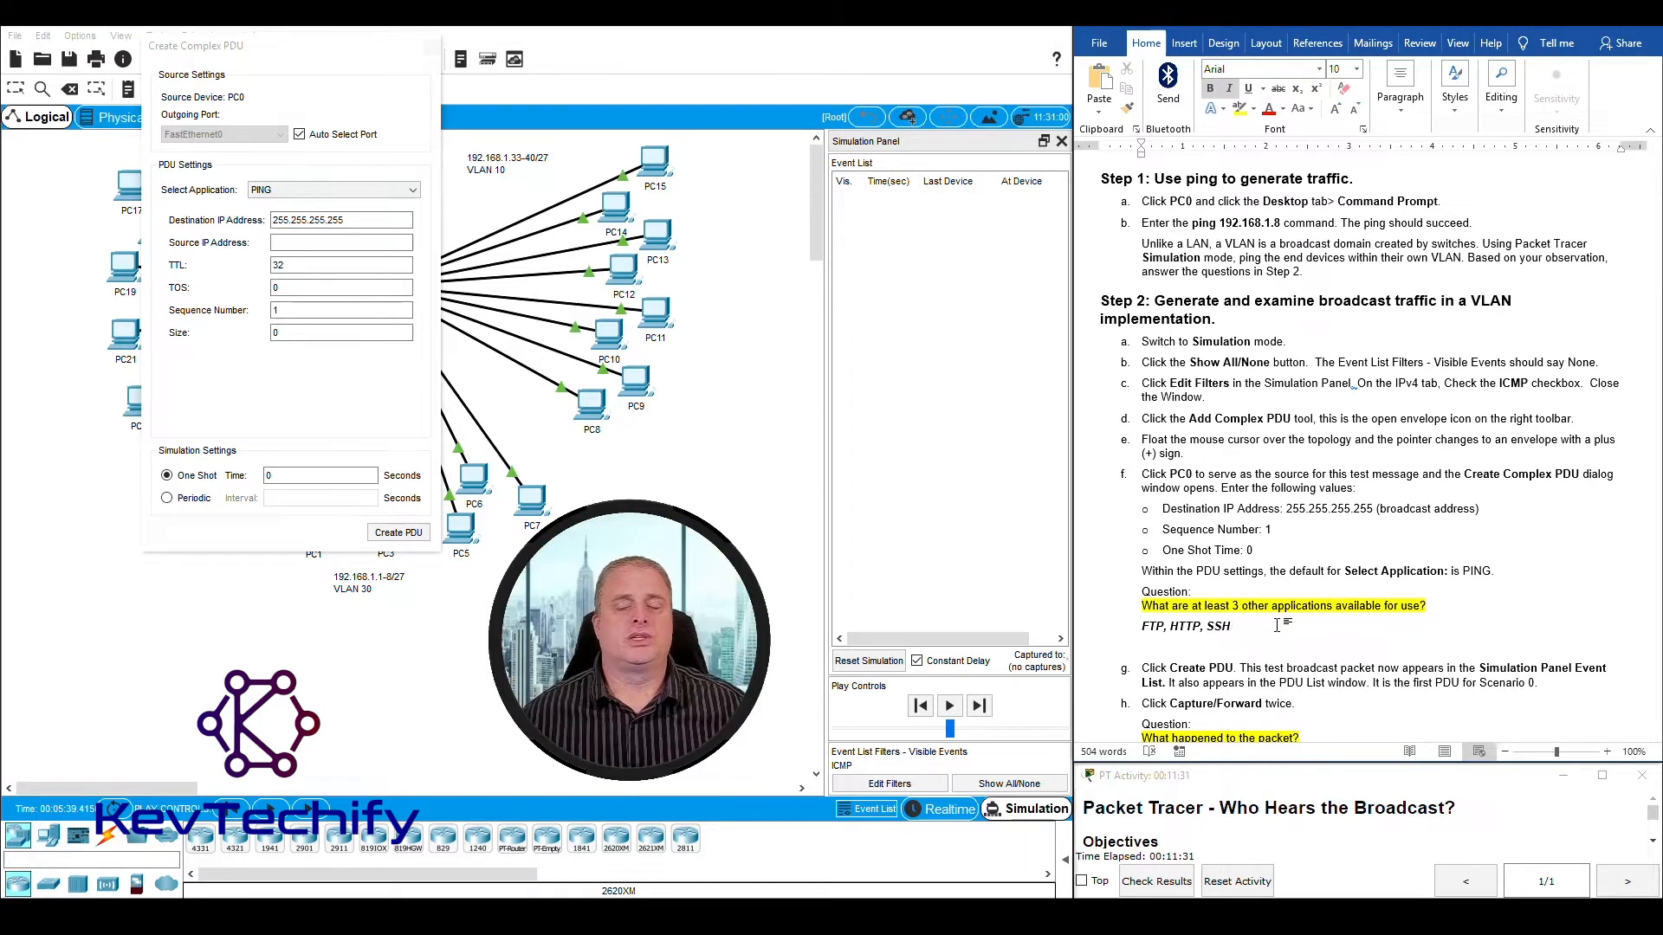
Step: Create the configured broadcast PDU from PC0 and show the scenario's PDU list as a separate list window
{"action": "scroll", "coordinate": [1386, 599], "scroll_direction": "down", "scroll_amount": 3}
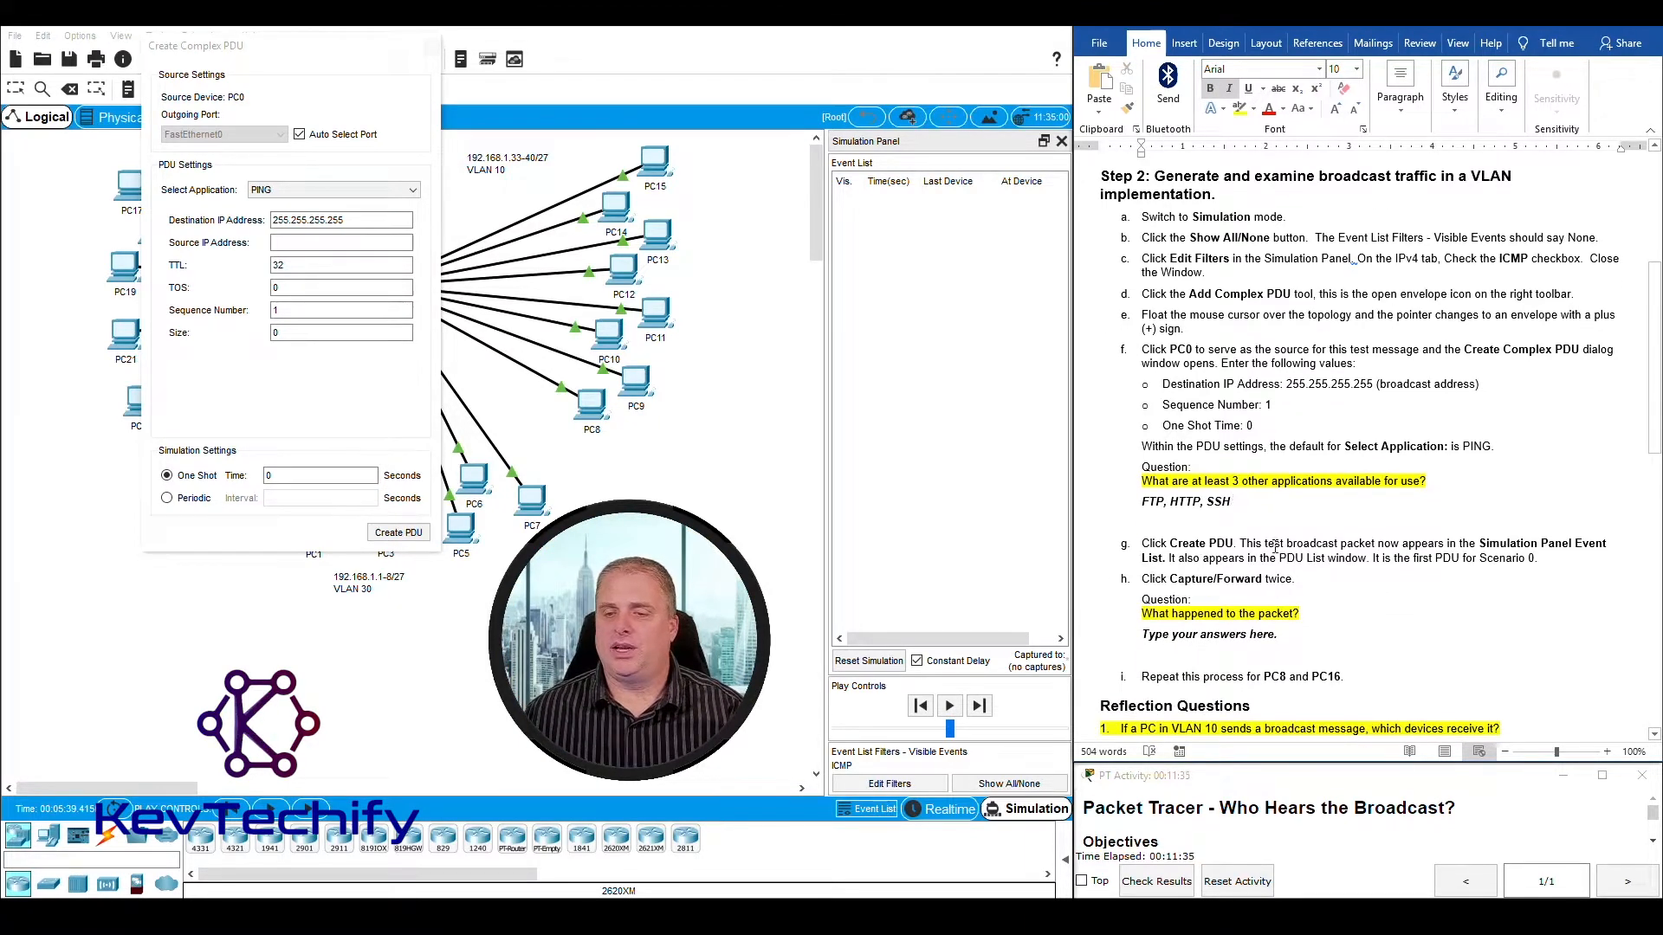
{"action": "left_click", "coordinate": [389, 532]}
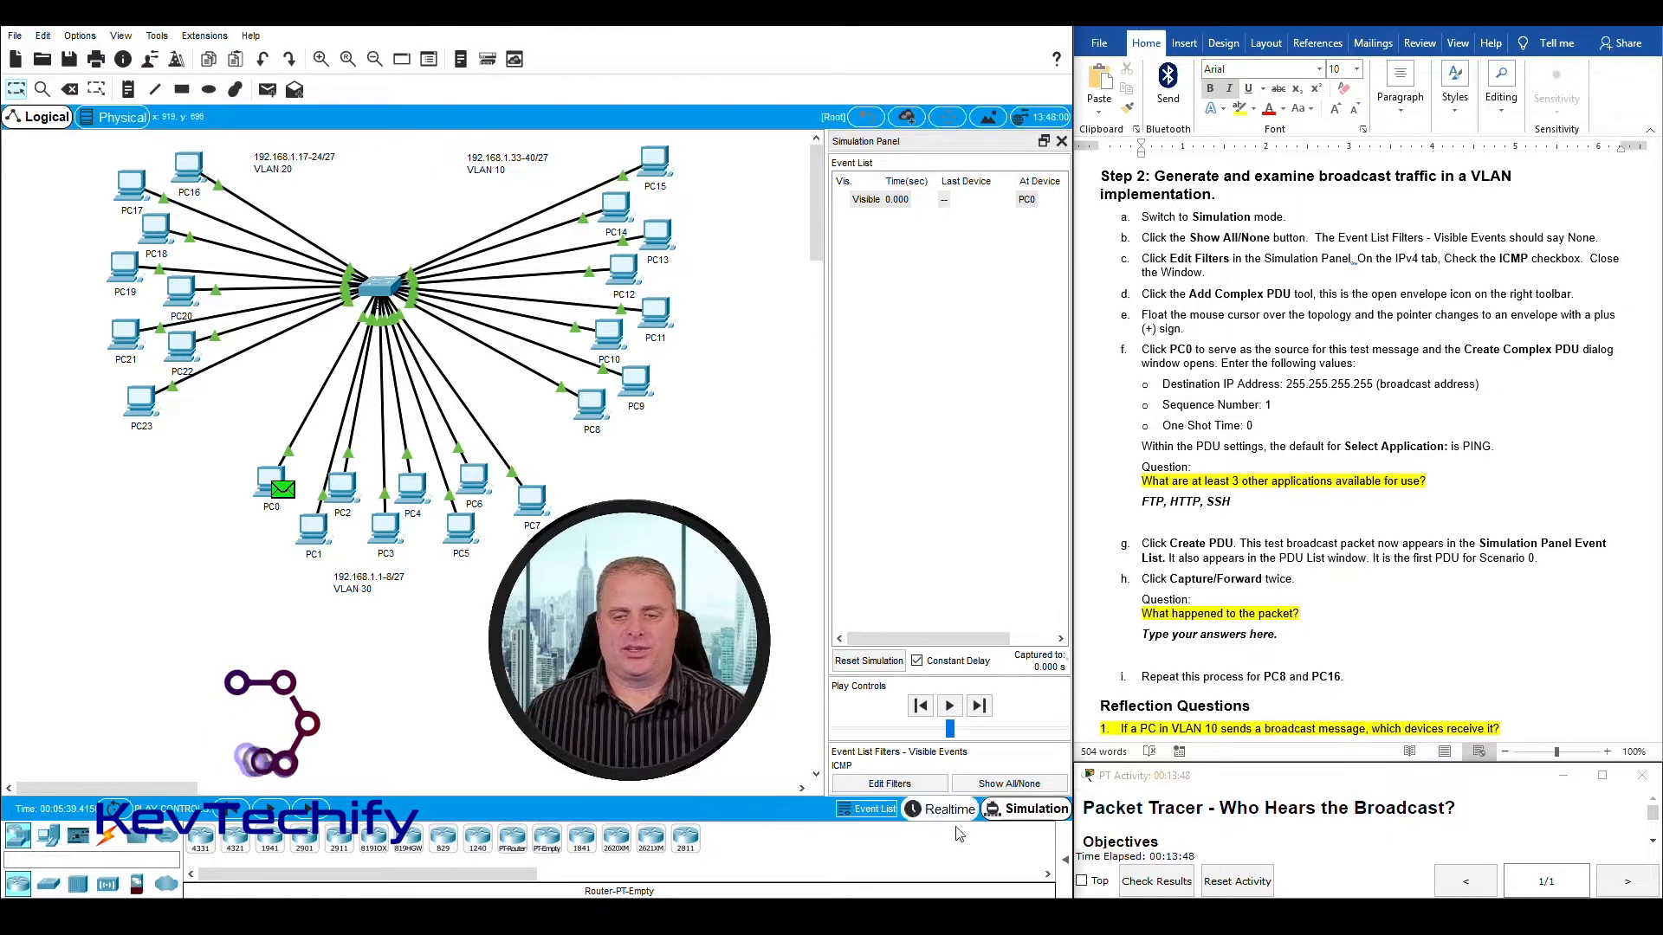
{"action": "left_click", "coordinate": [1066, 860]}
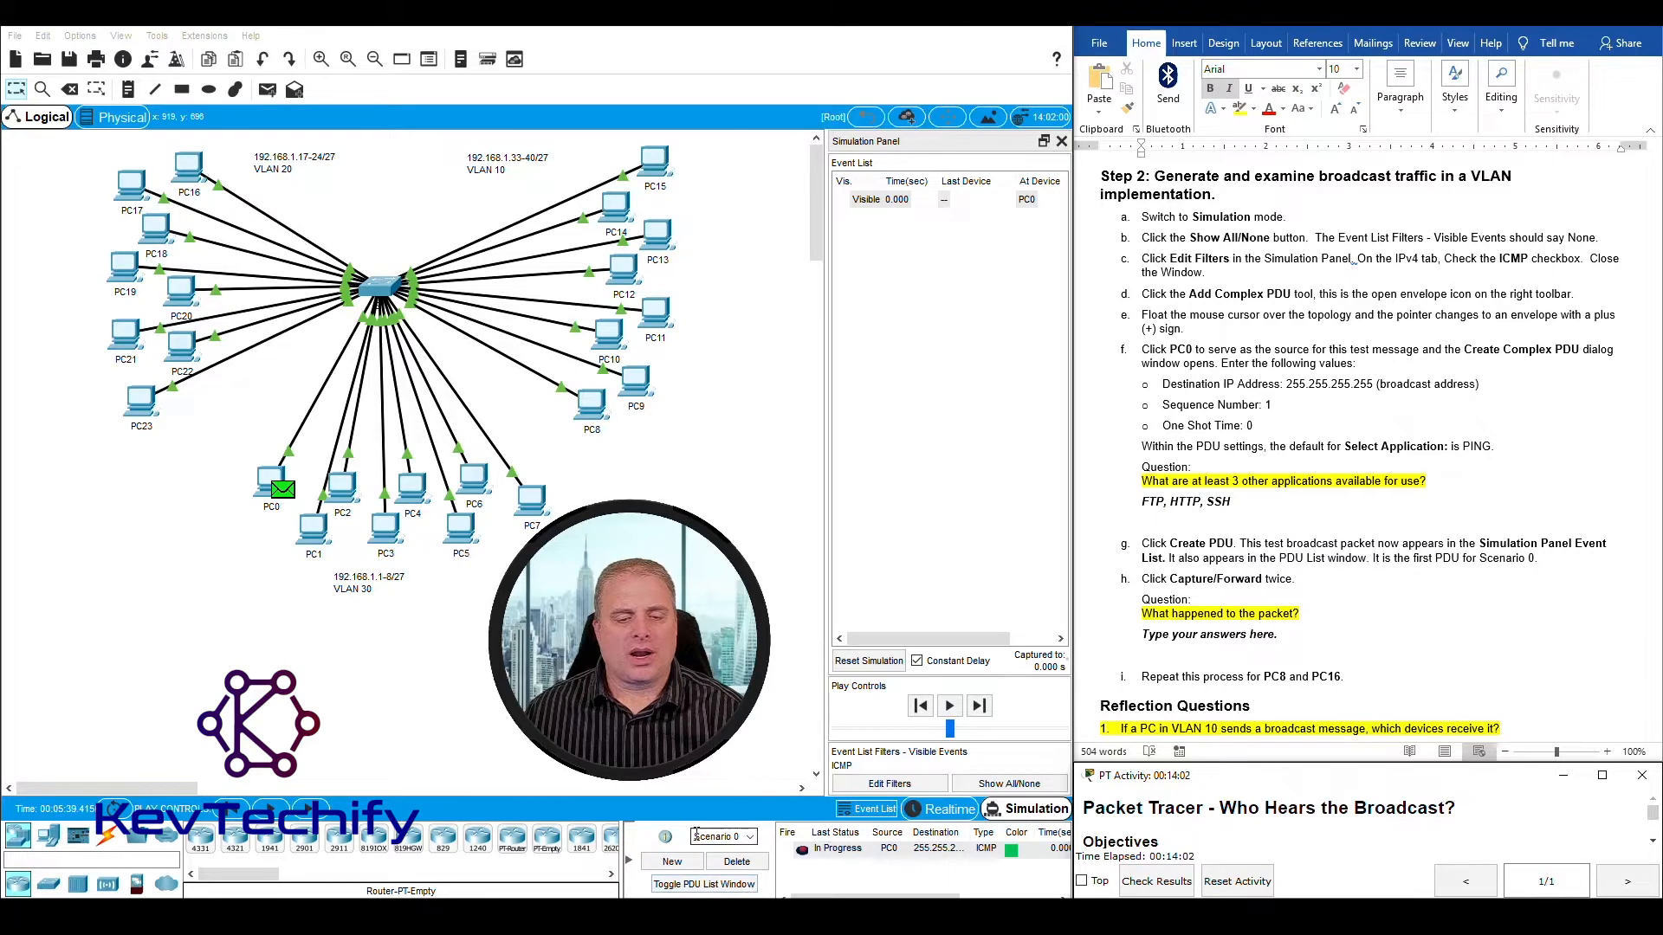
{"action": "left_click", "coordinate": [667, 887]}
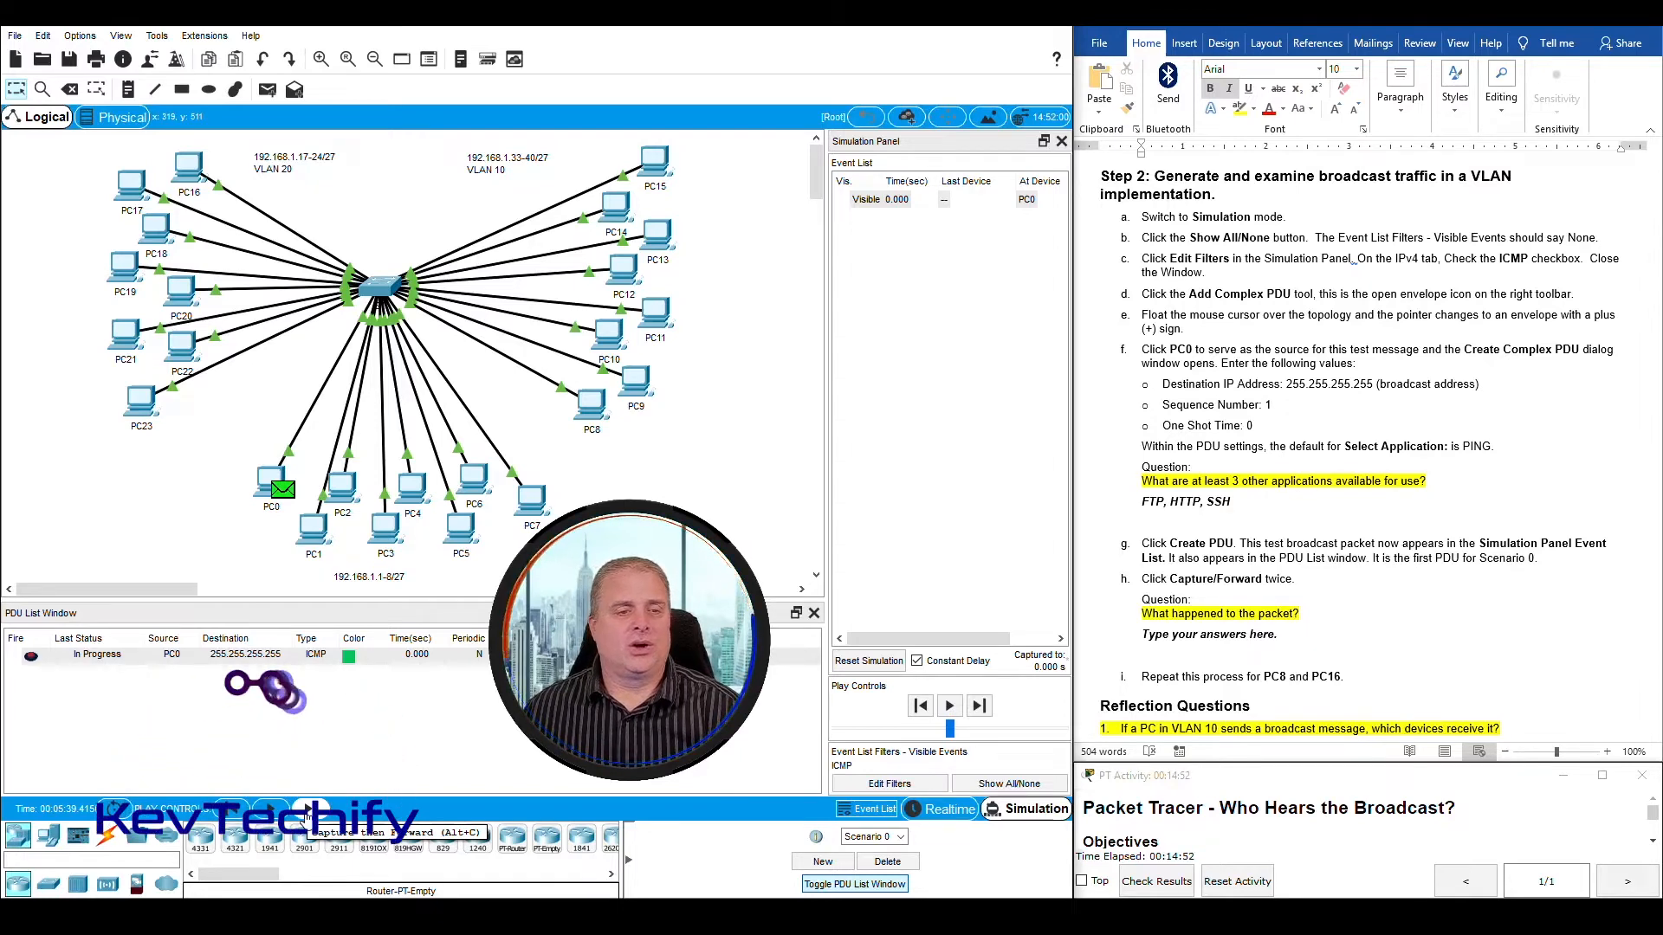
Step: Advance the simulation by two captures and highlight the VLAN 30 PCs and the VLAN 10 and 20 groups to compare who receives the broadcast
{"action": "left_click", "coordinate": [306, 817]}
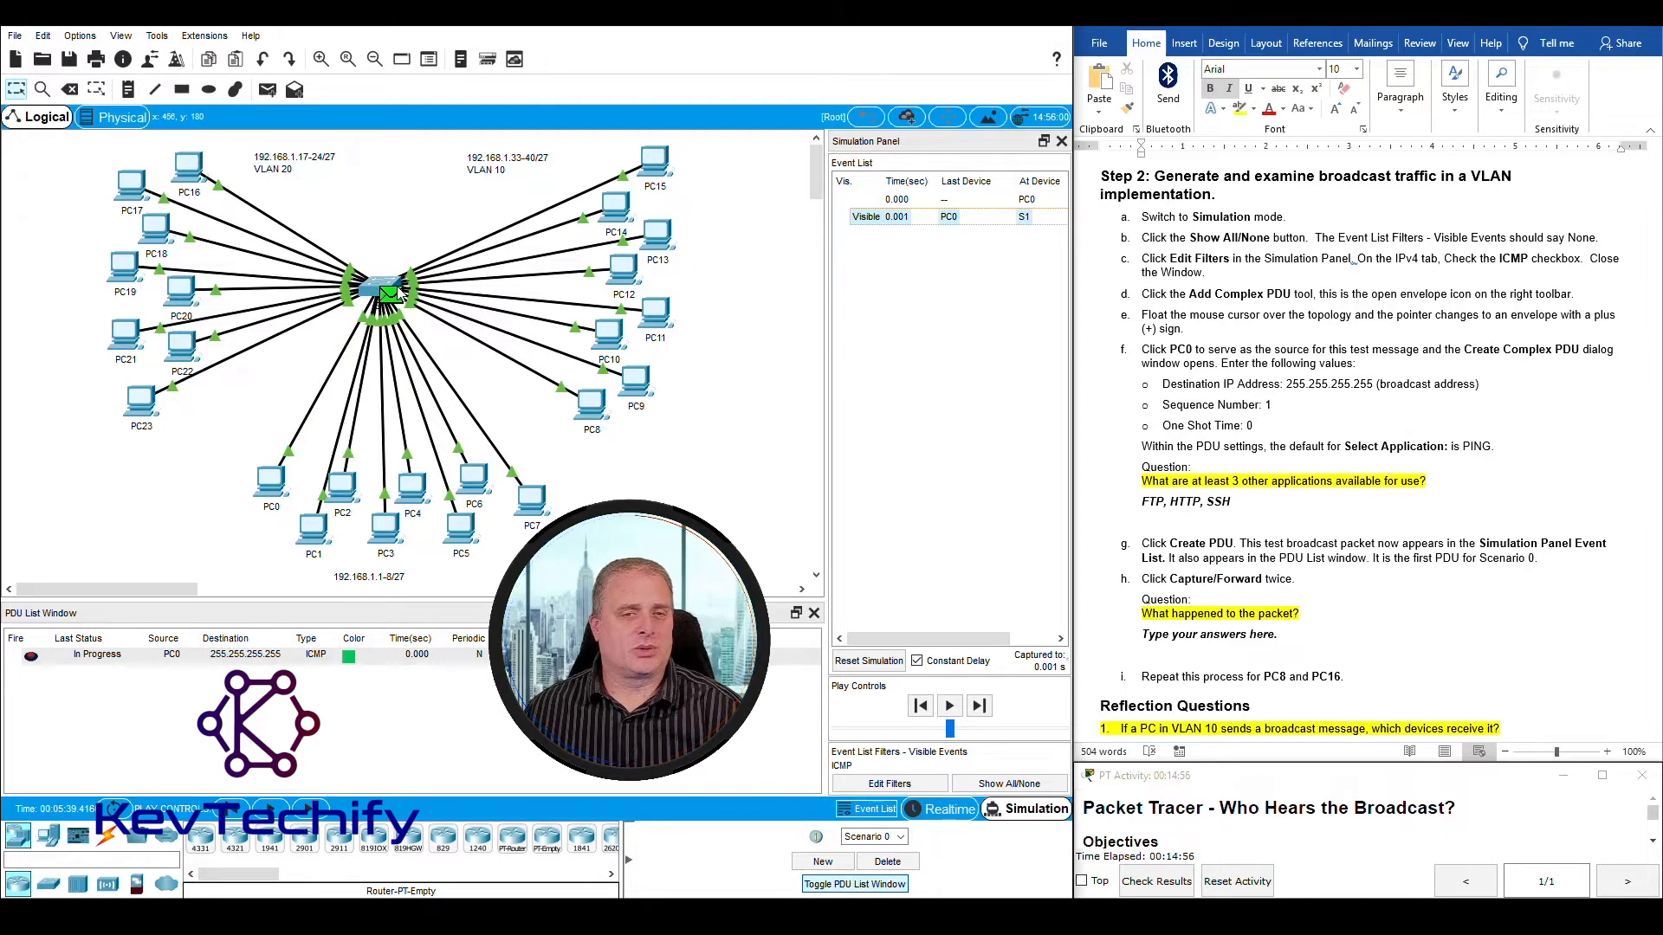
{"action": "left_click", "coordinate": [307, 813]}
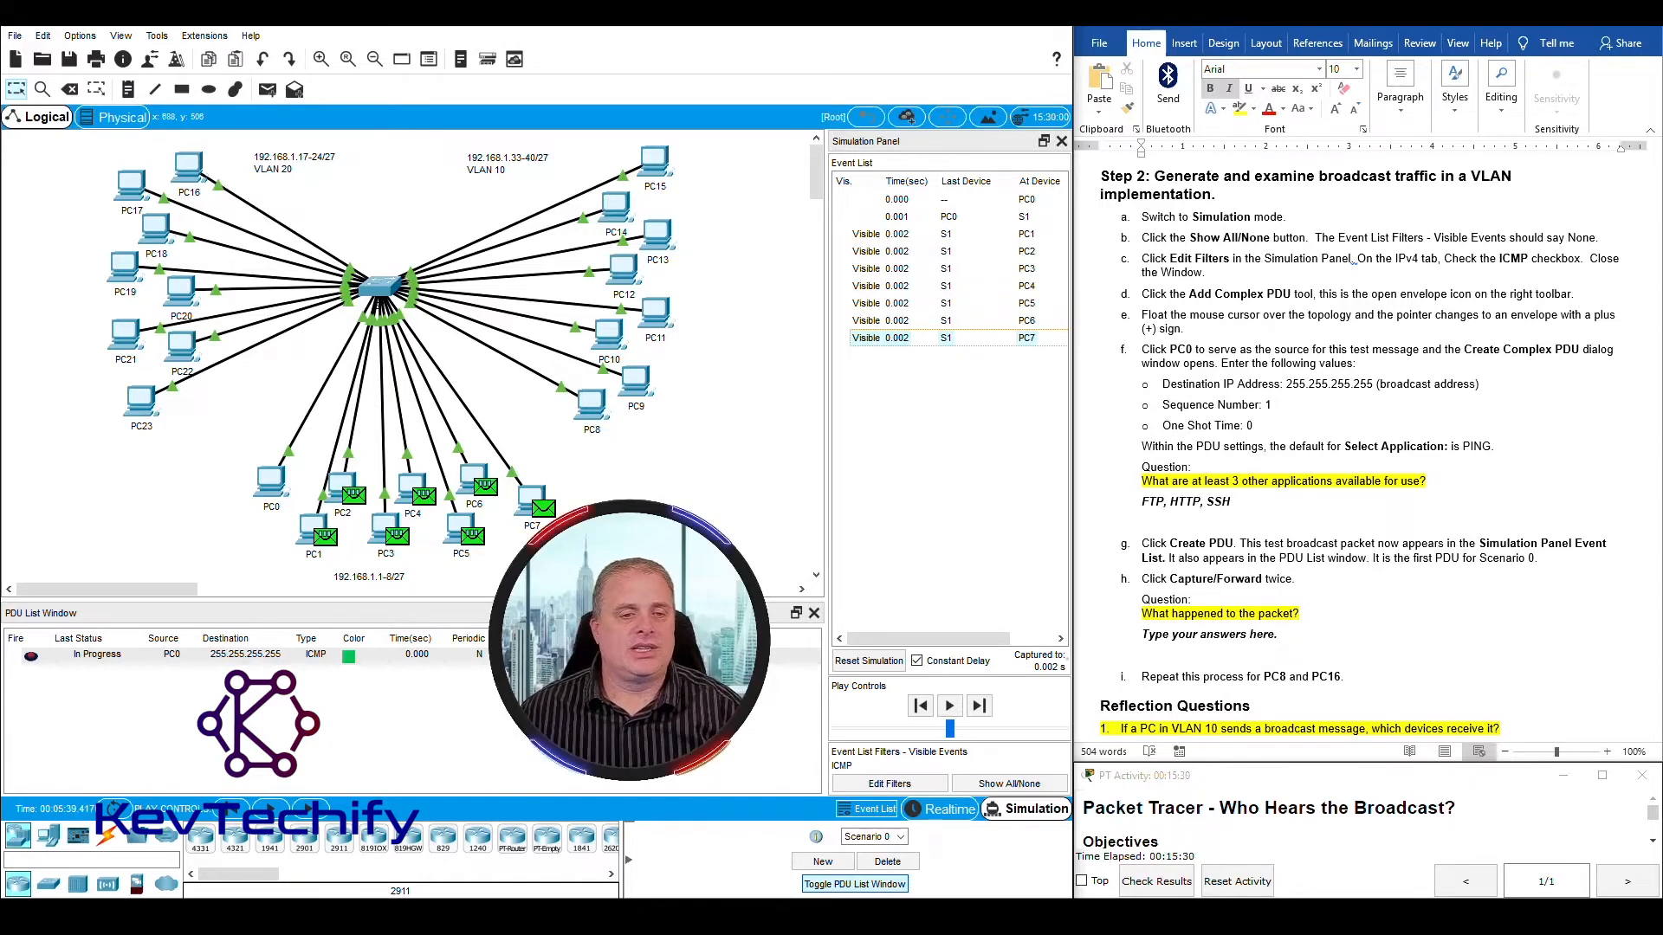
{"action": "left_click_drag", "start_coordinate": [597, 568], "coordinate": [212, 449]}
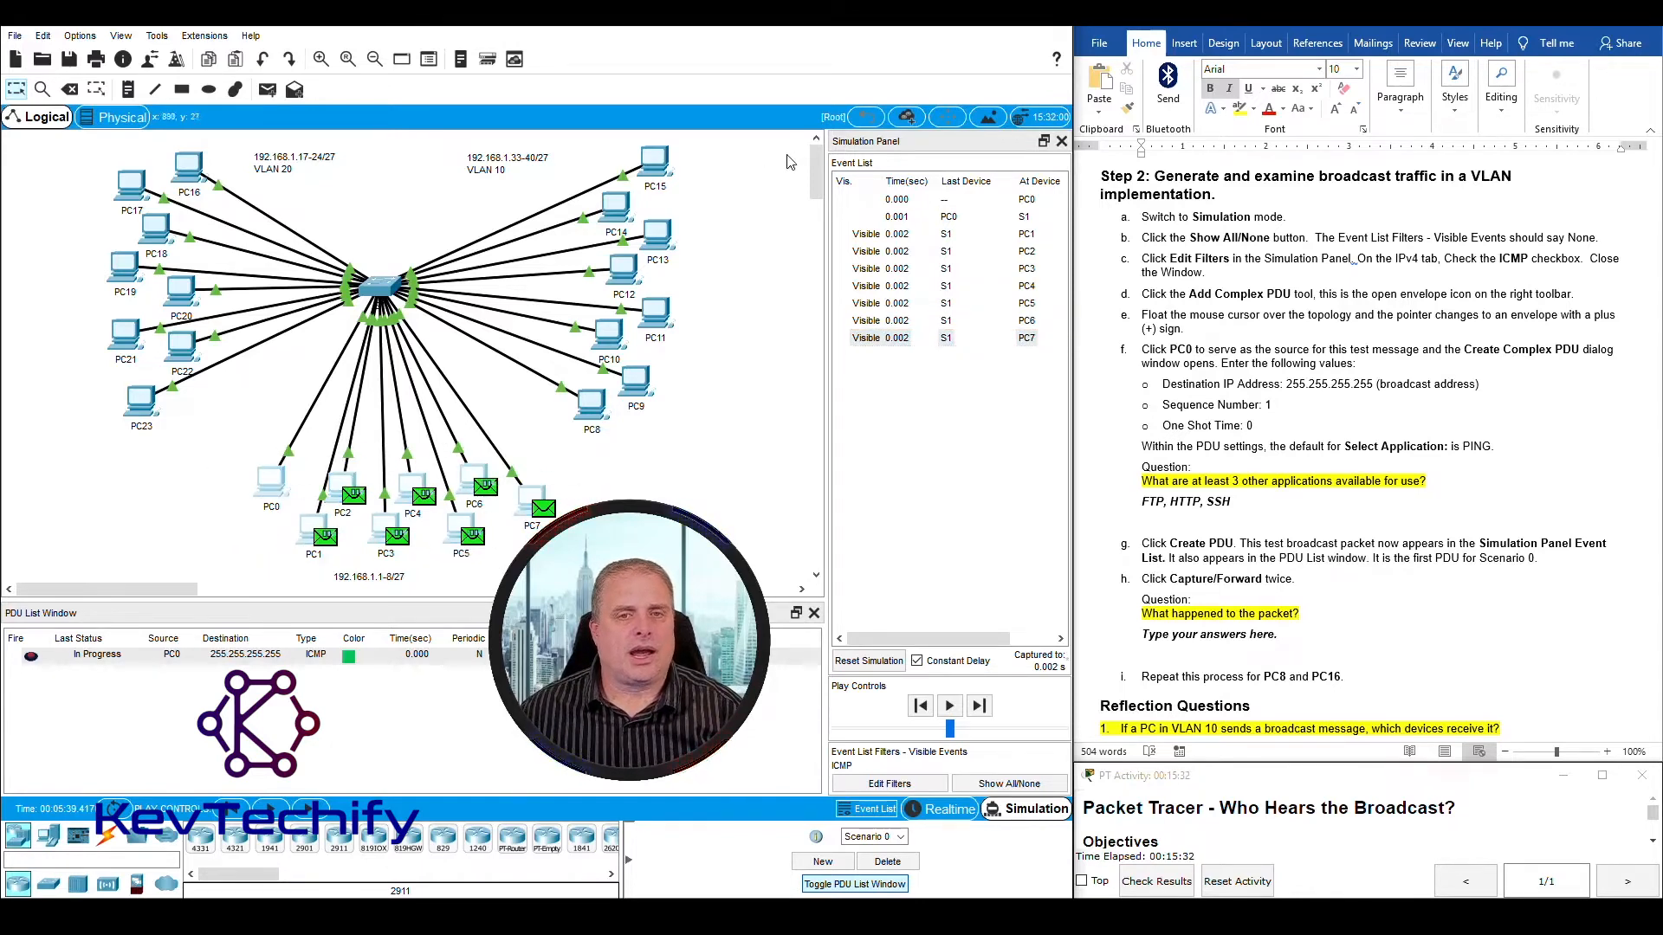
{"action": "scroll", "coordinate": [630, 362], "scroll_direction": "down", "scroll_amount": 1}
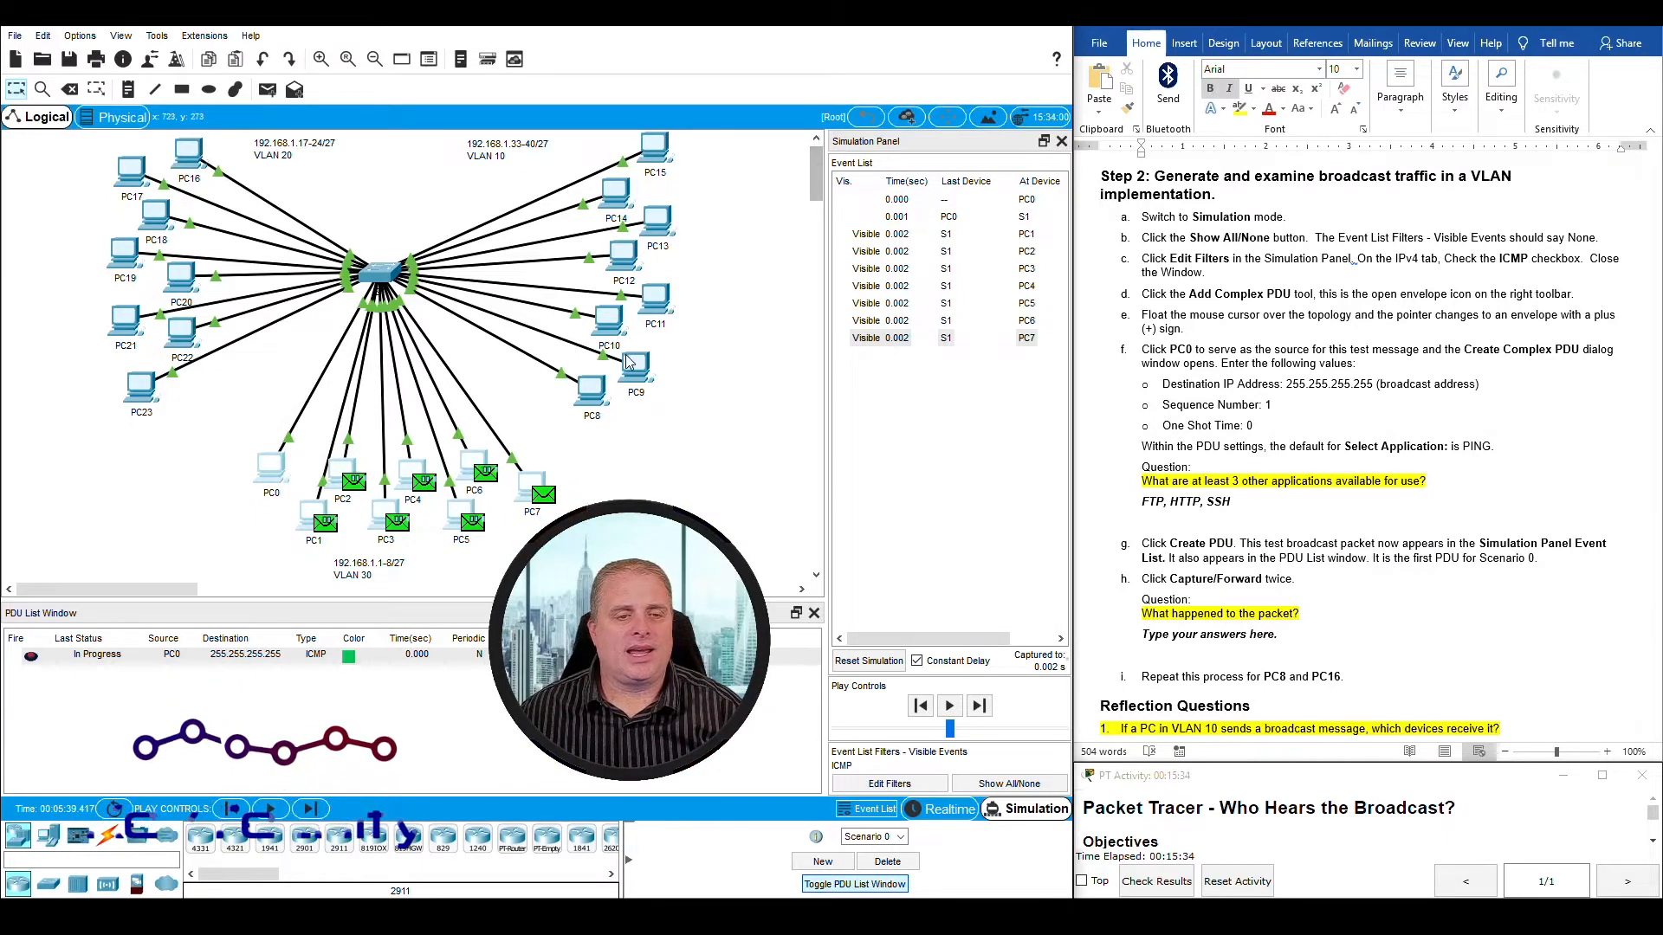
{"action": "left_click_drag", "start_coordinate": [571, 564], "coordinate": [236, 440]}
{"action": "left_click_drag", "start_coordinate": [715, 542], "coordinate": [100, 148]}
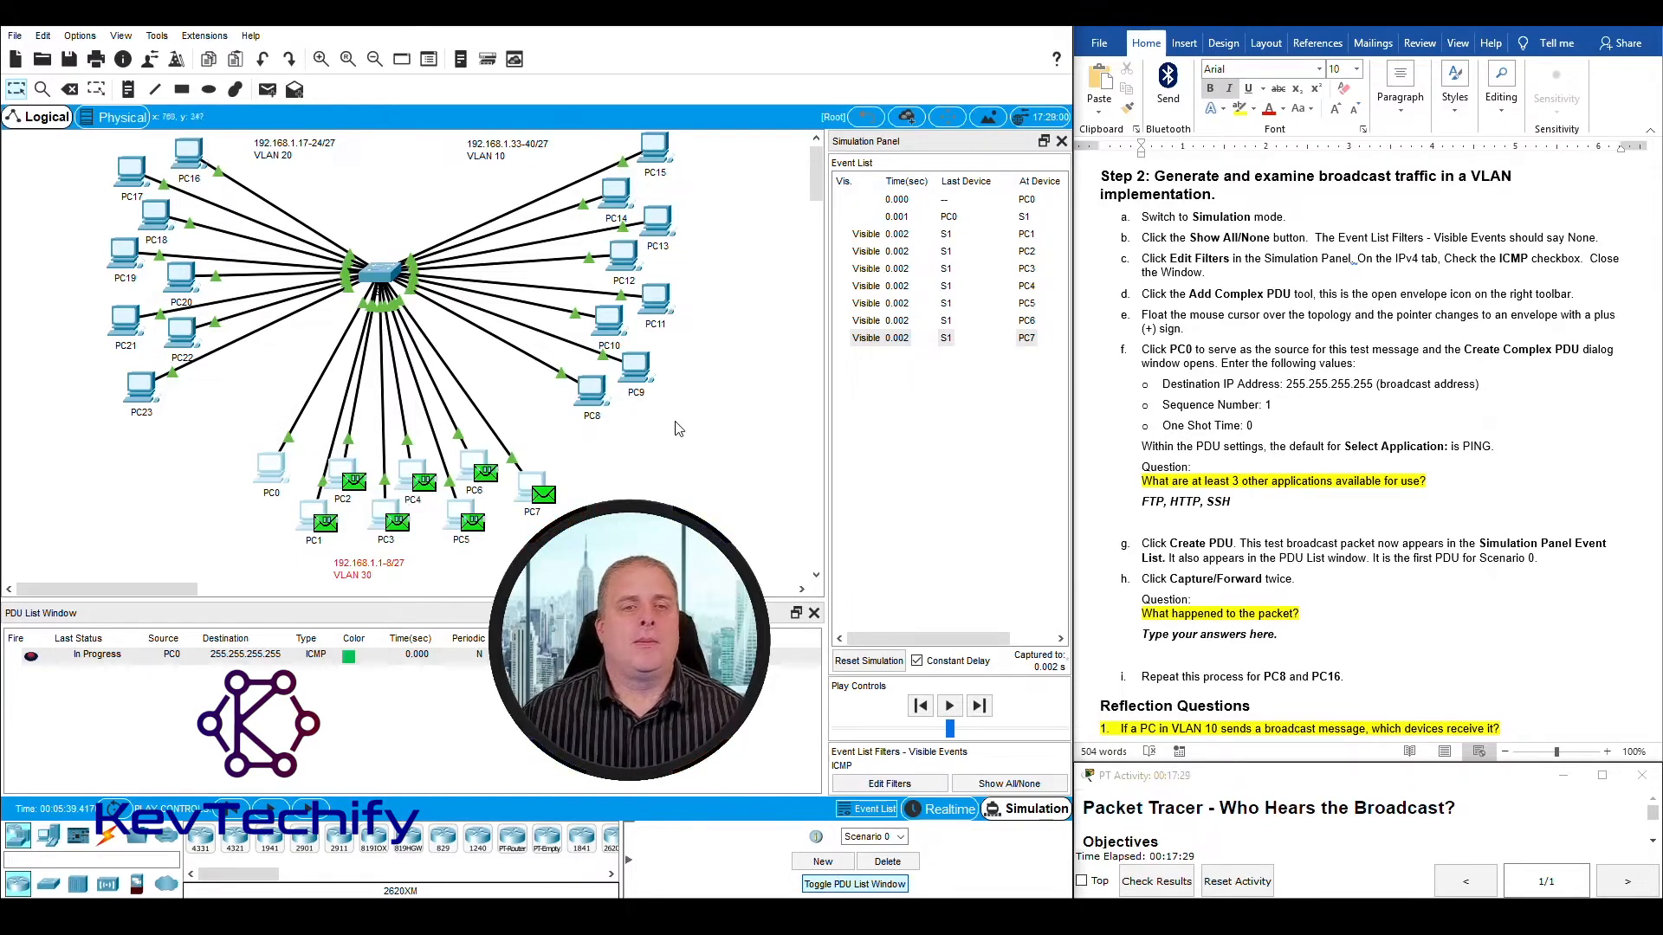
{"action": "left_click_drag", "start_coordinate": [757, 431], "coordinate": [72, 139]}
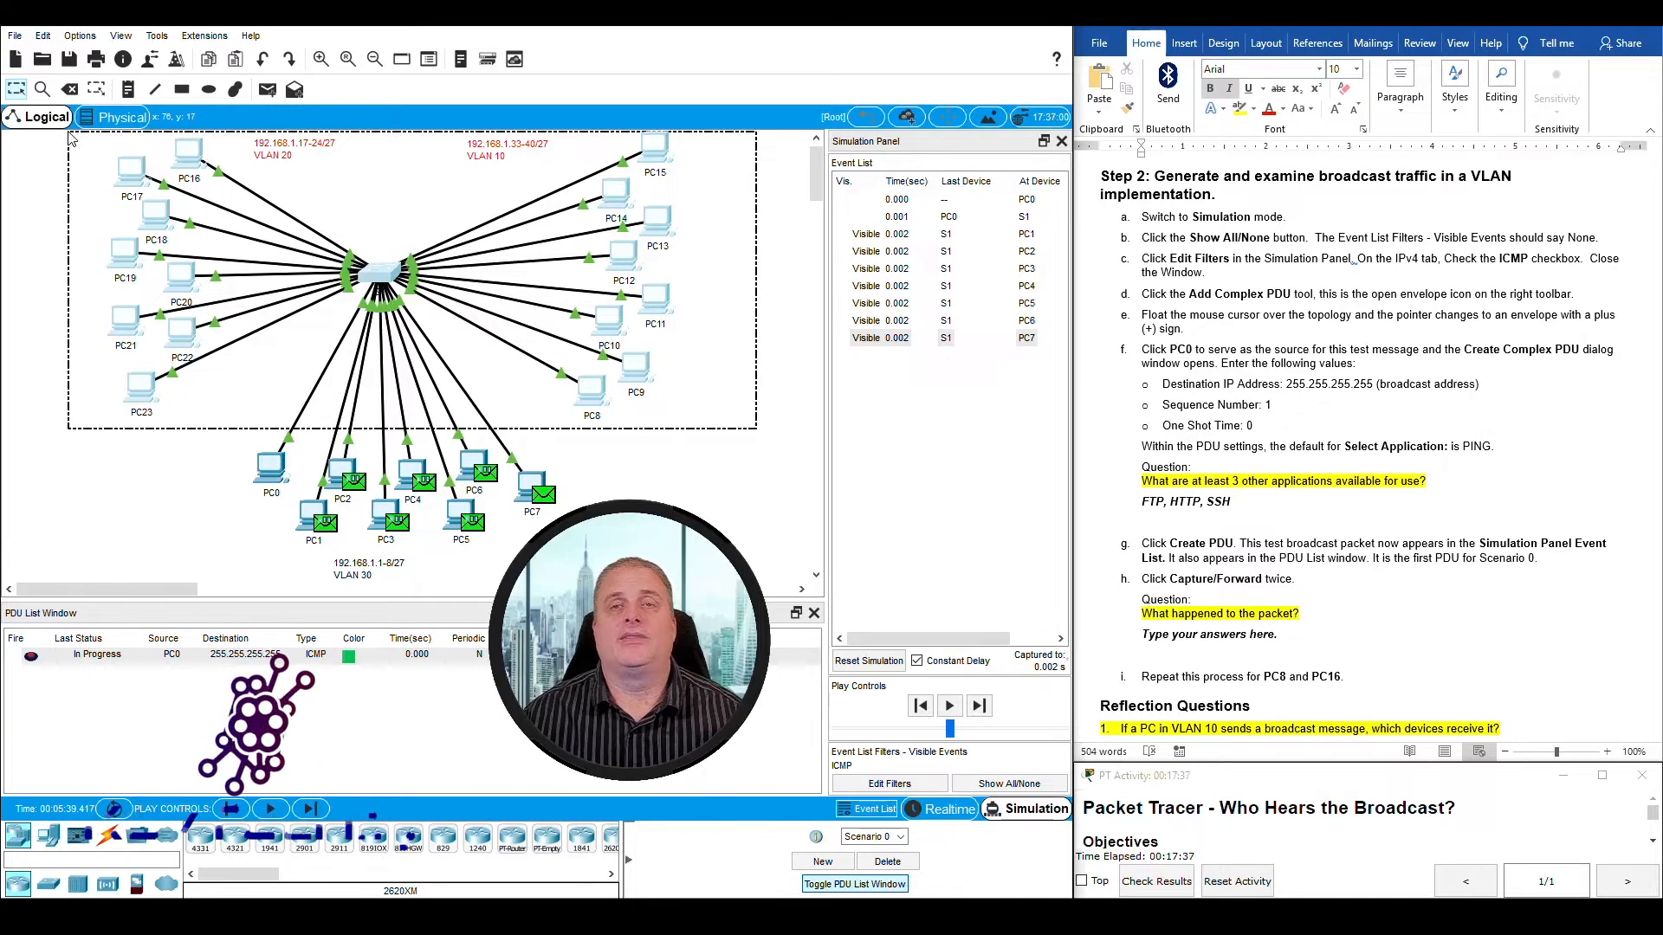
{"action": "left_click_drag", "start_coordinate": [68, 133], "coordinate": [69, 132]}
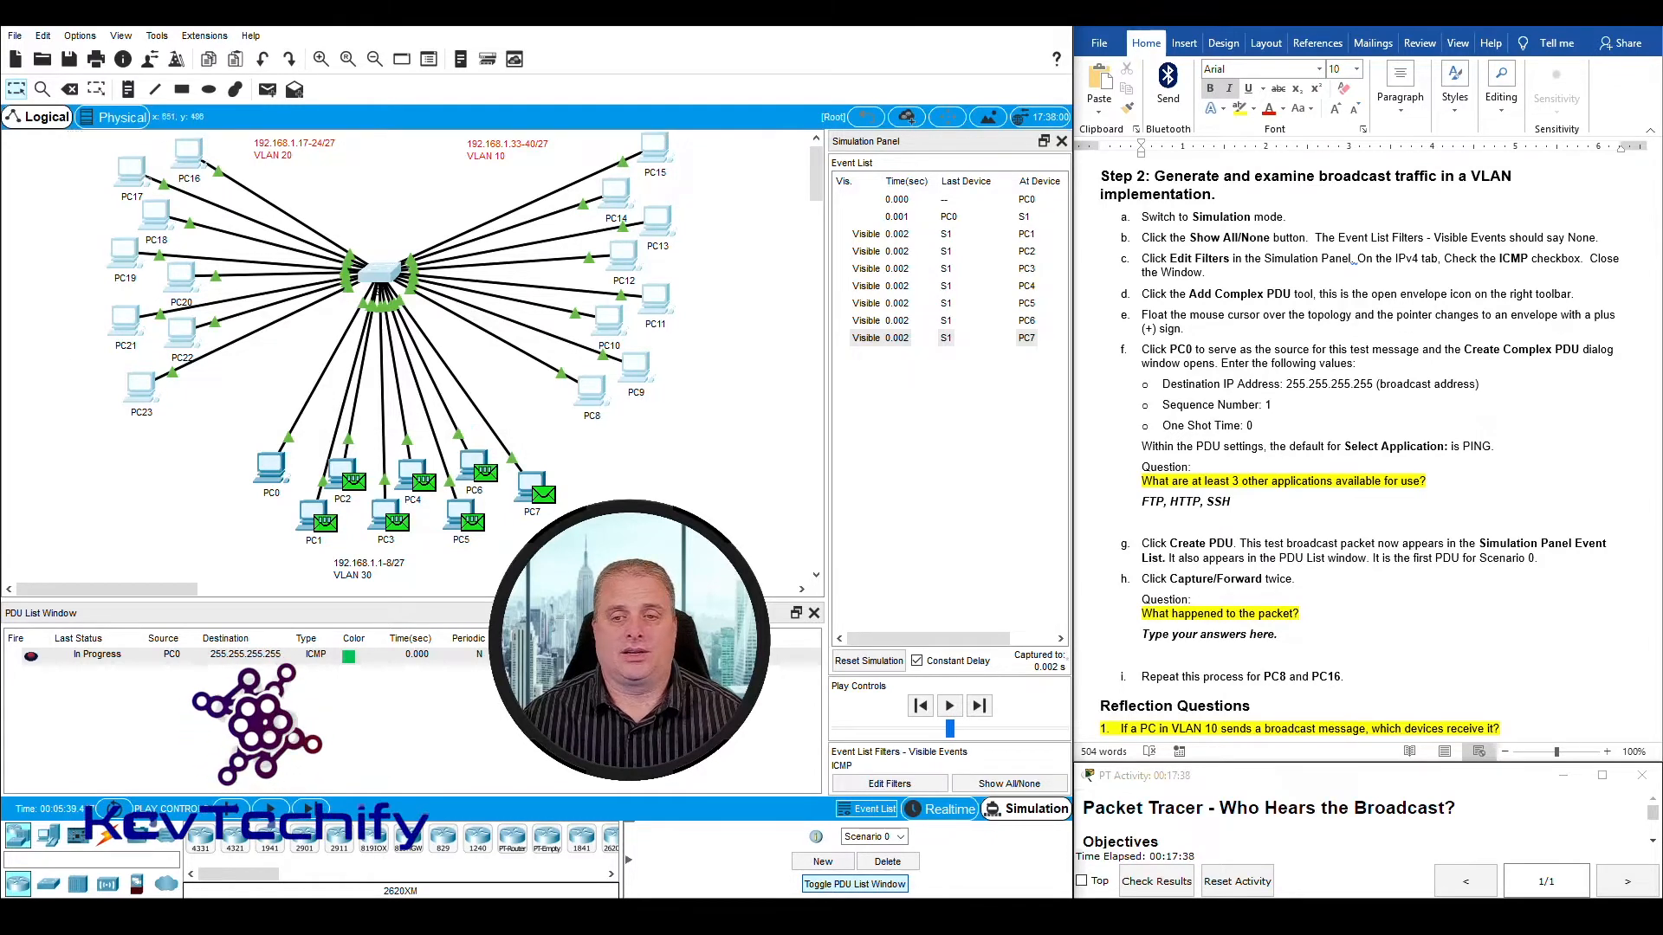
Step: Answer "What happened to the packet?" with "The broadcast packet was sent to all end devices on the same vlan, which is VLAN 30."
{"action": "left_click", "coordinate": [1216, 599]}
{"action": "scroll", "coordinate": [1209, 552], "scroll_direction": "down", "scroll_amount": 2}
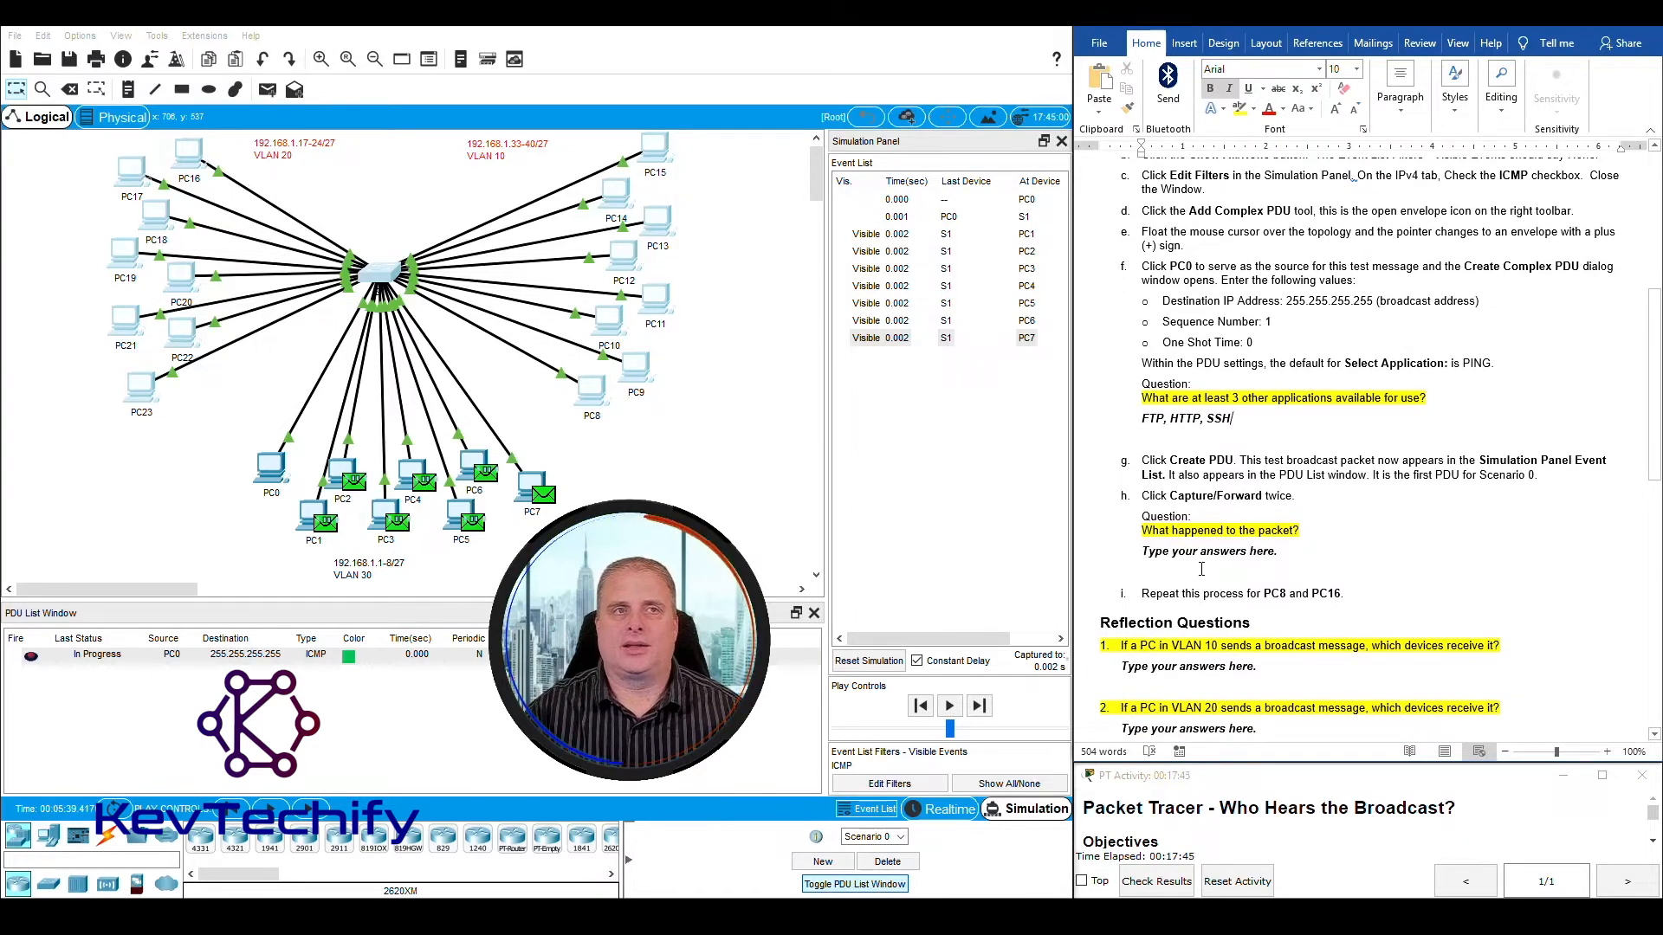
{"action": "left_click", "coordinate": [1204, 559]}
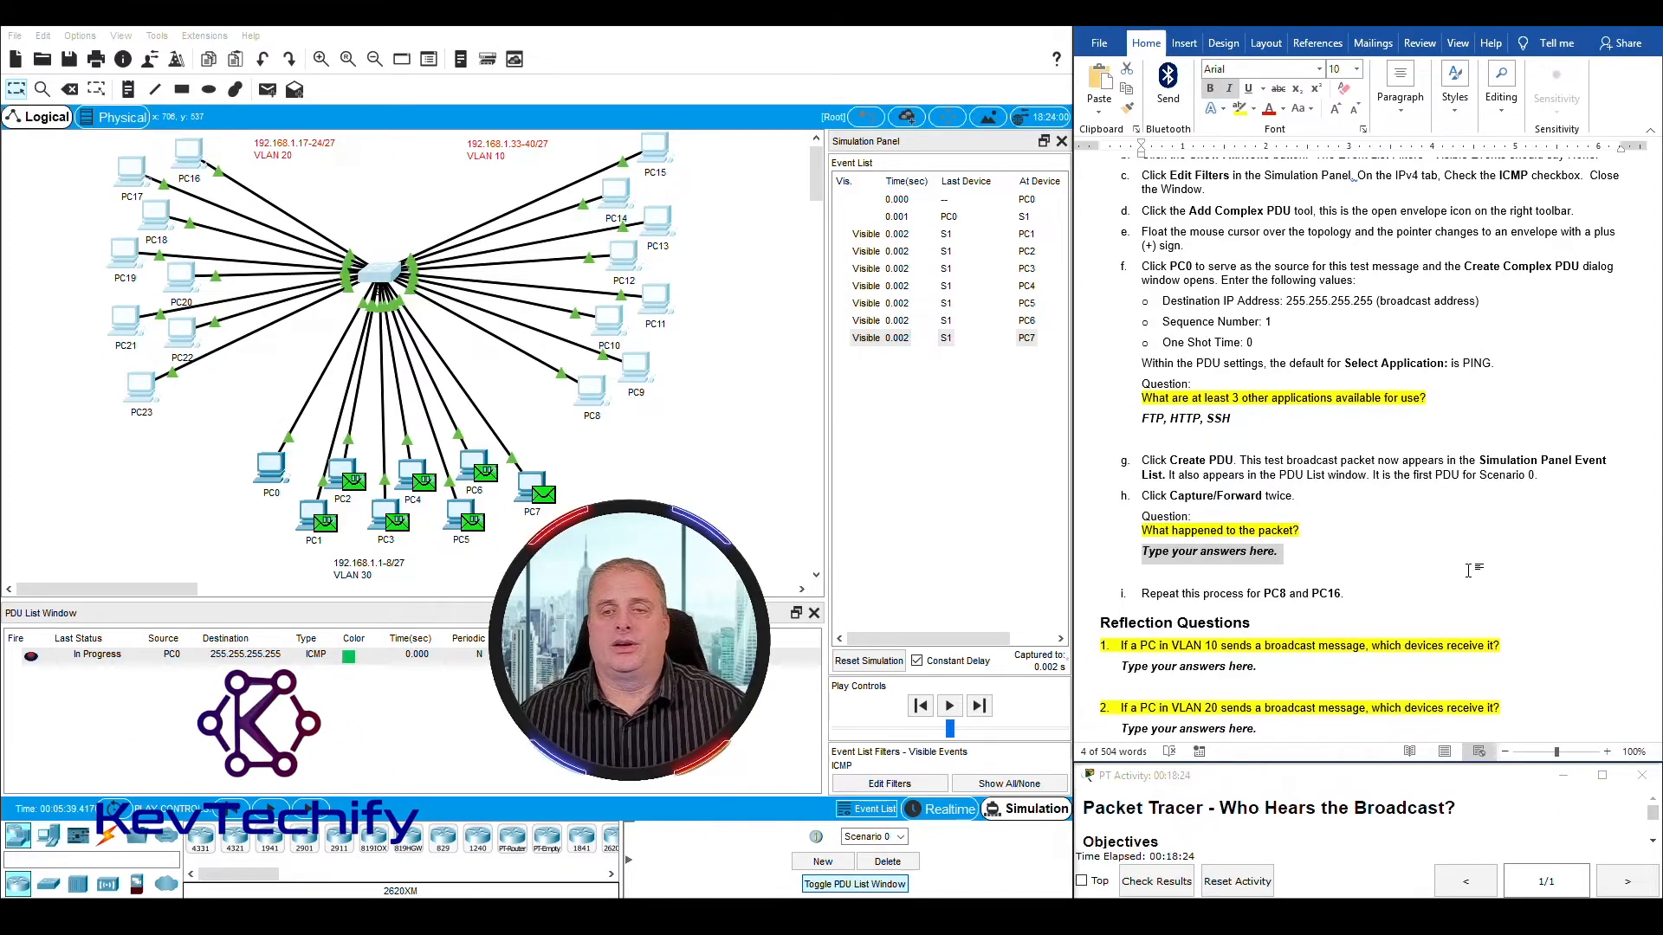
{"action": "type", "text": "The broadcast packet was sent to"}
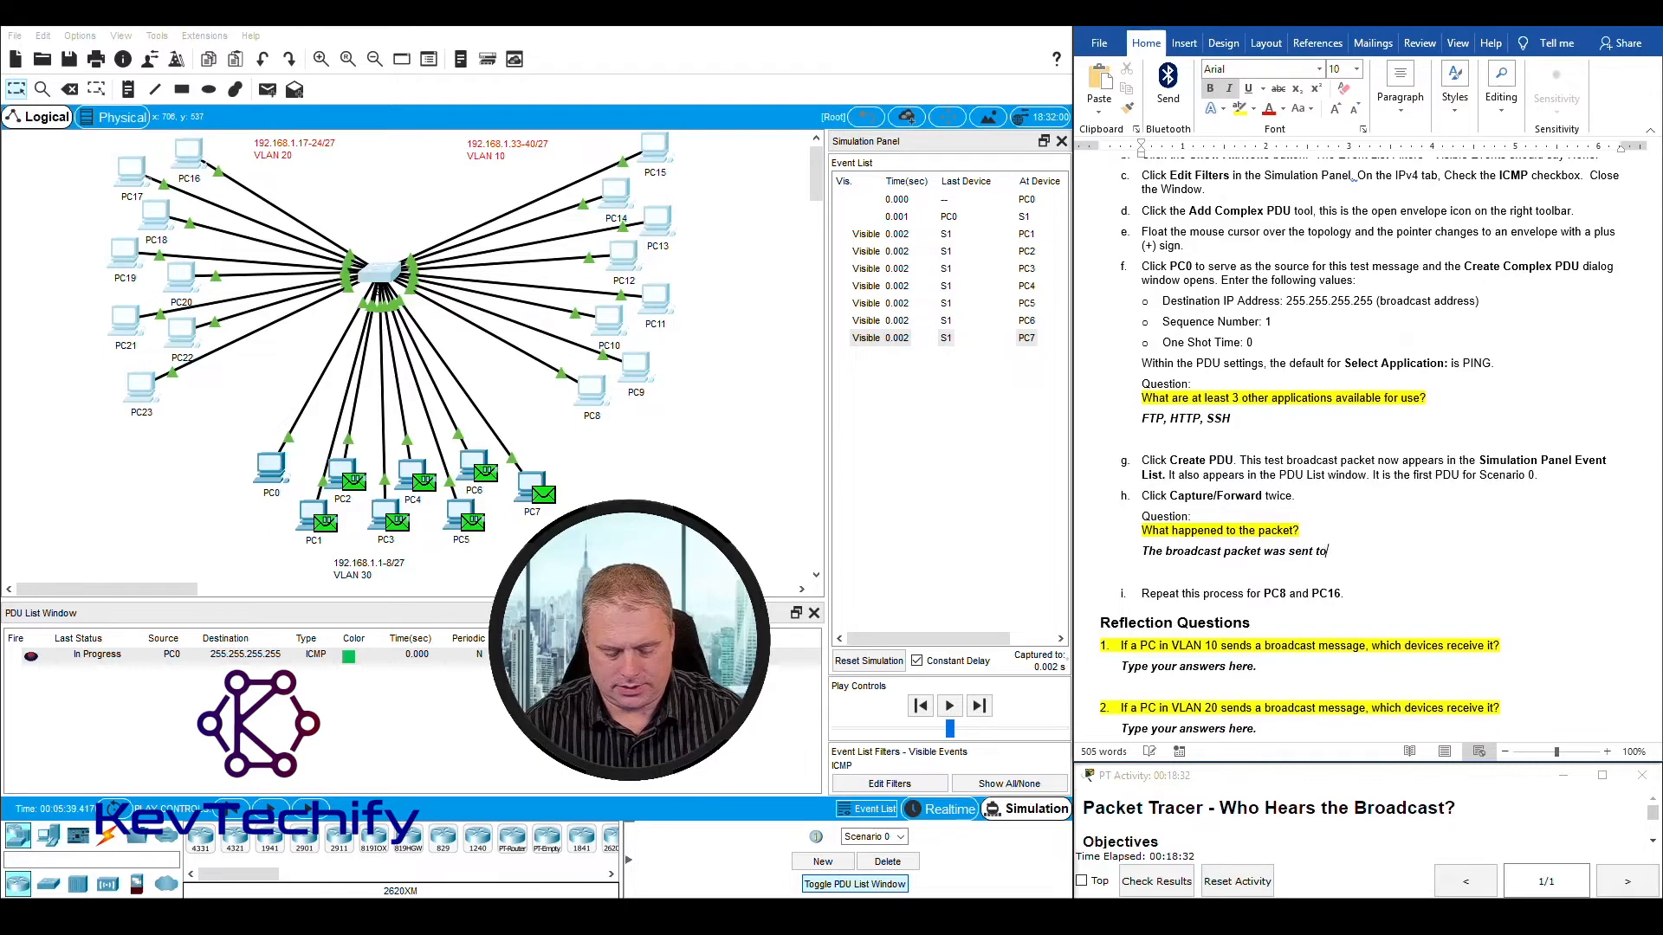
{"action": "type", "text": "en"}
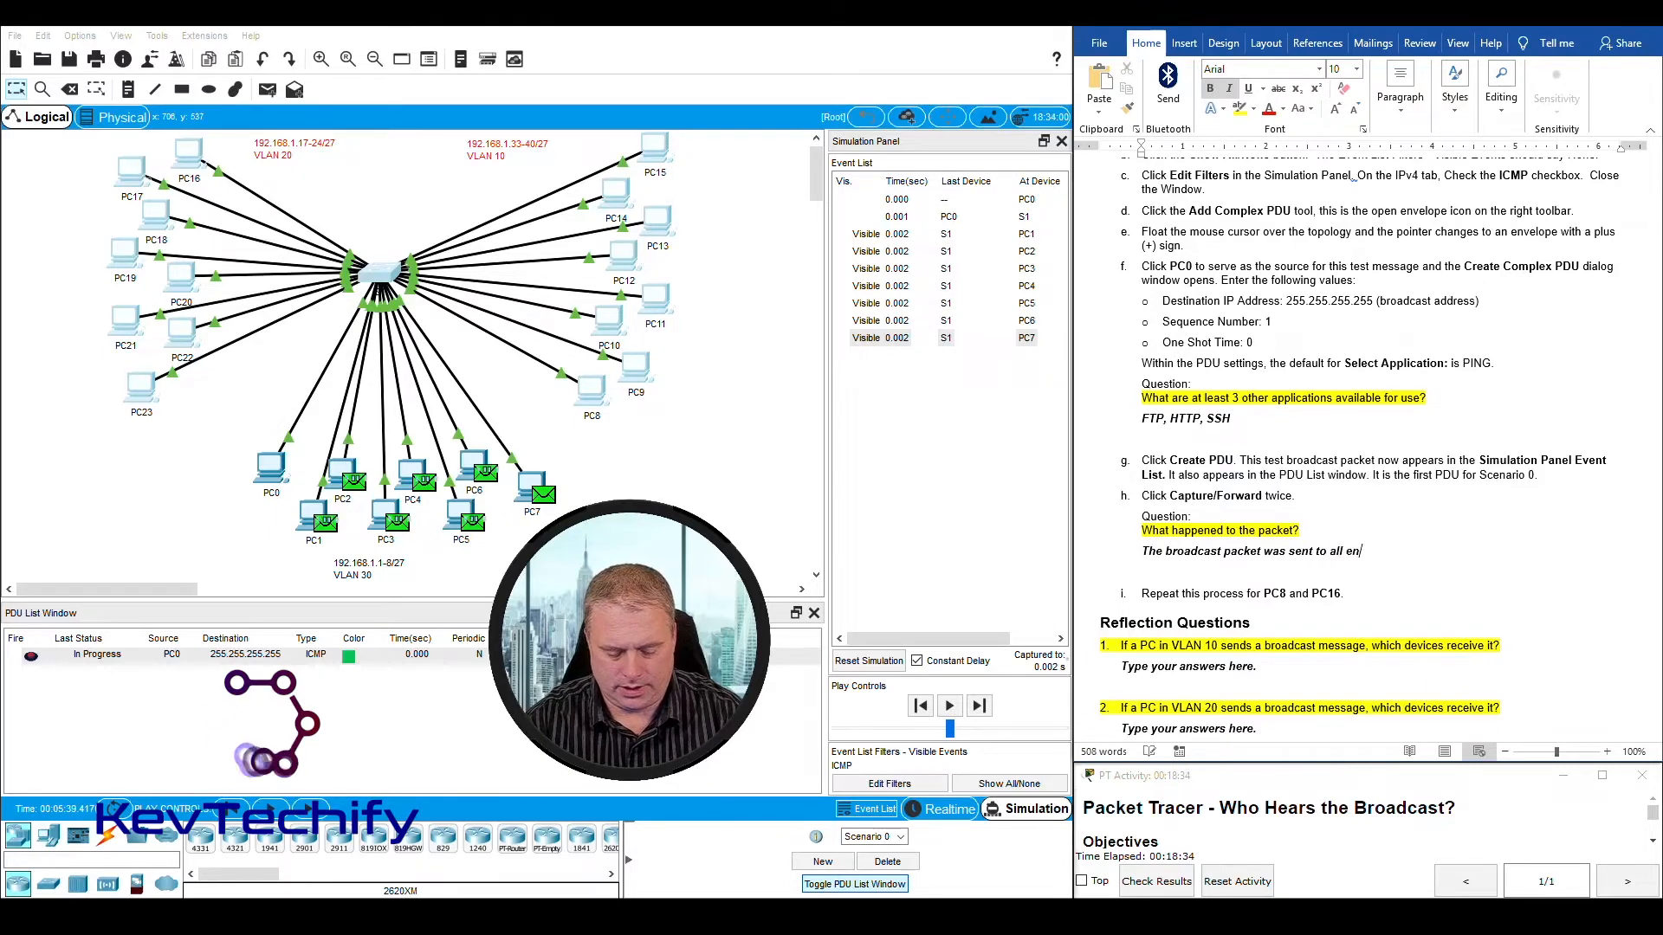
{"action": "type", "text": "d devices "}
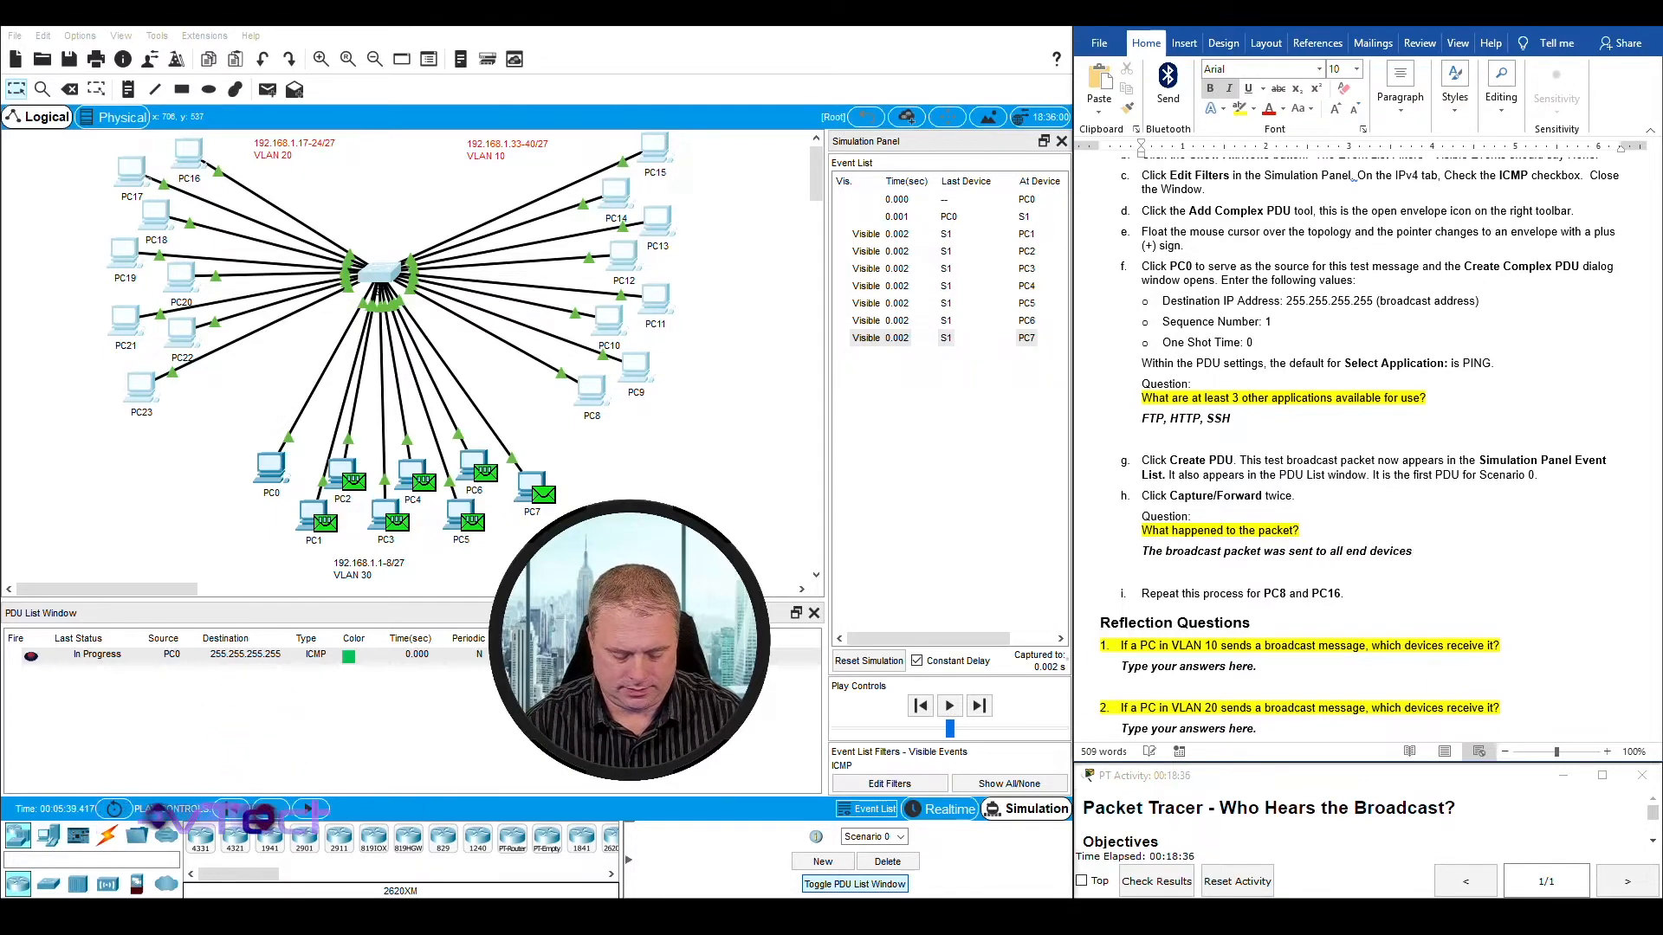
{"action": "type", "text": "on t"}
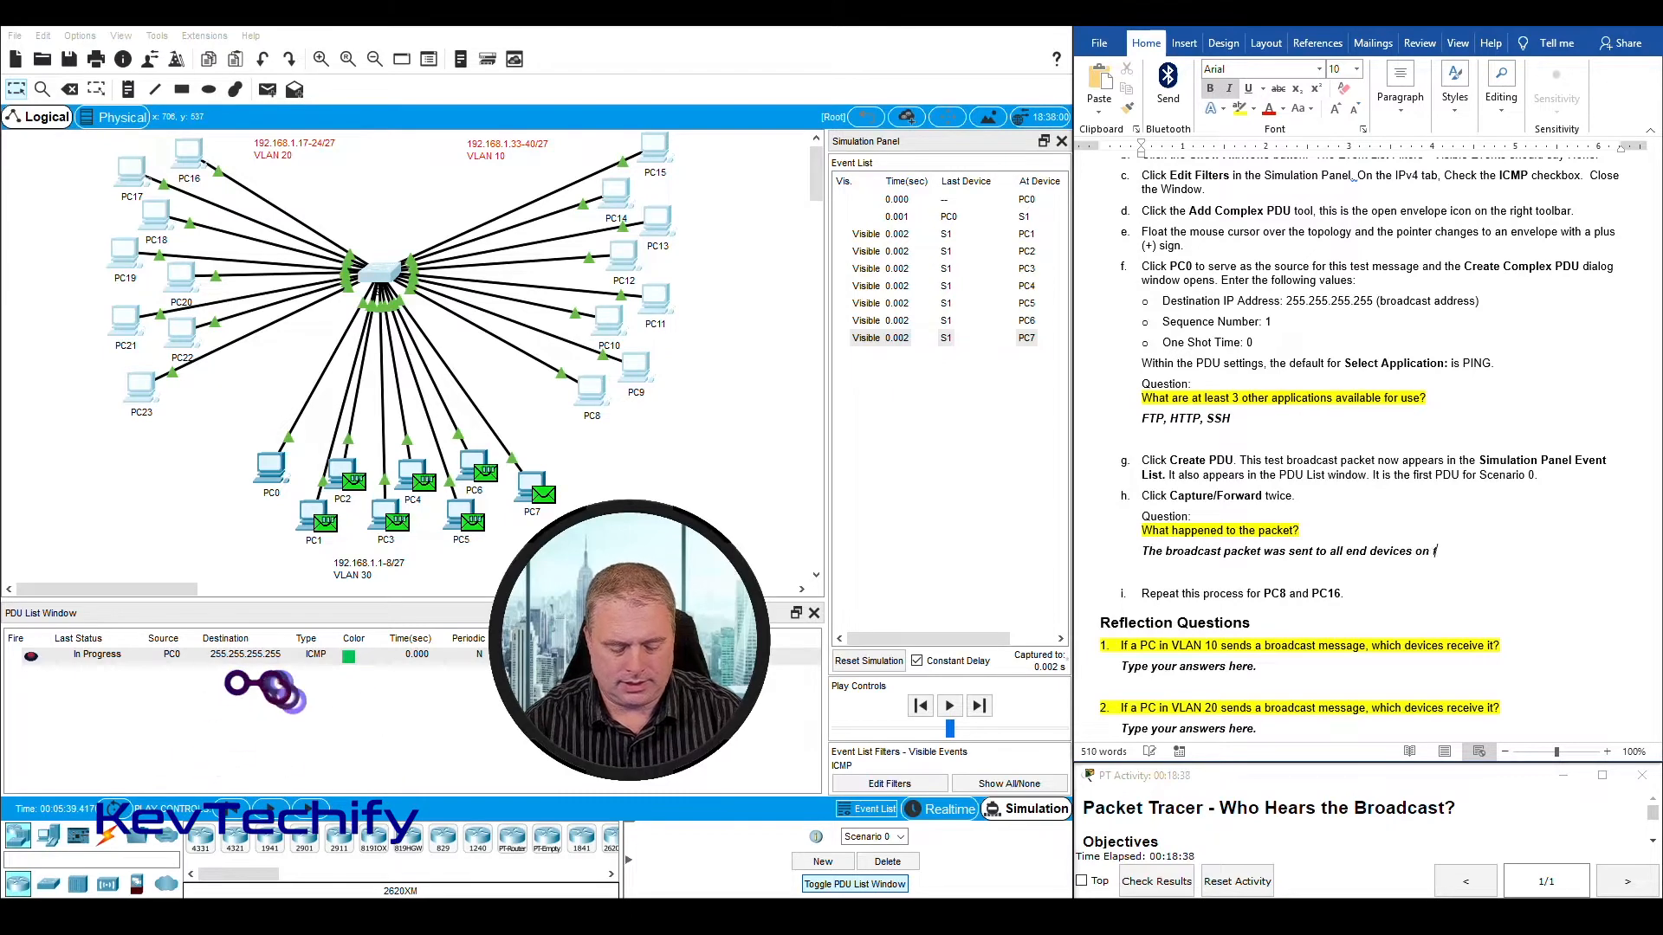
{"action": "type", "text": "he same "}
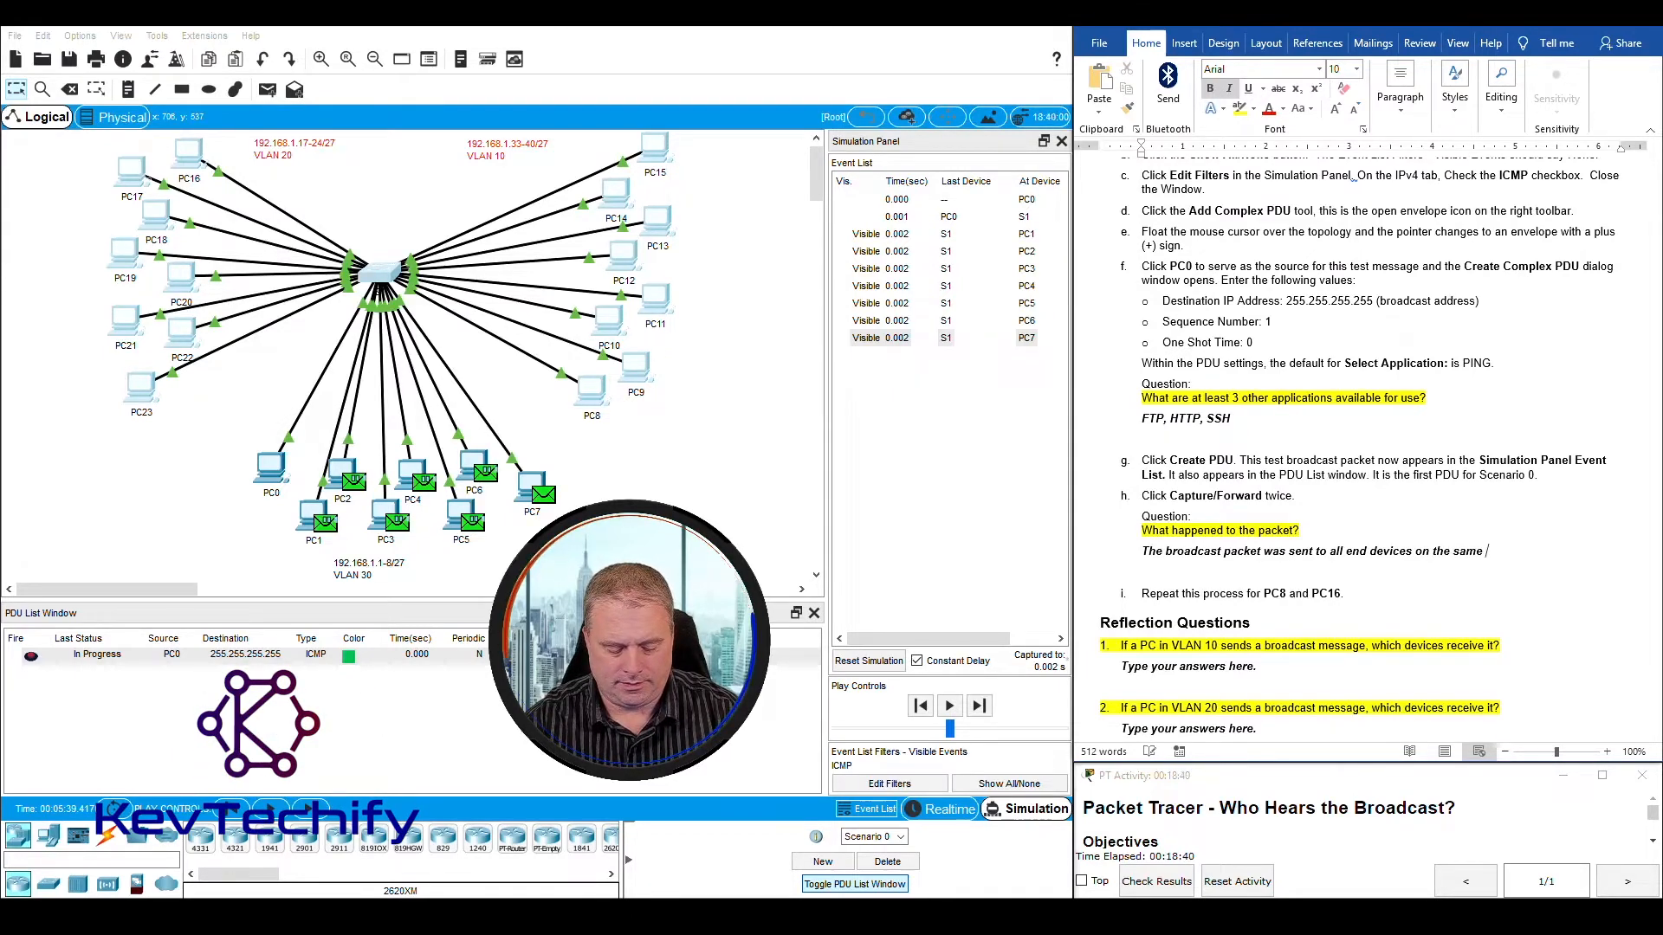
{"action": "type", "text": "vlan, "}
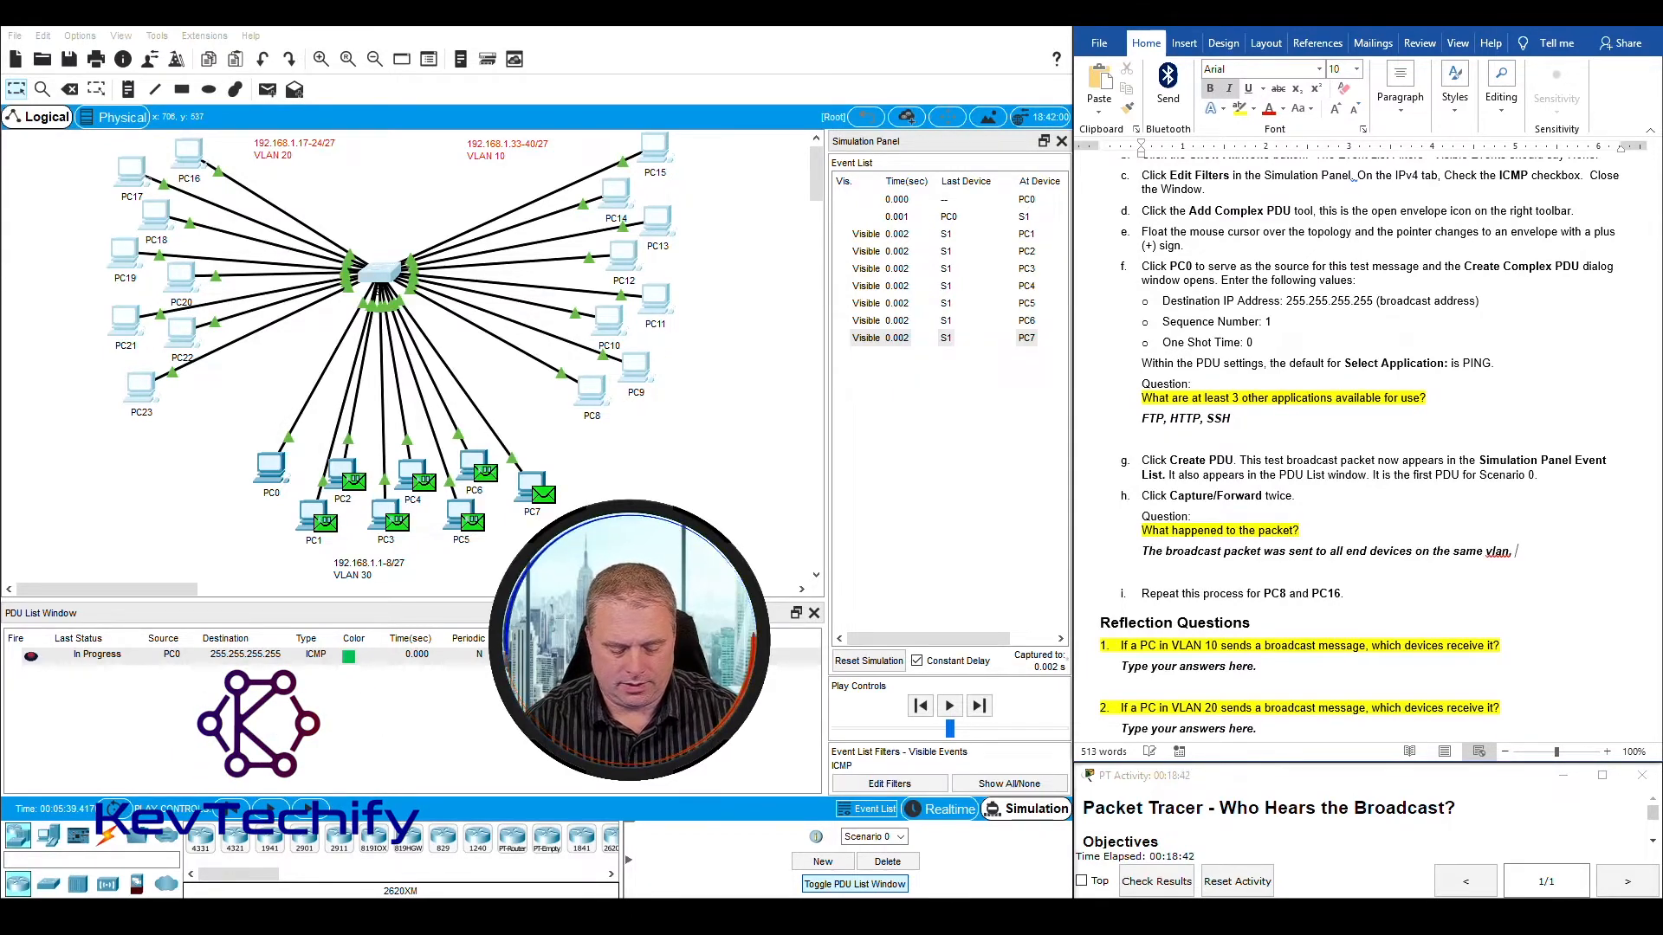
{"action": "type", "text": "which is VLAN 30."}
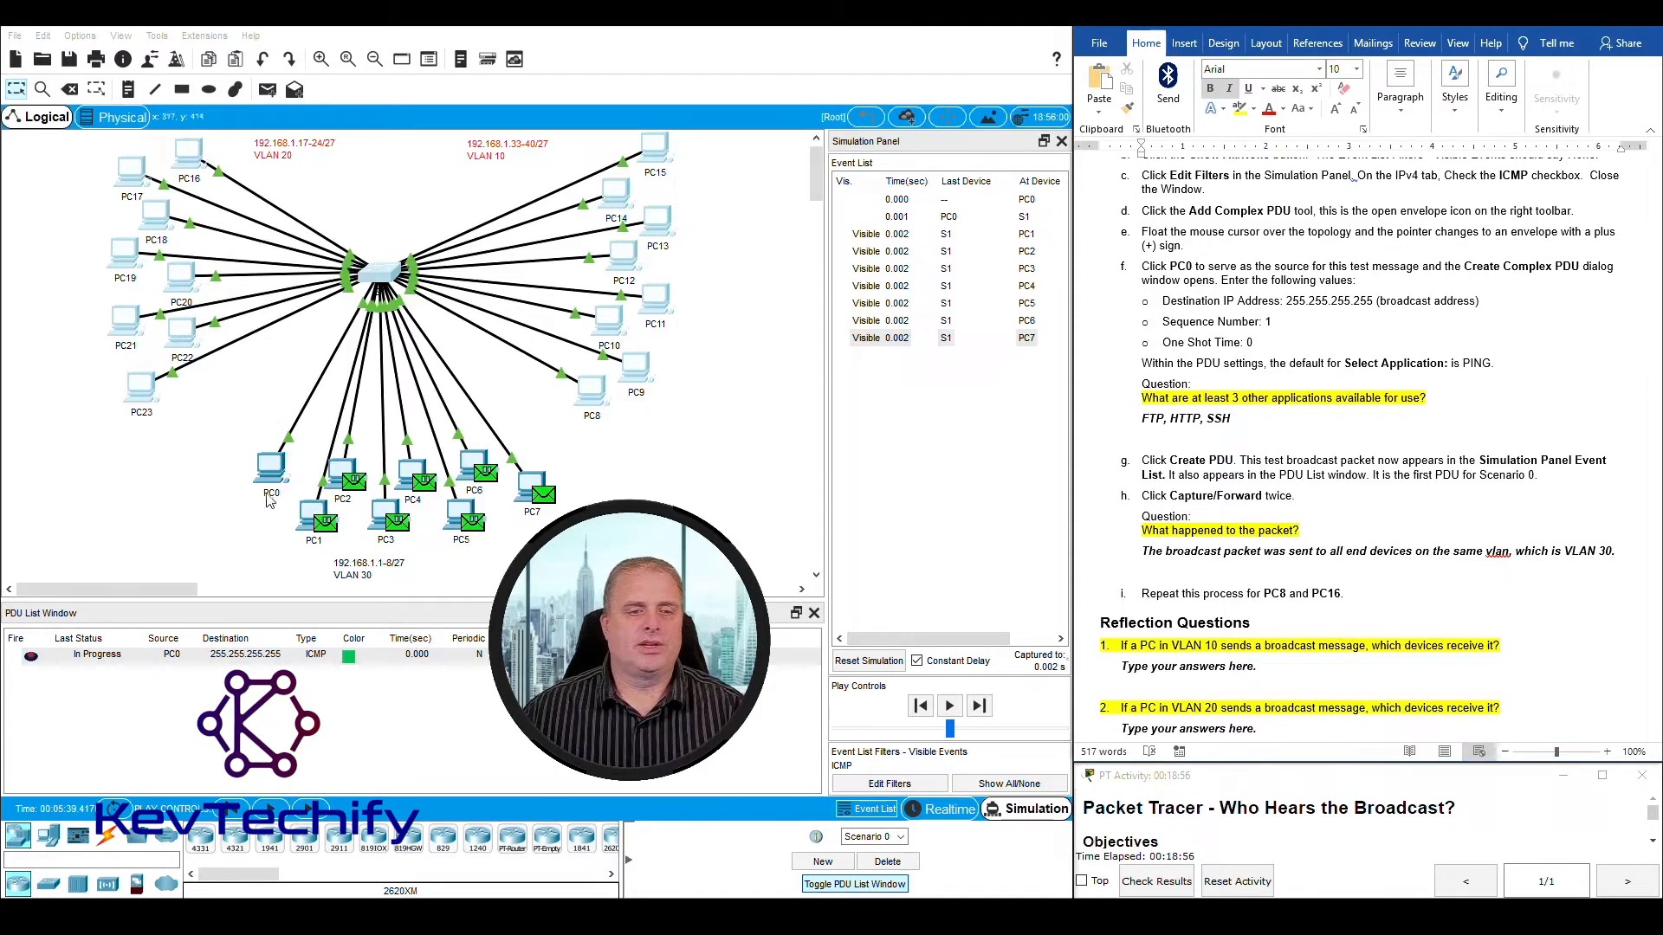
Step: Delete Scenario 0 to clear PC0's broadcast PDU and its captured events
{"action": "left_click", "coordinate": [248, 665]}
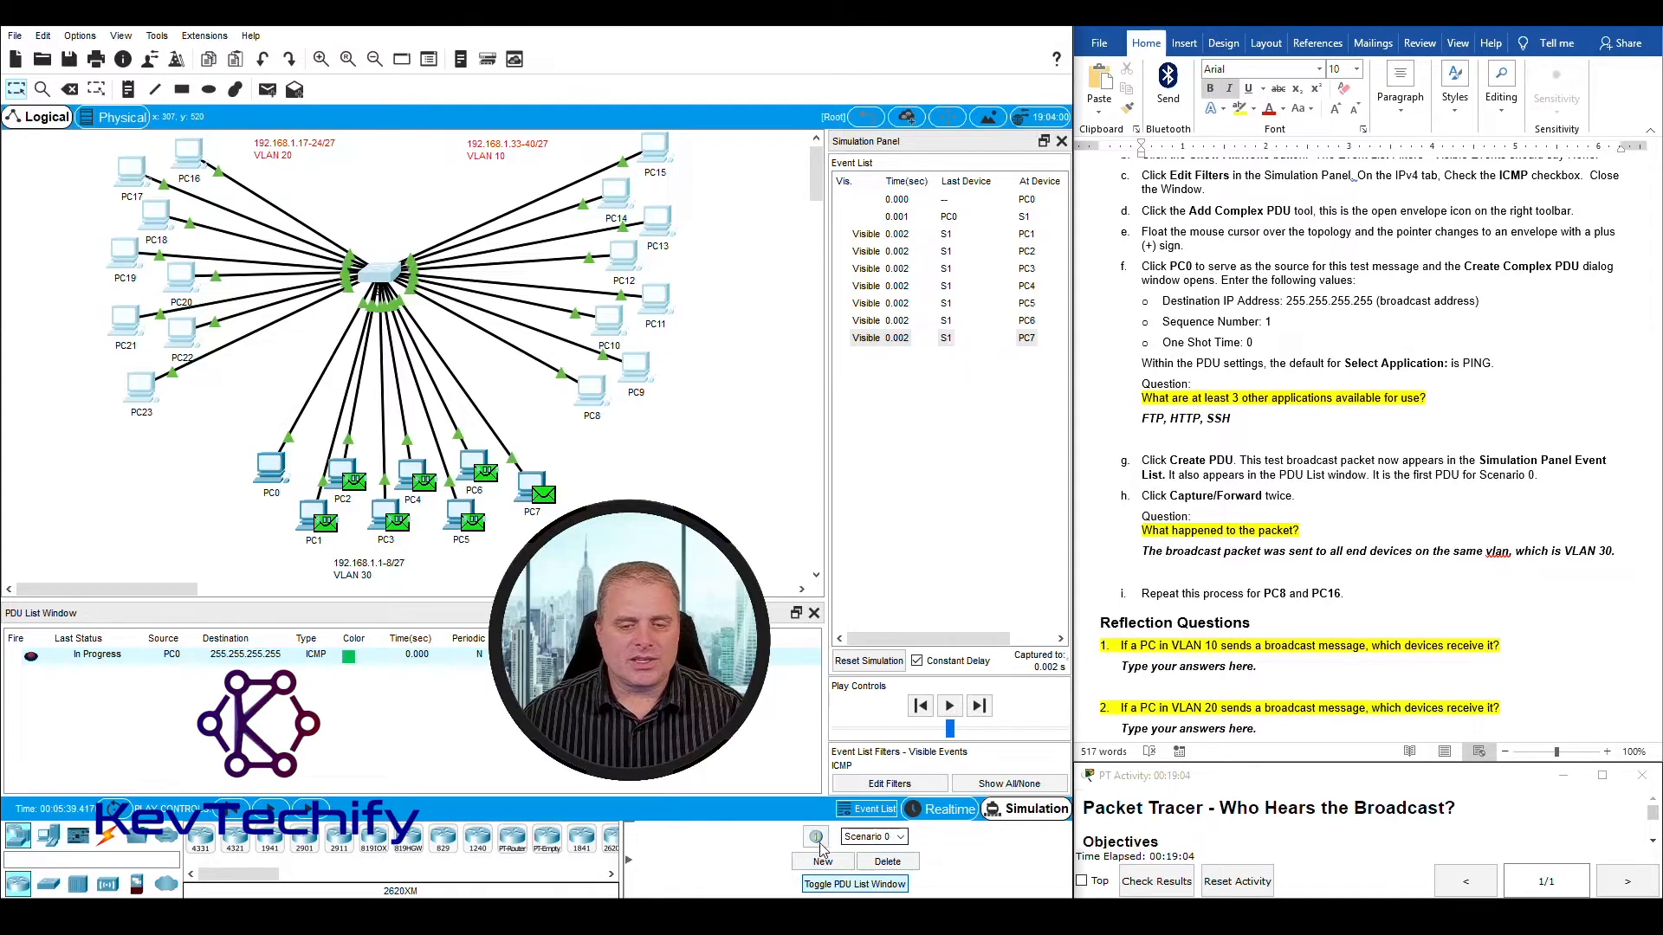
{"action": "left_click", "coordinate": [628, 860]}
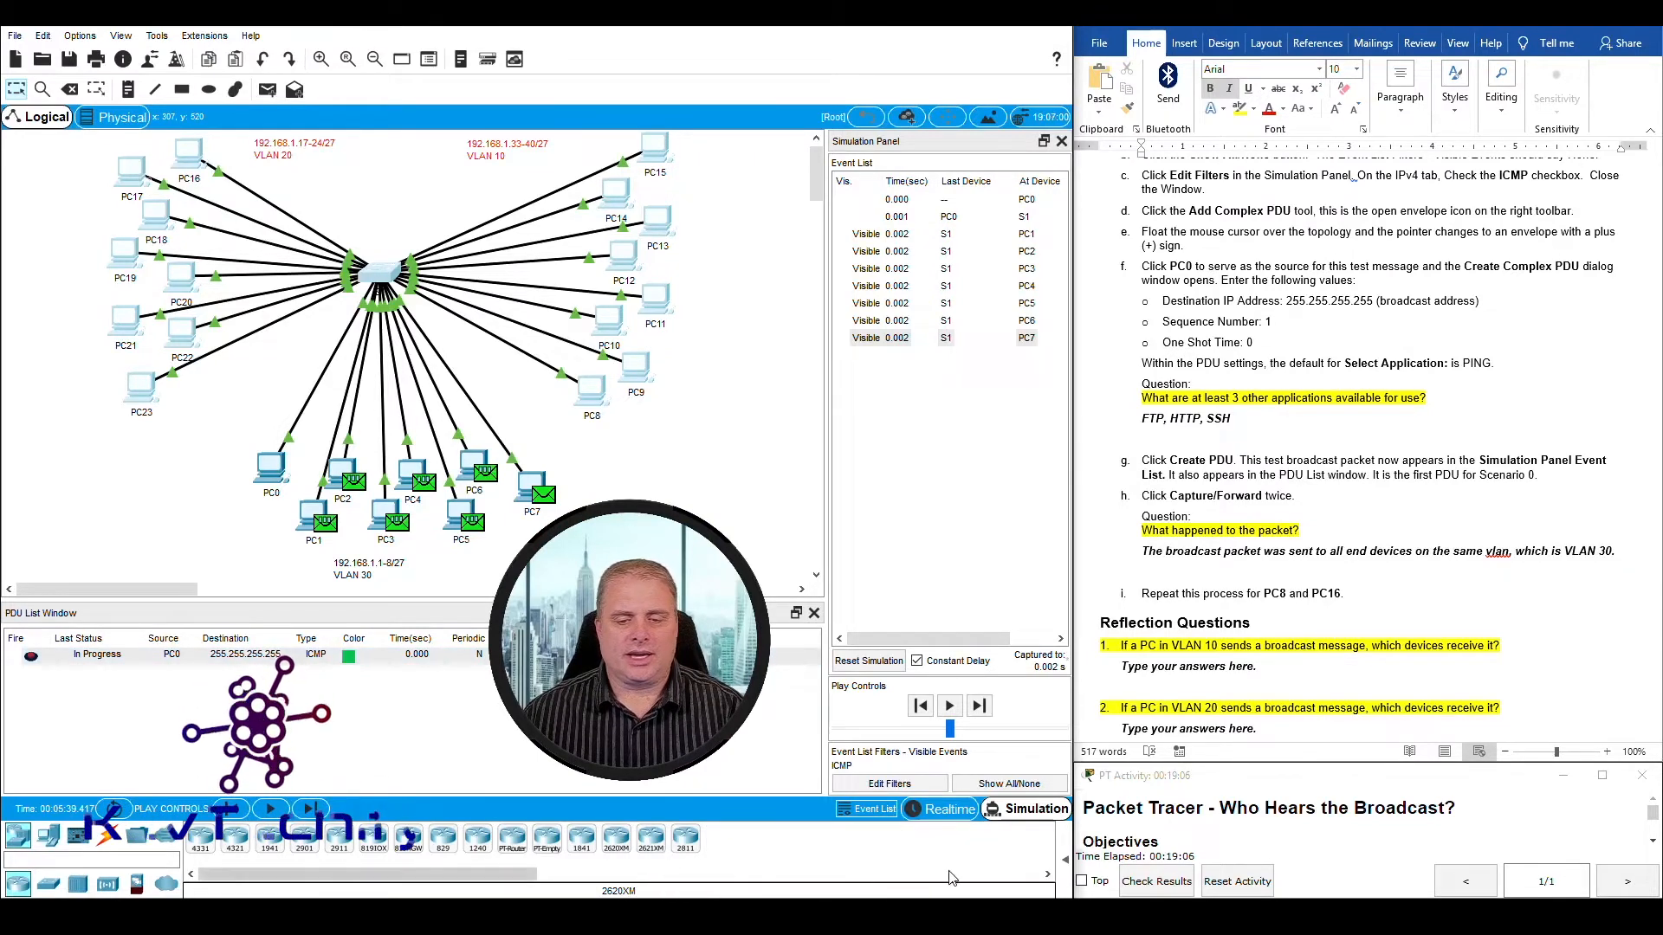
{"action": "left_click", "coordinate": [1067, 861]}
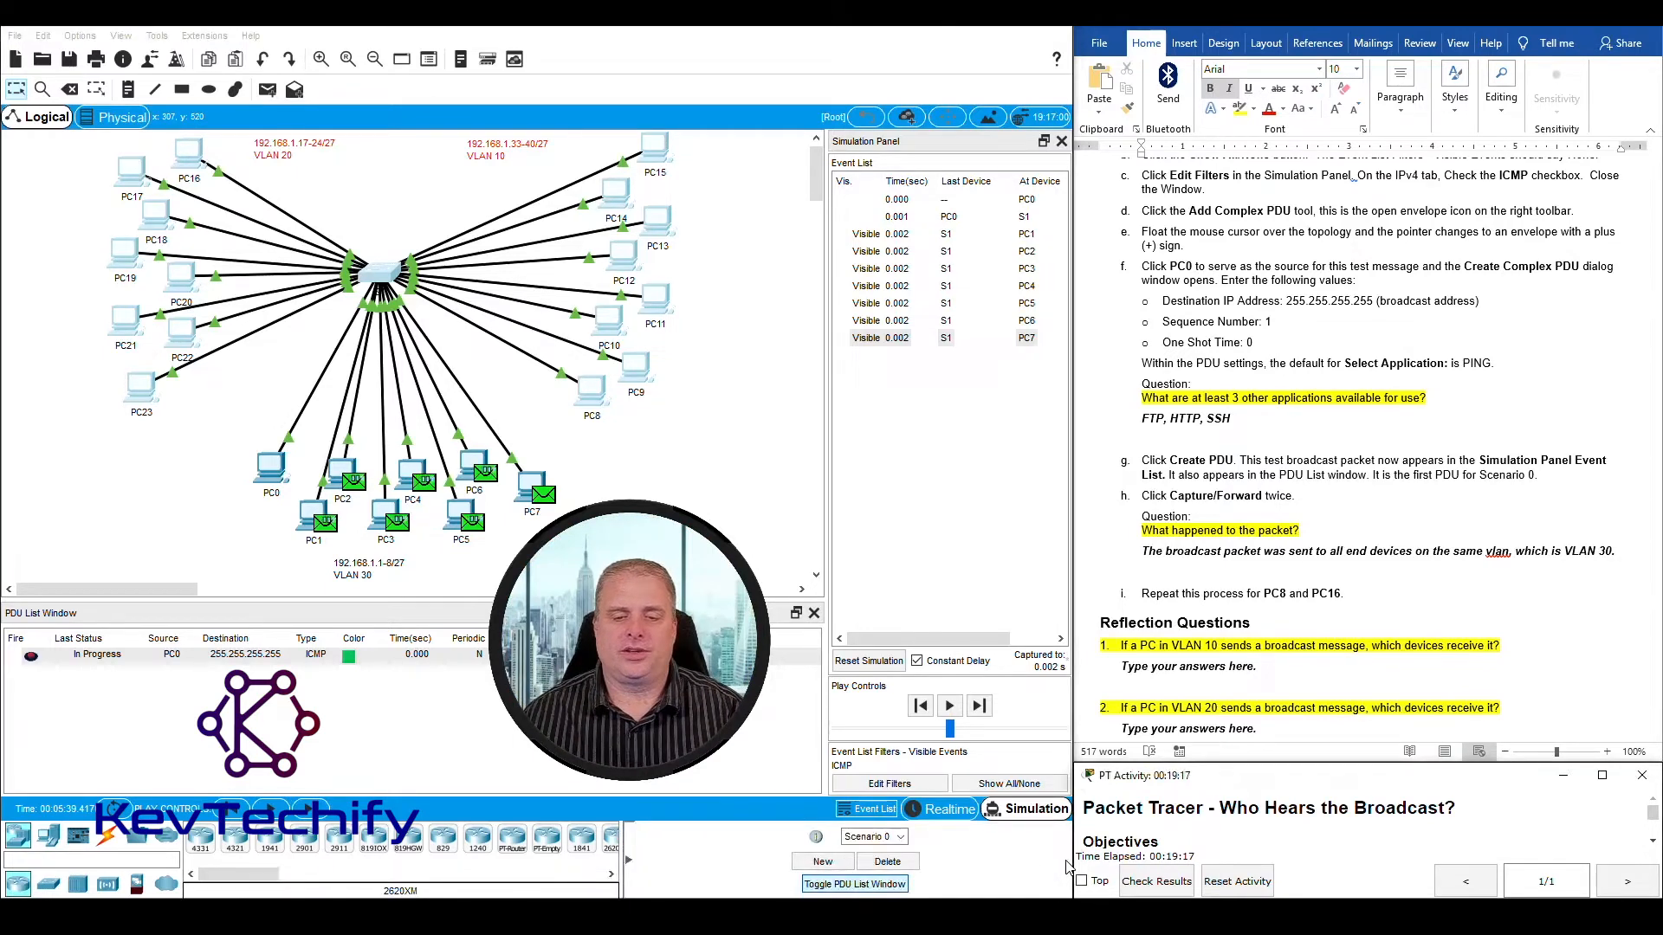
{"action": "left_click", "coordinate": [899, 867]}
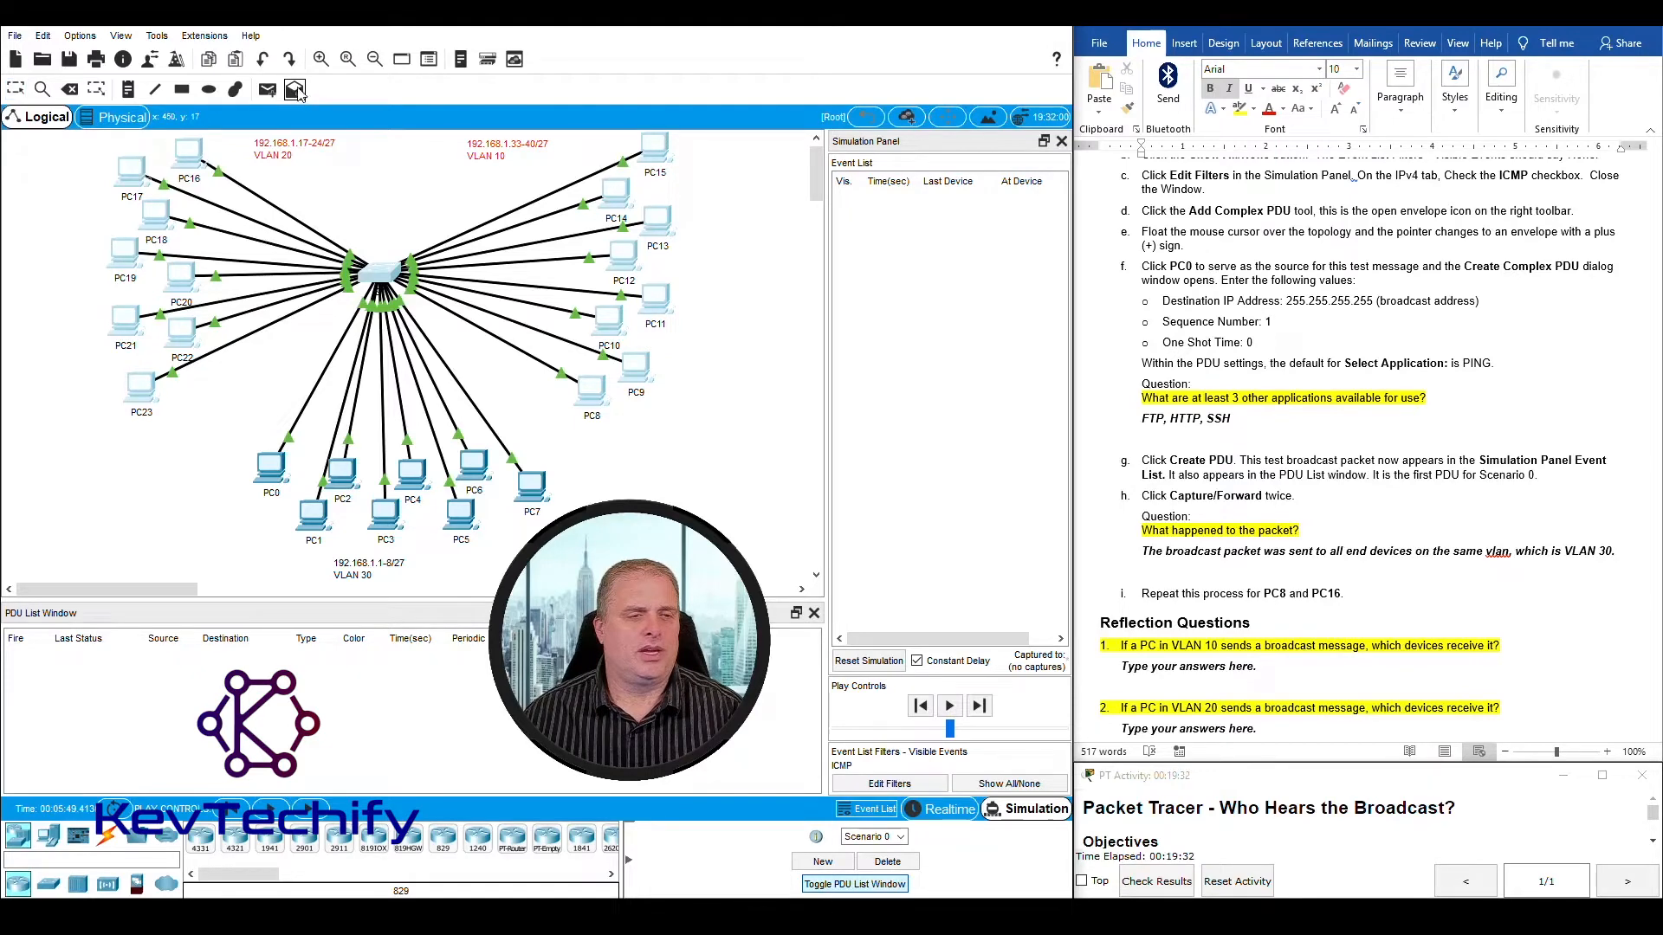
Step: Create a complex PING PDU from PC8 to 255.255.255.255 with sequence number 1 and a one-shot time of 0 seconds
{"action": "left_click", "coordinate": [595, 394]}
{"action": "left_click_drag", "start_coordinate": [785, 198], "coordinate": [232, 36]}
{"action": "left_click", "coordinate": [277, 204]}
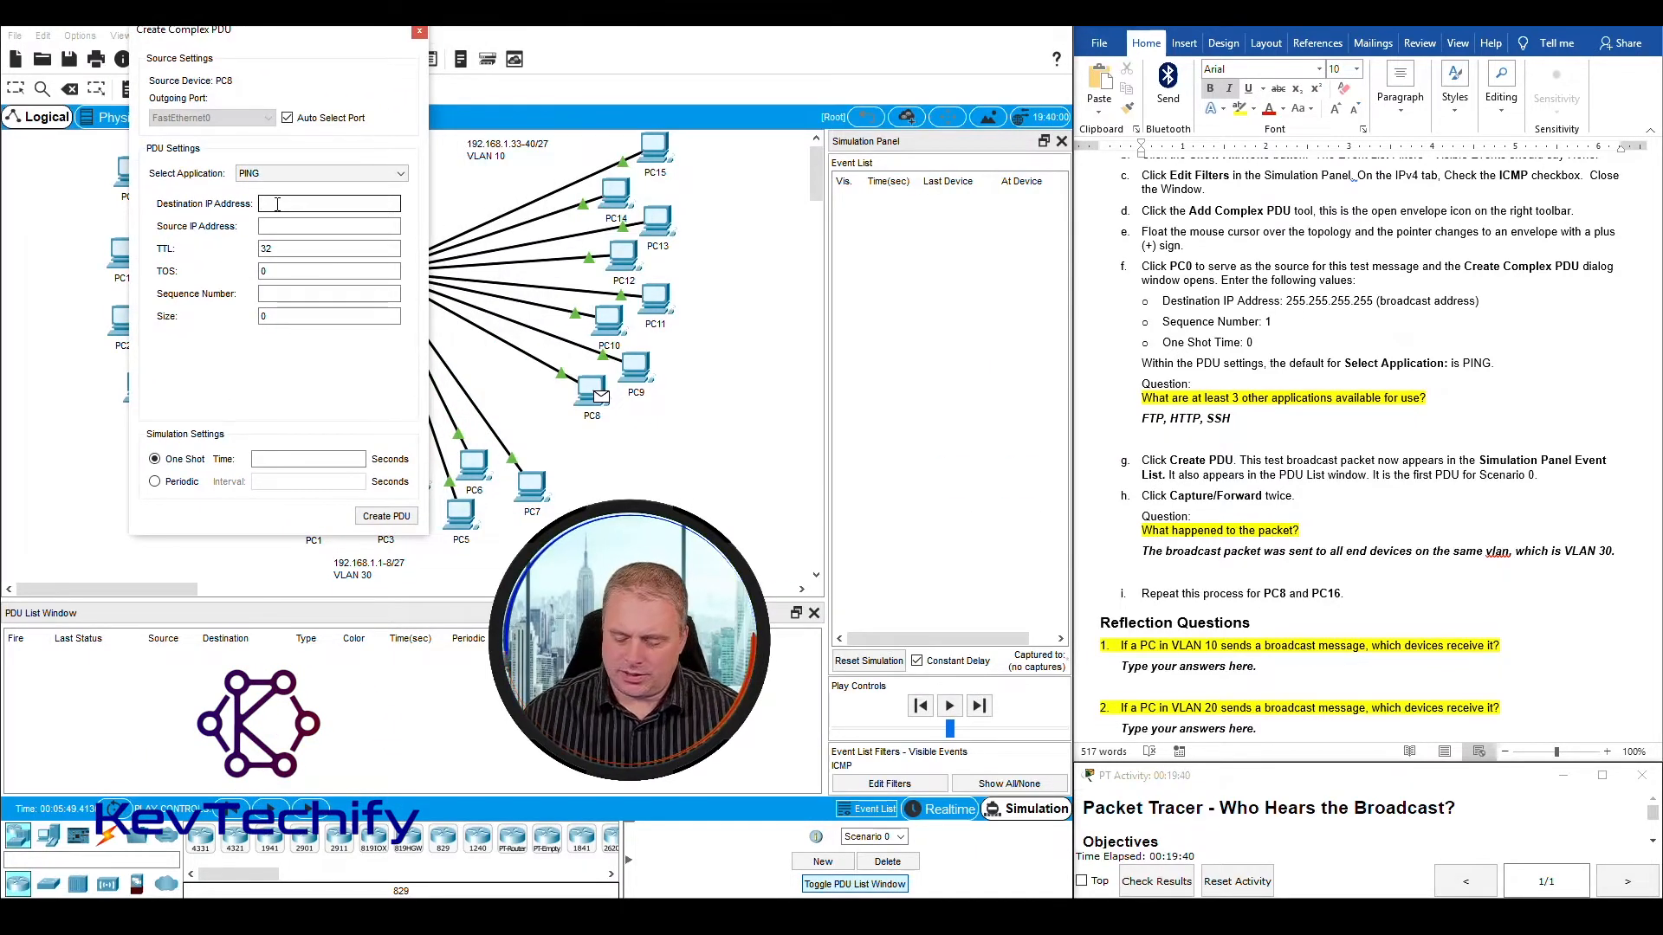
{"action": "type", "text": "255.255.255.255"}
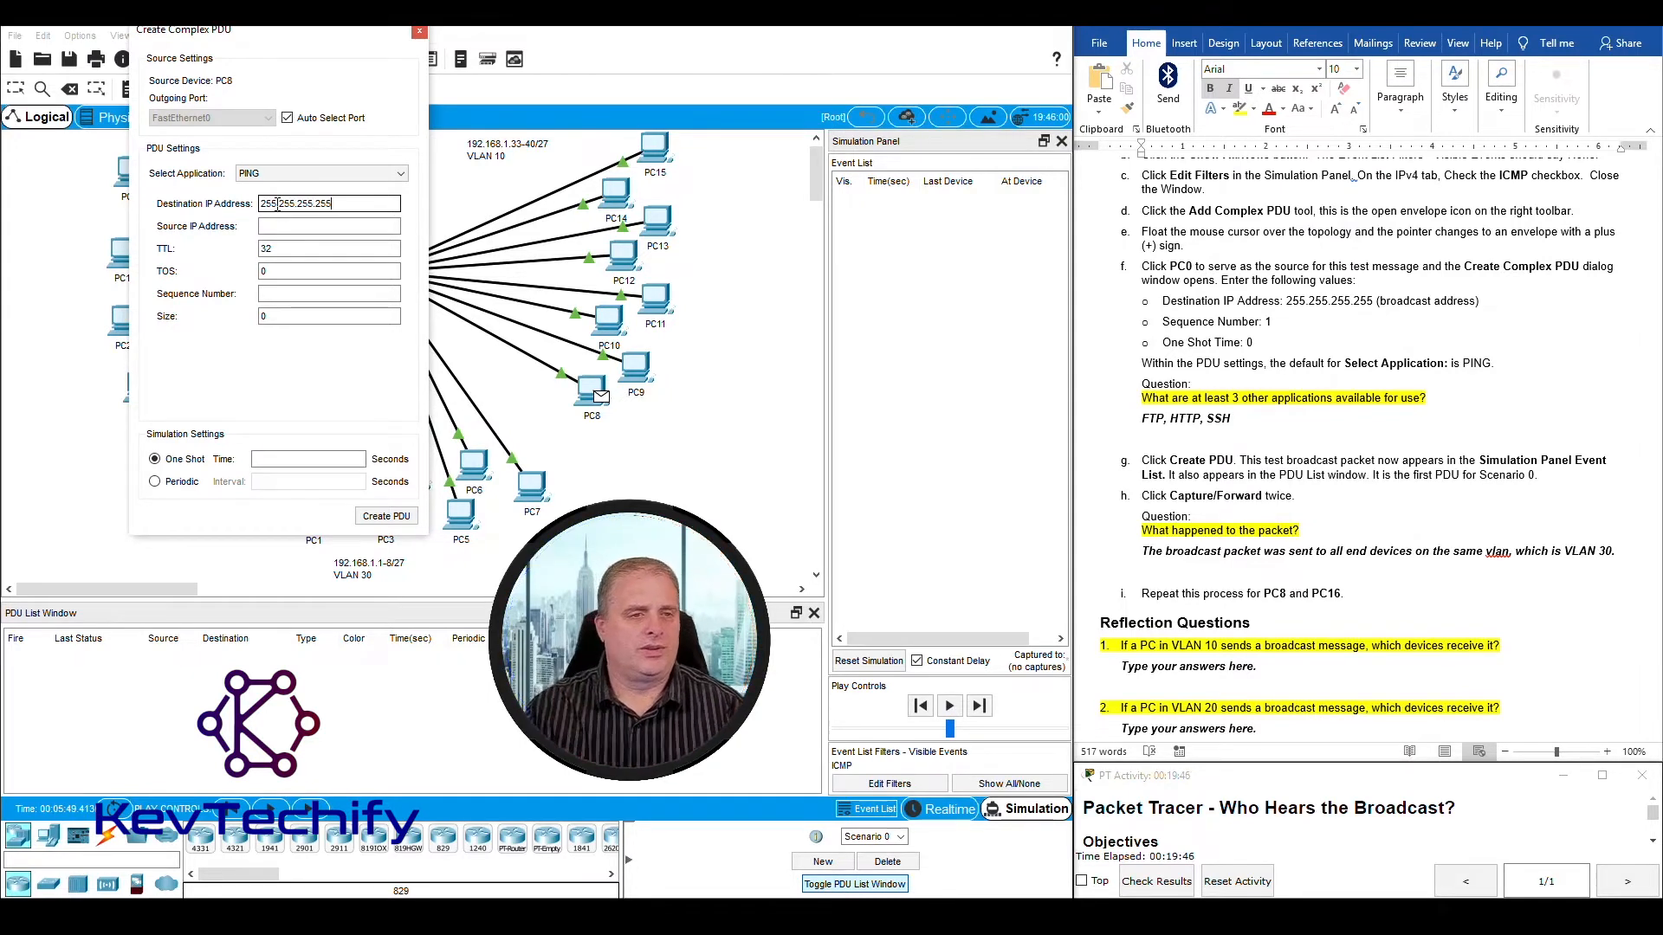
{"action": "left_click", "coordinate": [273, 292]}
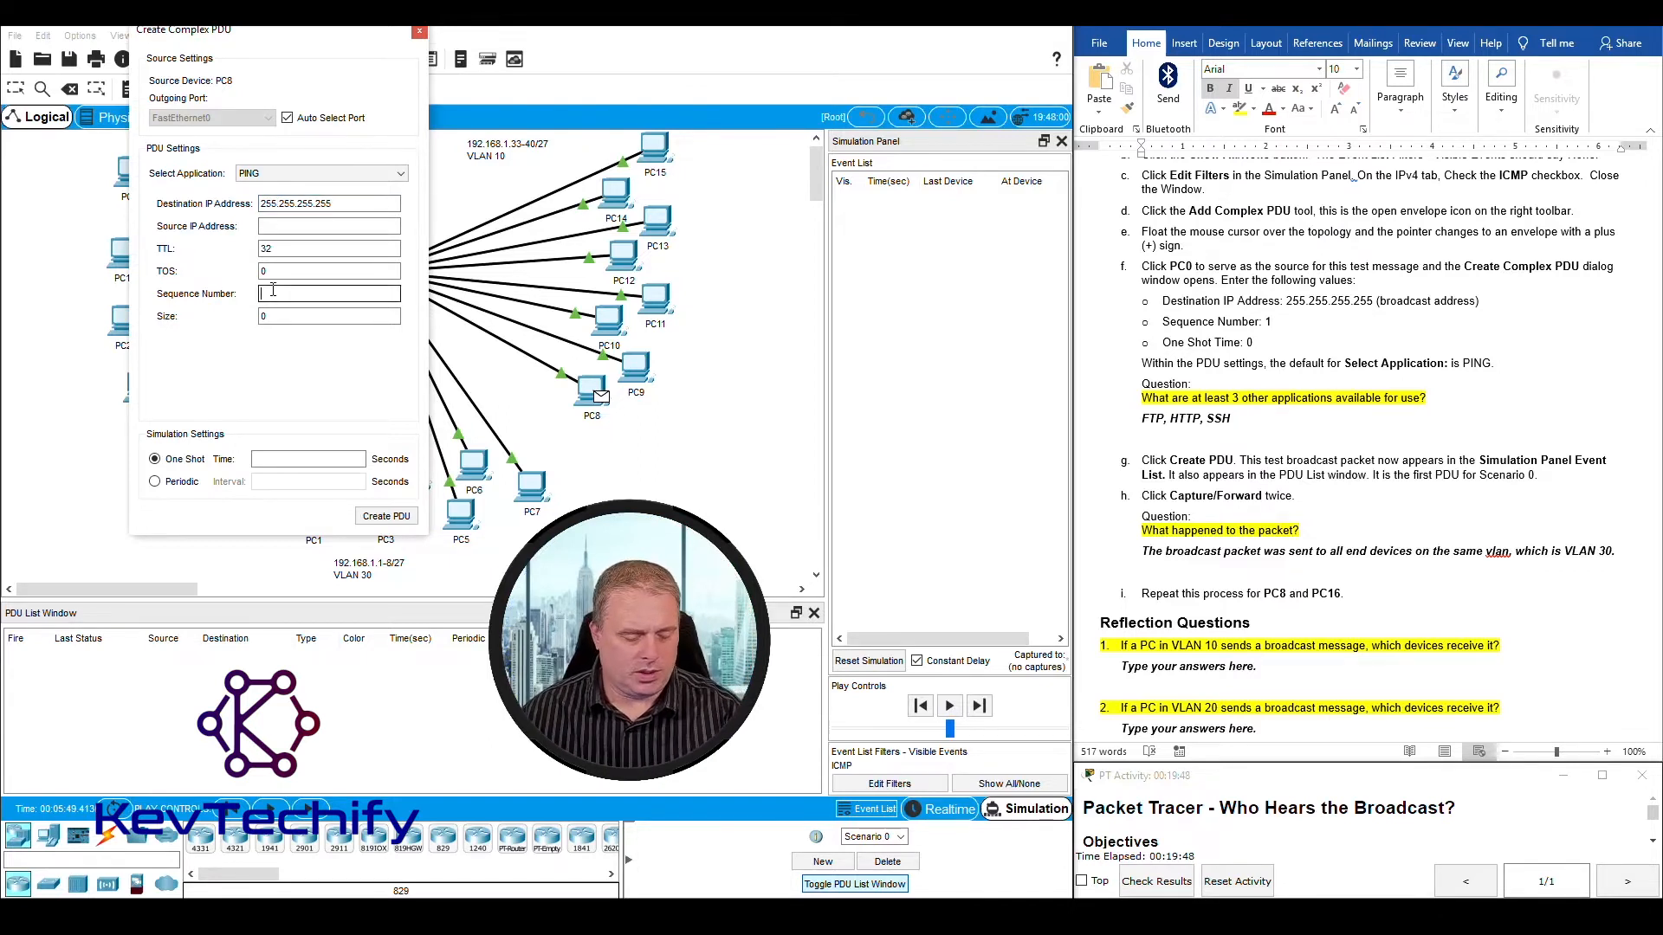
{"action": "left_click", "coordinate": [290, 460]}
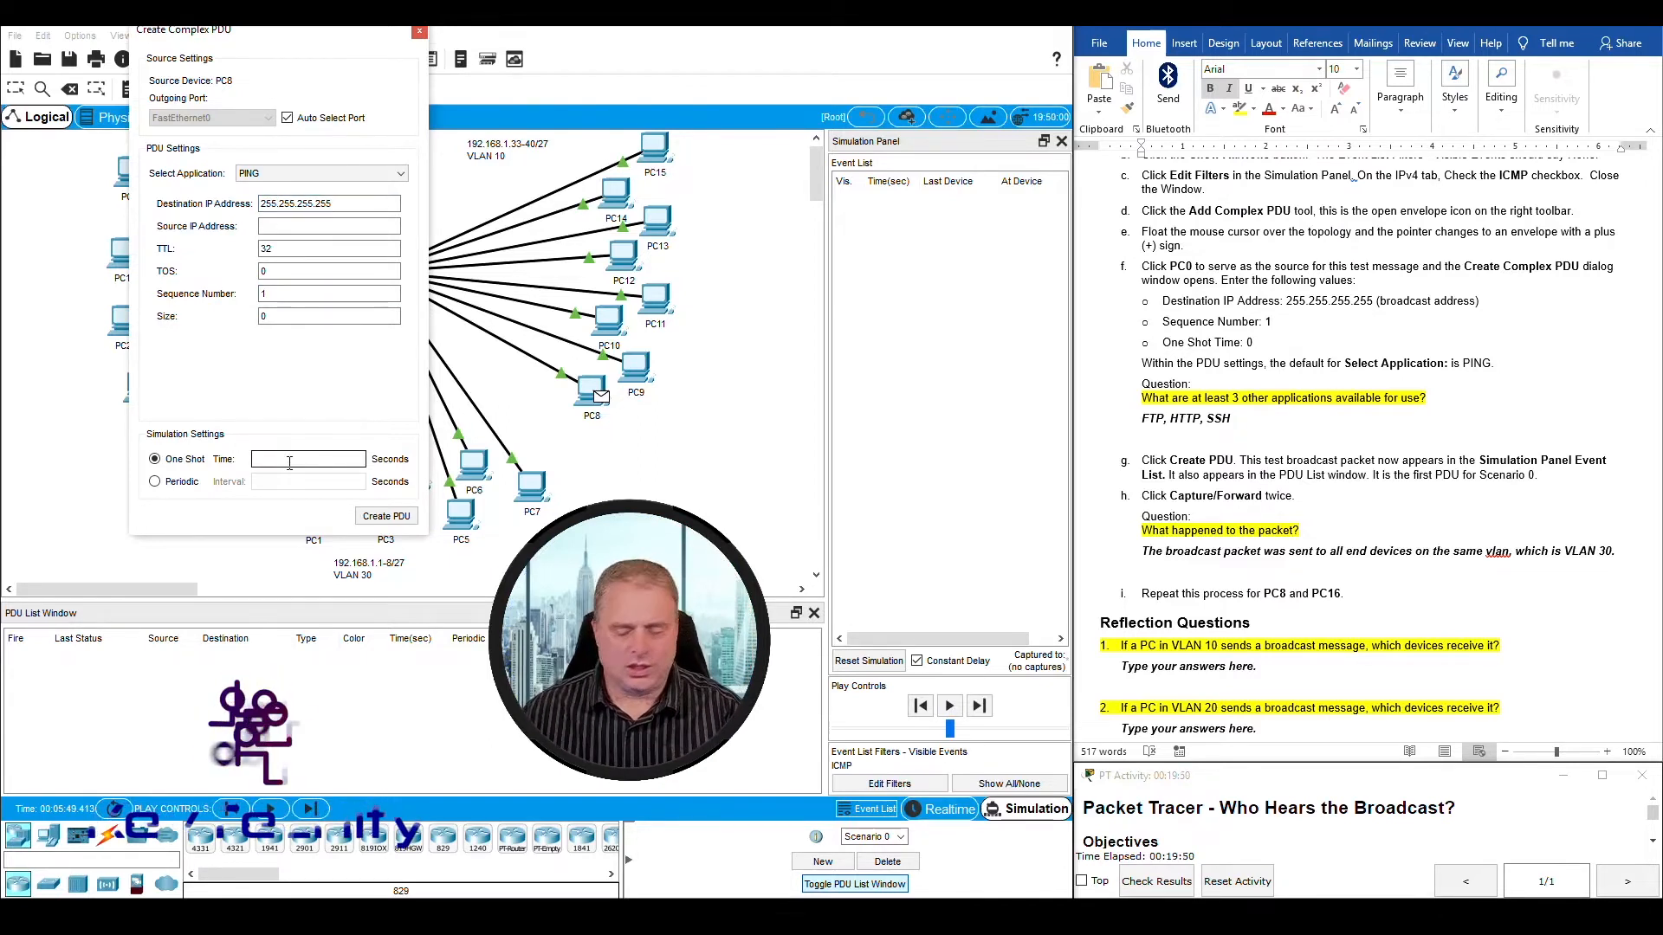
{"action": "type", "text": "0"}
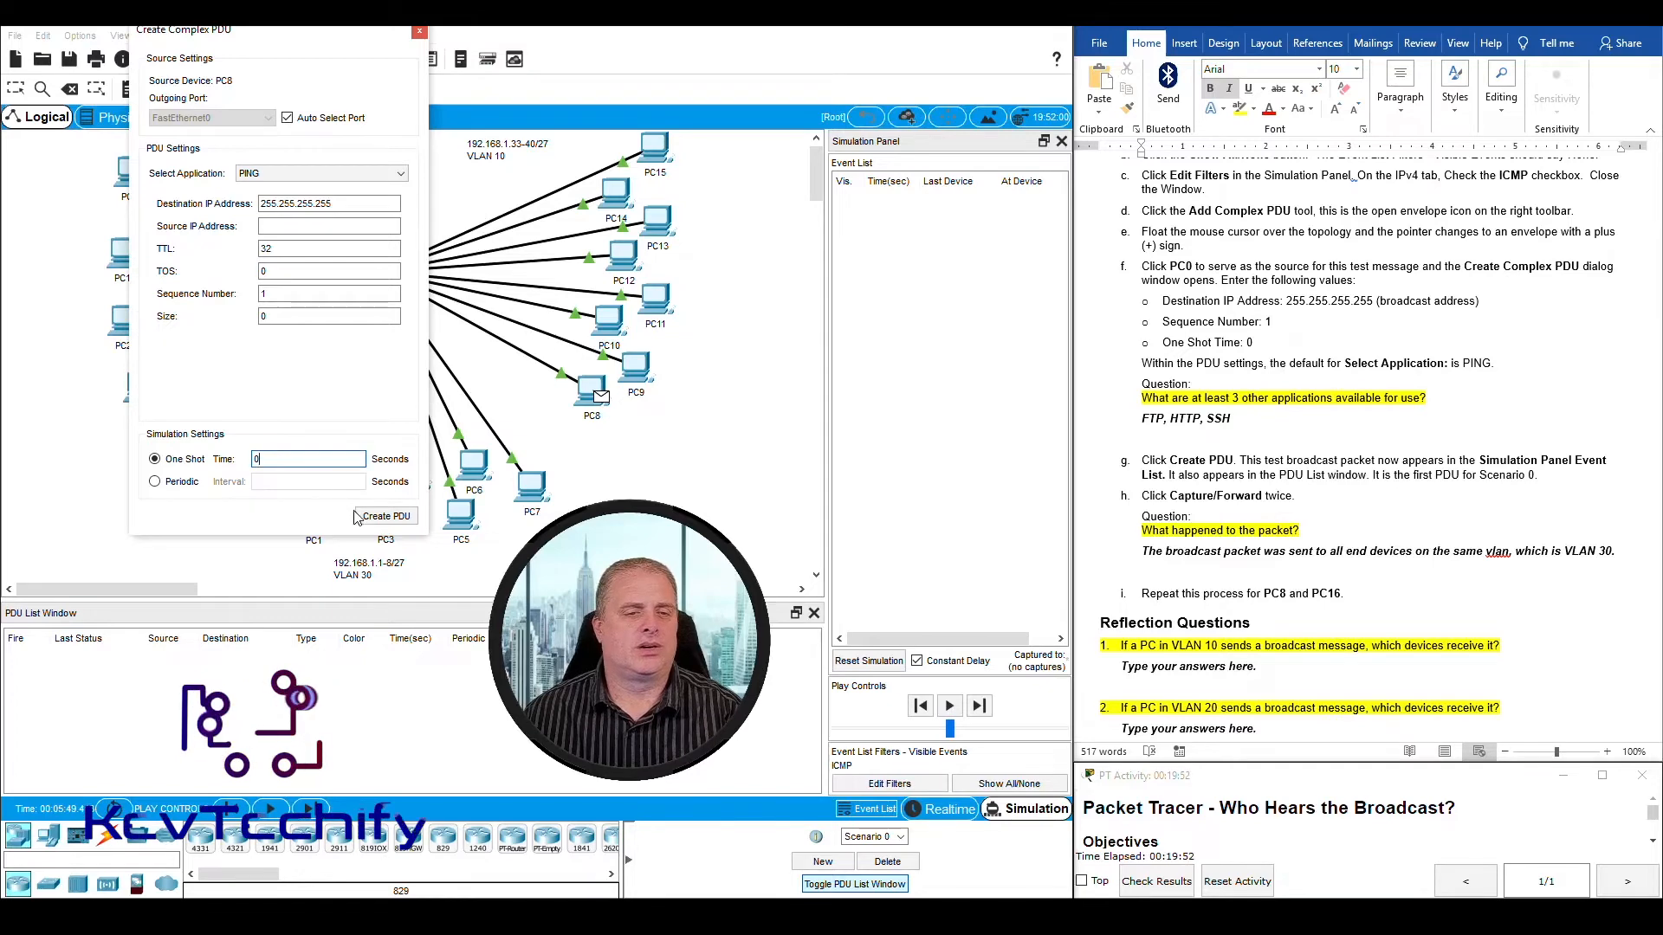
{"action": "left_click", "coordinate": [384, 518]}
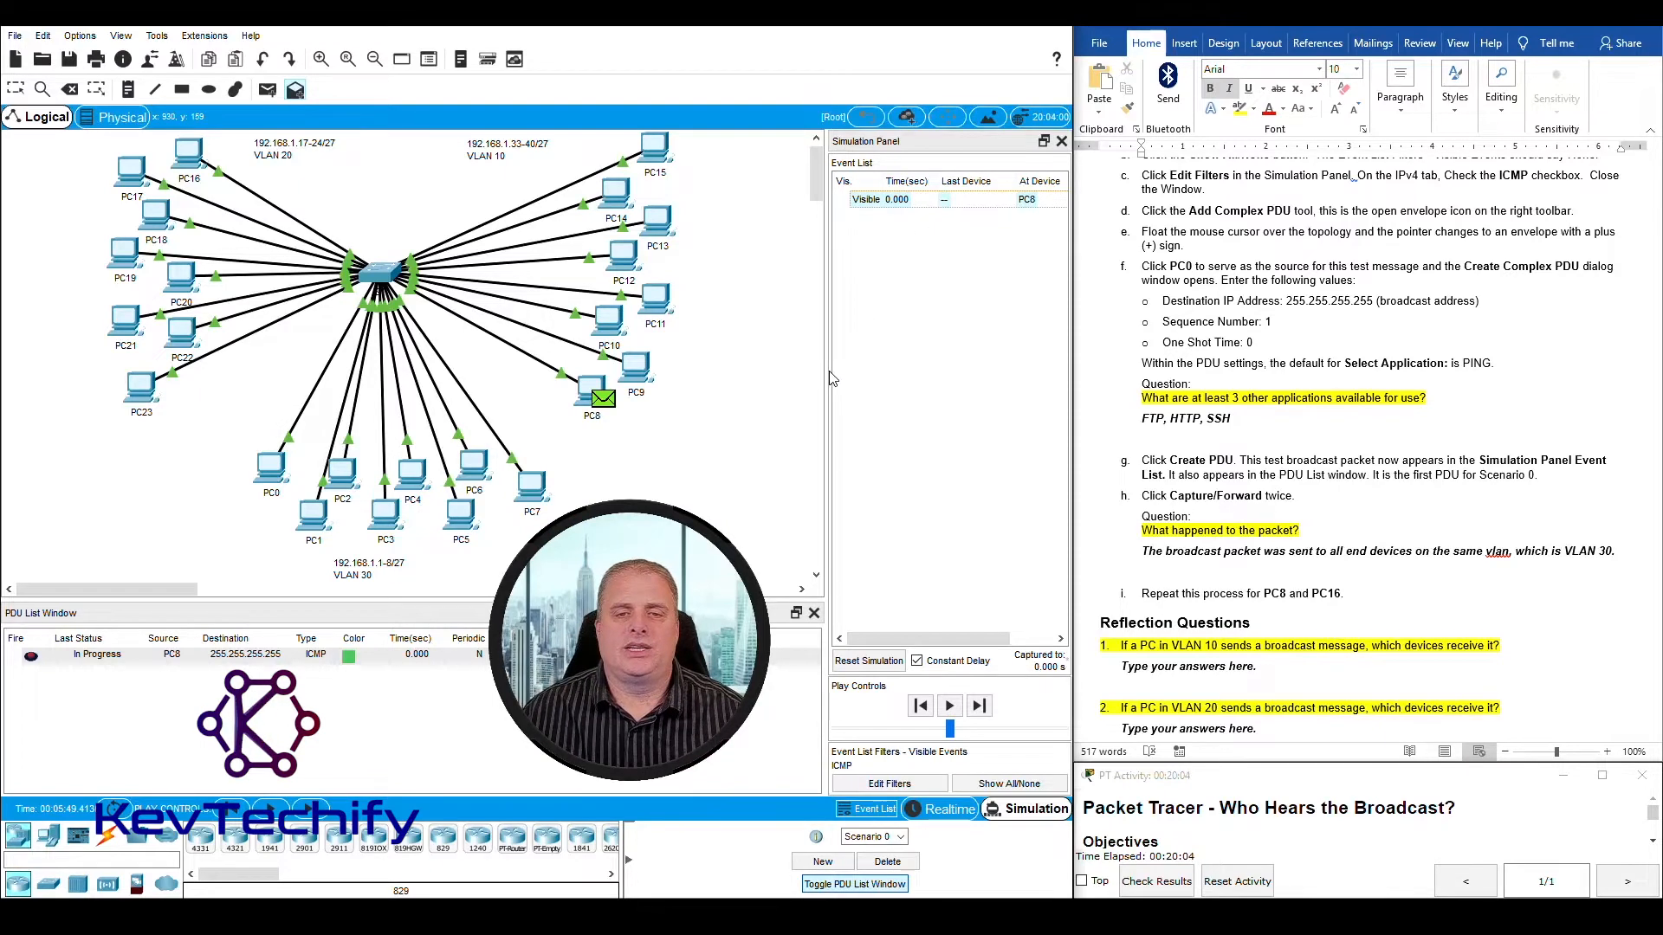
Step: Widen the event list and advance PC8's broadcast by two captures, comparing the VLAN 10 PCs with the VLAN 20 and 30 groups
{"action": "left_click_drag", "start_coordinate": [826, 373], "coordinate": [740, 369]}
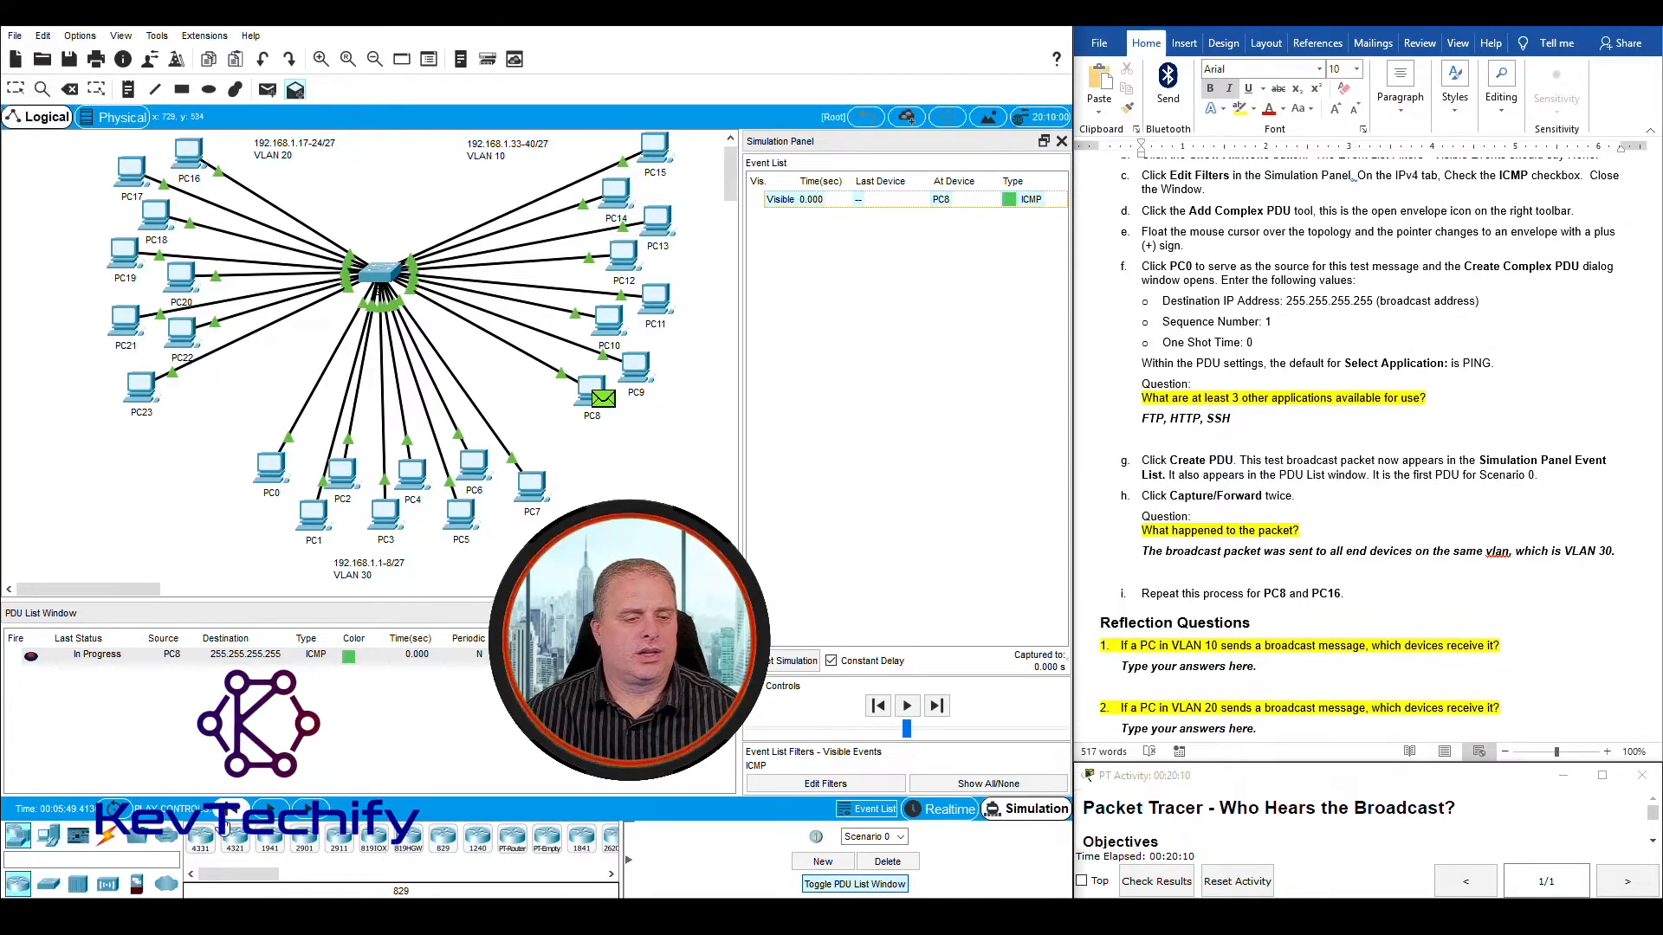
{"action": "left_click", "coordinate": [307, 812]}
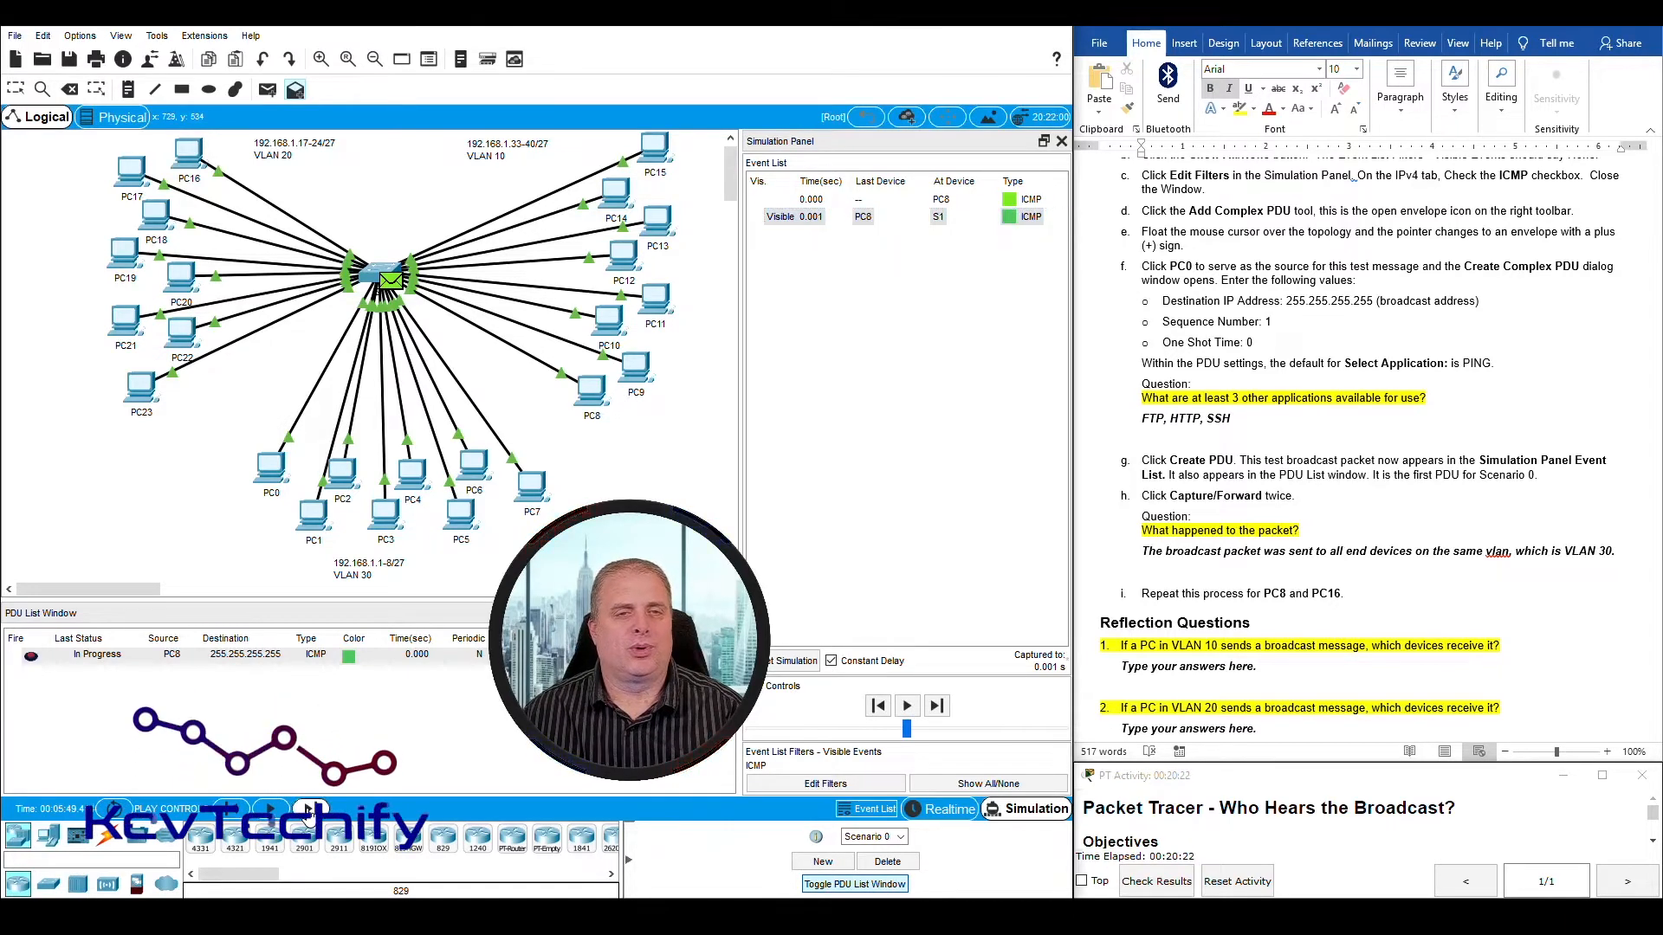
{"action": "left_click", "coordinate": [307, 812]}
{"action": "scroll", "coordinate": [734, 165], "scroll_direction": "up", "scroll_amount": 1}
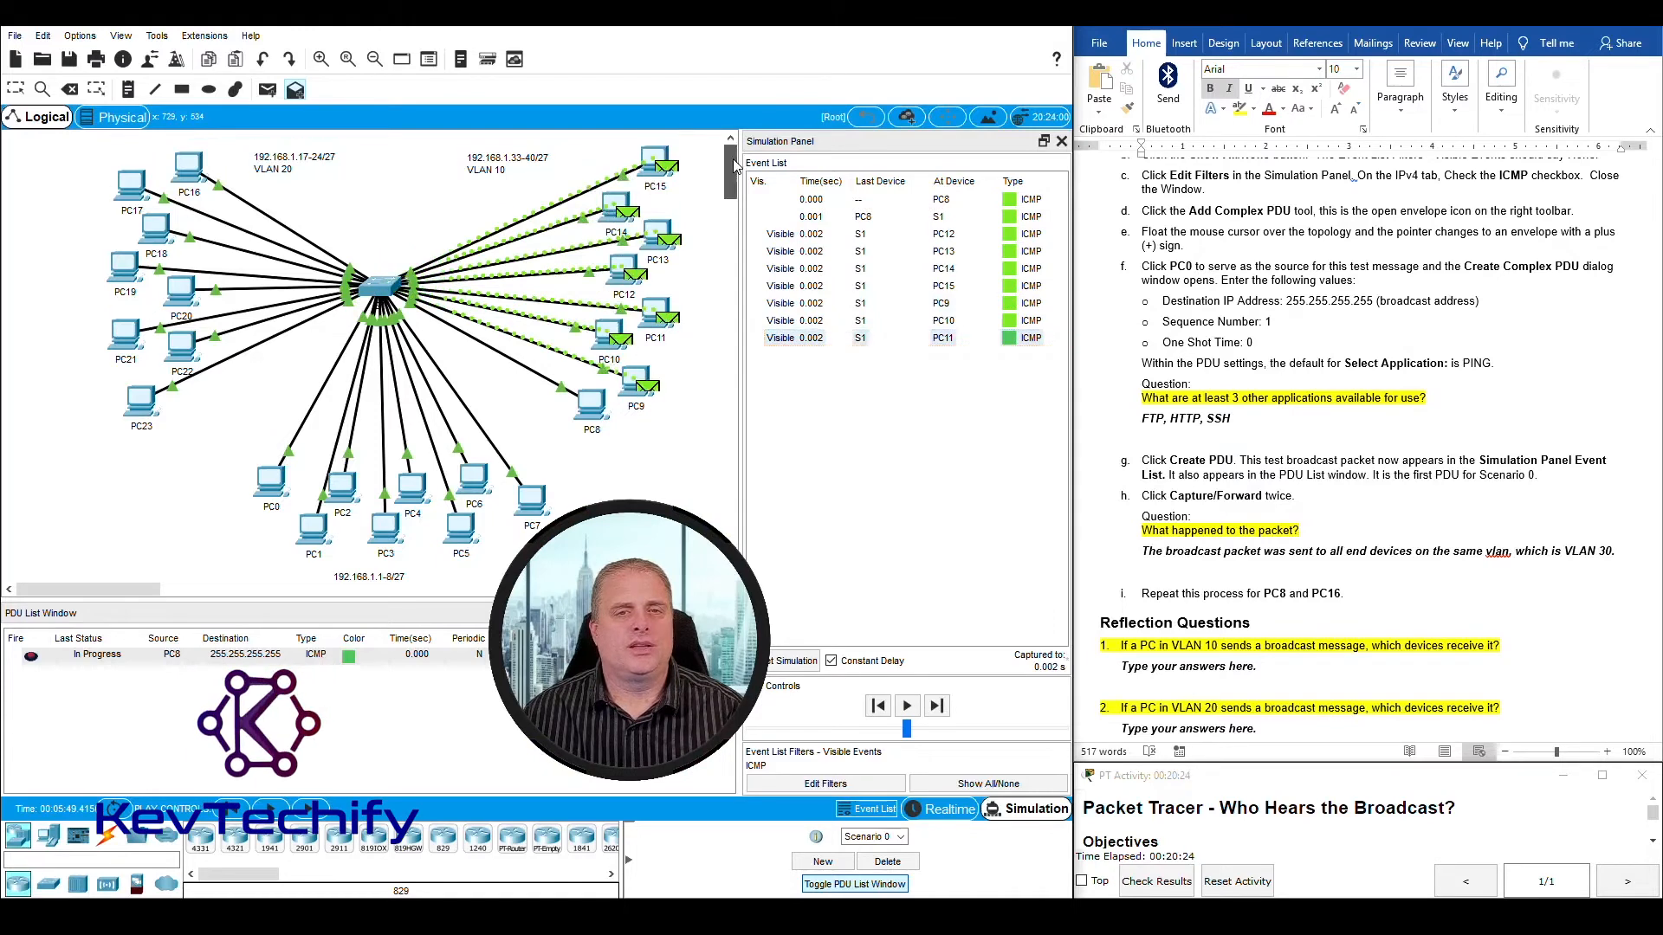
{"action": "left_click_drag", "start_coordinate": [733, 159], "coordinate": [735, 163]}
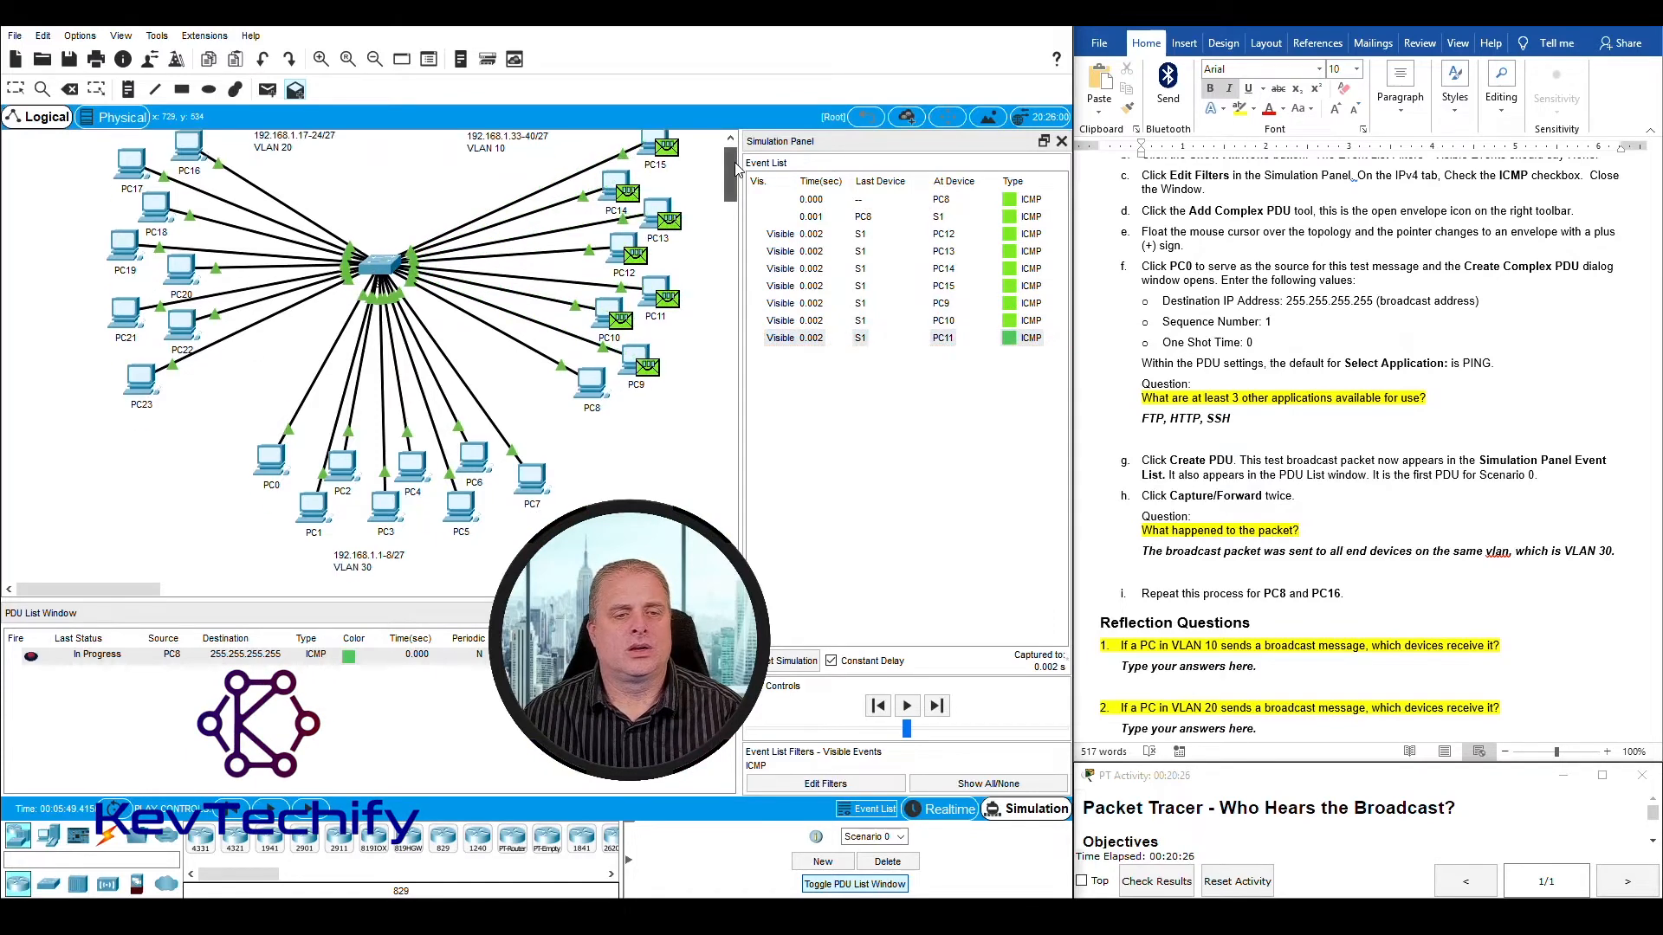
{"action": "scroll", "coordinate": [738, 168], "scroll_direction": "up", "scroll_amount": 1}
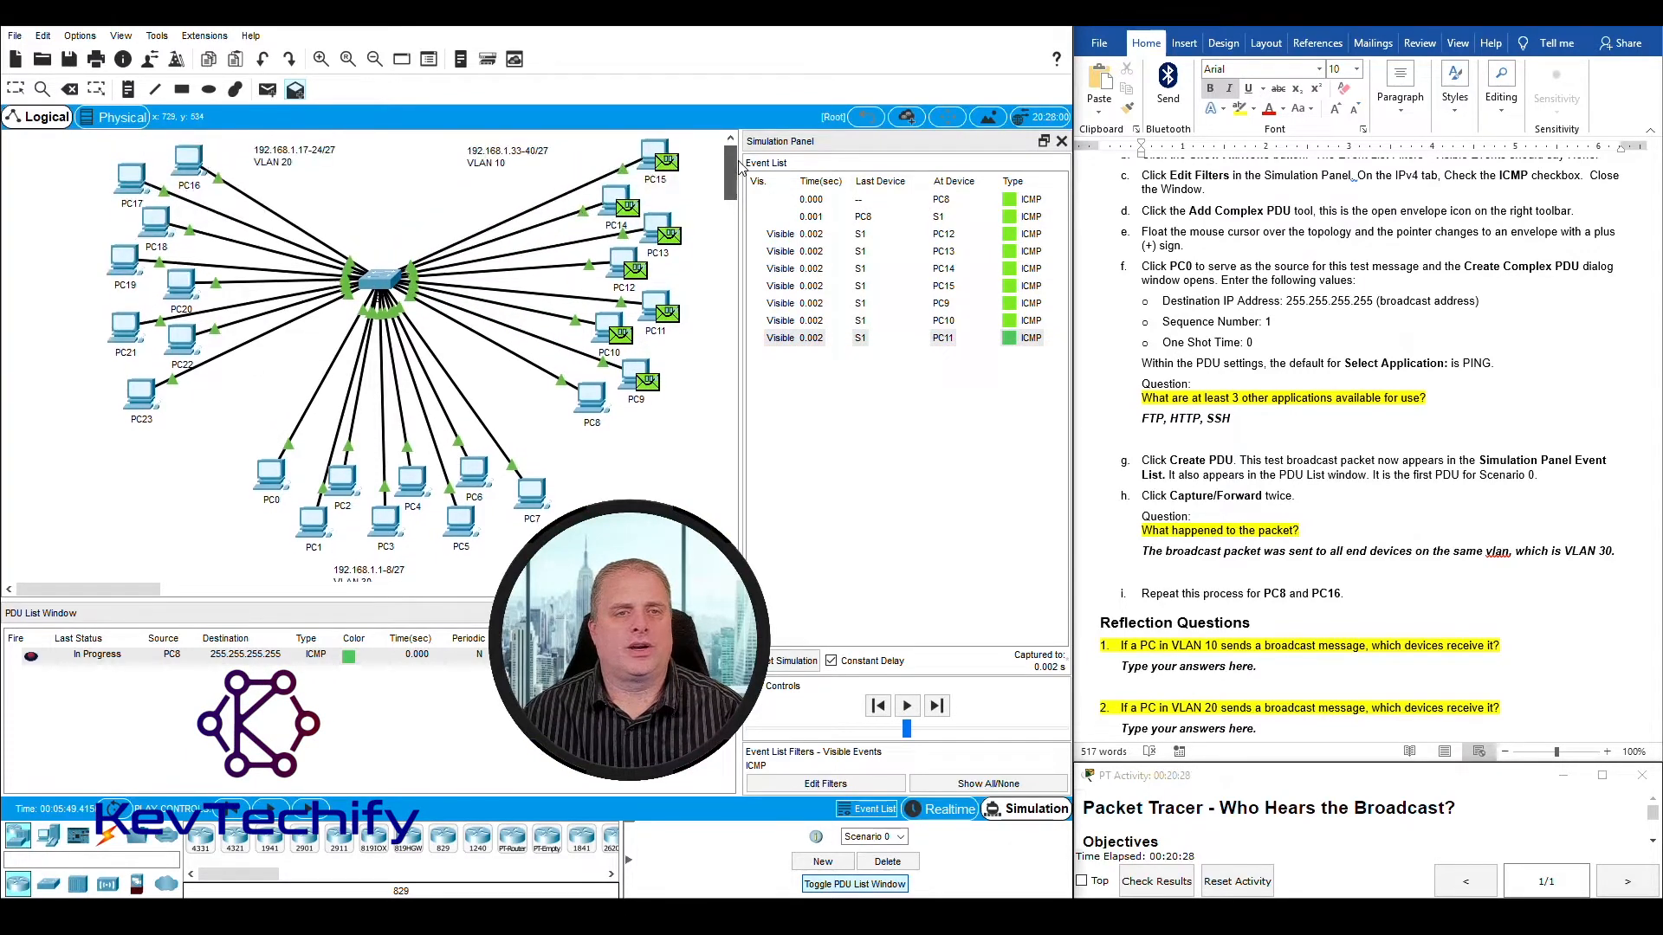
{"action": "left_click_drag", "start_coordinate": [739, 162], "coordinate": [739, 163]}
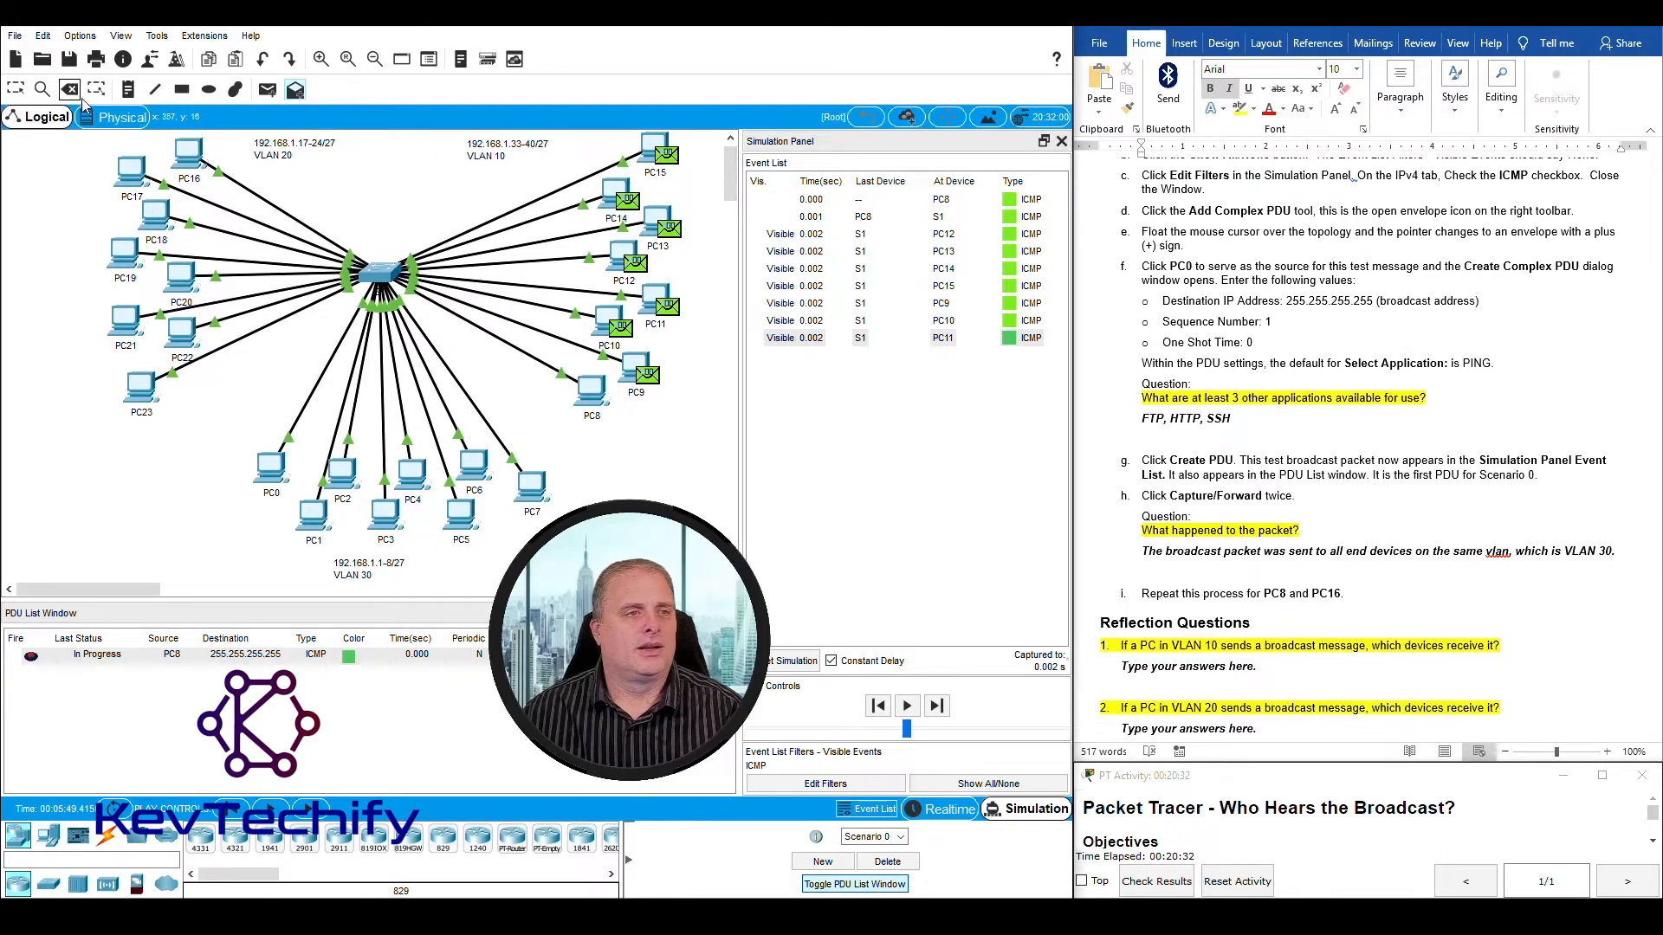
{"action": "left_click_drag", "start_coordinate": [673, 433], "coordinate": [531, 139]}
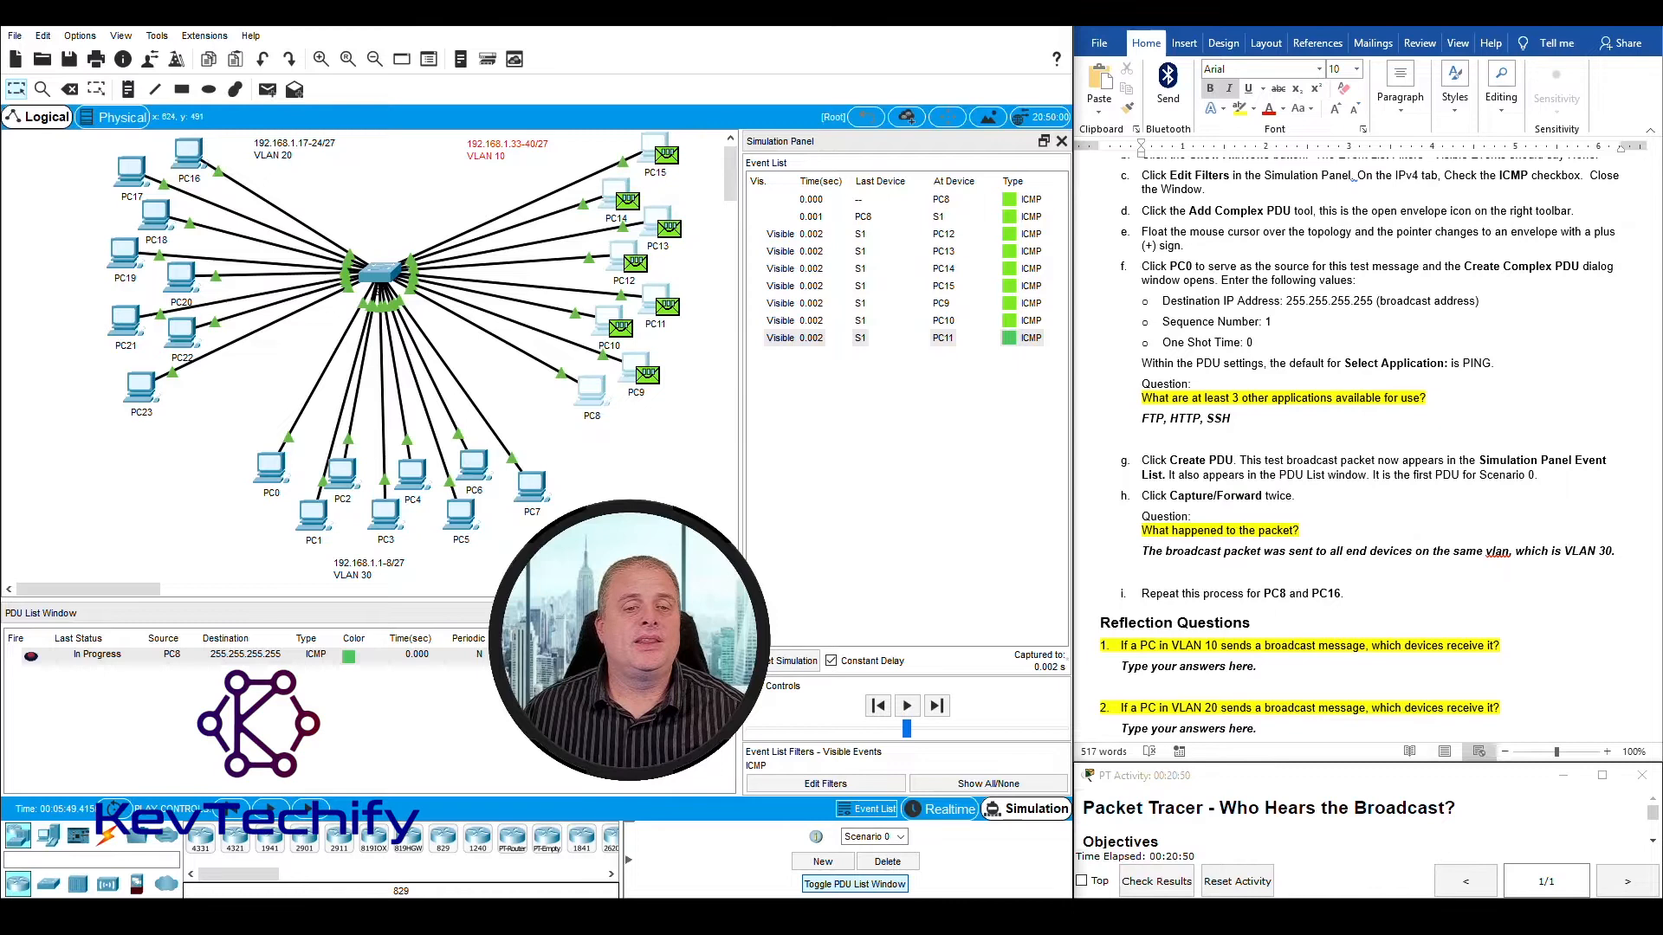
{"action": "left_click_drag", "start_coordinate": [544, 542], "coordinate": [83, 153]}
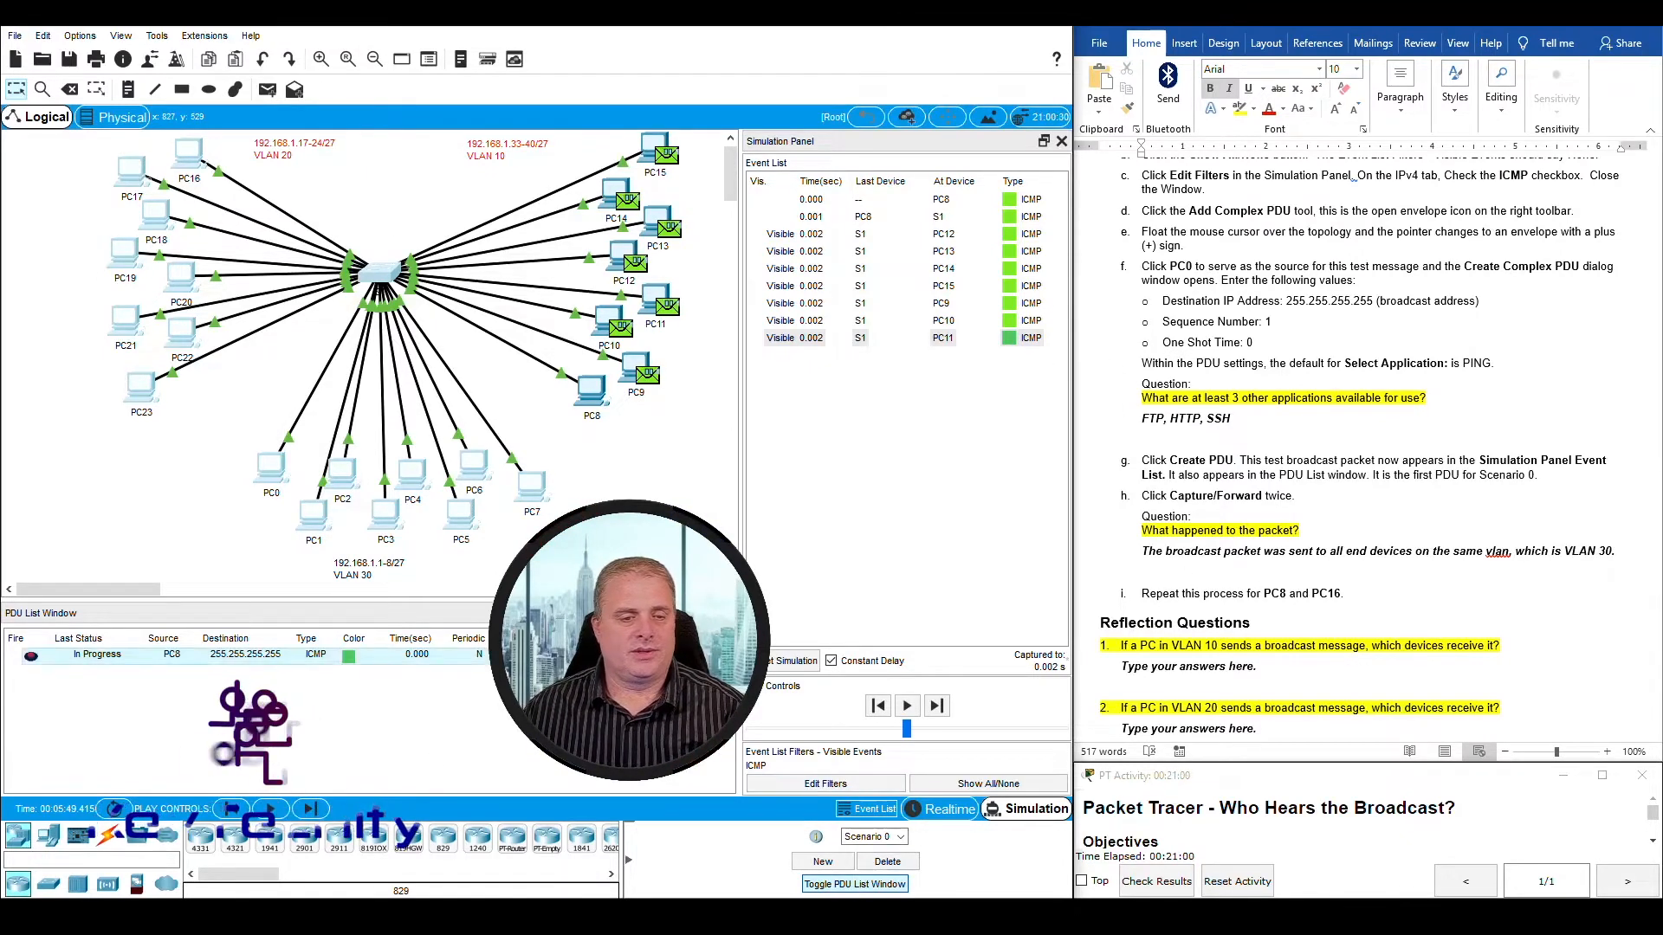
Step: Delete Scenario 0 and create a complex PING PDU from PC16 to 255.255.255.255 with sequence number 1 and one-shot time 0
{"action": "left_click", "coordinate": [888, 862]}
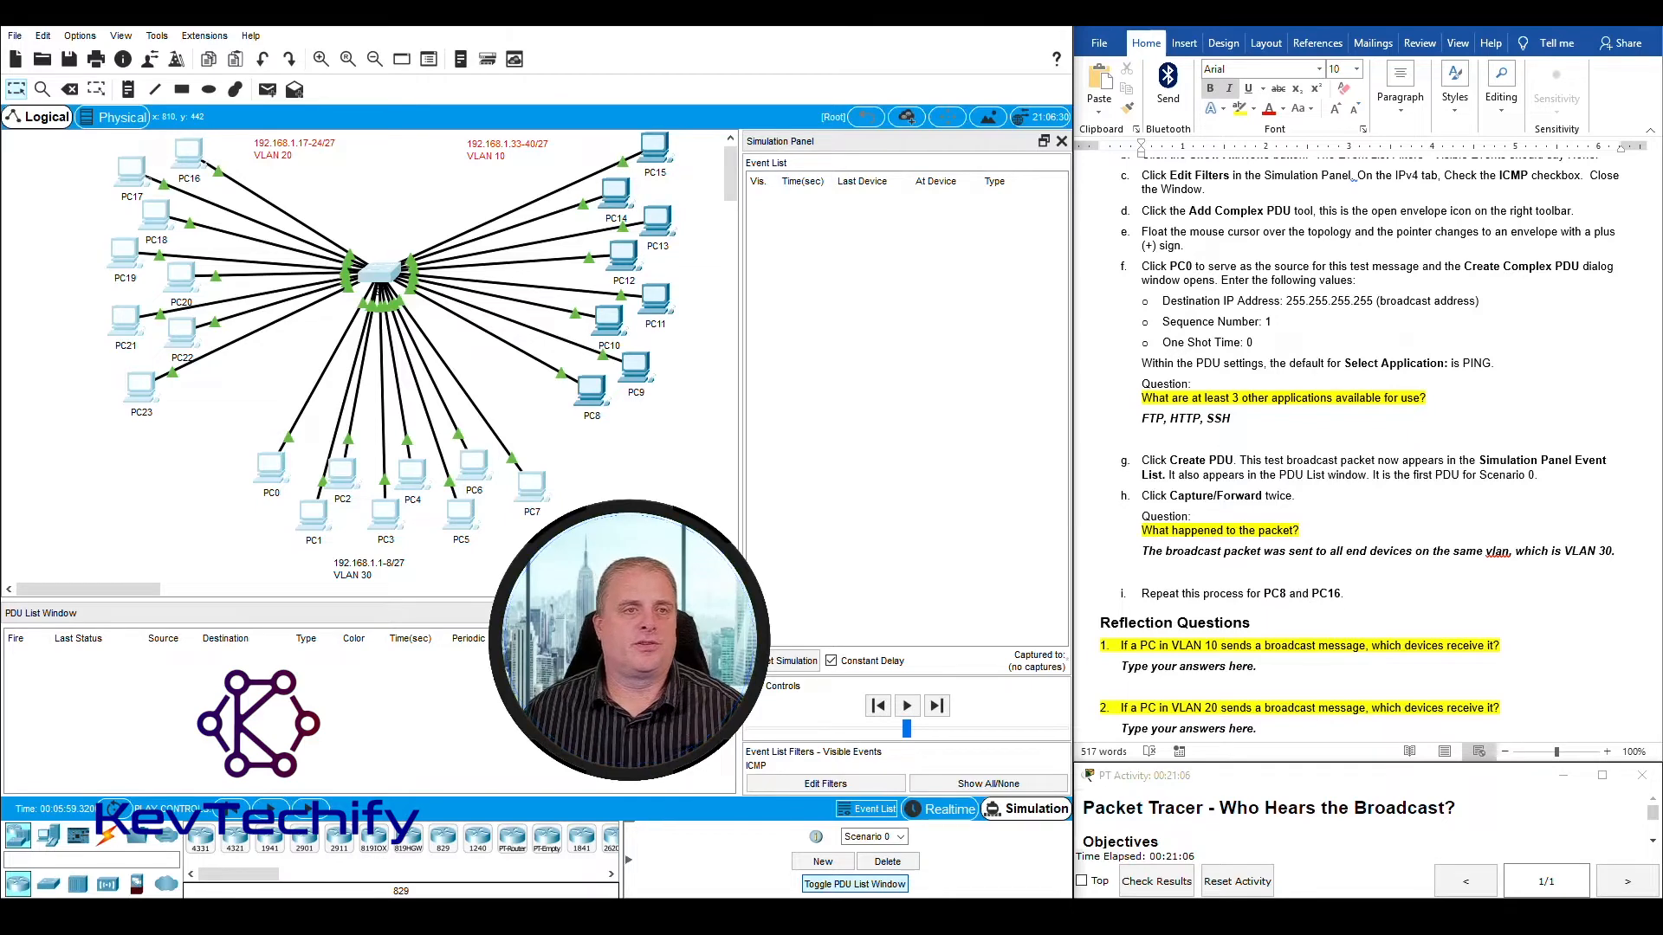
{"action": "left_click", "coordinate": [296, 91]}
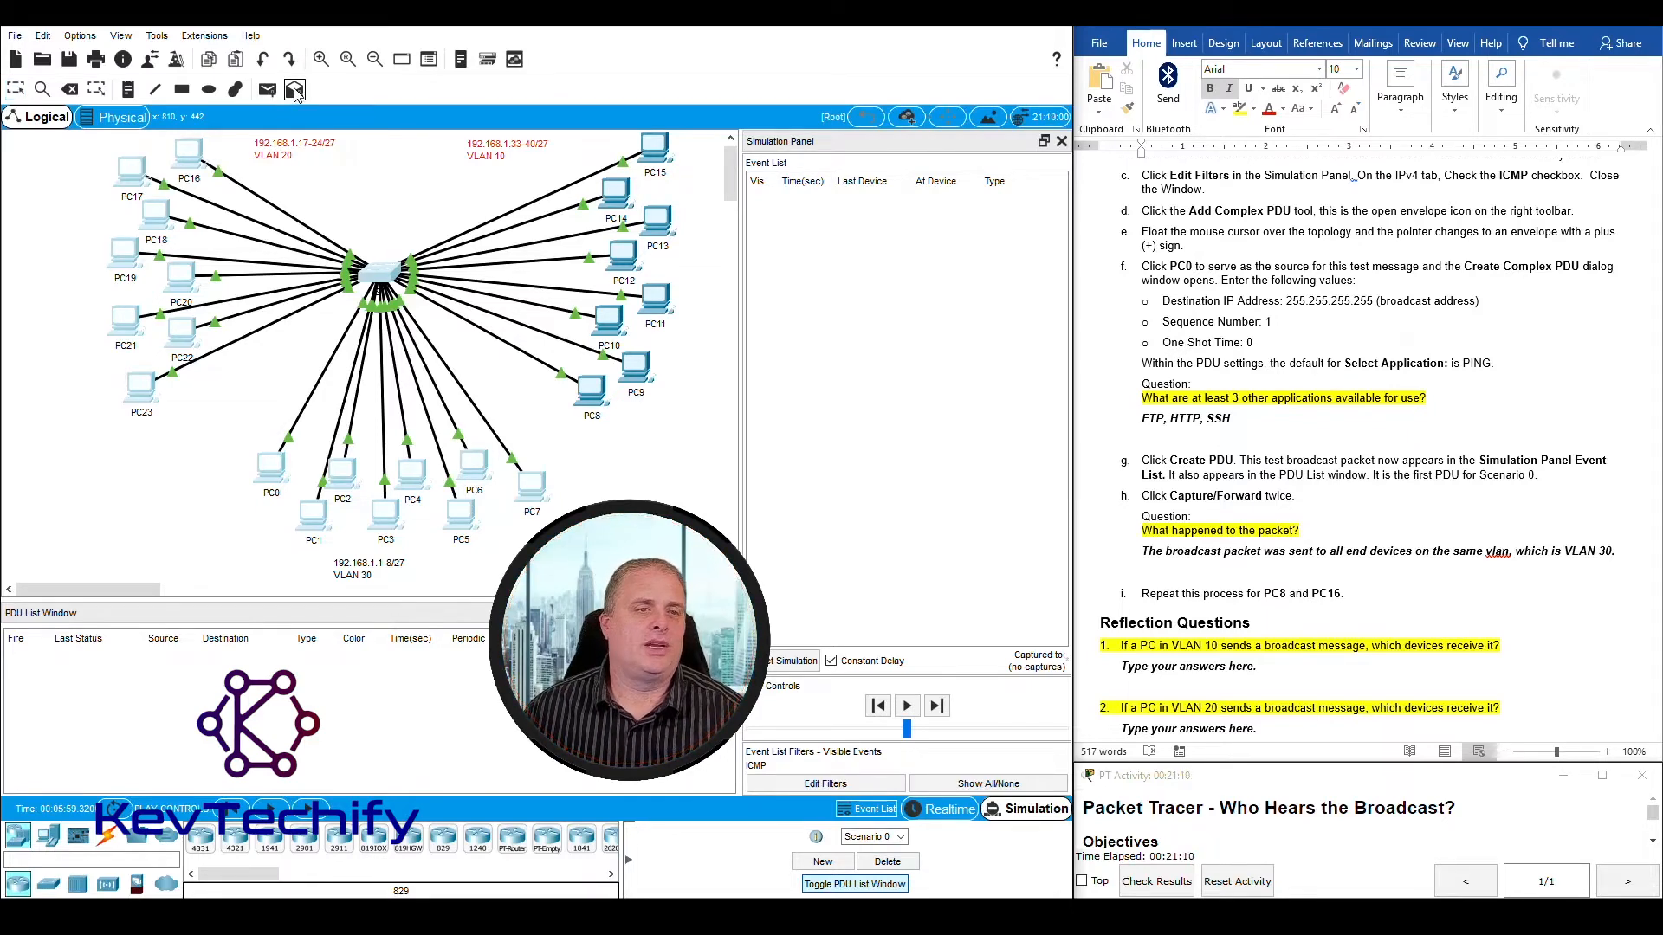
{"action": "left_click", "coordinate": [194, 151]}
{"action": "left_click_drag", "start_coordinate": [193, 87], "coordinate": [175, 25]}
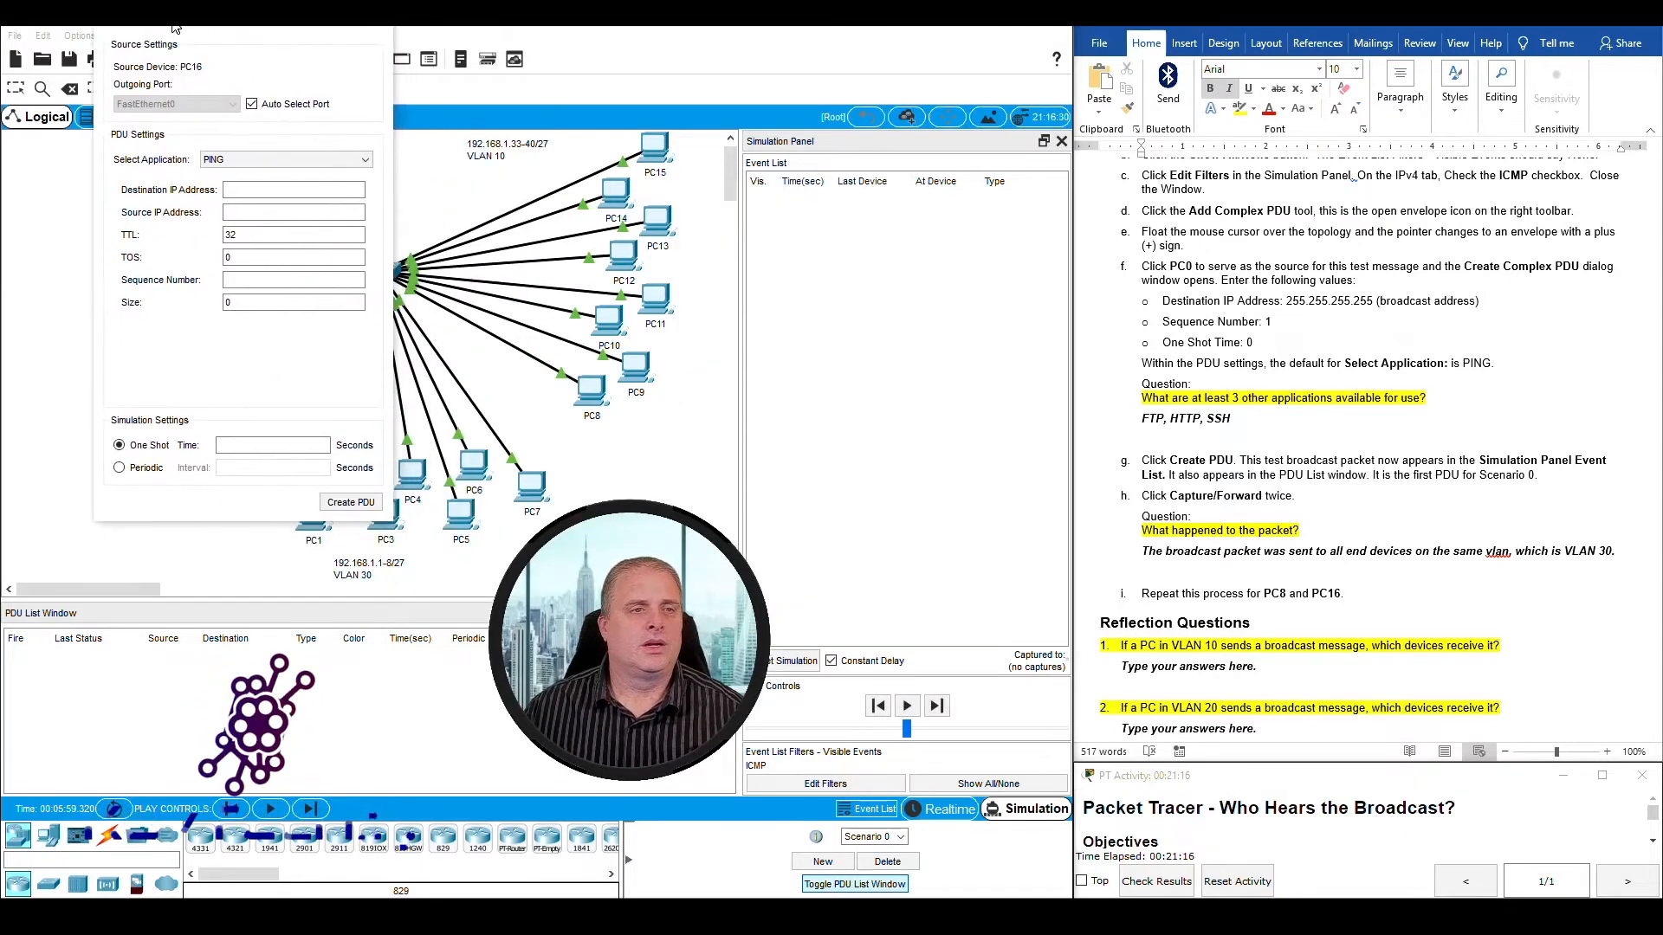
{"action": "left_click", "coordinate": [262, 190]}
{"action": "type", "text": "255.255.255.255"}
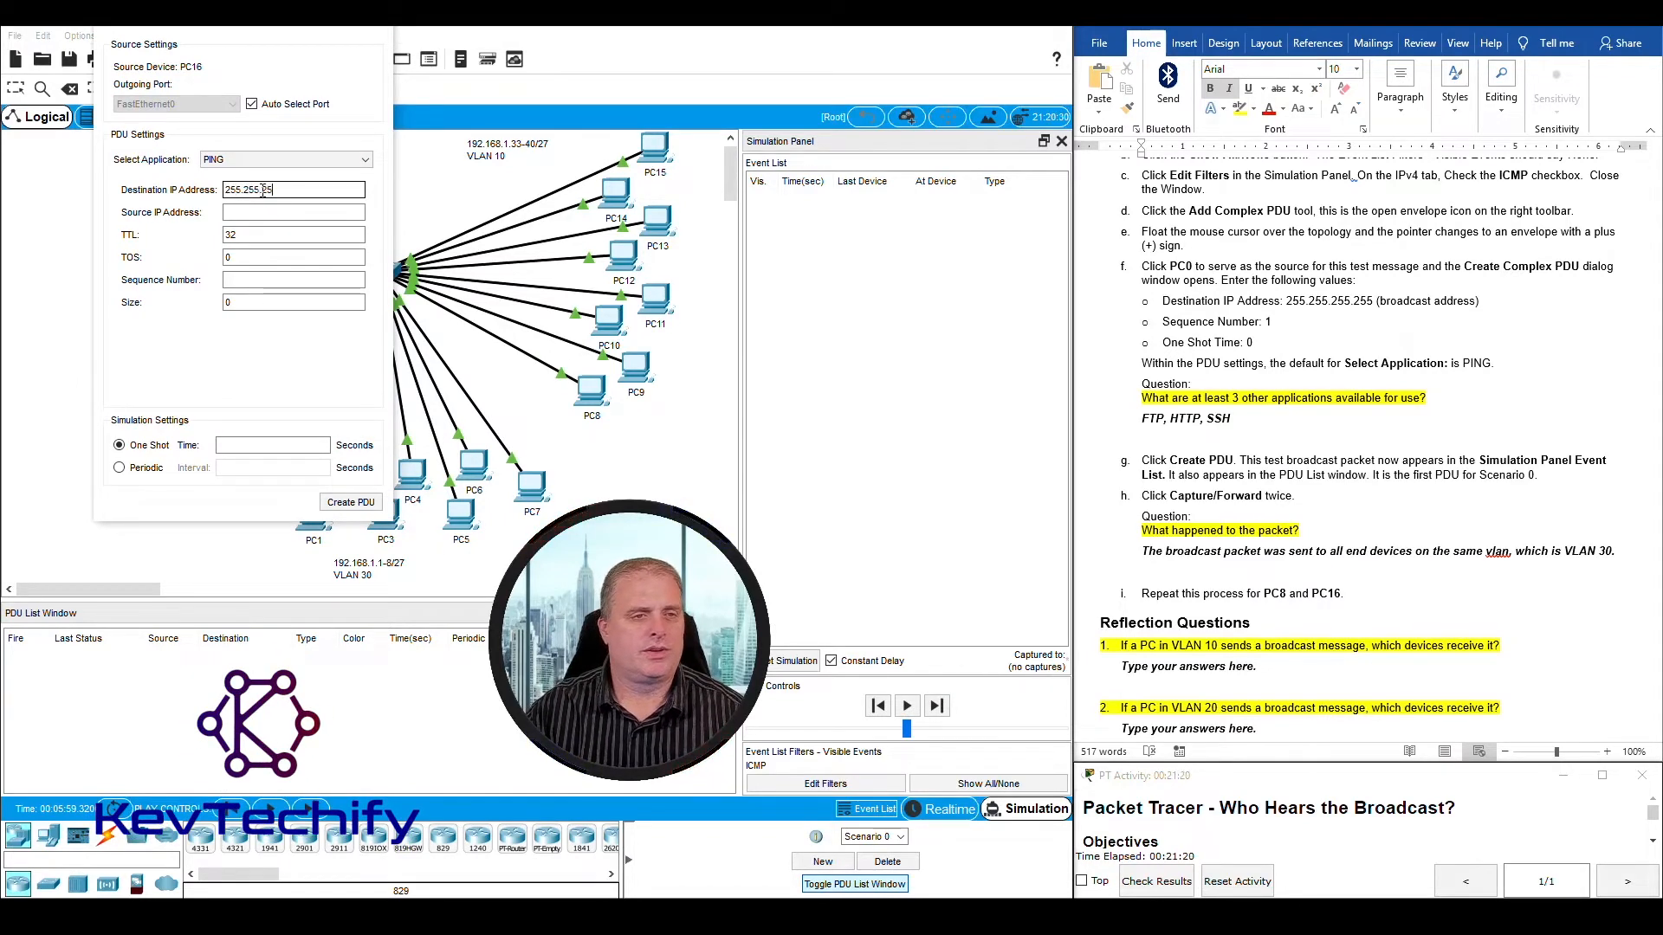
{"action": "left_click", "coordinate": [261, 279]}
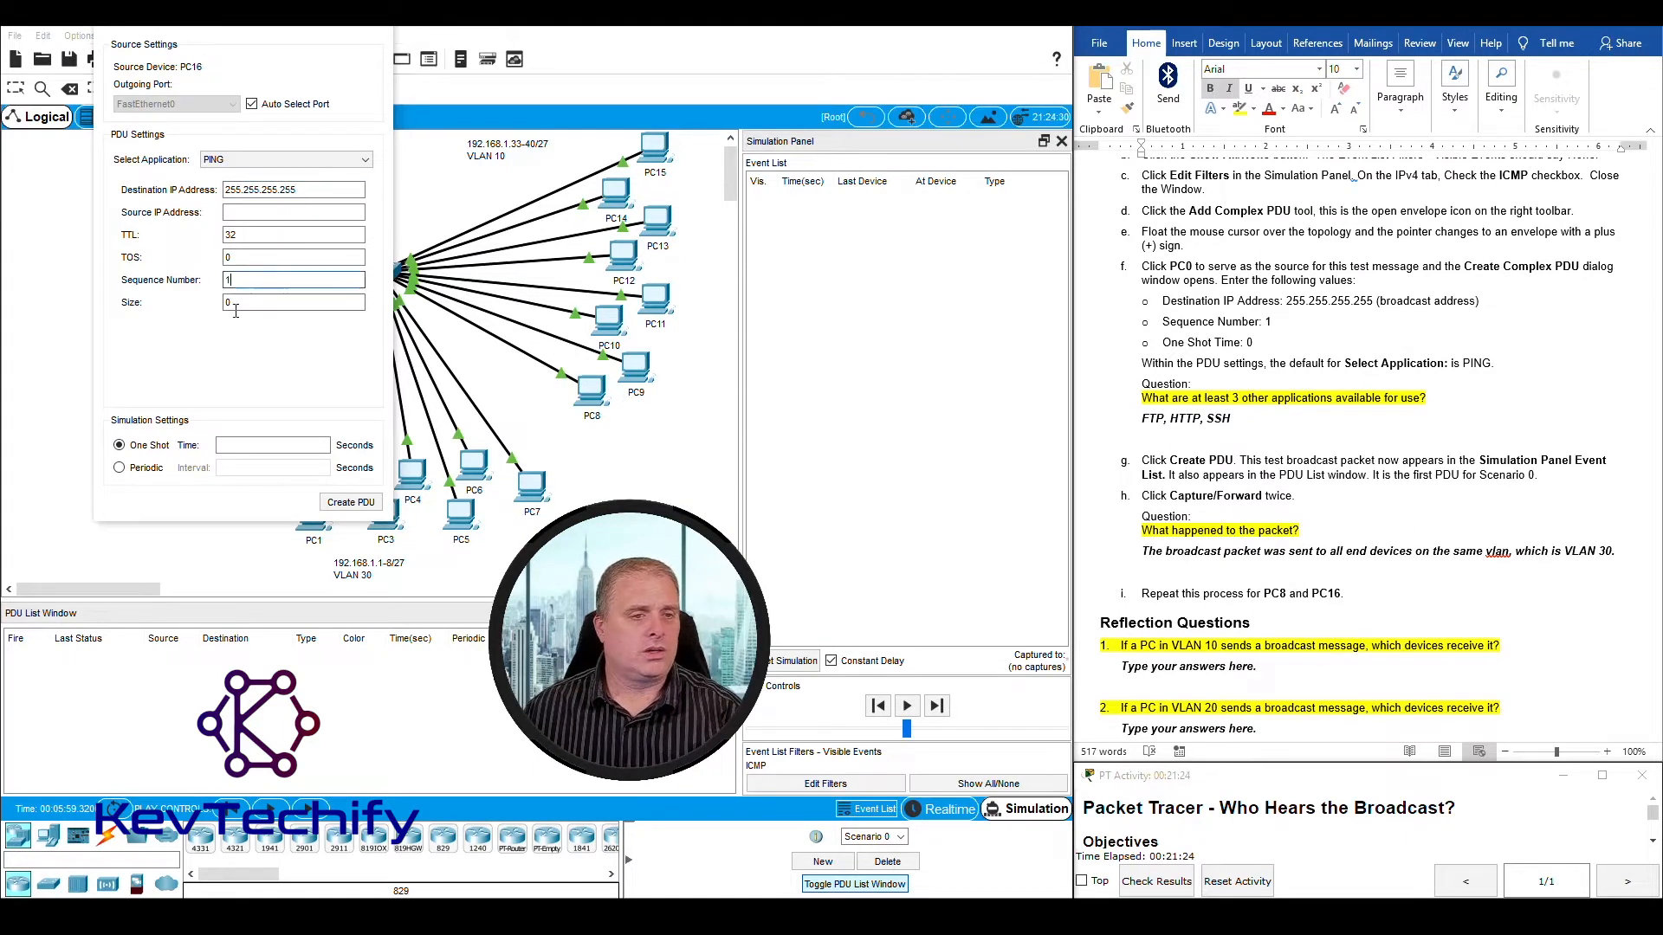
{"action": "left_click", "coordinate": [243, 446]}
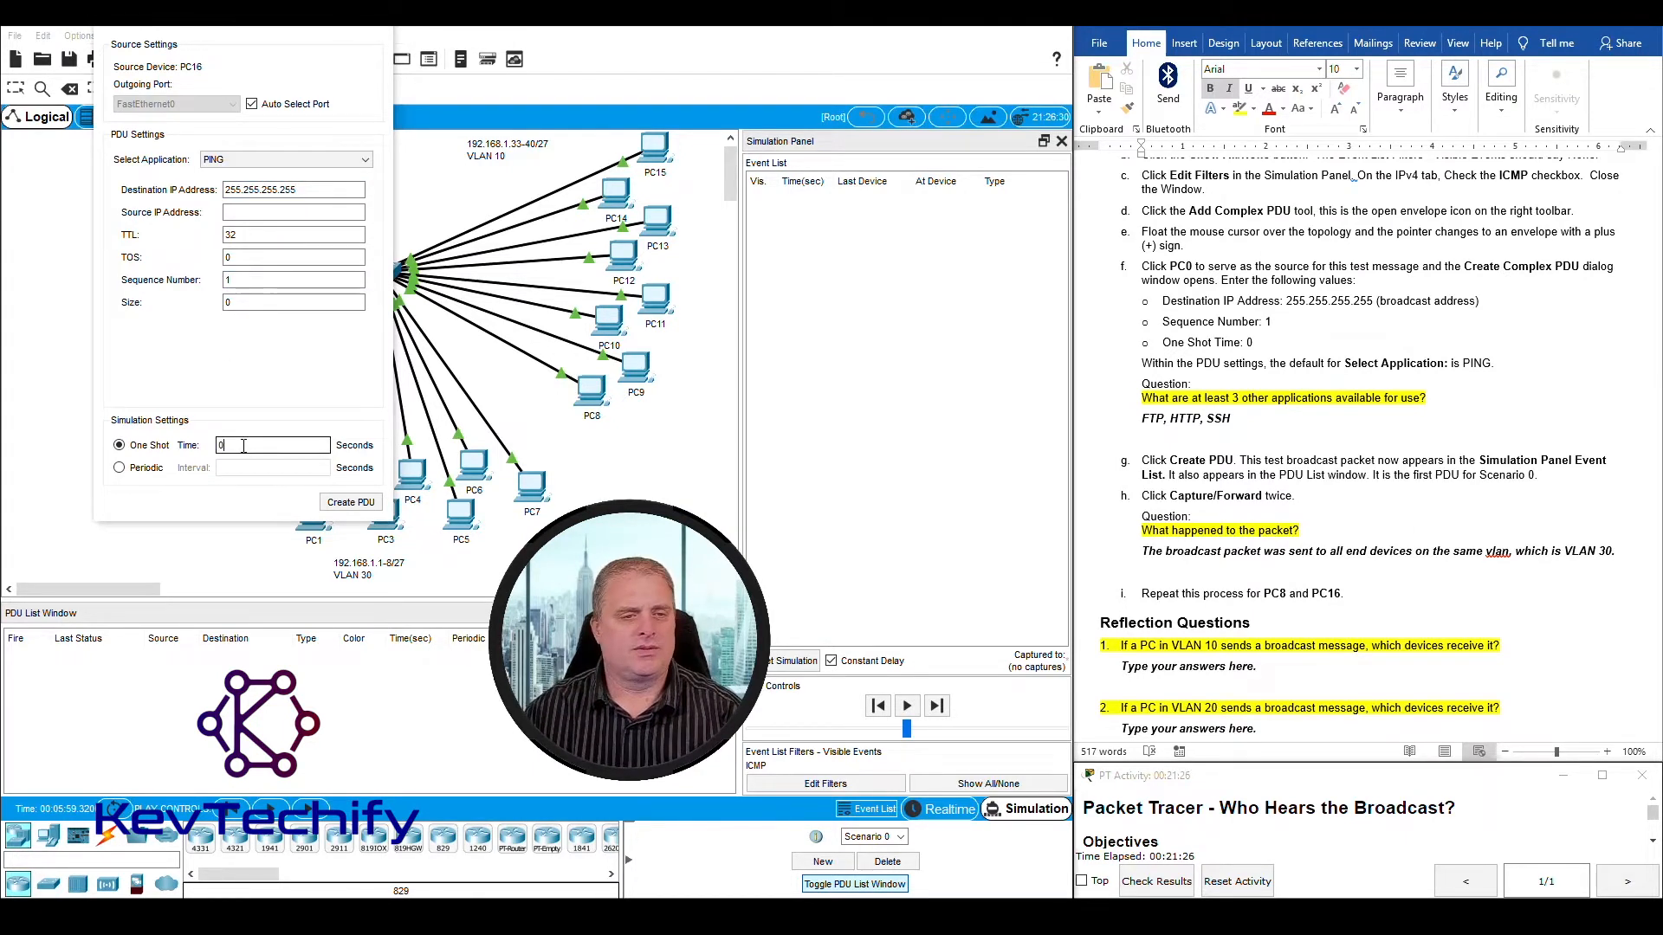
{"action": "left_click", "coordinate": [336, 502]}
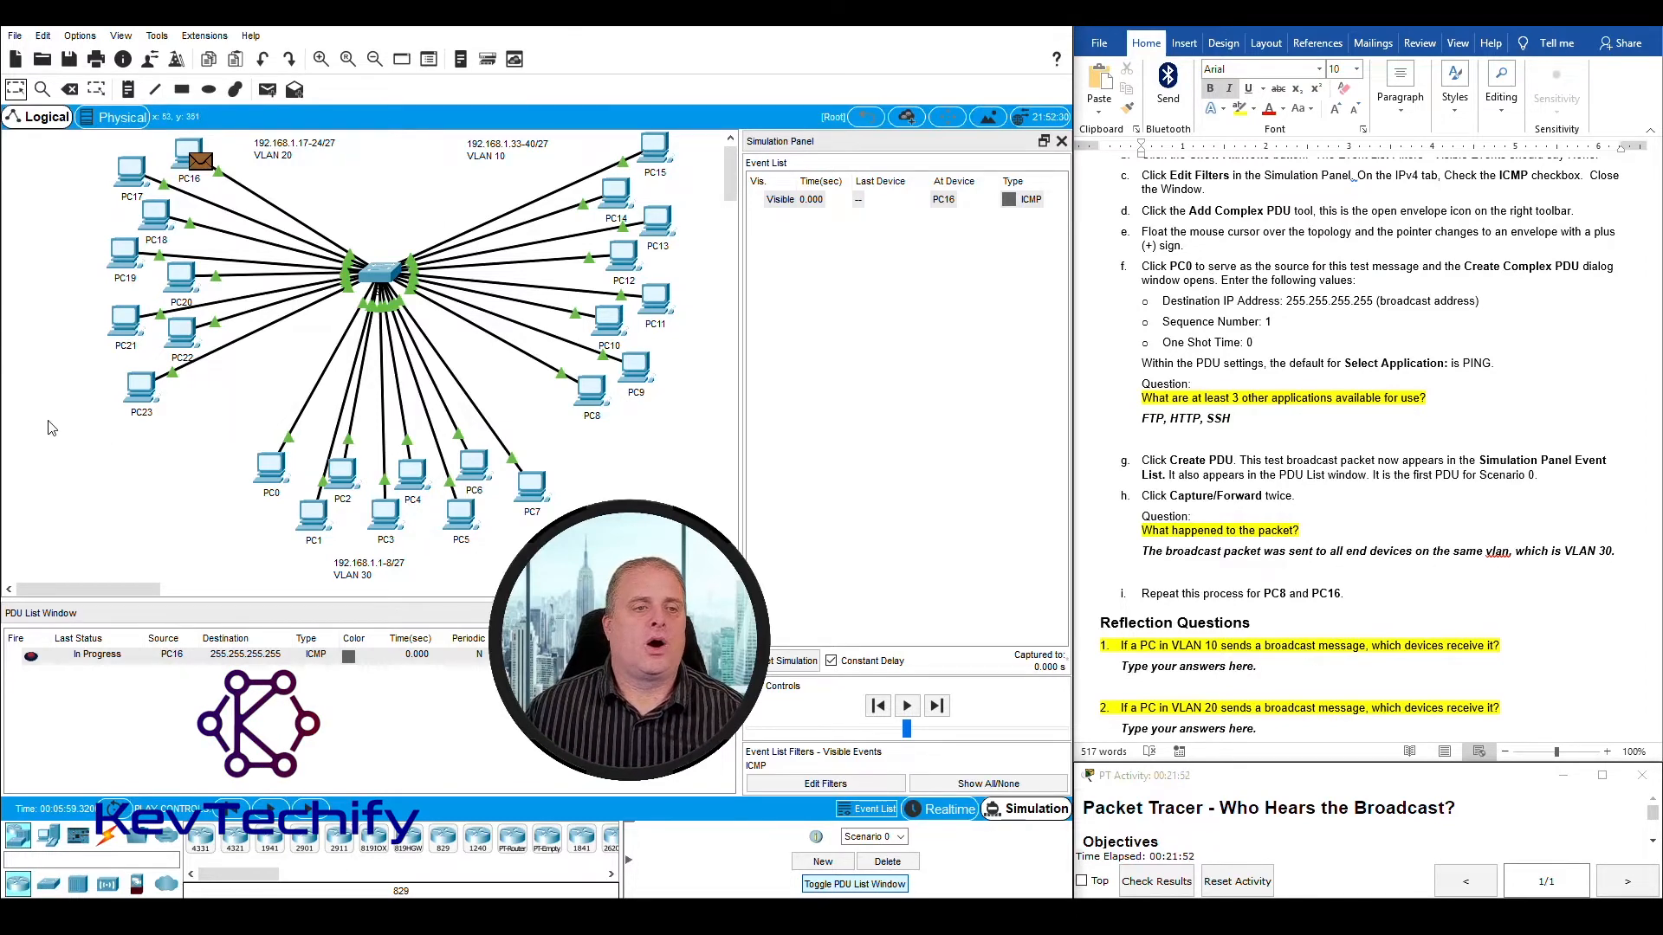
Step: Highlight the VLAN 20 PCs and the other VLANs' PCs, and advance PC16's broadcast by two captures
{"action": "left_click_drag", "start_coordinate": [49, 422], "coordinate": [233, 146]}
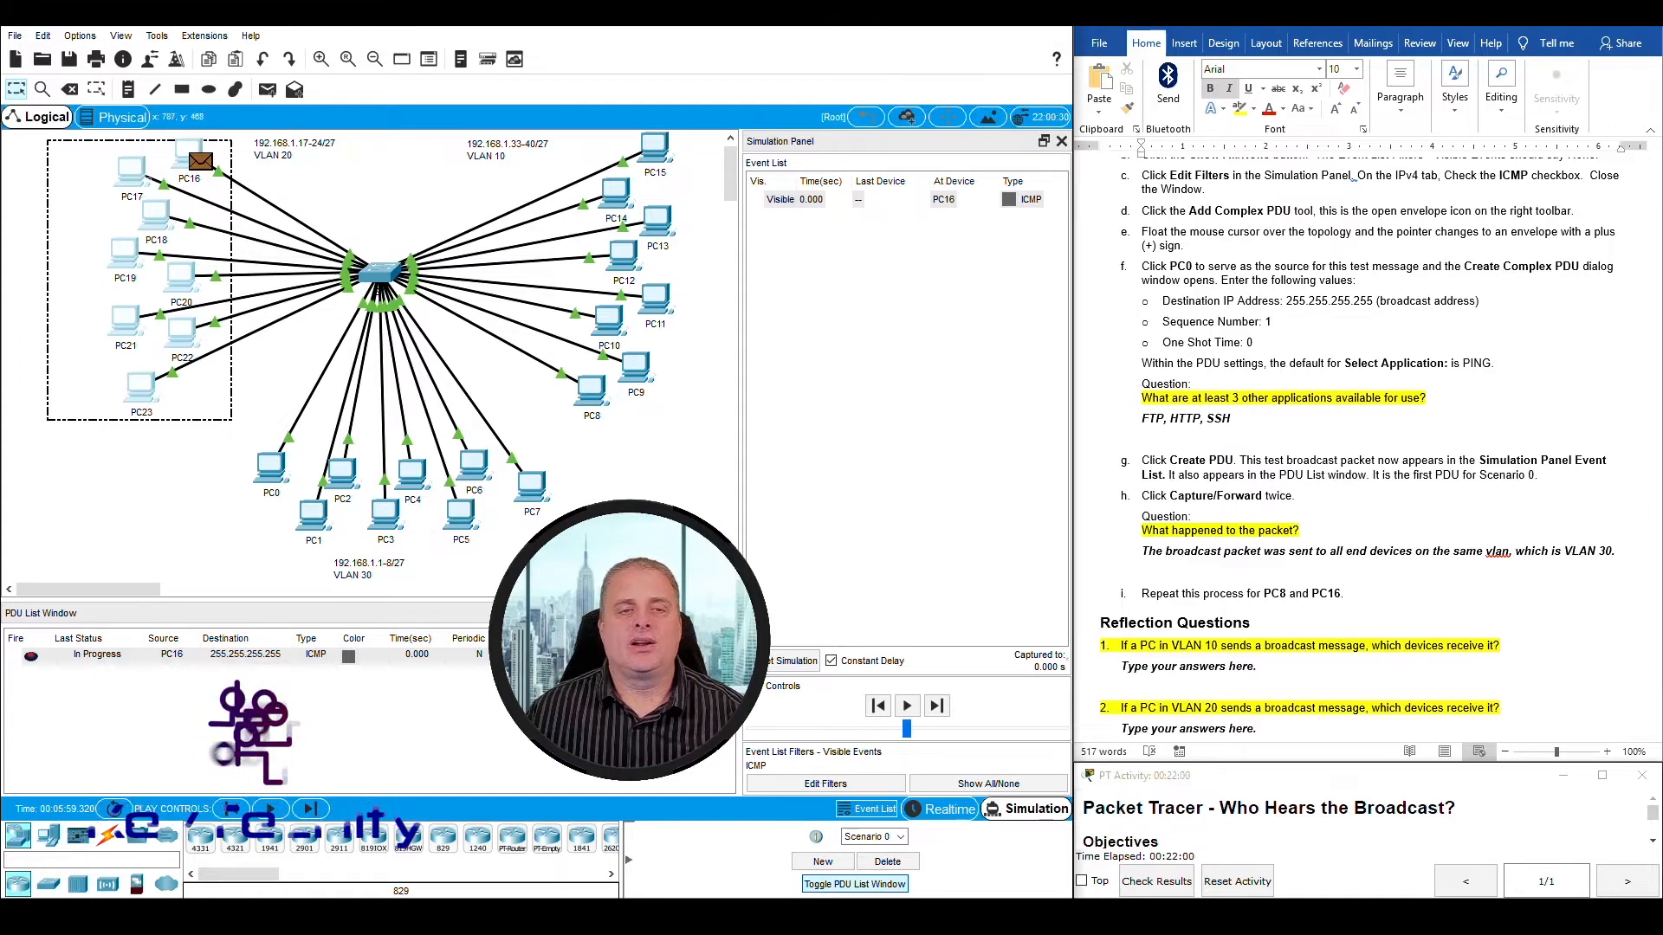
{"action": "left_click", "coordinate": [696, 550]}
{"action": "left_click_drag", "start_coordinate": [696, 550], "coordinate": [295, 168]}
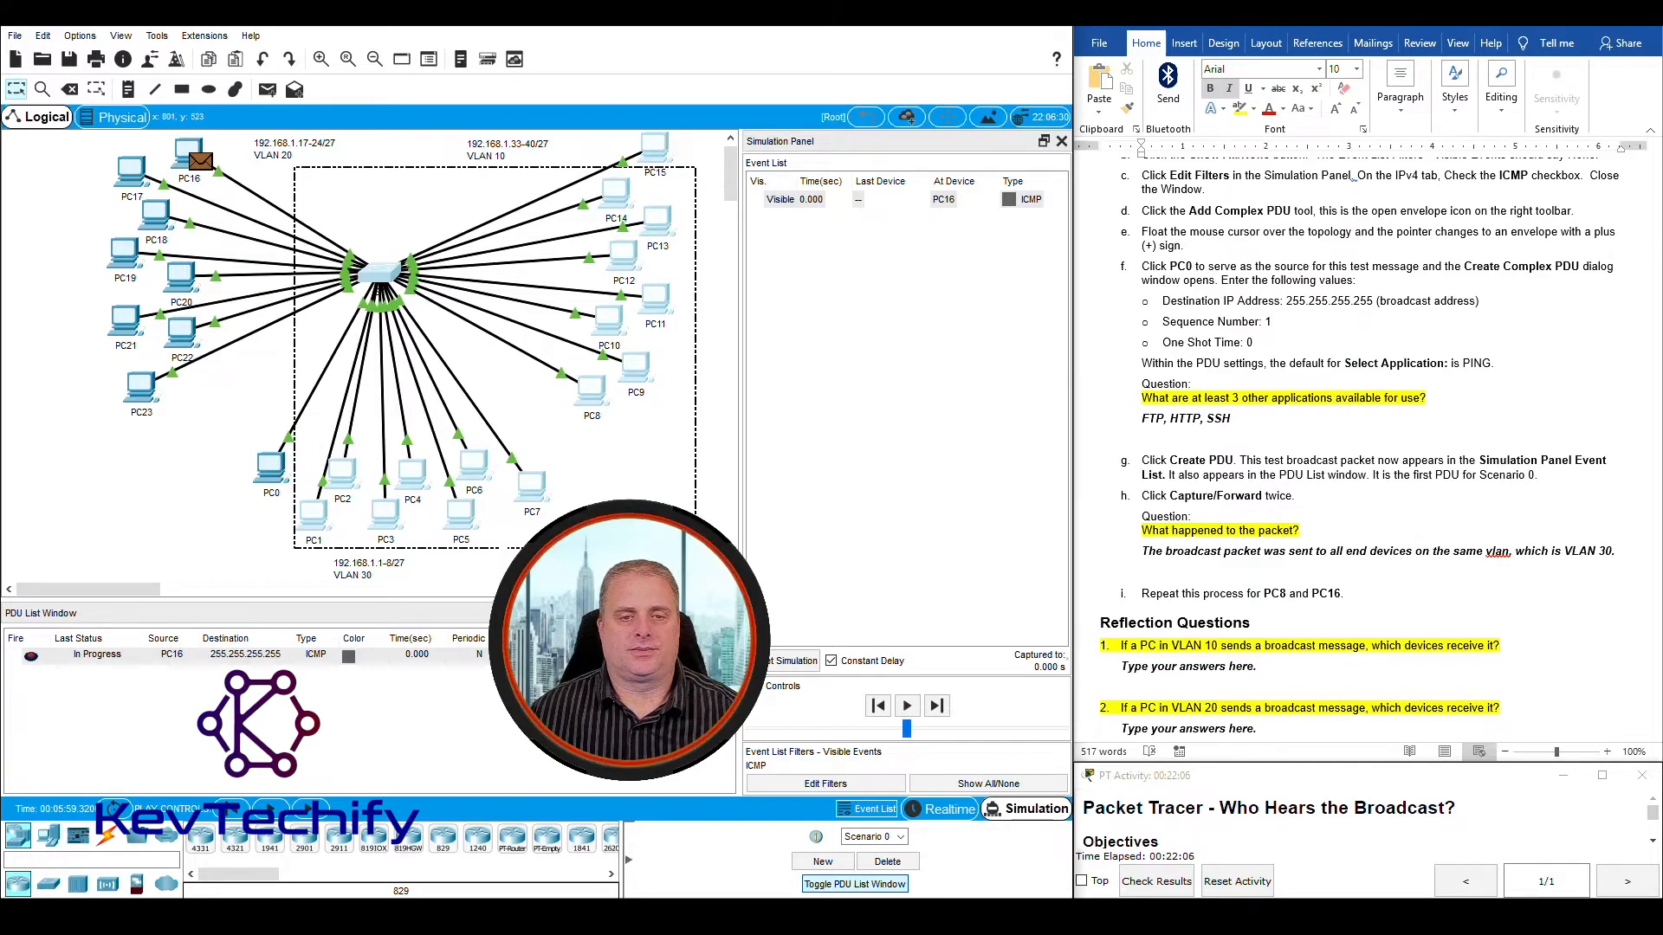
{"action": "left_click", "coordinate": [694, 579]}
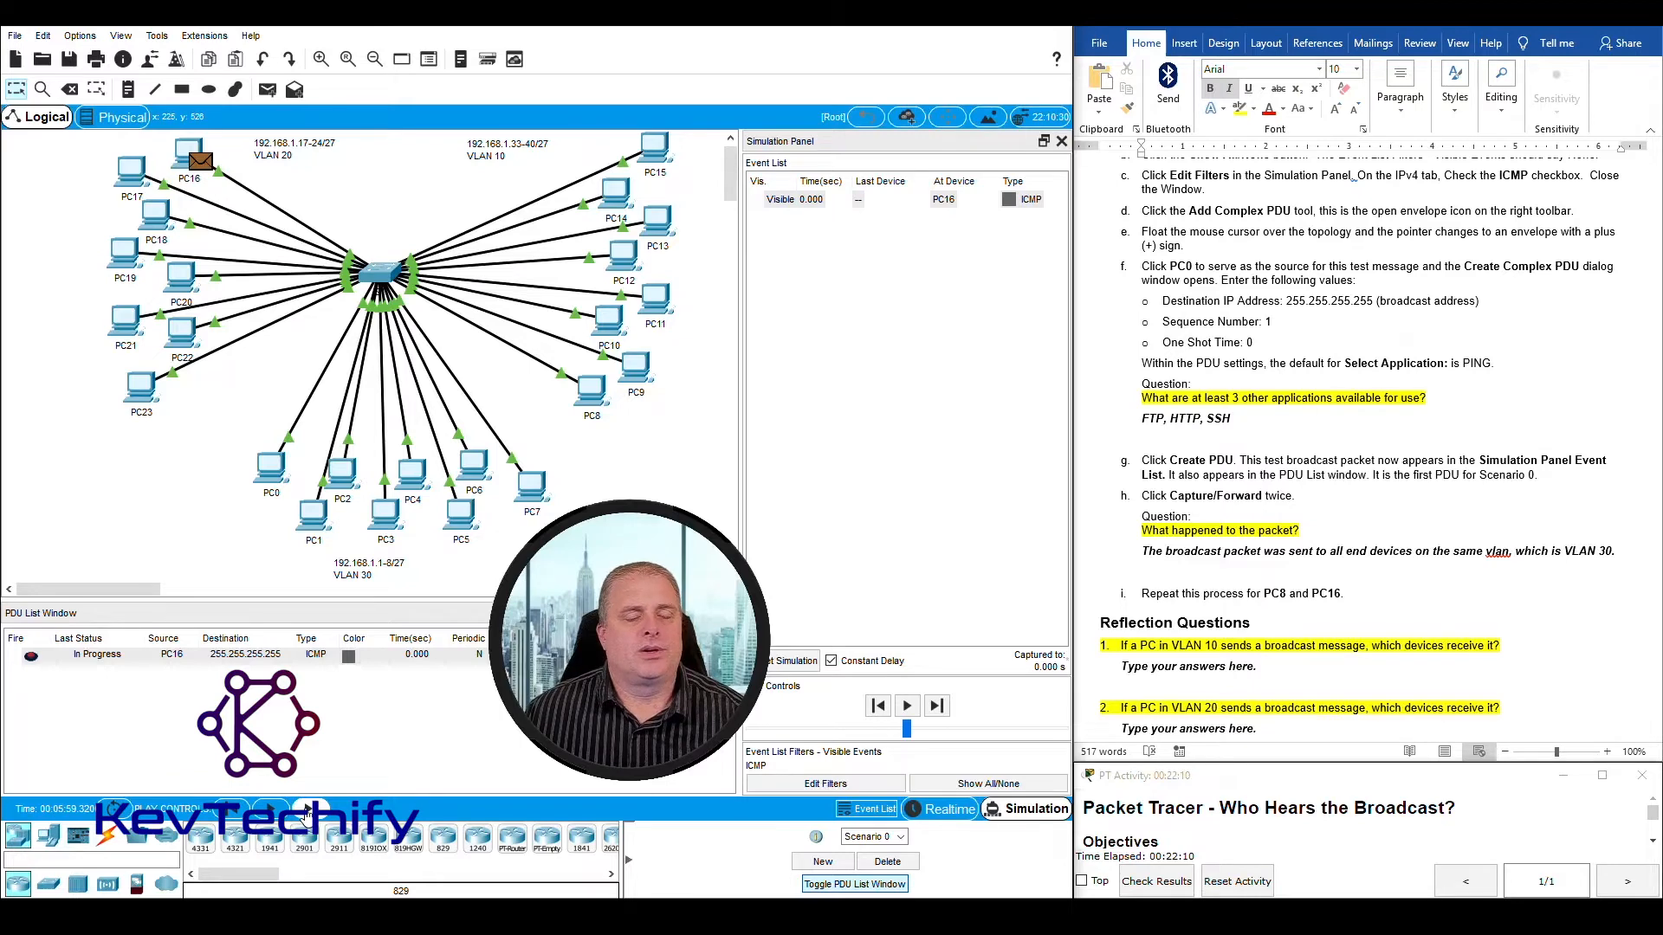
{"action": "left_click", "coordinate": [308, 811]}
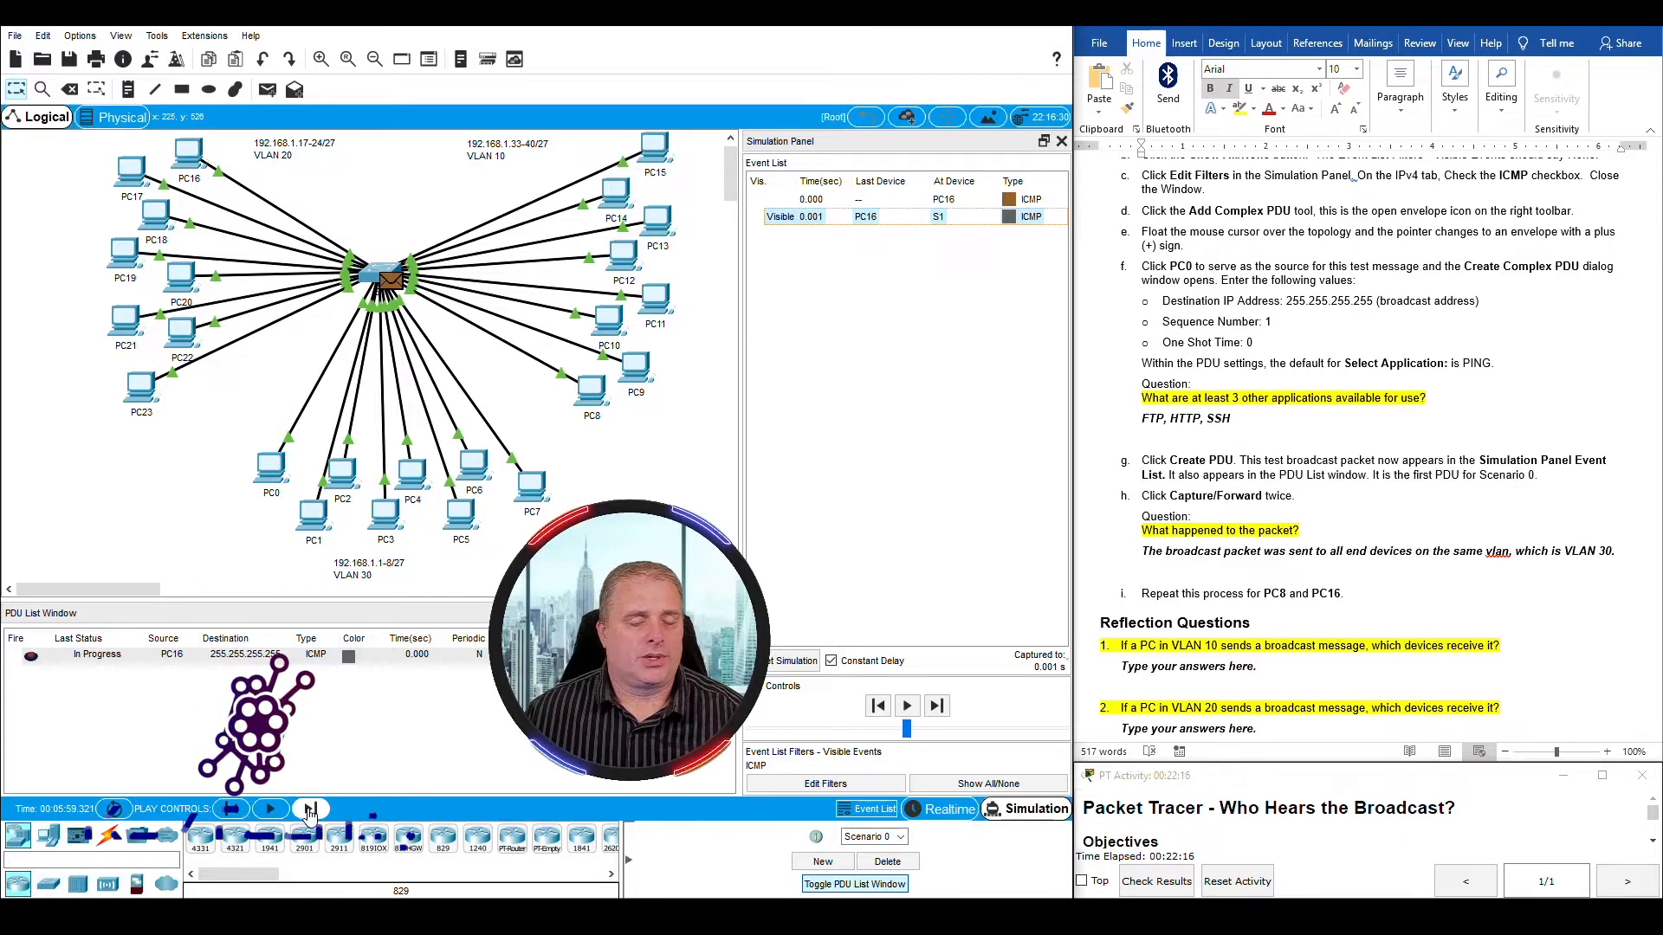
{"action": "left_click", "coordinate": [308, 811]}
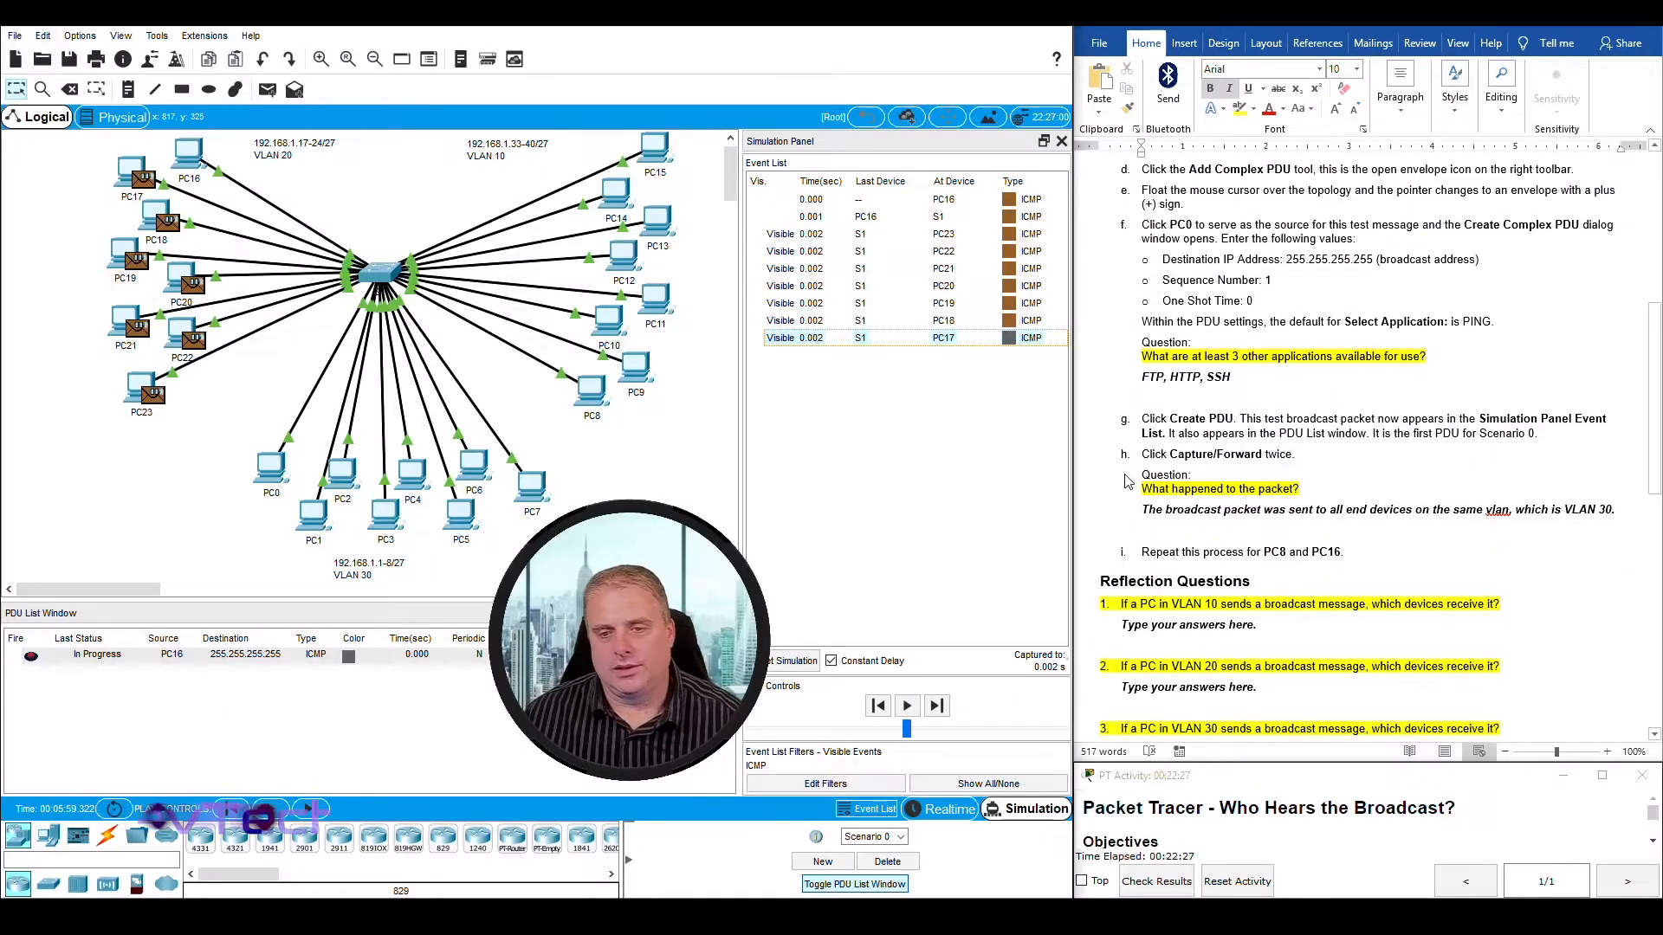
Step: Highlight the VLAN 10 PCs and answer reflection question 1 with "All end devices on VLAN 10."
{"action": "scroll", "coordinate": [1128, 481], "scroll_direction": "down", "scroll_amount": 7}
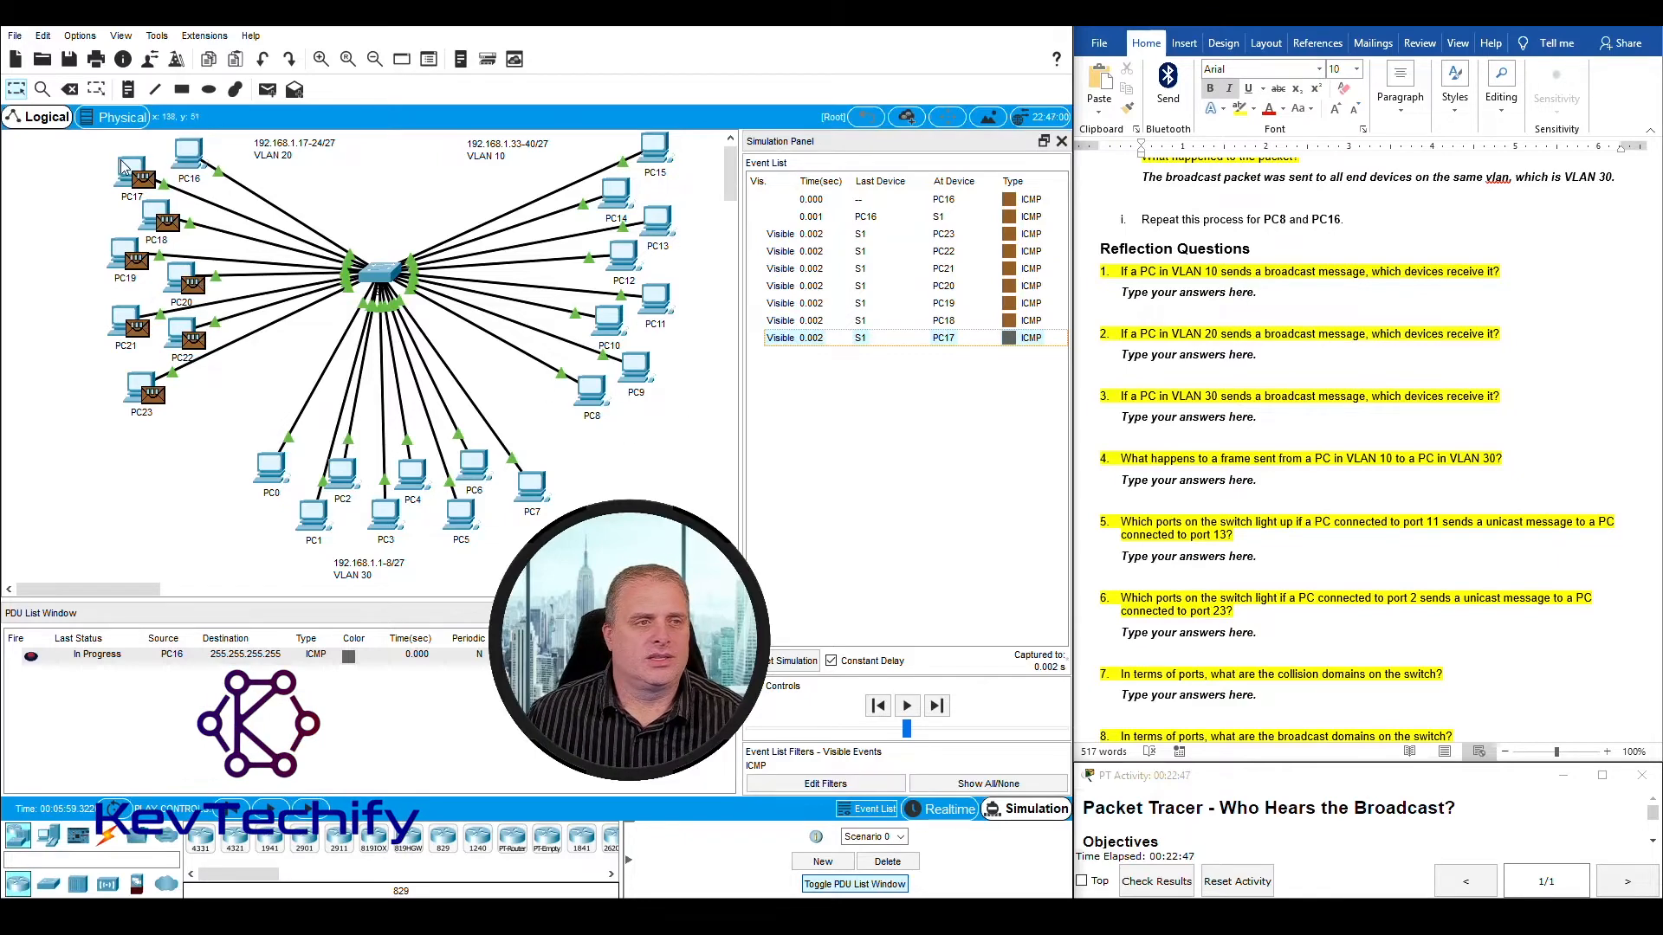
{"action": "left_click_drag", "start_coordinate": [689, 438], "coordinate": [562, 140]}
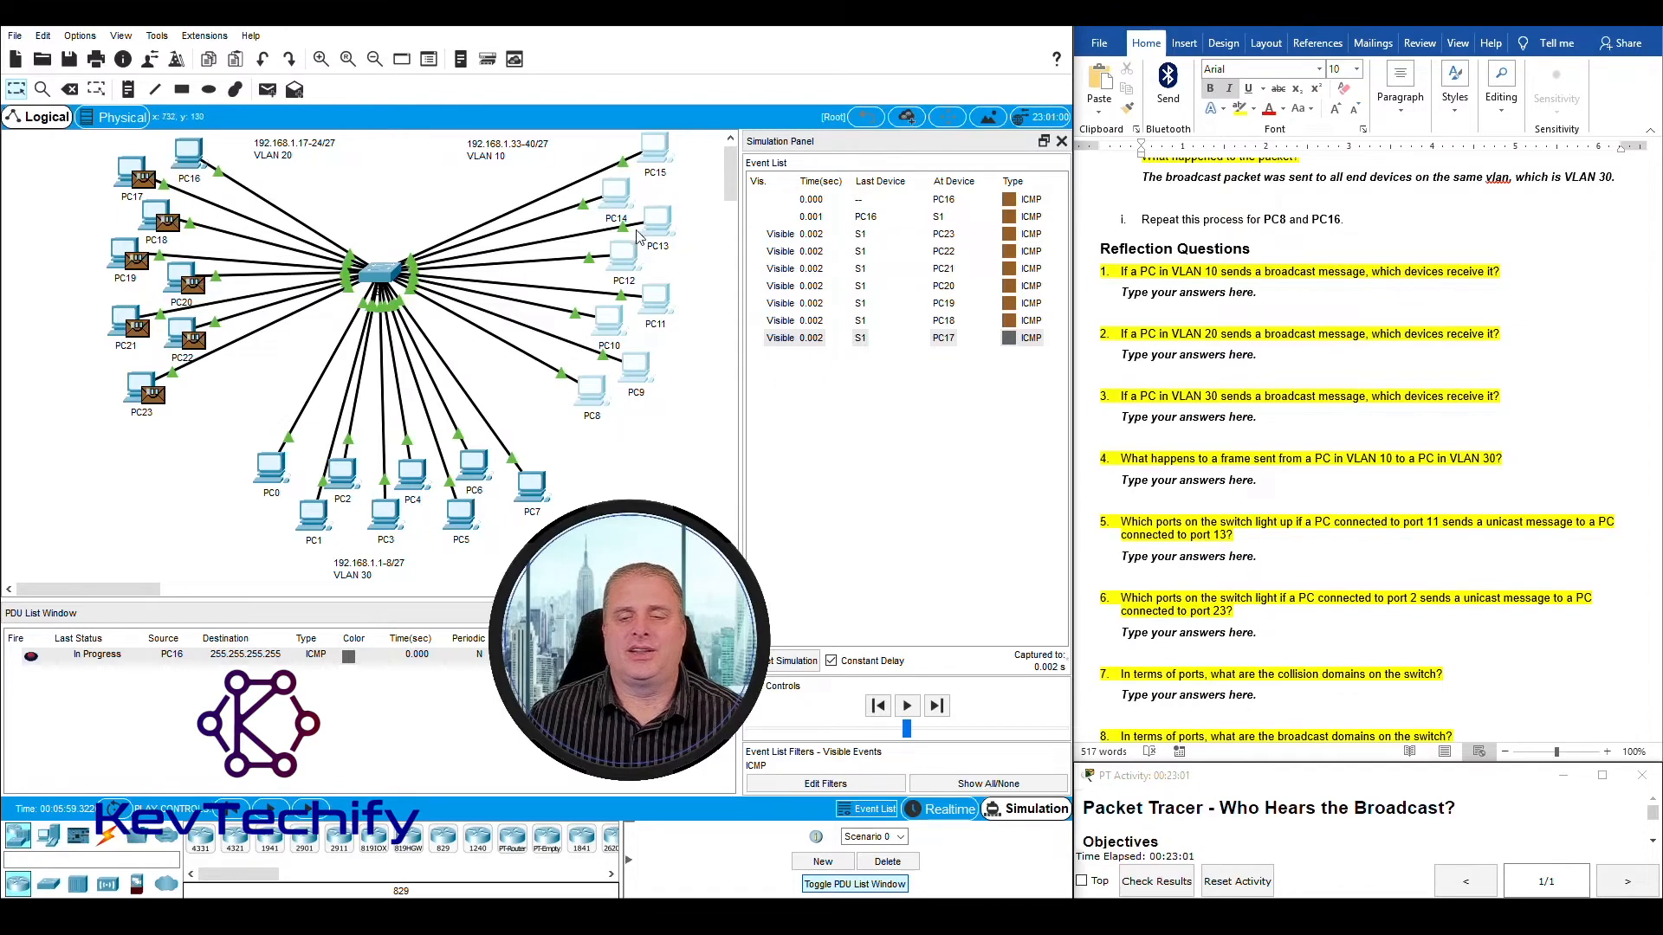
{"action": "left_click", "coordinate": [1256, 289]}
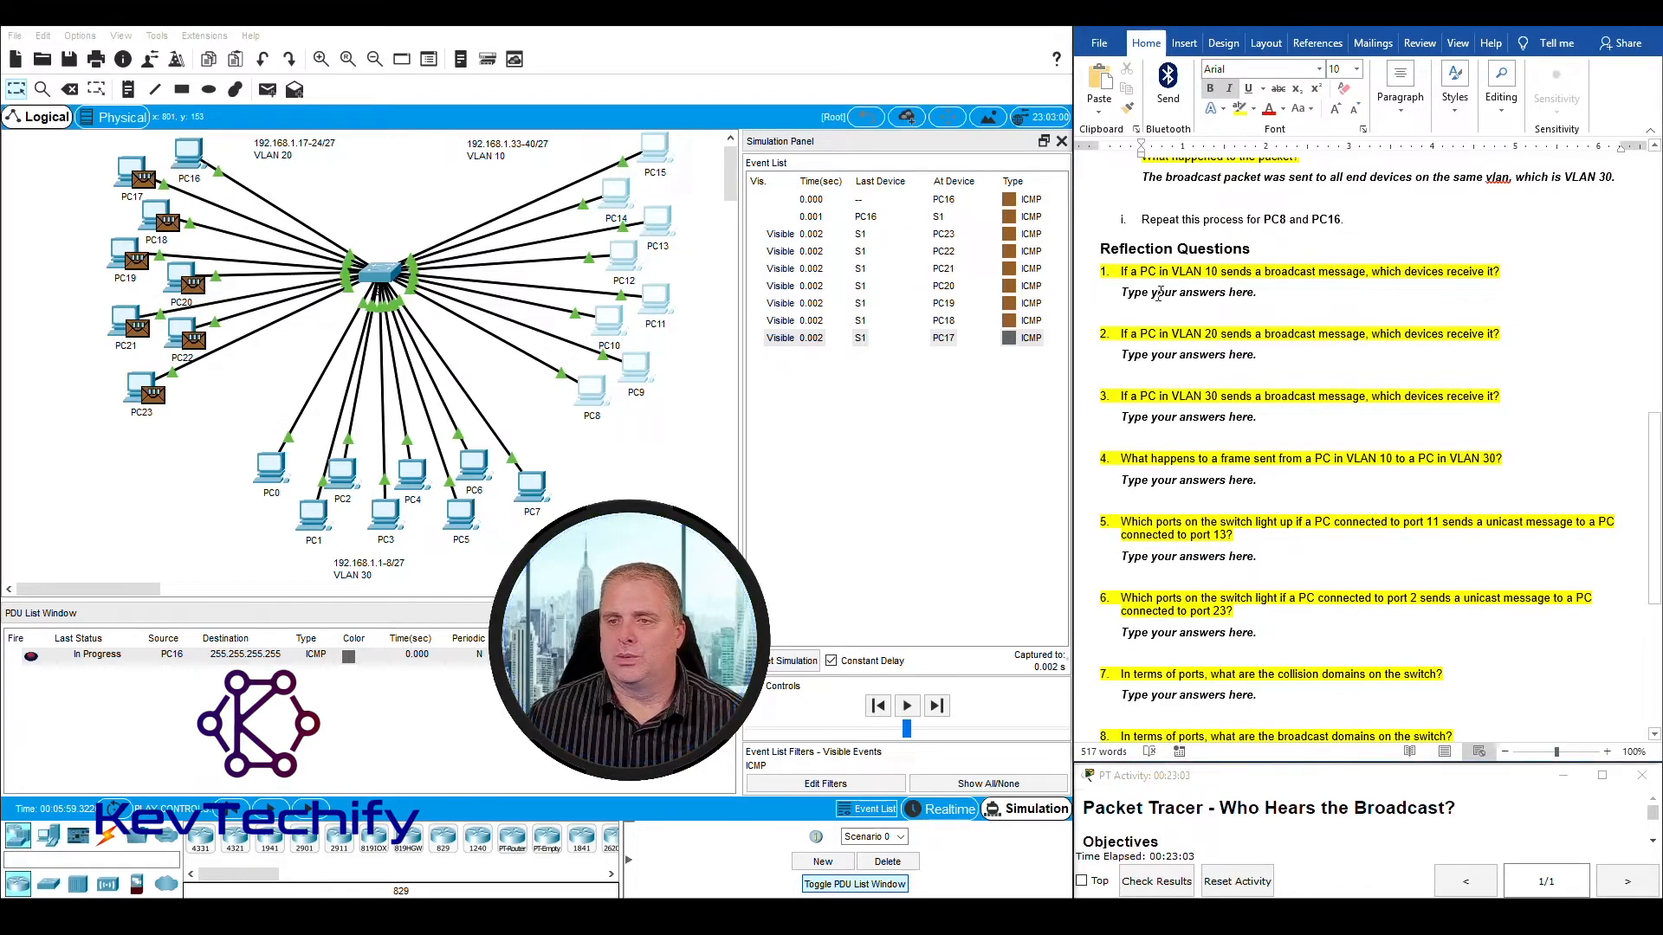
{"action": "left_click_drag", "start_coordinate": [1122, 293], "coordinate": [1258, 295]}
{"action": "type", "text": "All "}
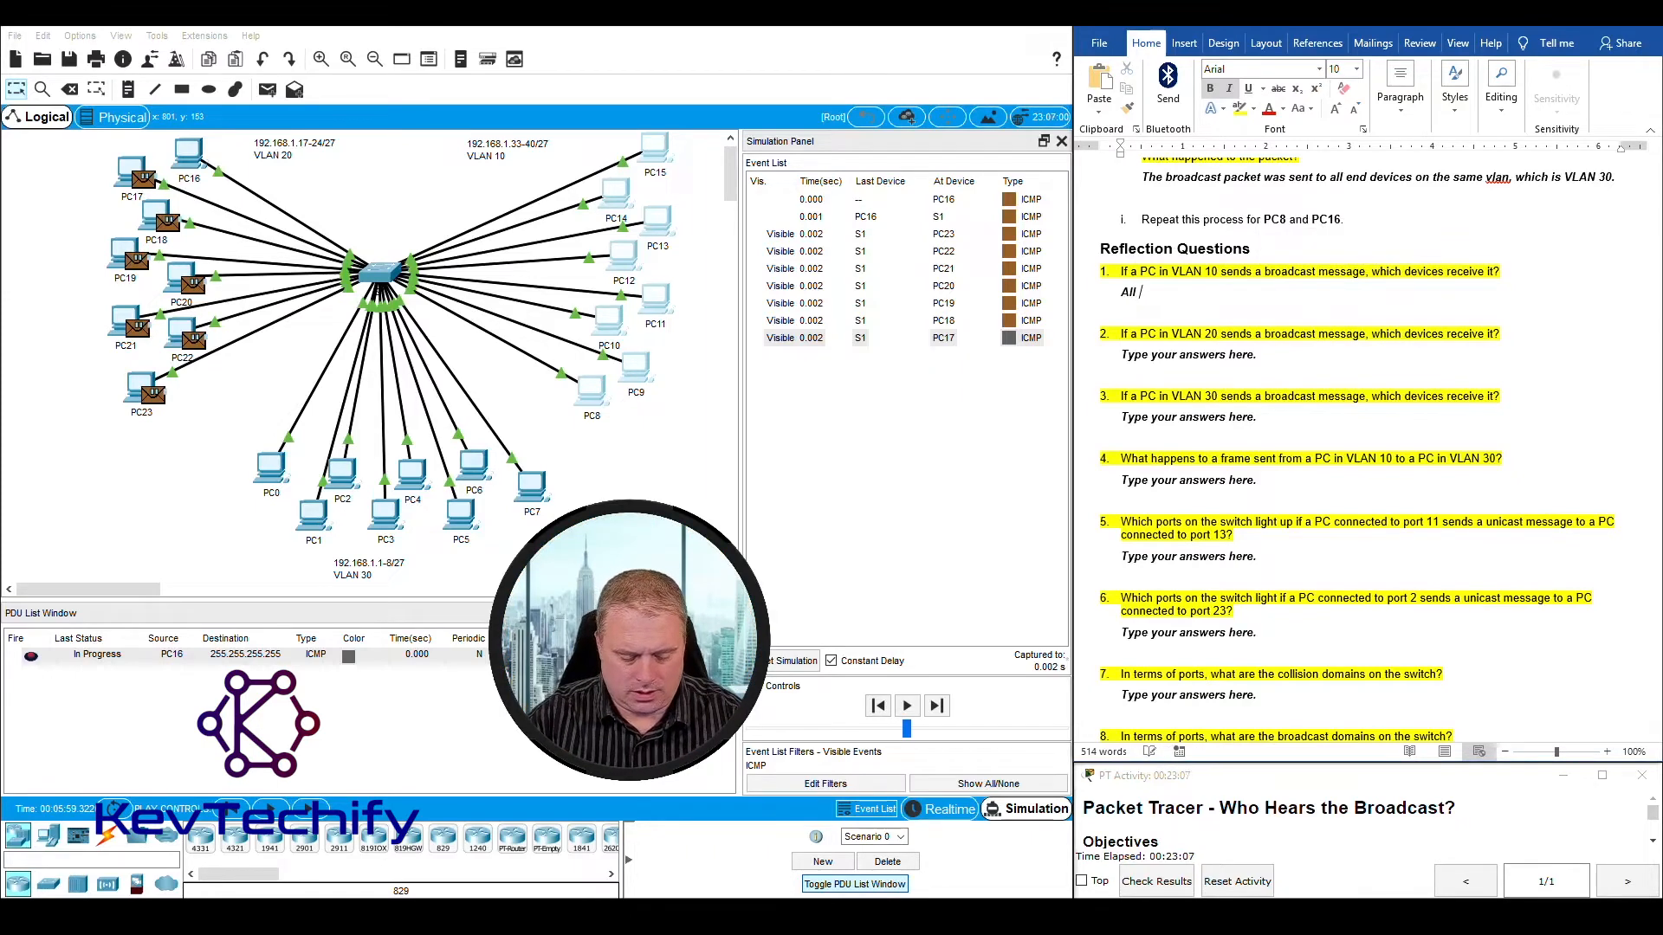
{"action": "type", "text": "end devices o"}
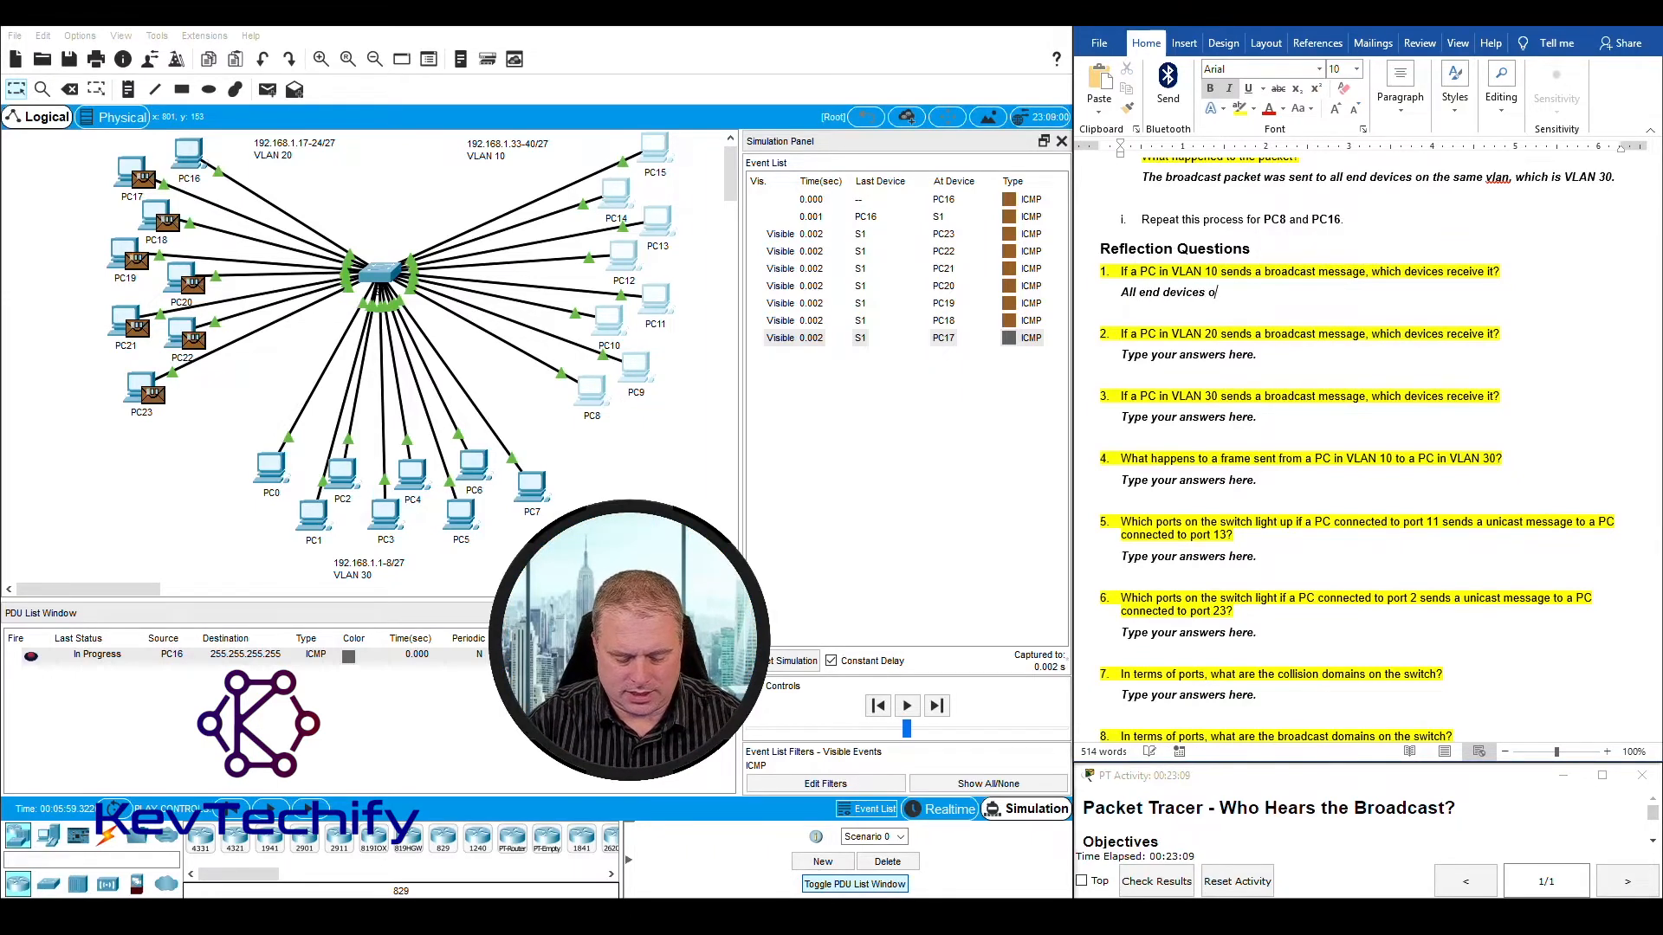
{"action": "type", "text": "n VLAN 10"}
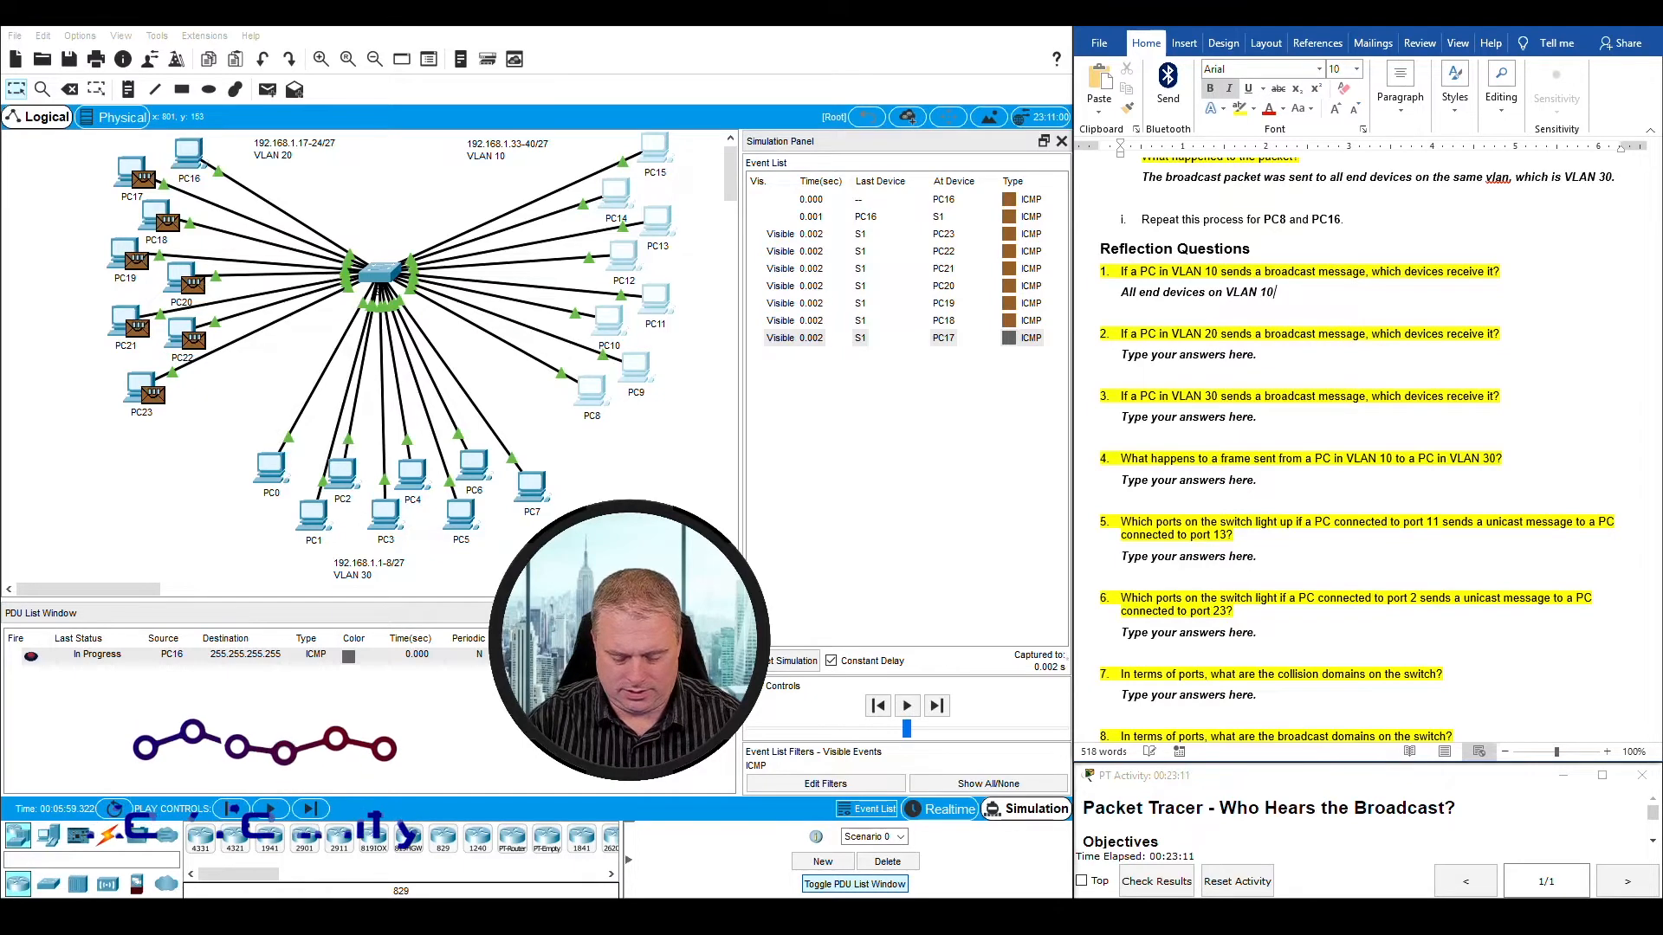
{"action": "type", "text": "."}
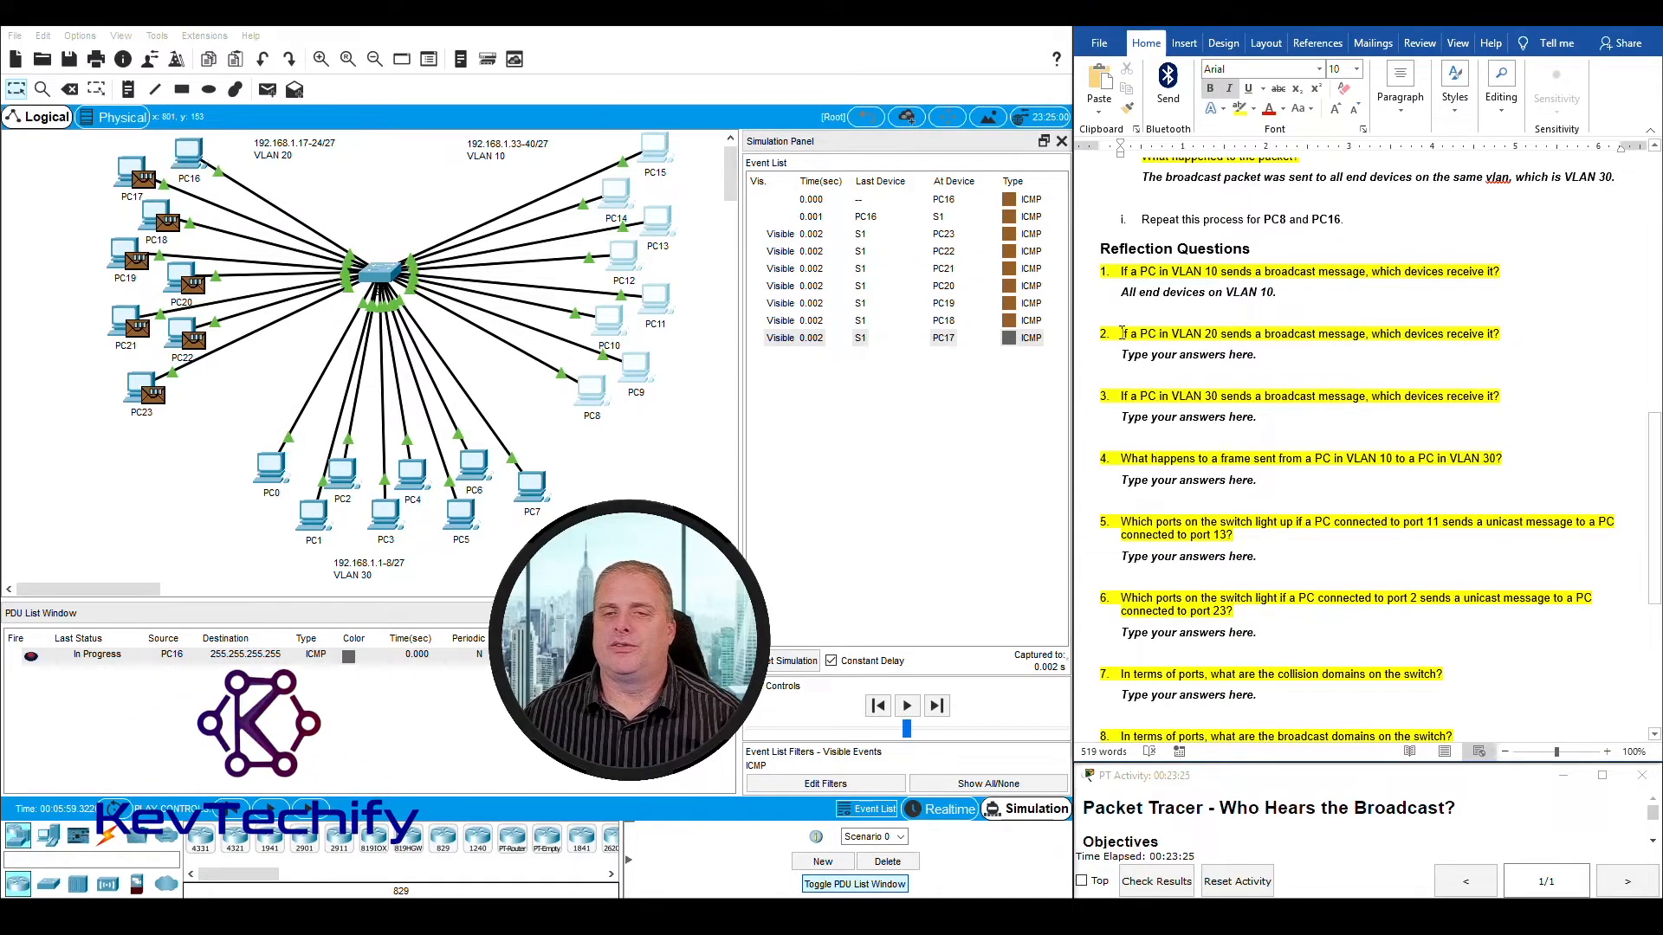
Step: Highlight reflection question 2 in the worksheet and select the VLAN 20 PCs, PC16 to PC23, in the topology
{"action": "left_click_drag", "start_coordinate": [1122, 333], "coordinate": [1505, 329]}
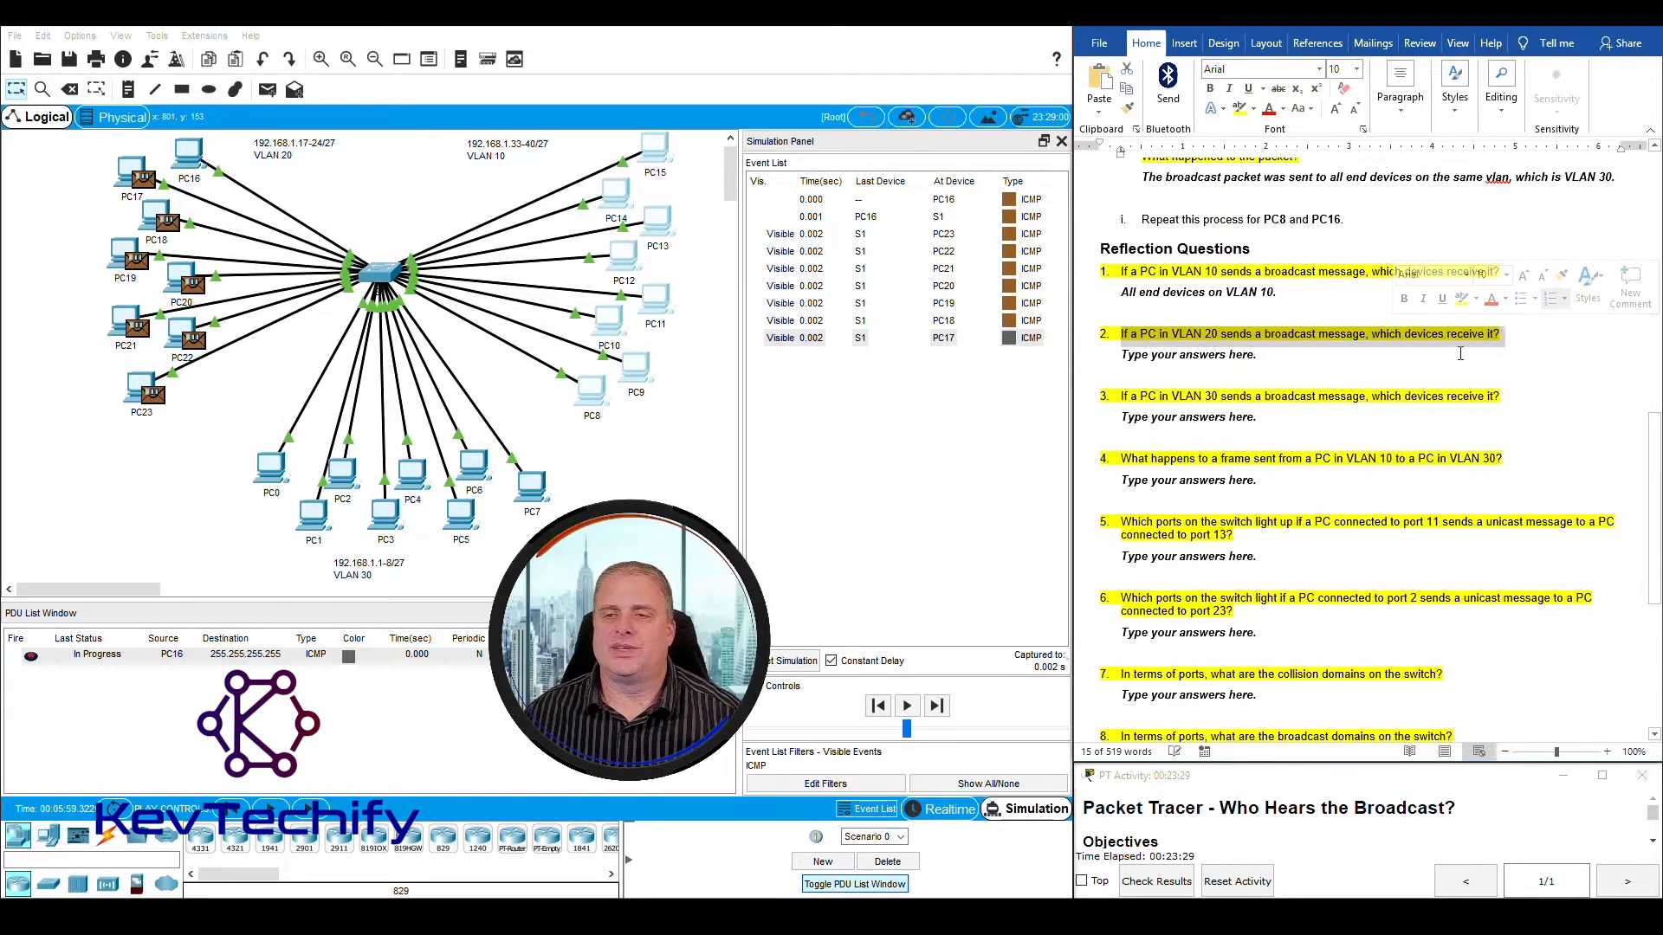
{"action": "left_click", "coordinate": [1458, 337]}
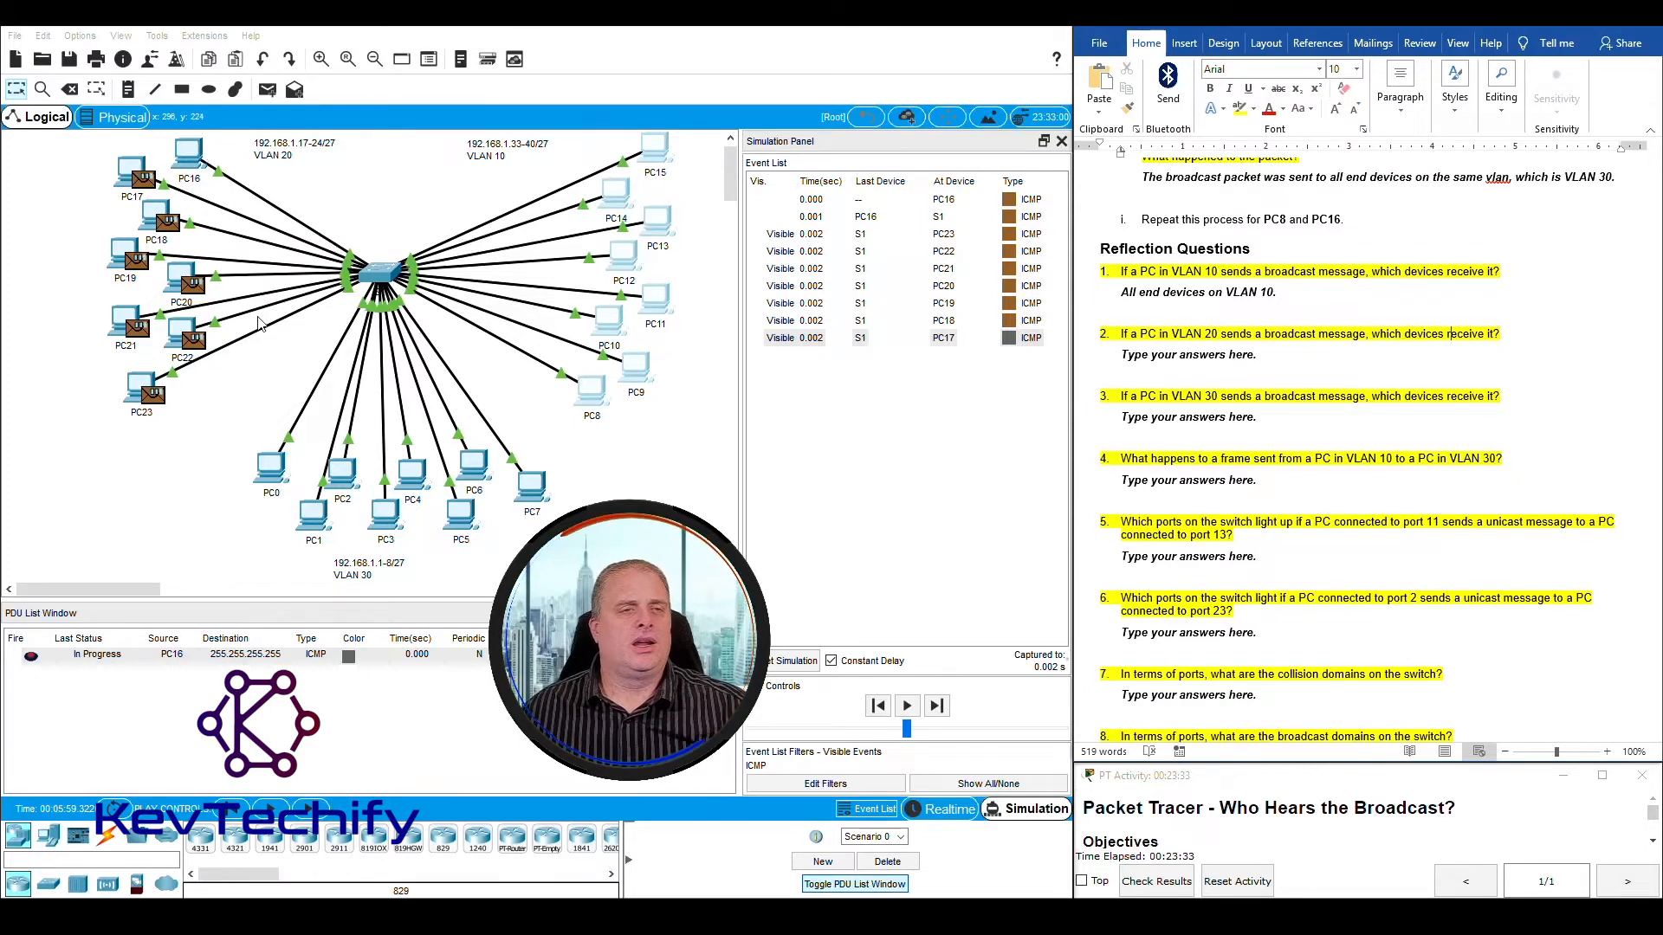
{"action": "left_click_drag", "start_coordinate": [270, 405], "coordinate": [76, 150]}
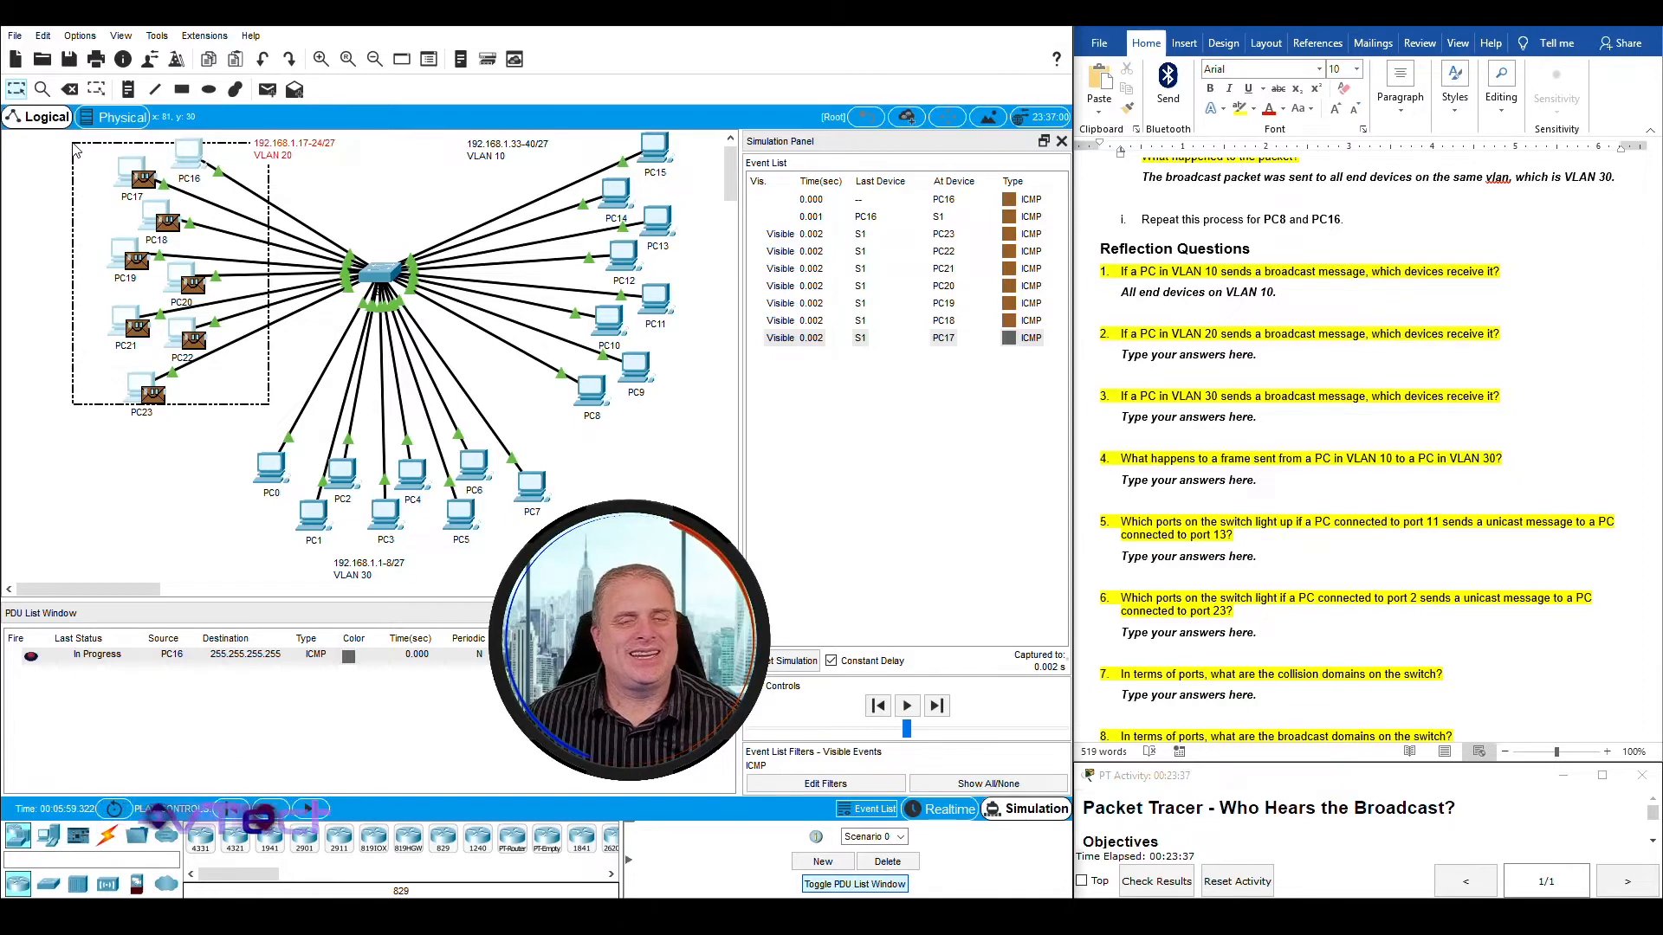
{"action": "left_click_drag", "start_coordinate": [75, 149], "coordinate": [76, 149]}
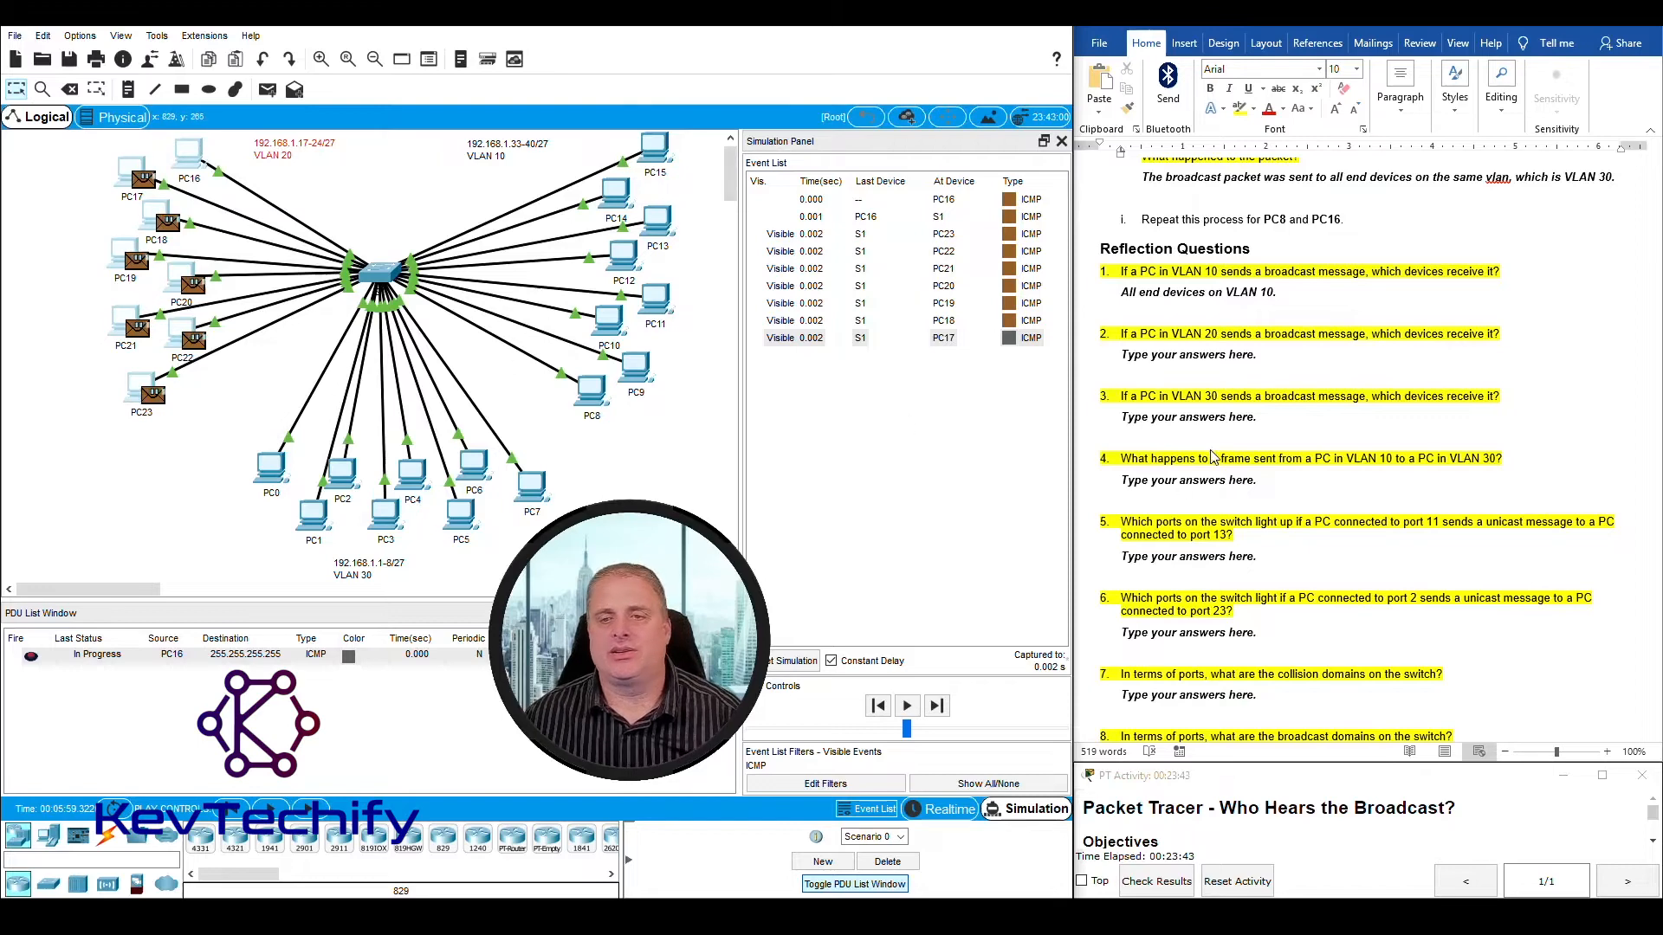
Step: Replace the answer placeholder under reflection question 2 with "All end devices on VLAN 20."
{"action": "left_click", "coordinate": [1214, 356]}
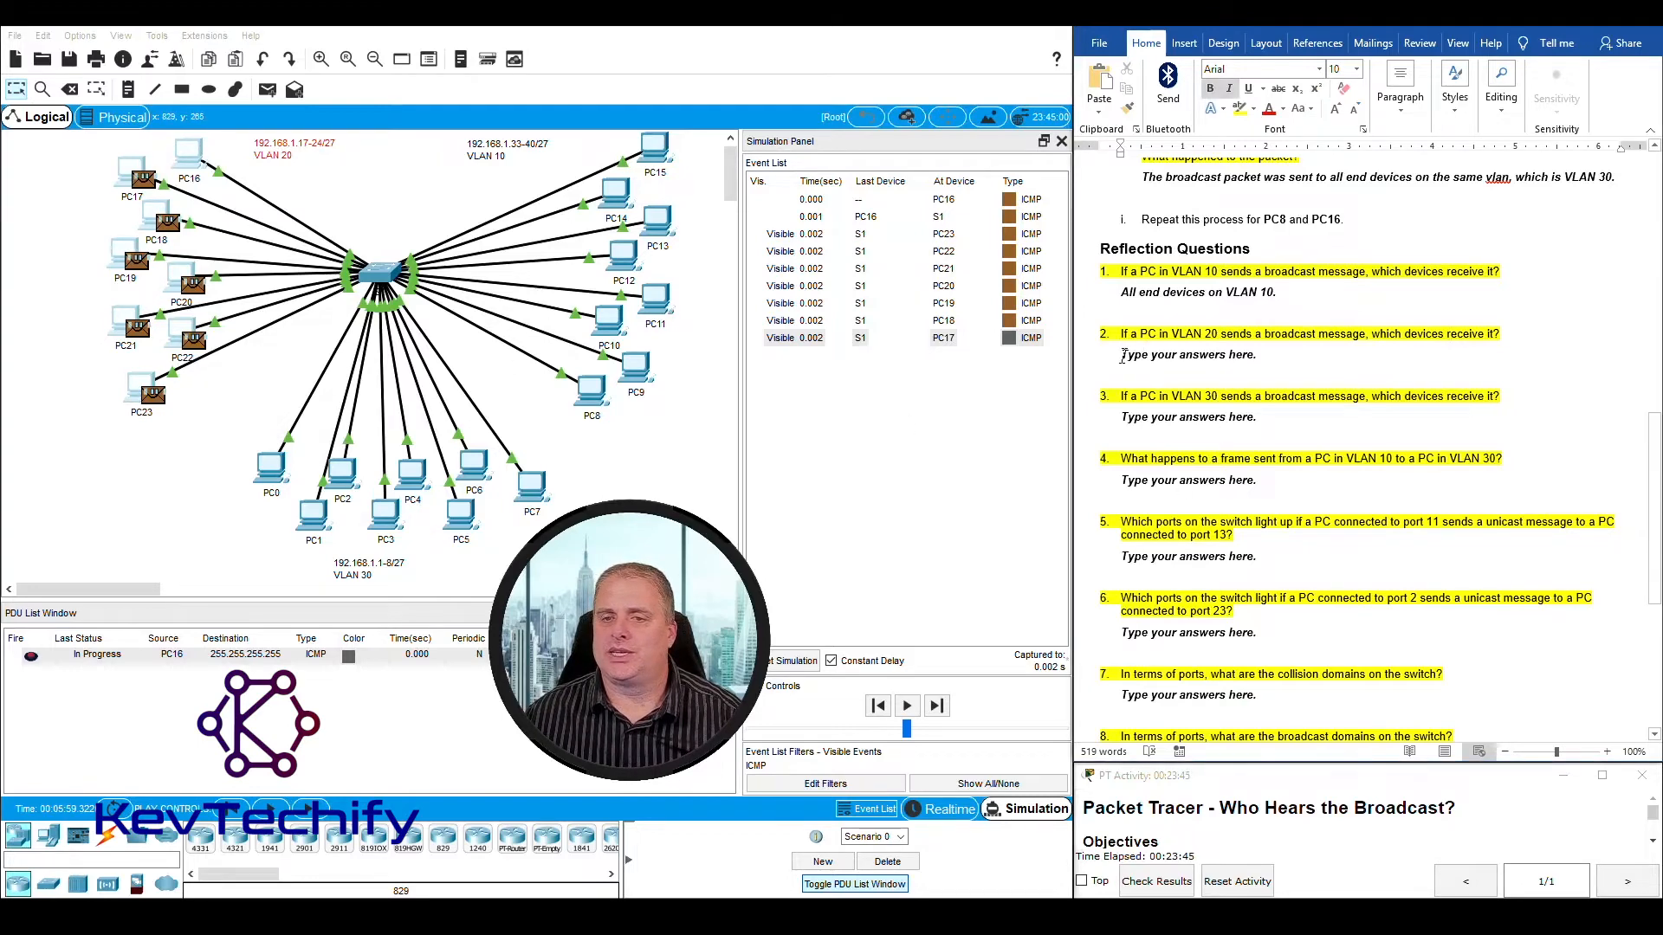
{"action": "left_click_drag", "start_coordinate": [1123, 355], "coordinate": [1242, 357]}
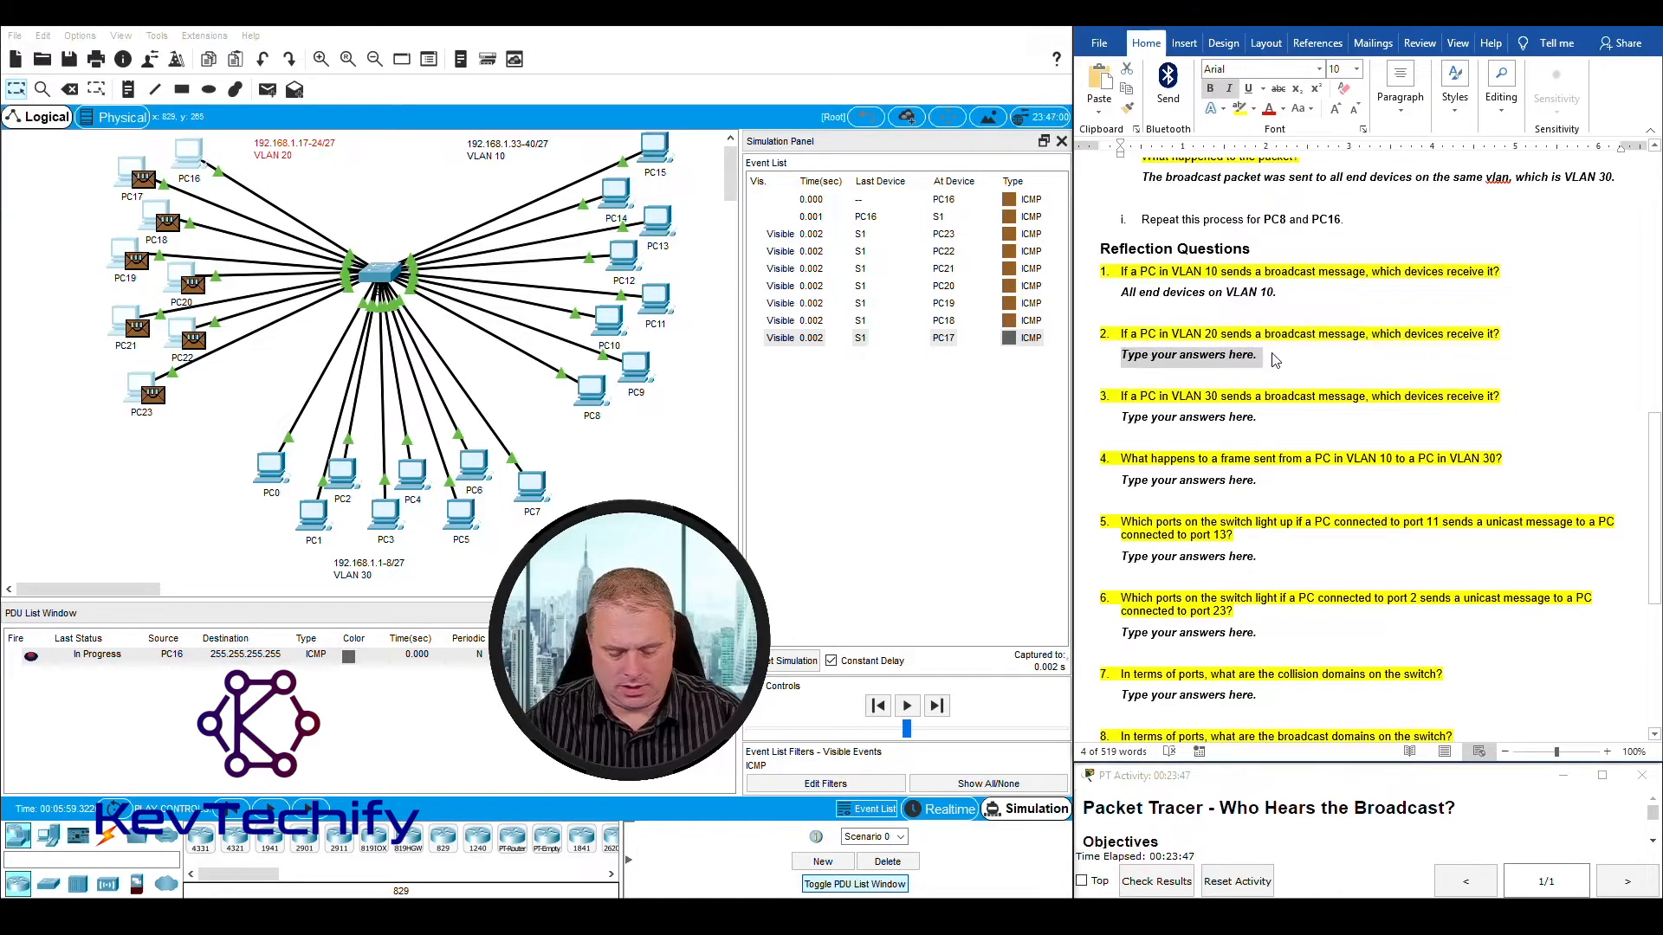
{"action": "type", "text": "All end d"}
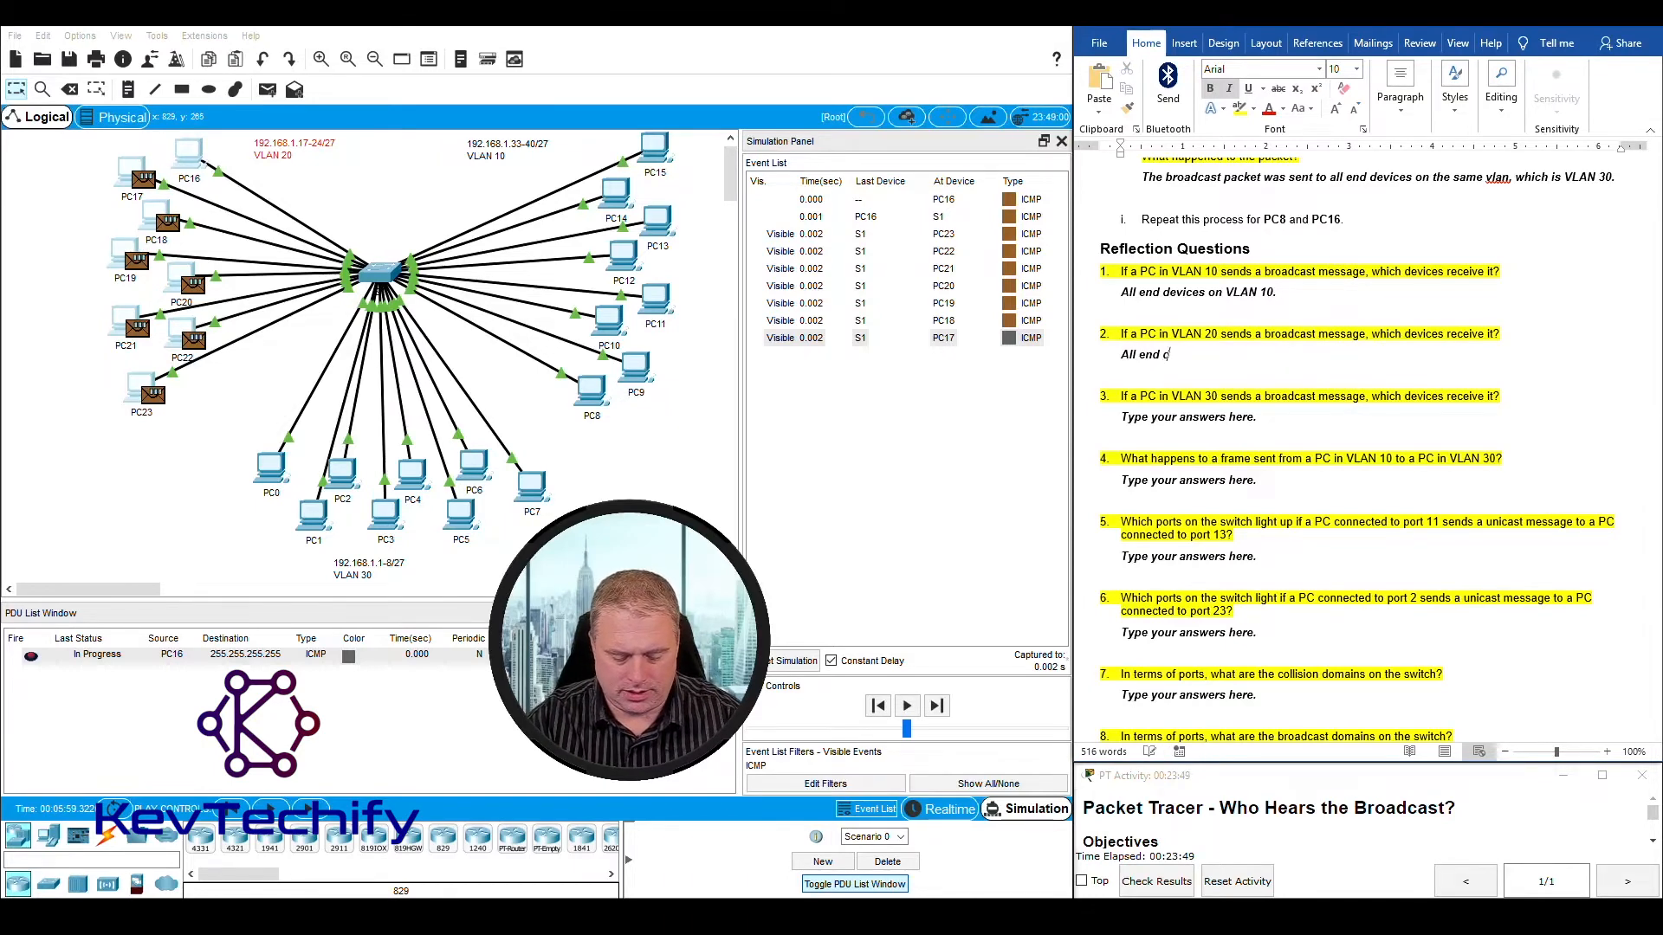
{"action": "type", "text": "evices in"}
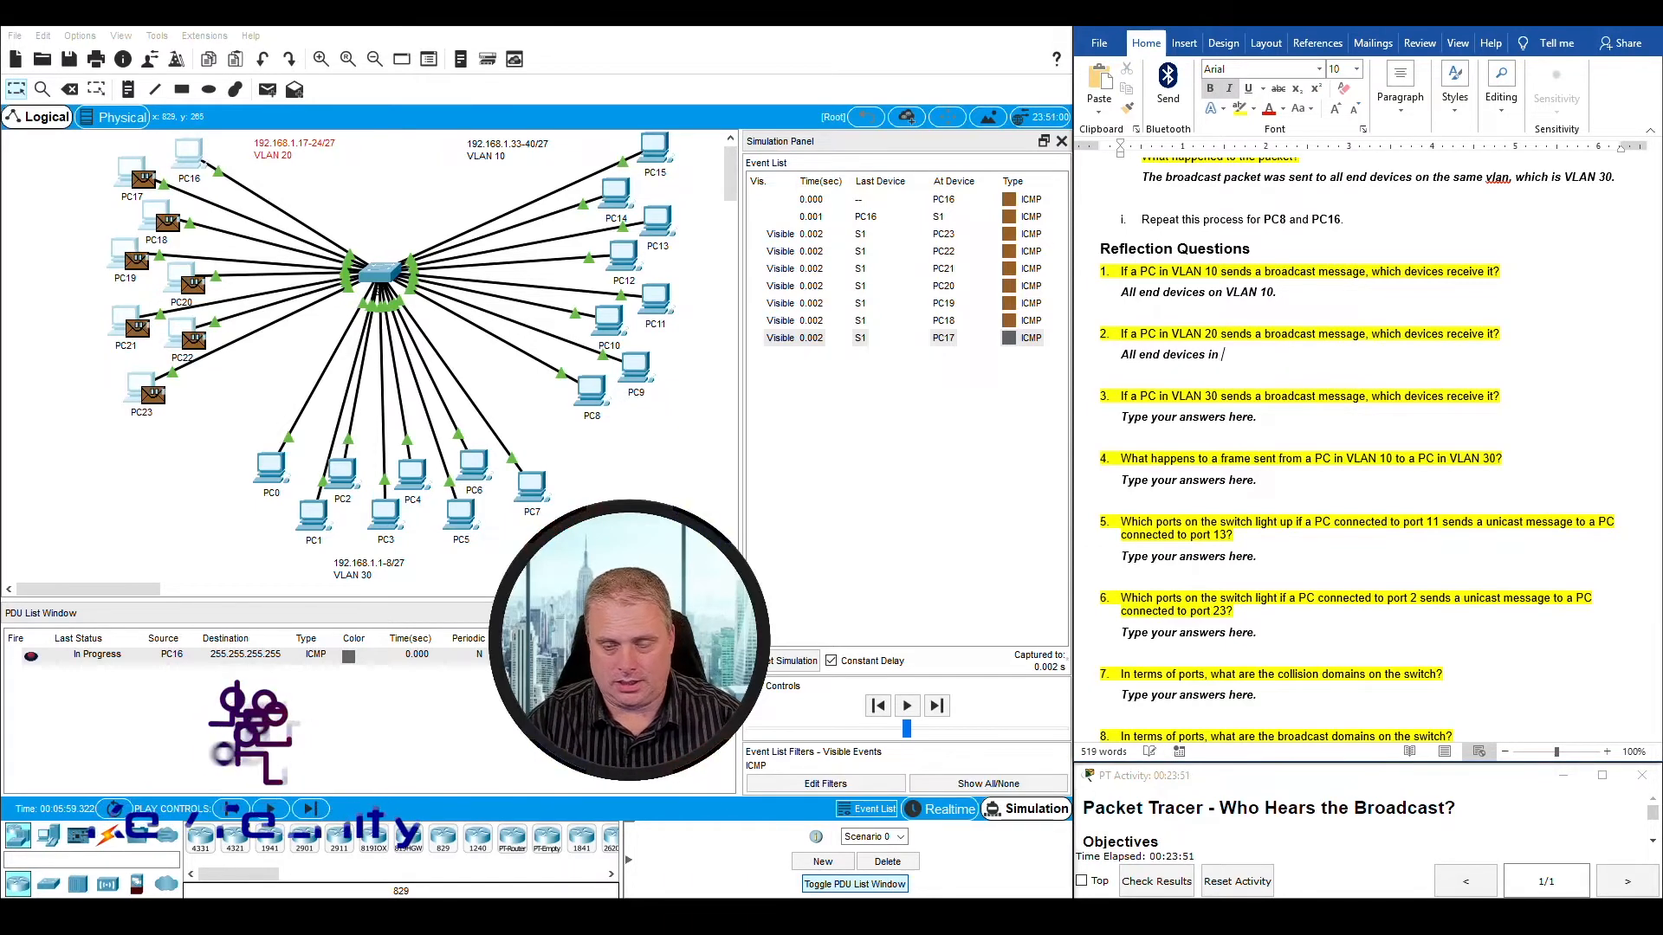
{"action": "key", "text": "BackSpace"}
{"action": "key", "text": "BackSpace"}
{"action": "type", "text": "on"}
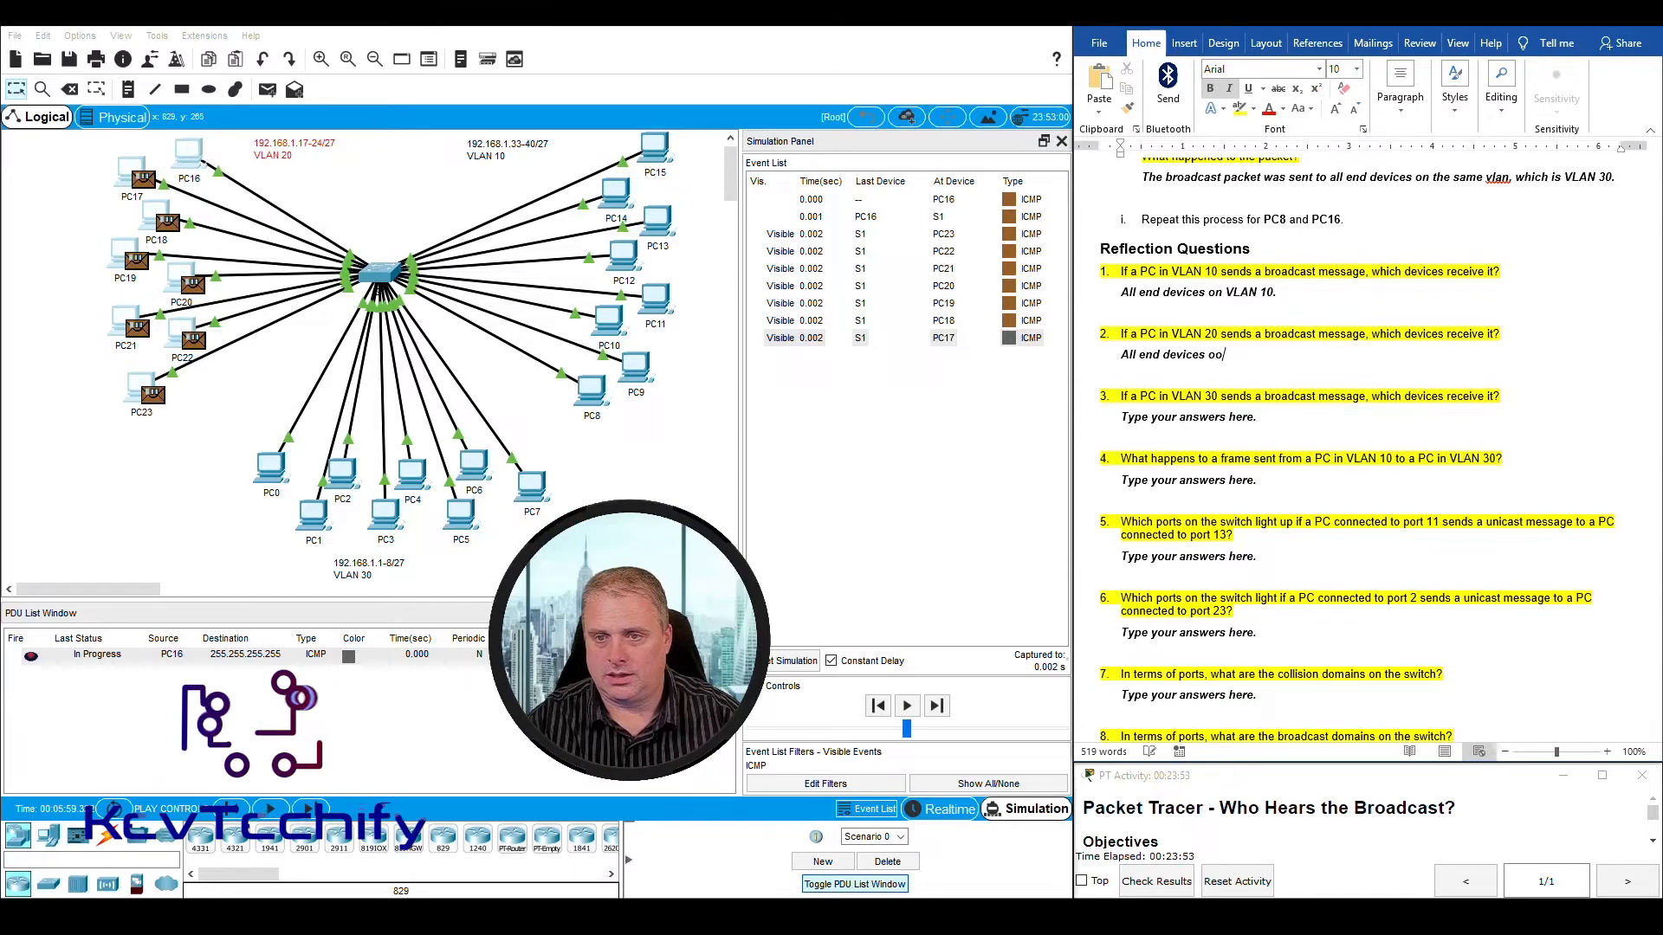
{"action": "type", "text": " VLAN 20."}
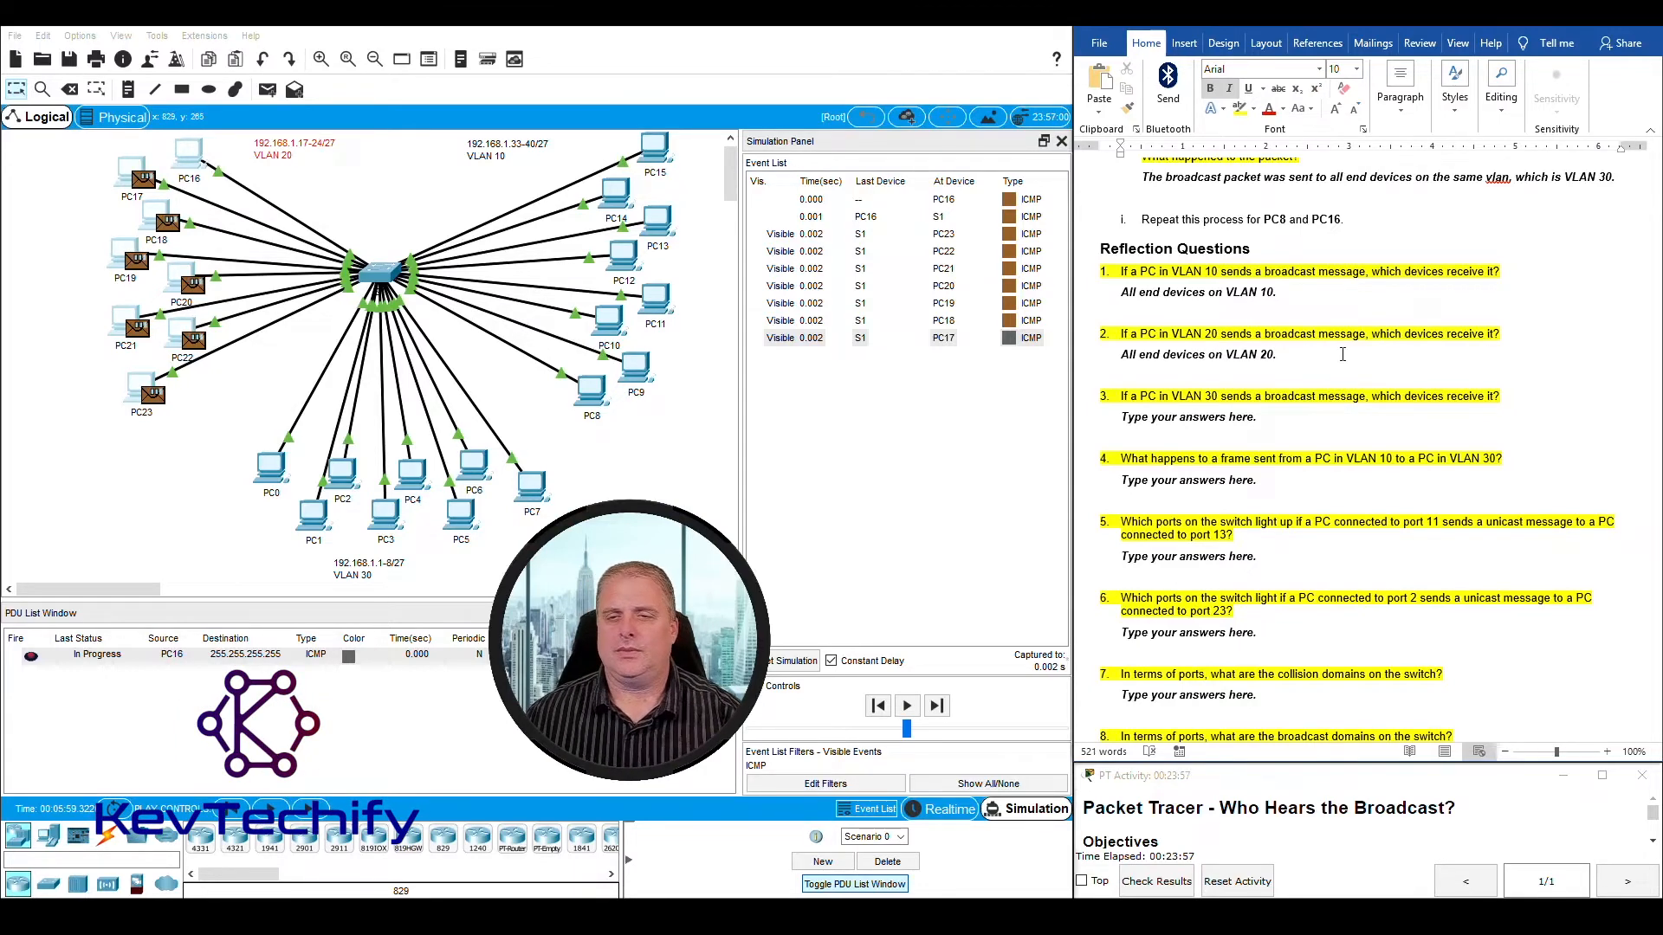
Step: Go to reflection question 3 and select the VLAN 30 PCs, PC0 to PC7, in the topology
{"action": "left_click", "coordinate": [1121, 396]}
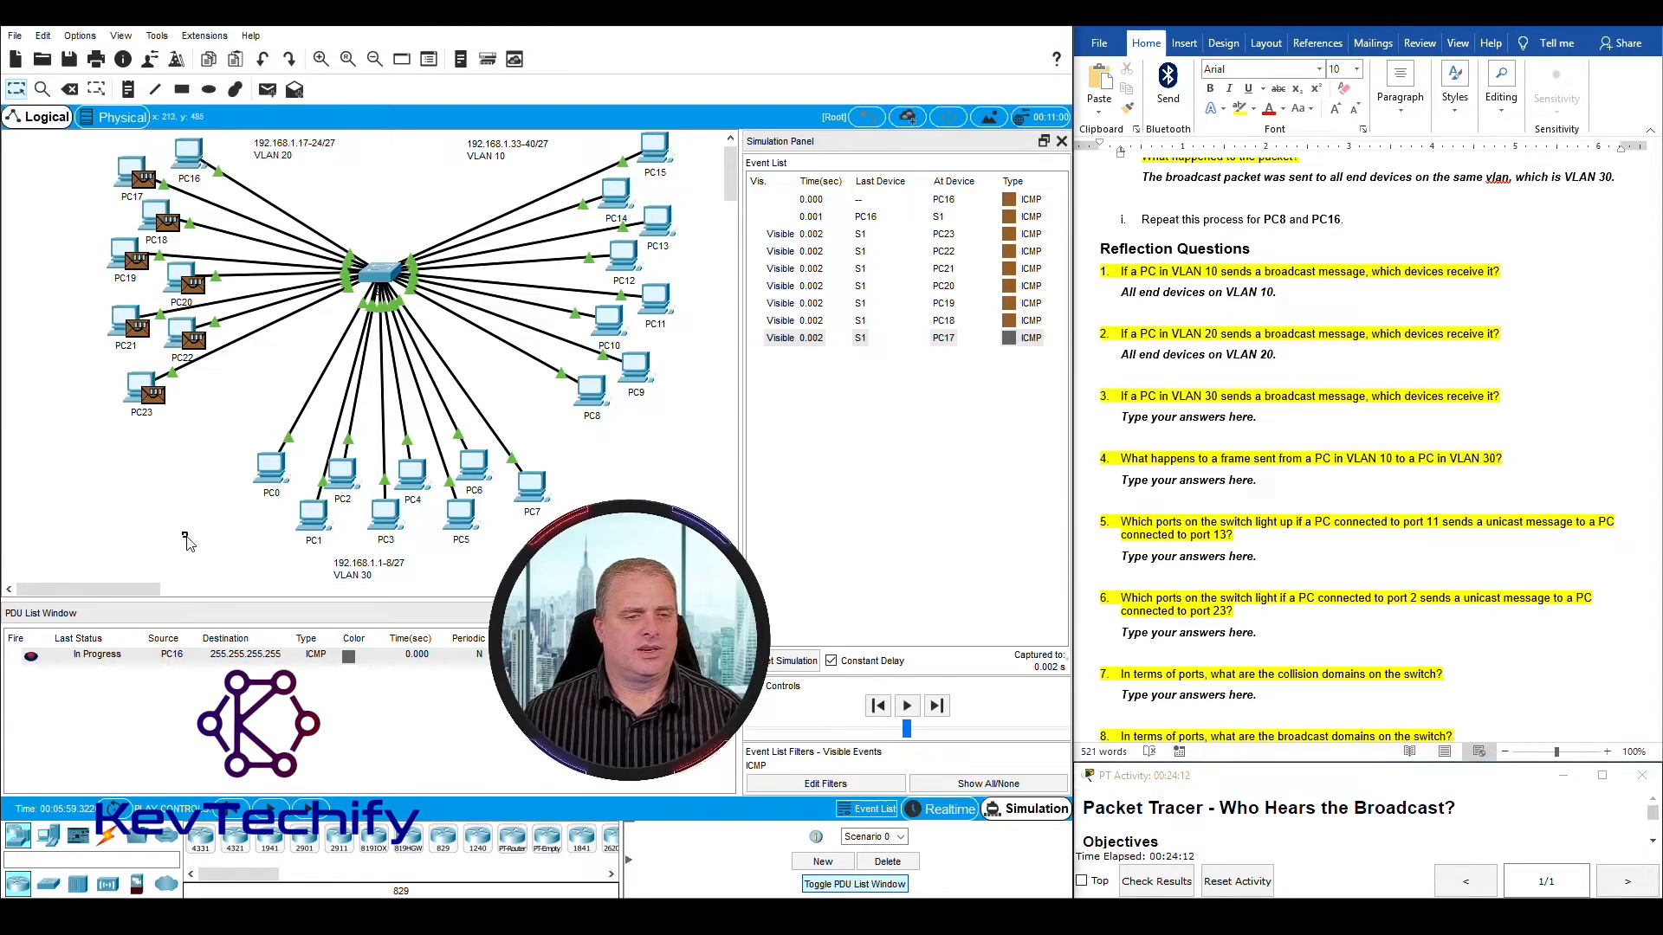
{"action": "left_click_drag", "start_coordinate": [183, 532], "coordinate": [572, 449]}
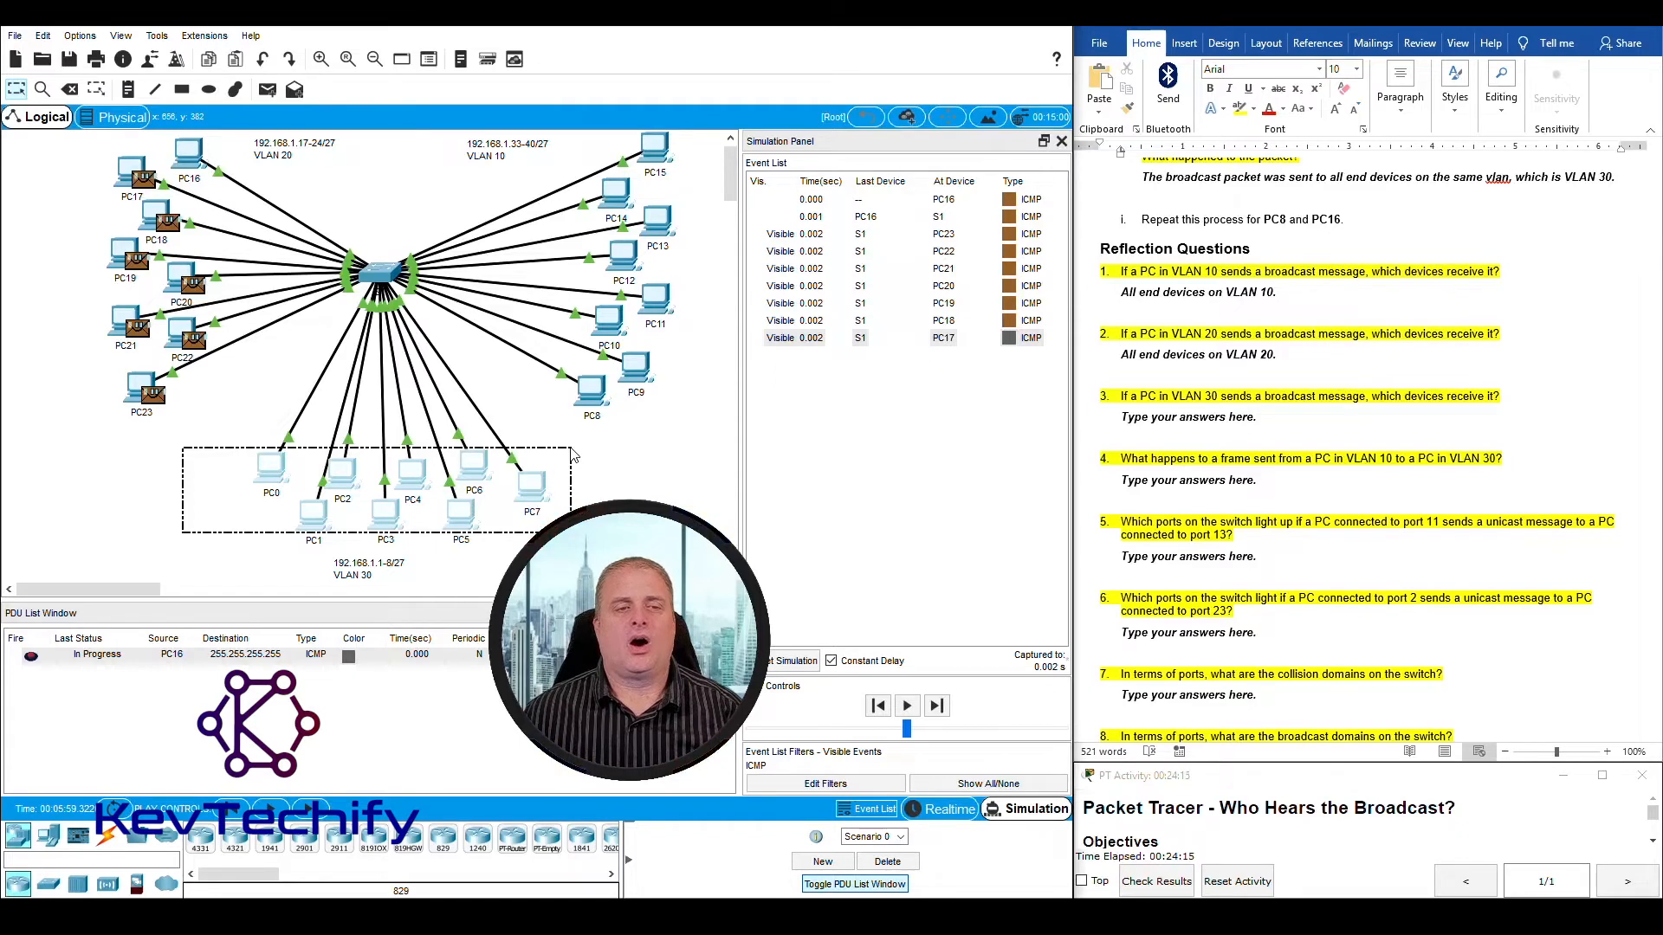
{"action": "left_click_drag", "start_coordinate": [571, 448], "coordinate": [572, 456]}
Step: Replace the answer placeholder under reflection question 3 with "All end devices on VLAN 30."
{"action": "left_click", "coordinate": [1193, 425]}
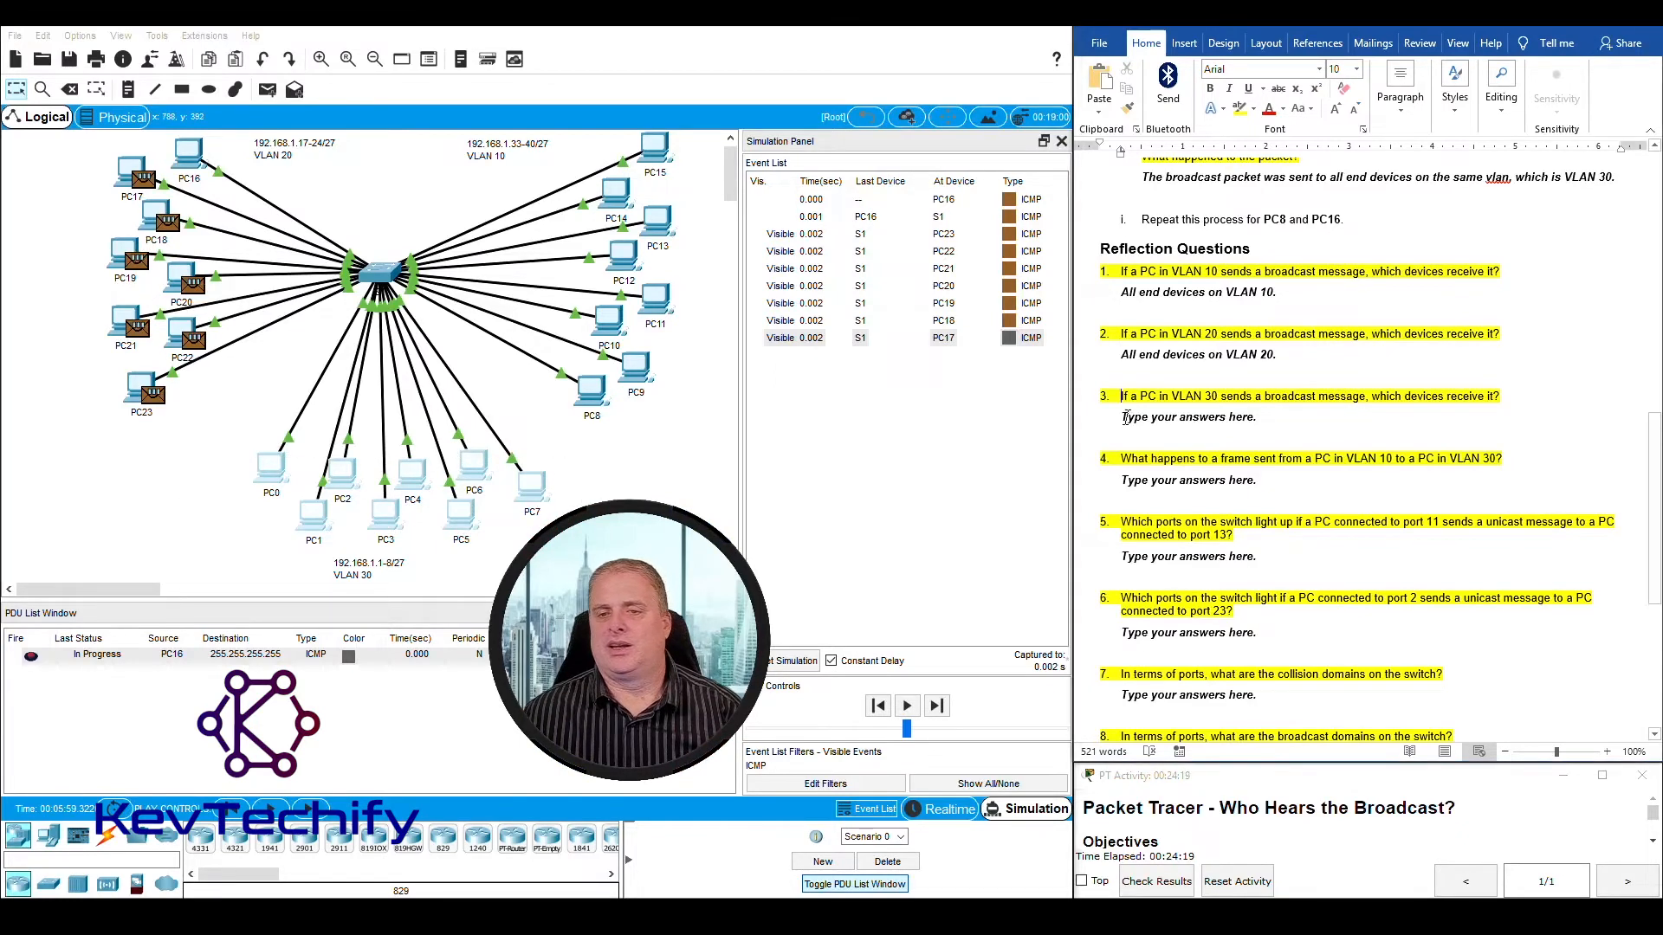
{"action": "triple_click", "coordinate": [1193, 420]}
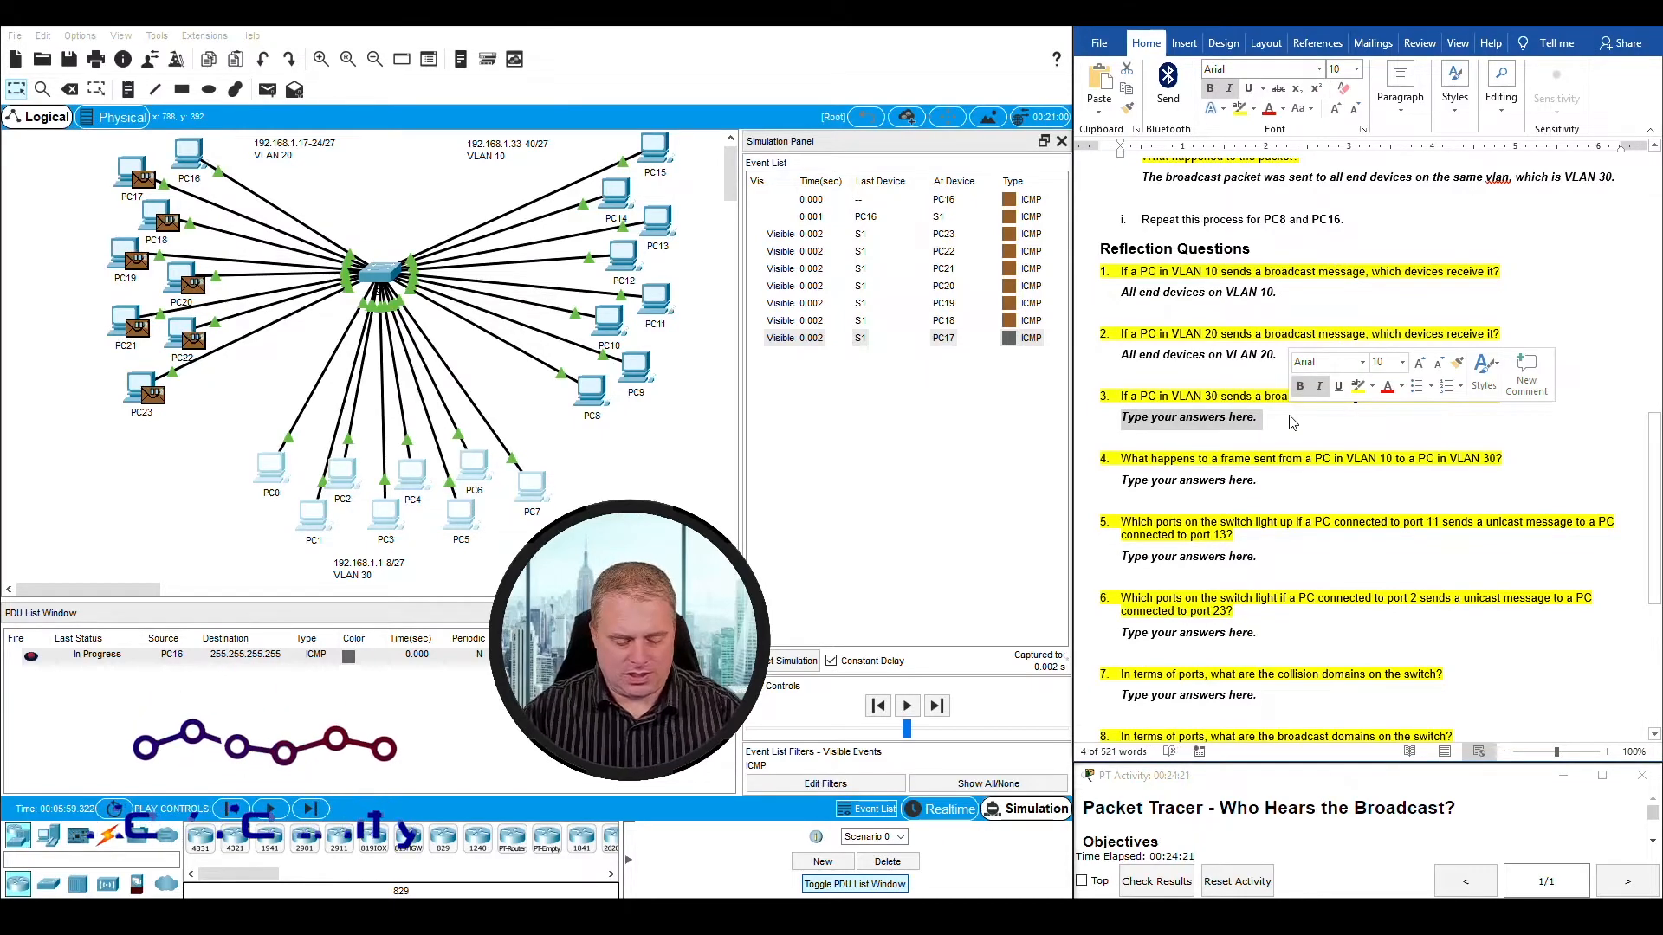
{"action": "type", "text": "All devies"}
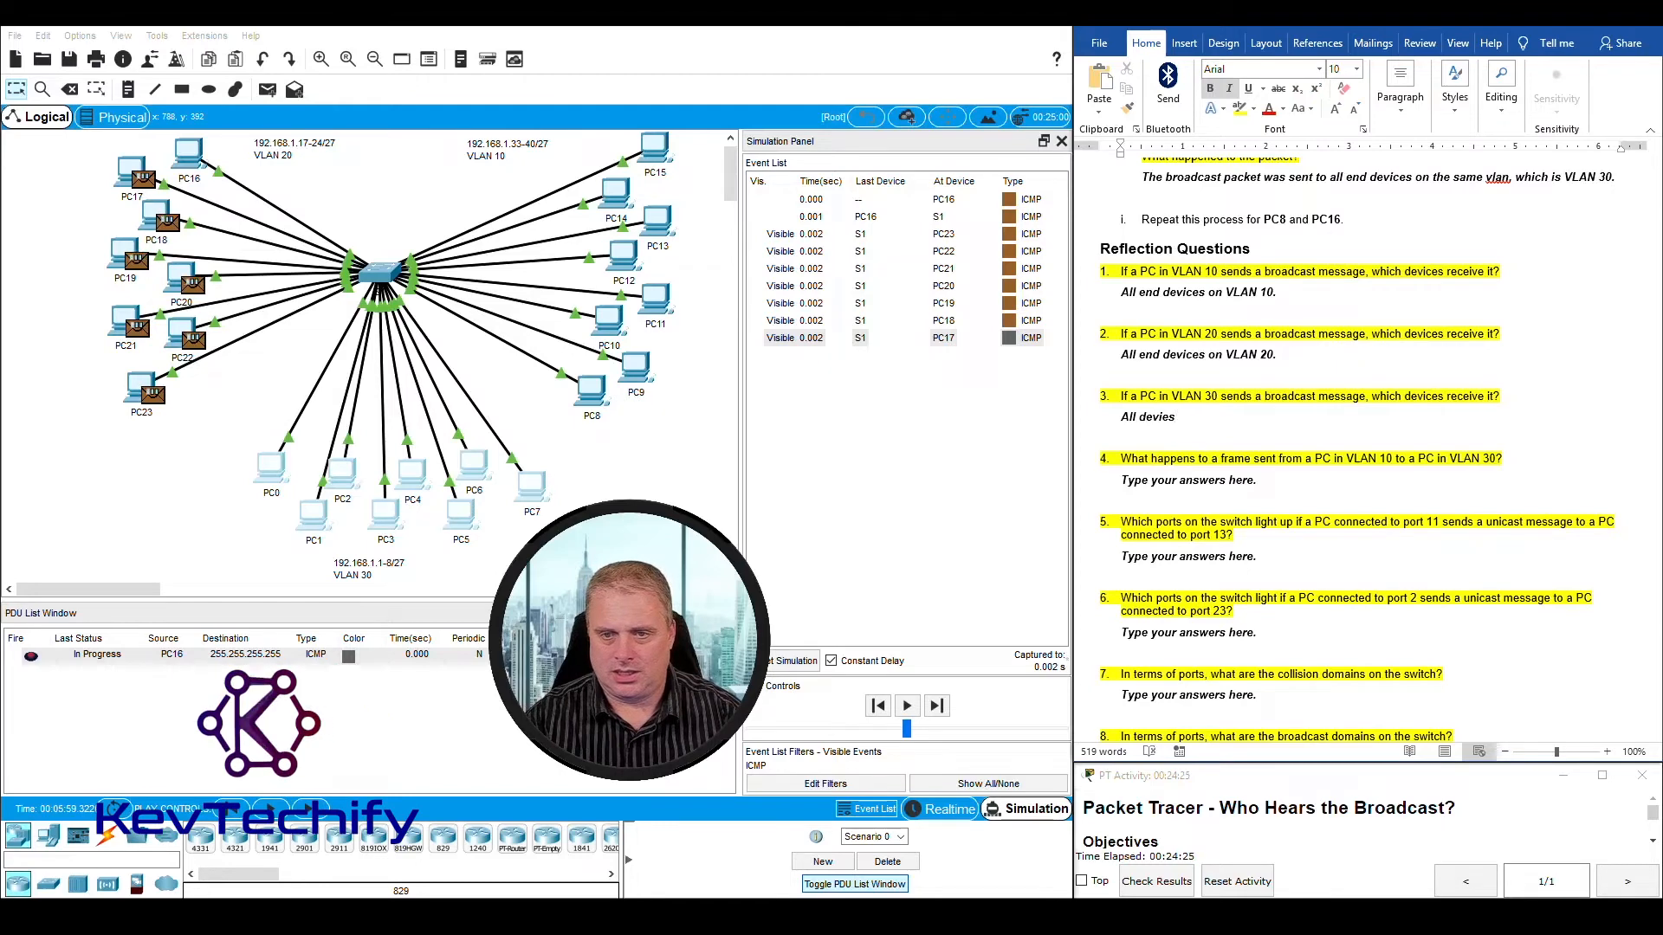
{"action": "key", "text": "BackSpace"}
{"action": "key", "text": "BackSpace"}
{"action": "key", "text": "BackSpace"}
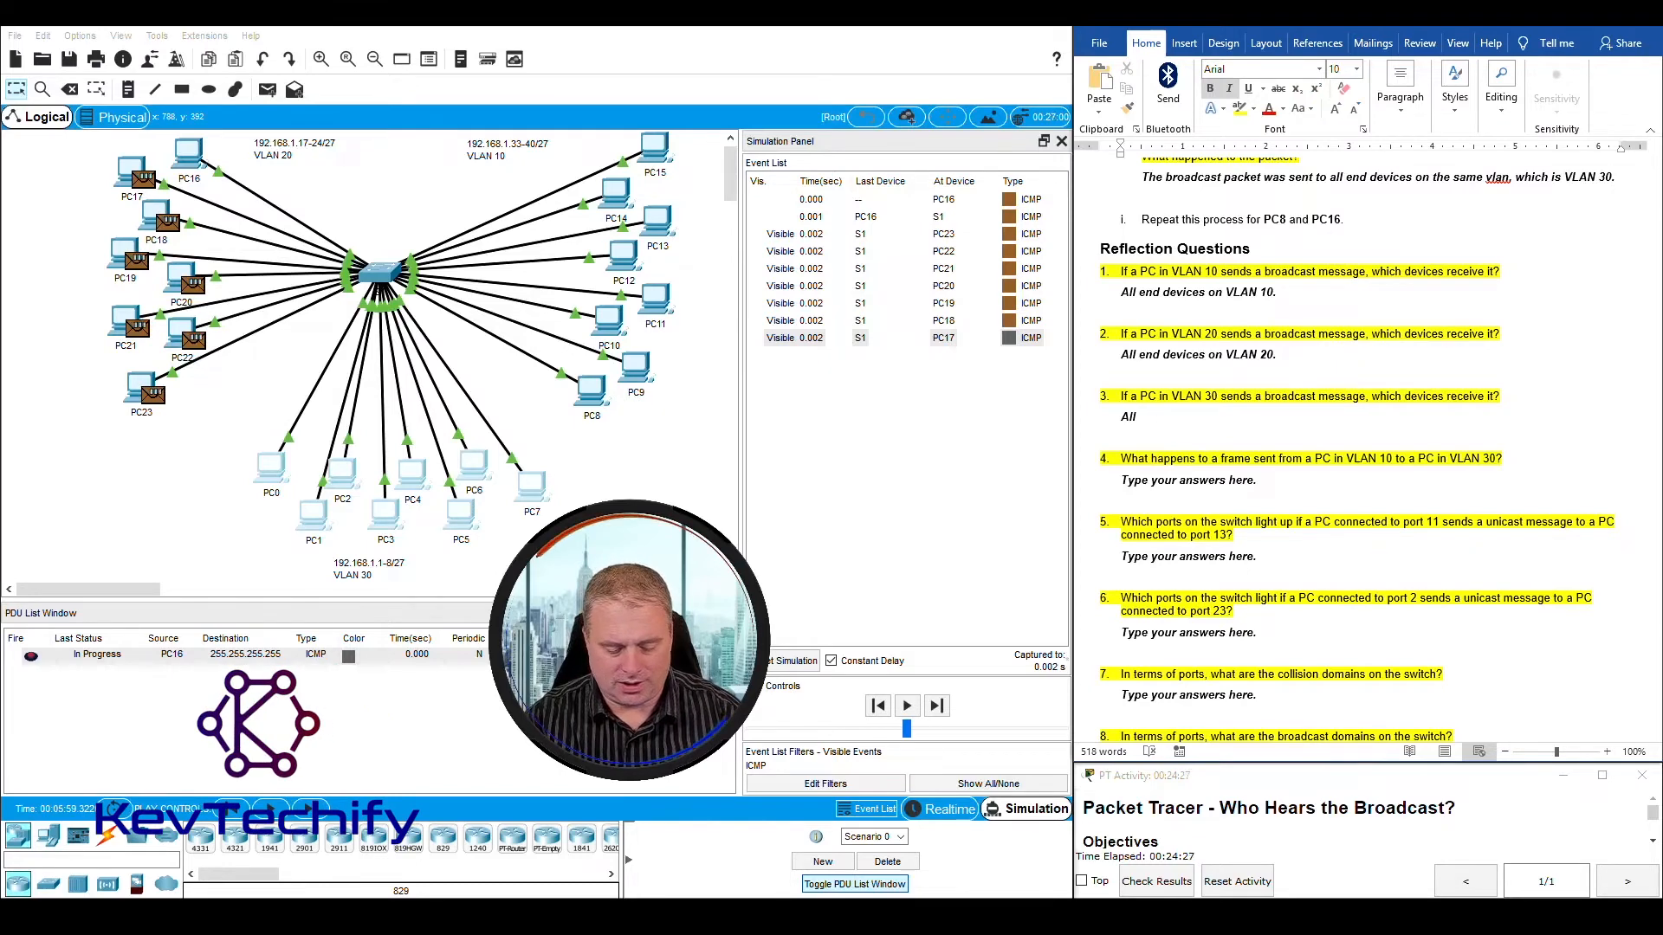
{"action": "type", "text": "end devices"}
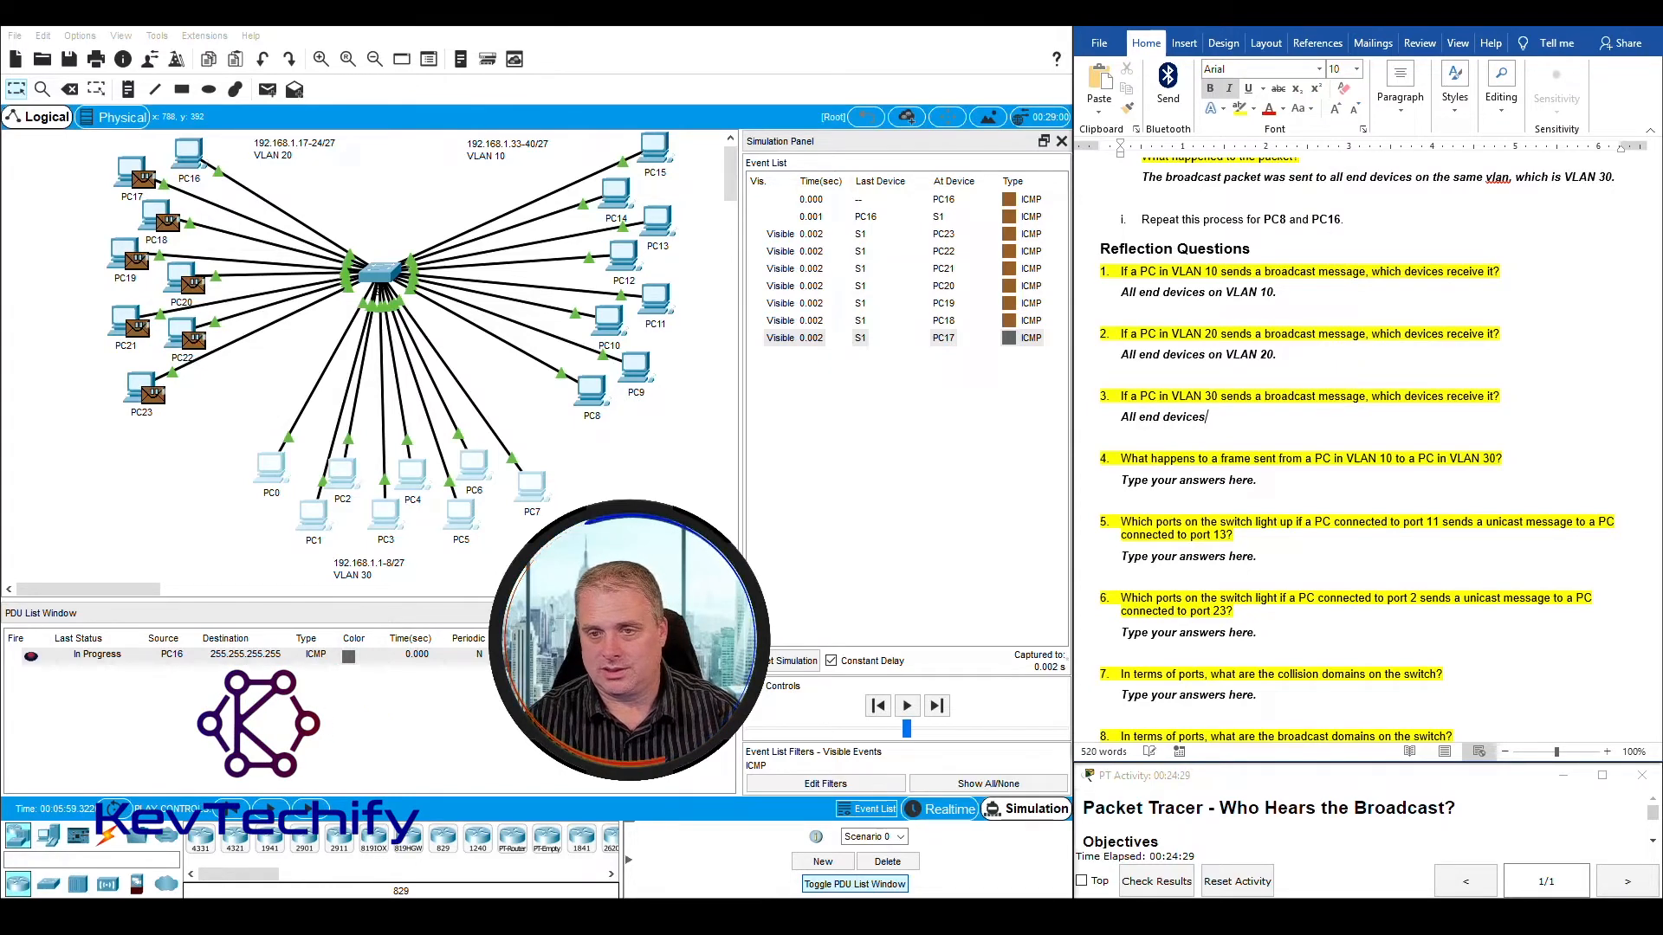
{"action": "type", "text": " on VLAN"}
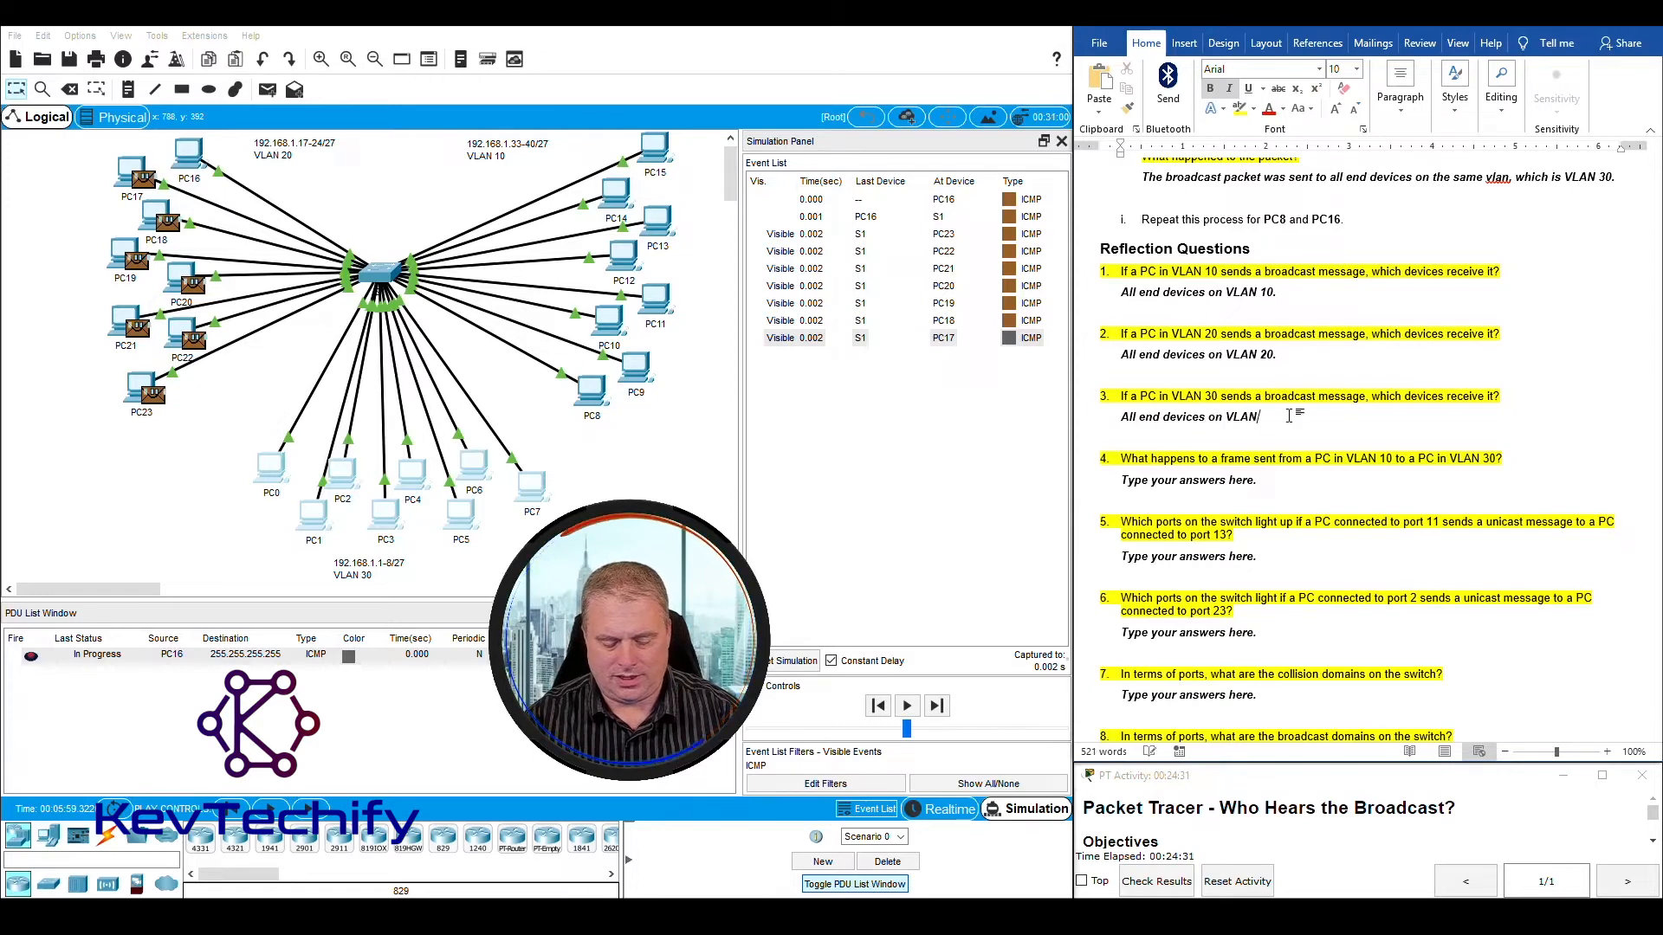
{"action": "type", "text": " 30."}
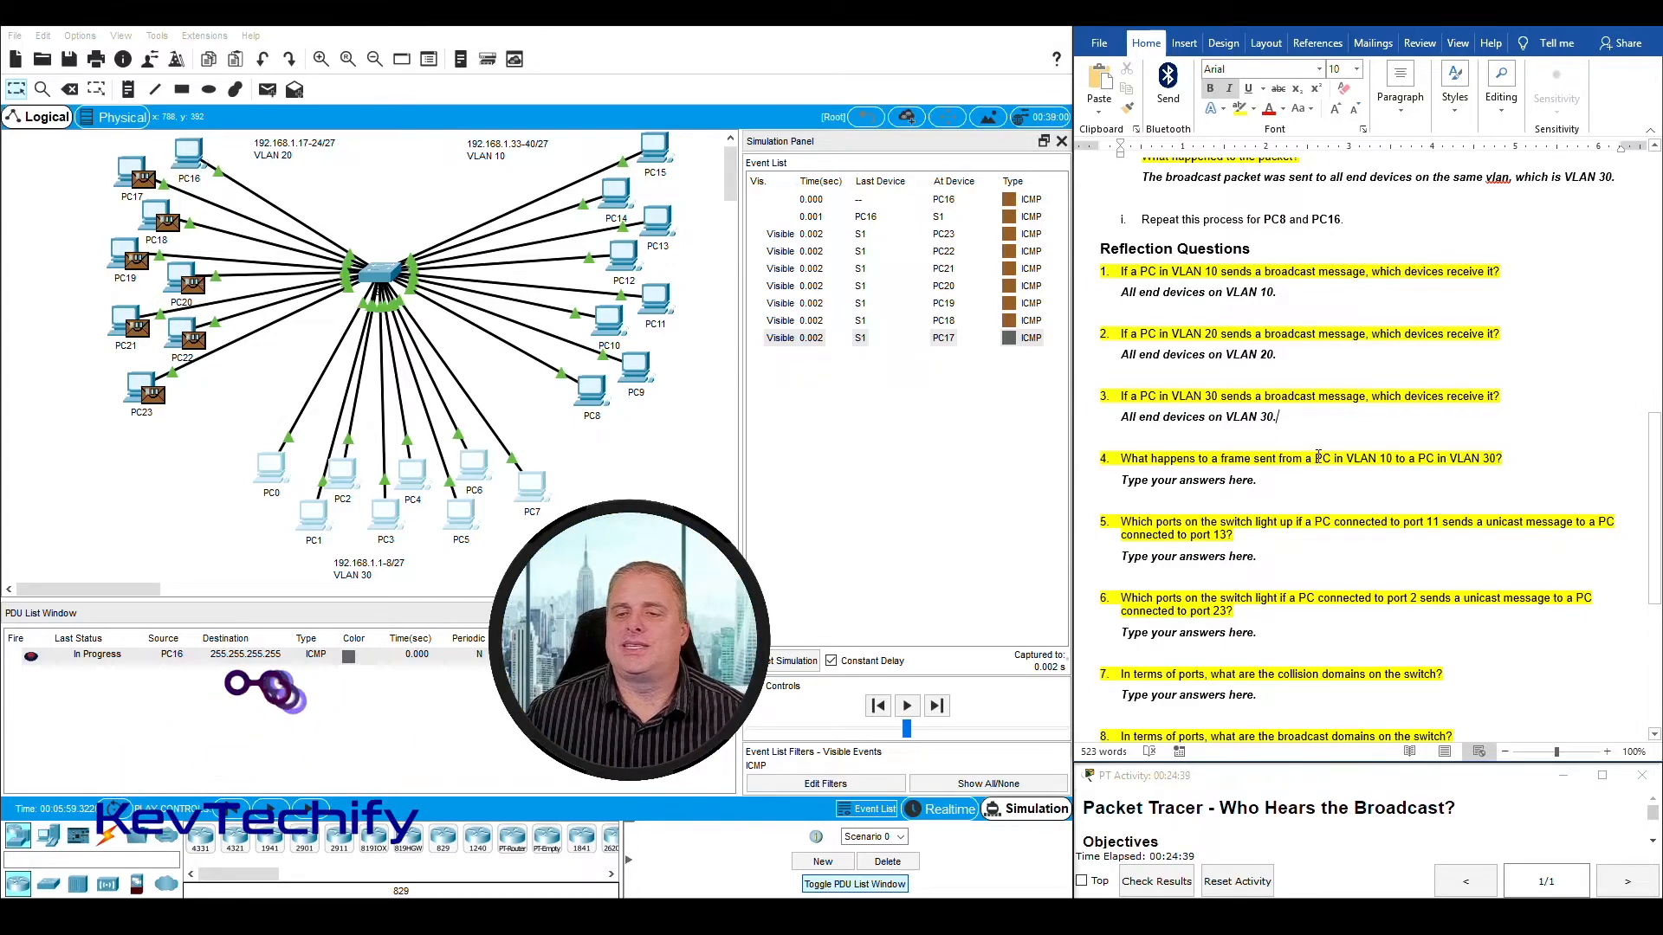
Step: Highlight "PC in VLAN 30?" in reflection question 4 and delete Scenario 0 to clear PC16's broadcast
{"action": "left_click_drag", "start_coordinate": [1316, 457], "coordinate": [1518, 458]}
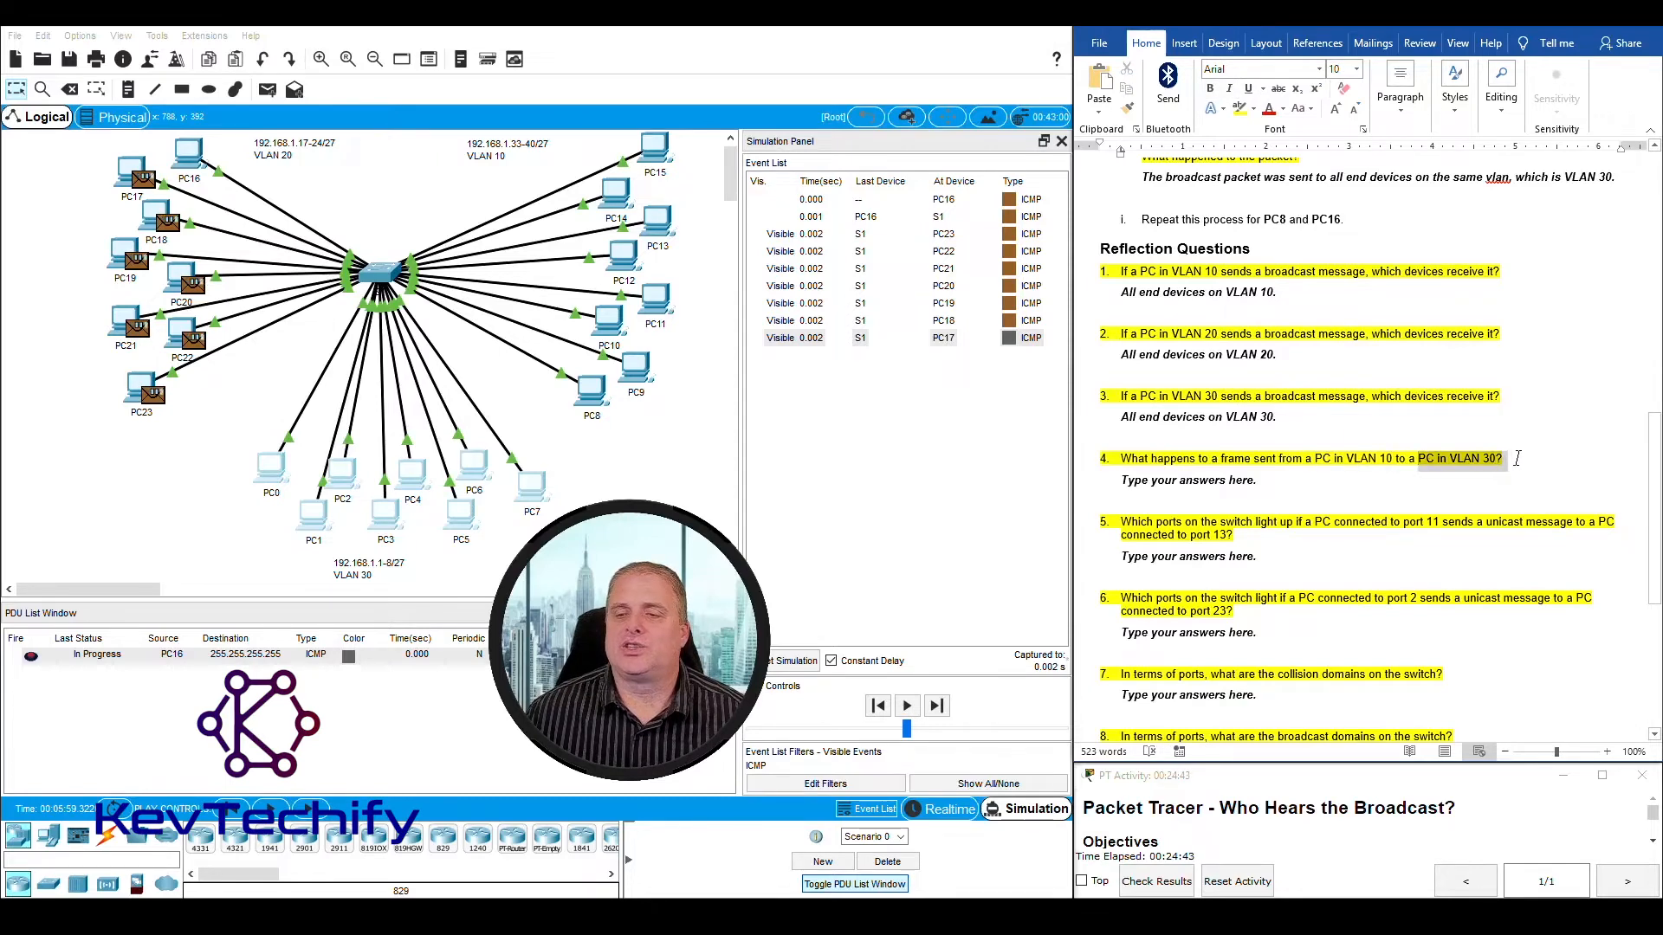
{"action": "left_click", "coordinate": [1417, 459]}
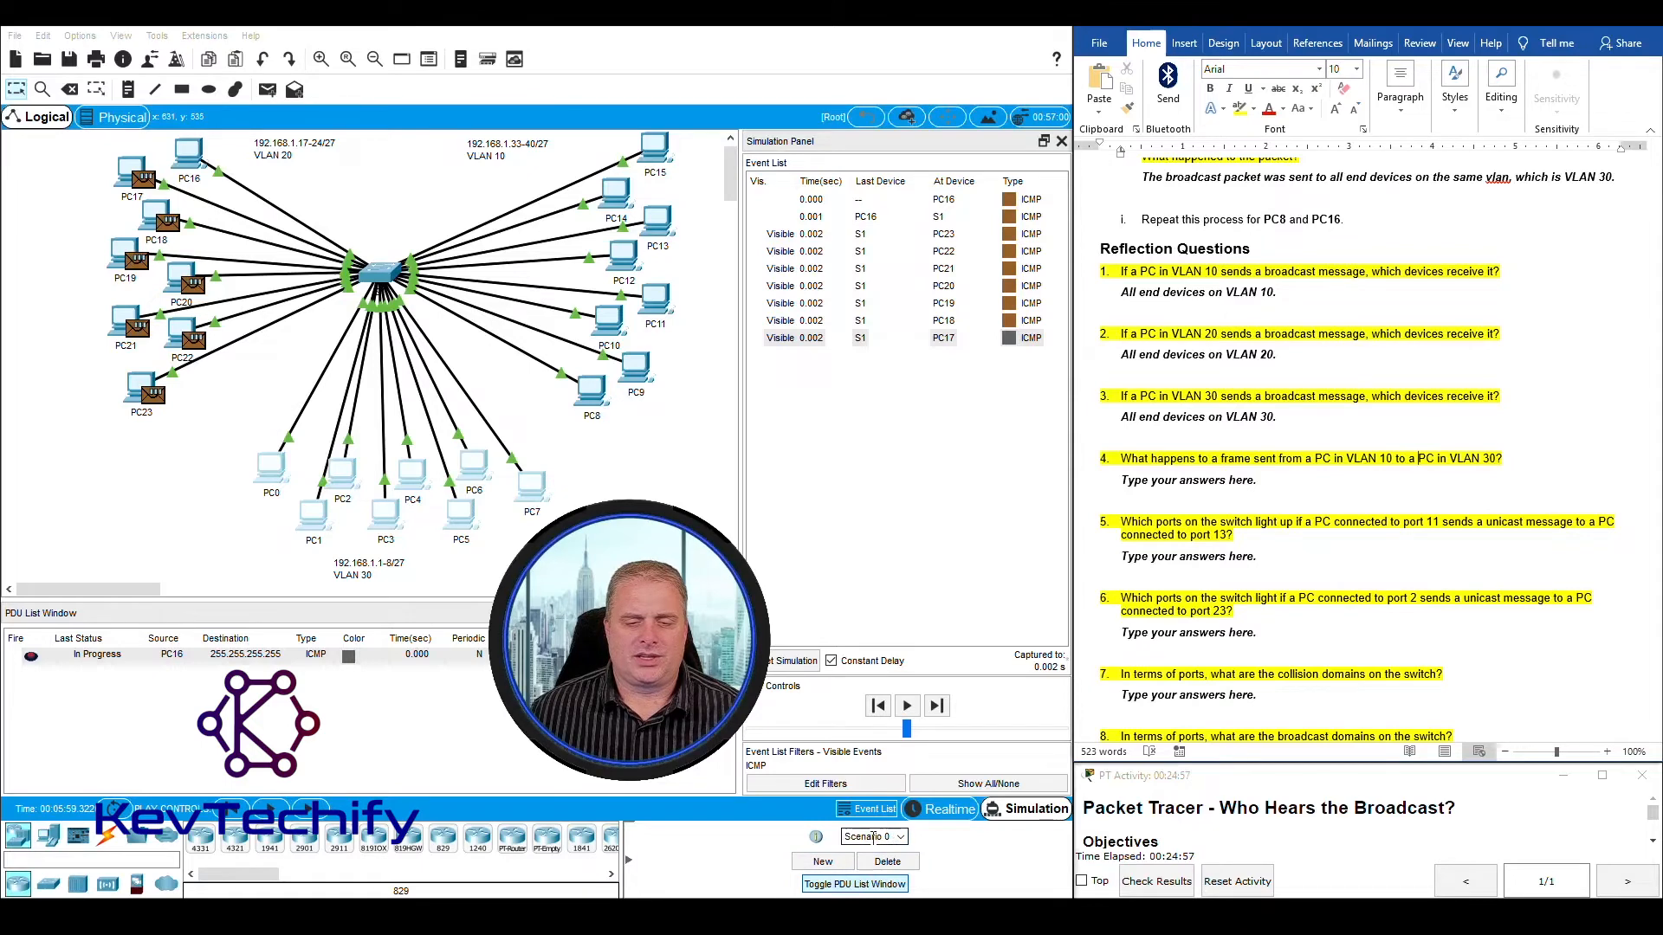
{"action": "left_click", "coordinate": [901, 864]}
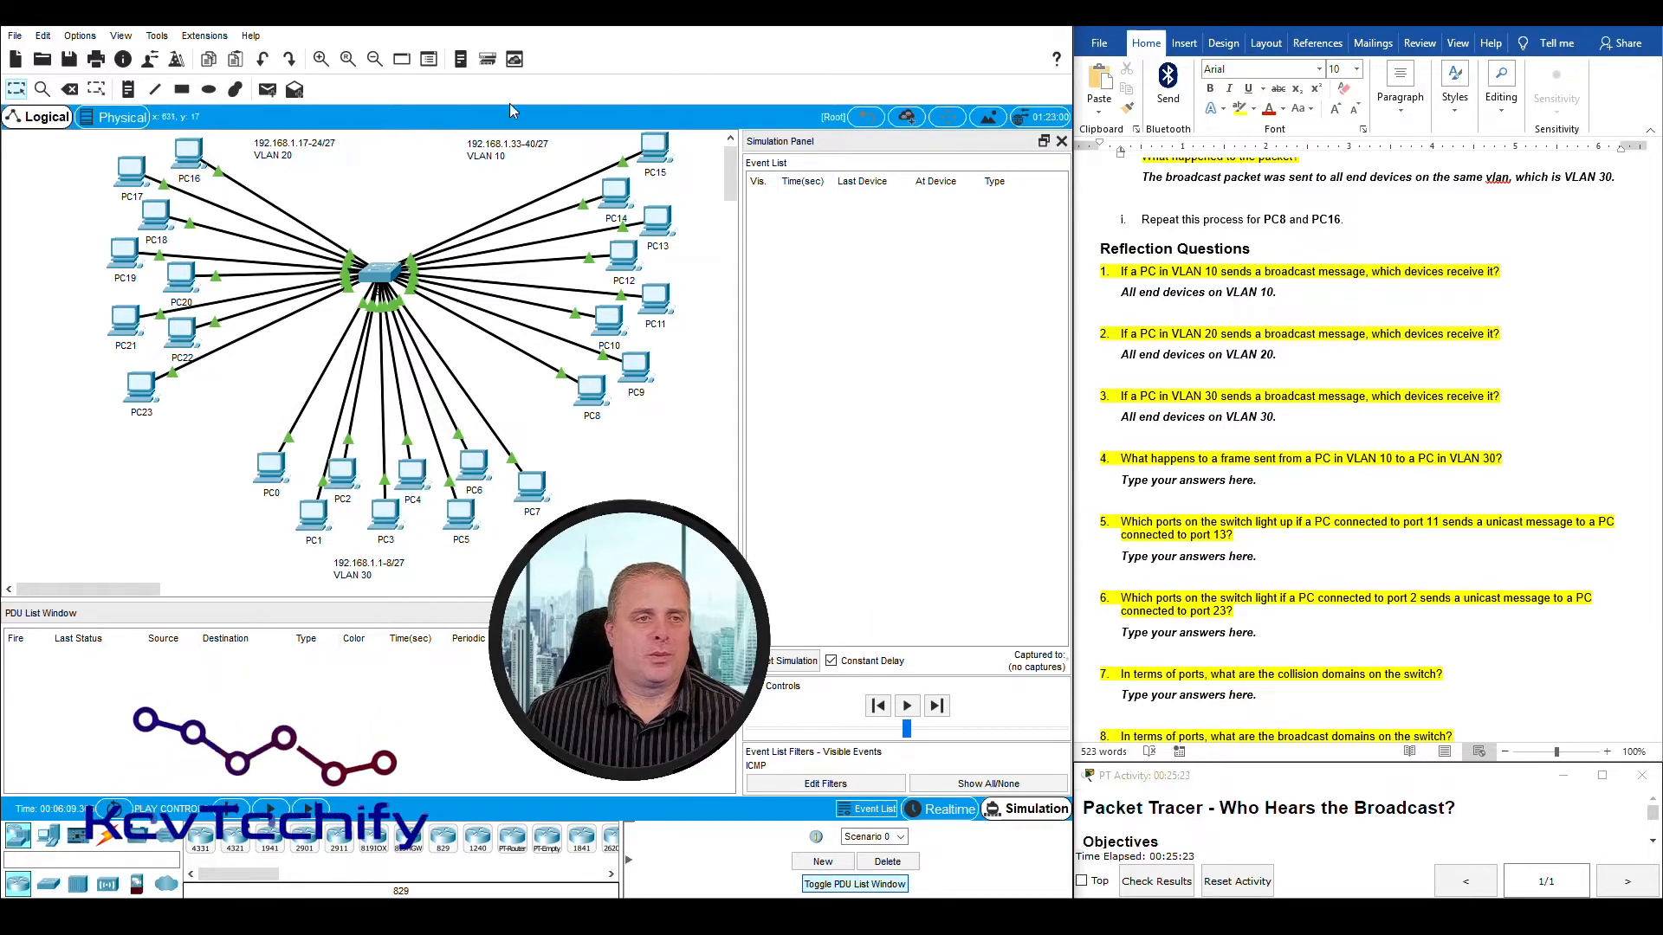
Step: Add a simple PDU from PC15 in VLAN 10 to PC7 in VLAN 30 and play the simulation
{"action": "left_click", "coordinate": [268, 92]}
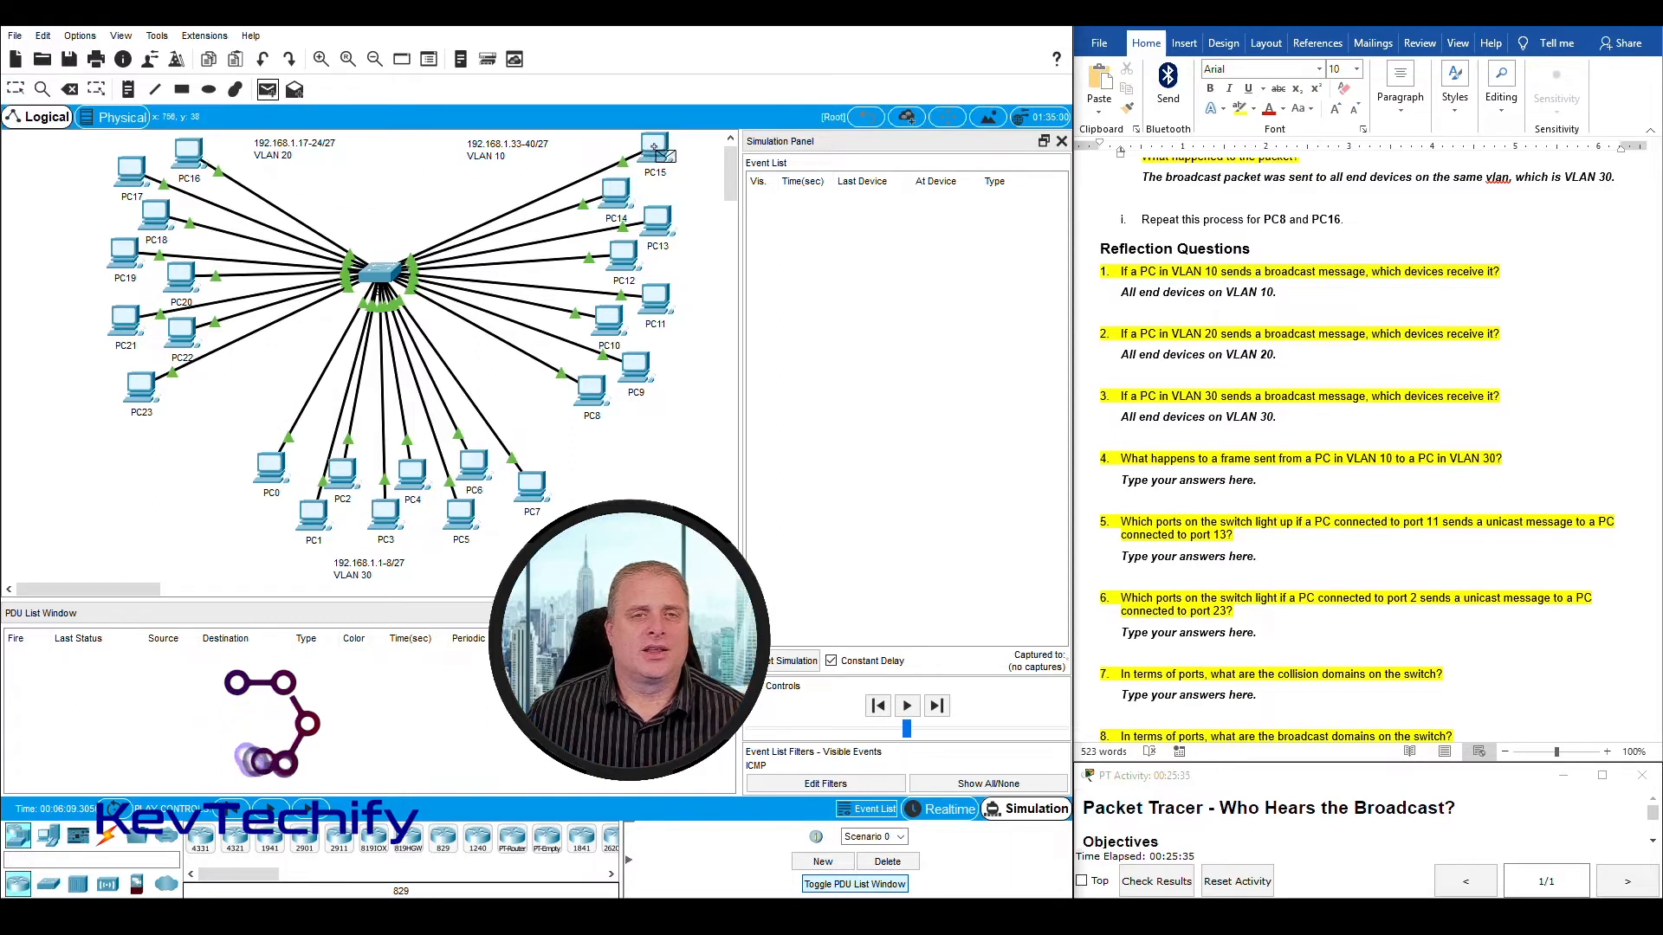
{"action": "left_click", "coordinate": [656, 145]}
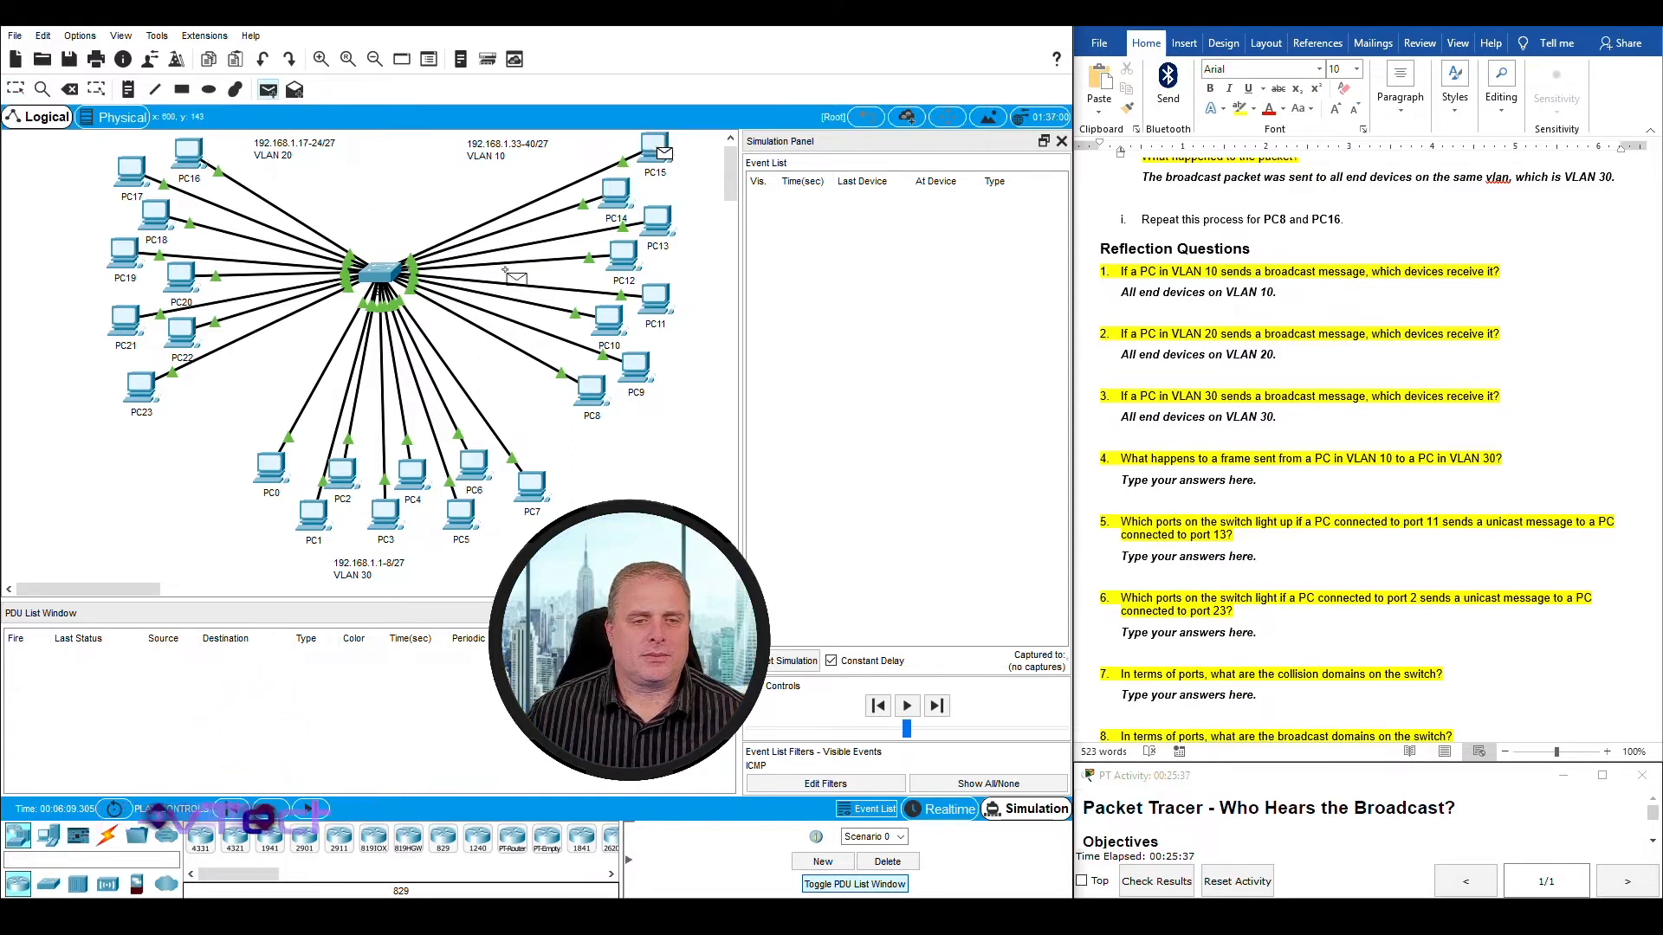
{"action": "left_click", "coordinate": [532, 487]}
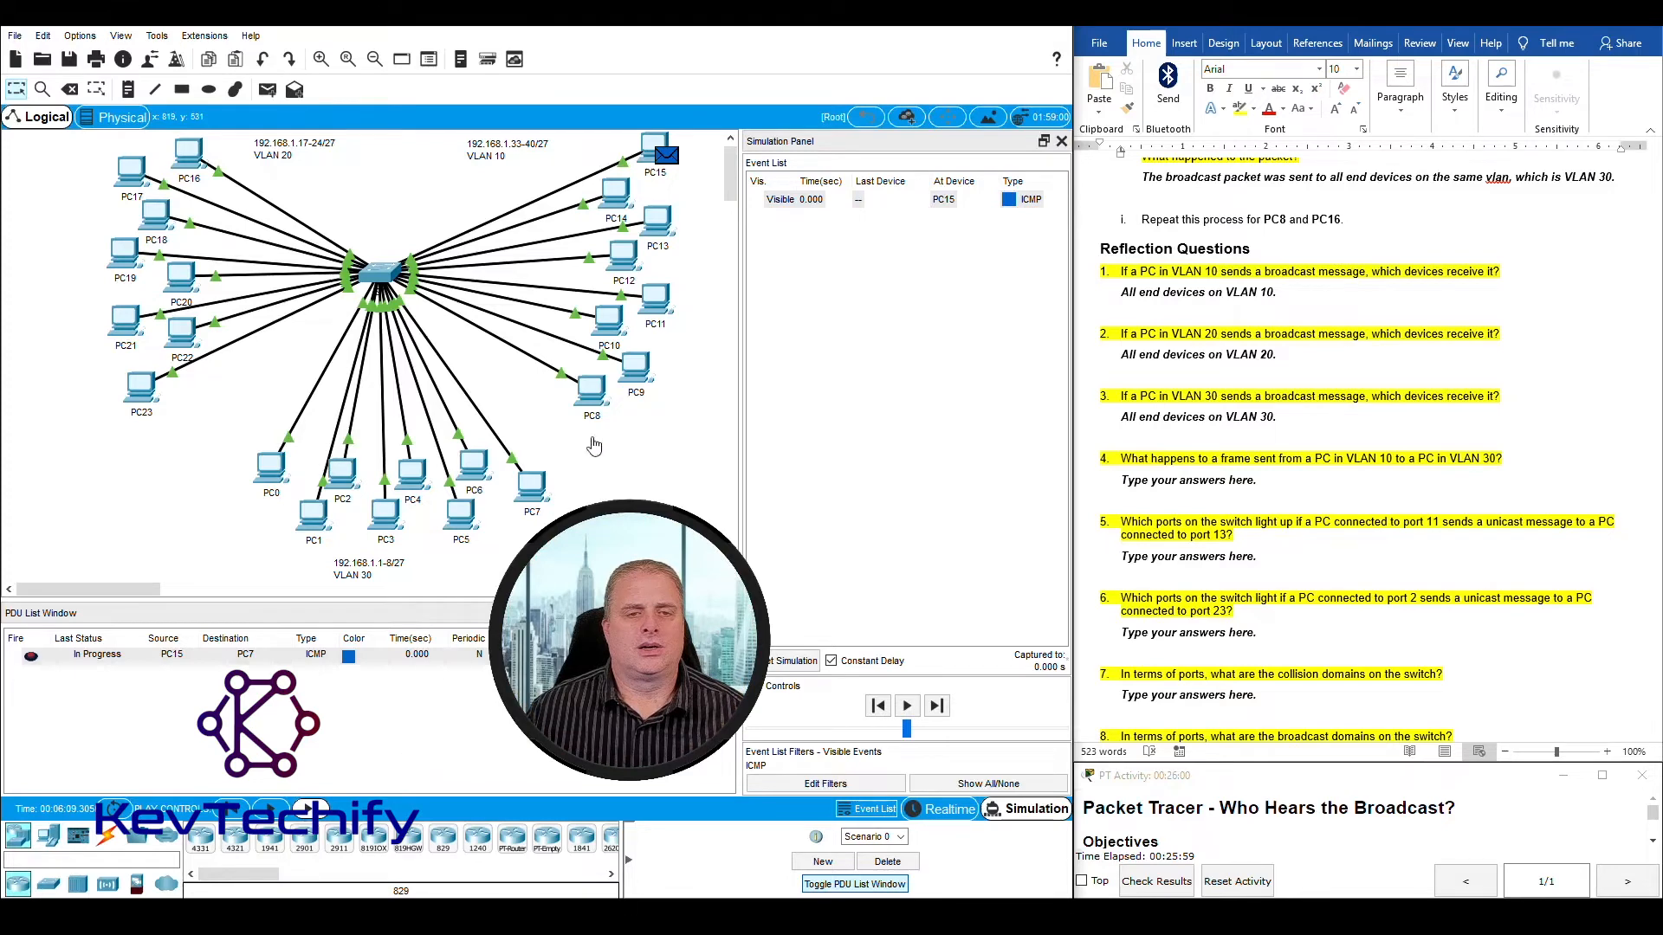
{"action": "left_click", "coordinate": [269, 810]}
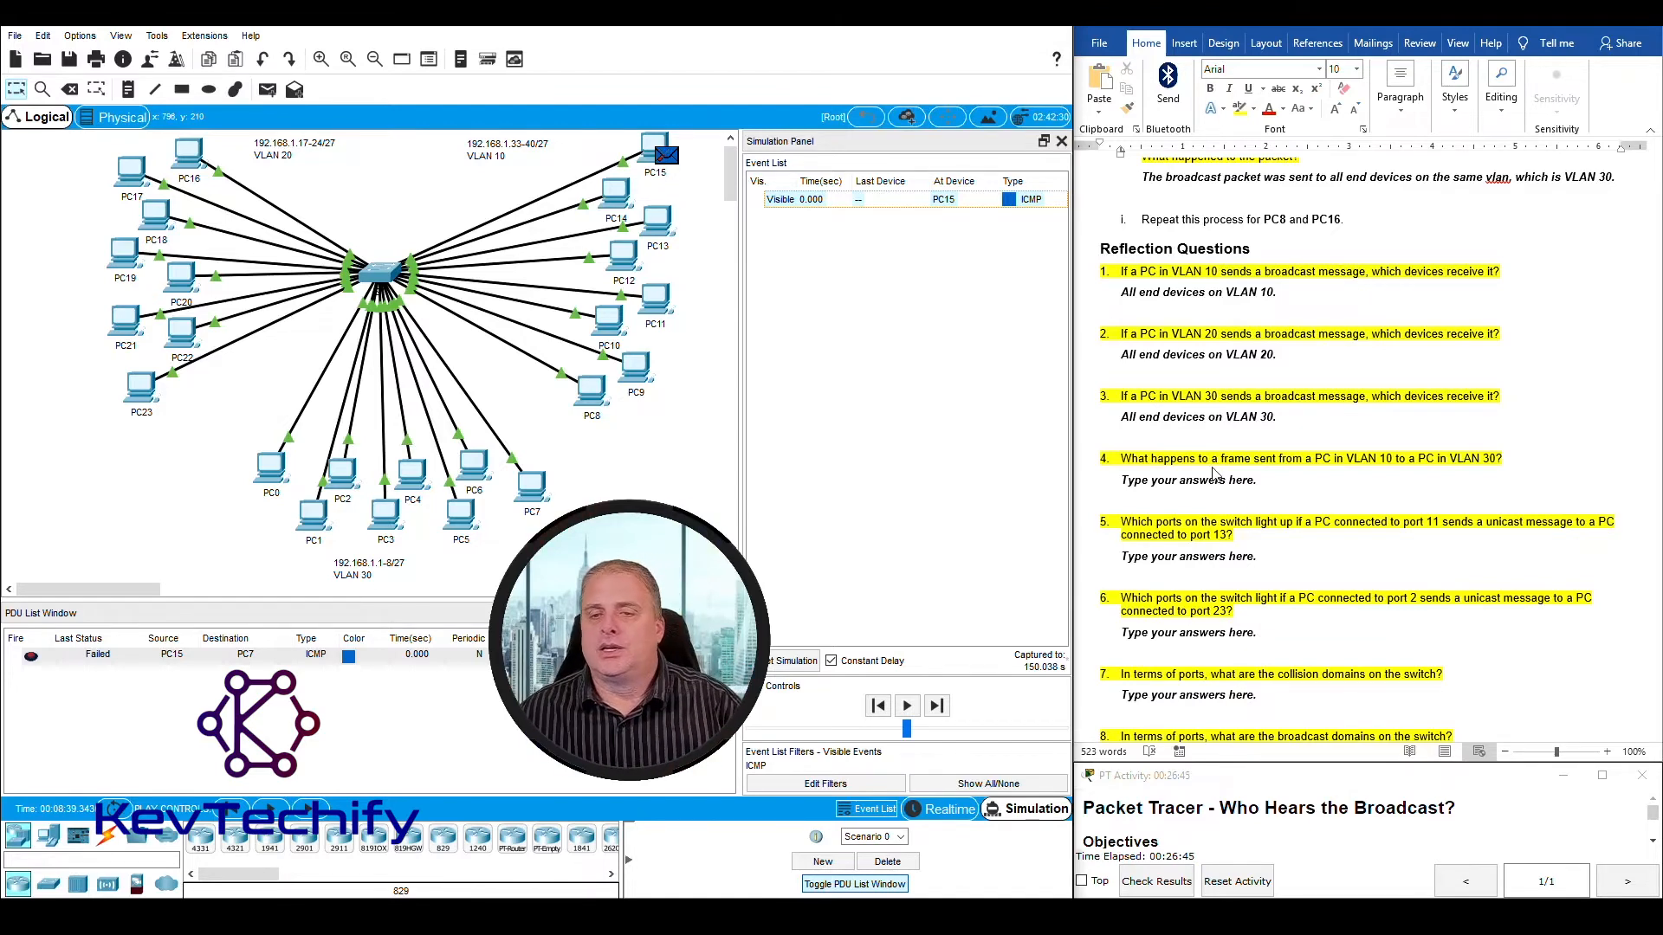
Step: Replace the answer placeholder under reflection question 4 with "The broadcast packet will be dropped, because they are different VLANs."
{"action": "left_click", "coordinate": [1193, 488]}
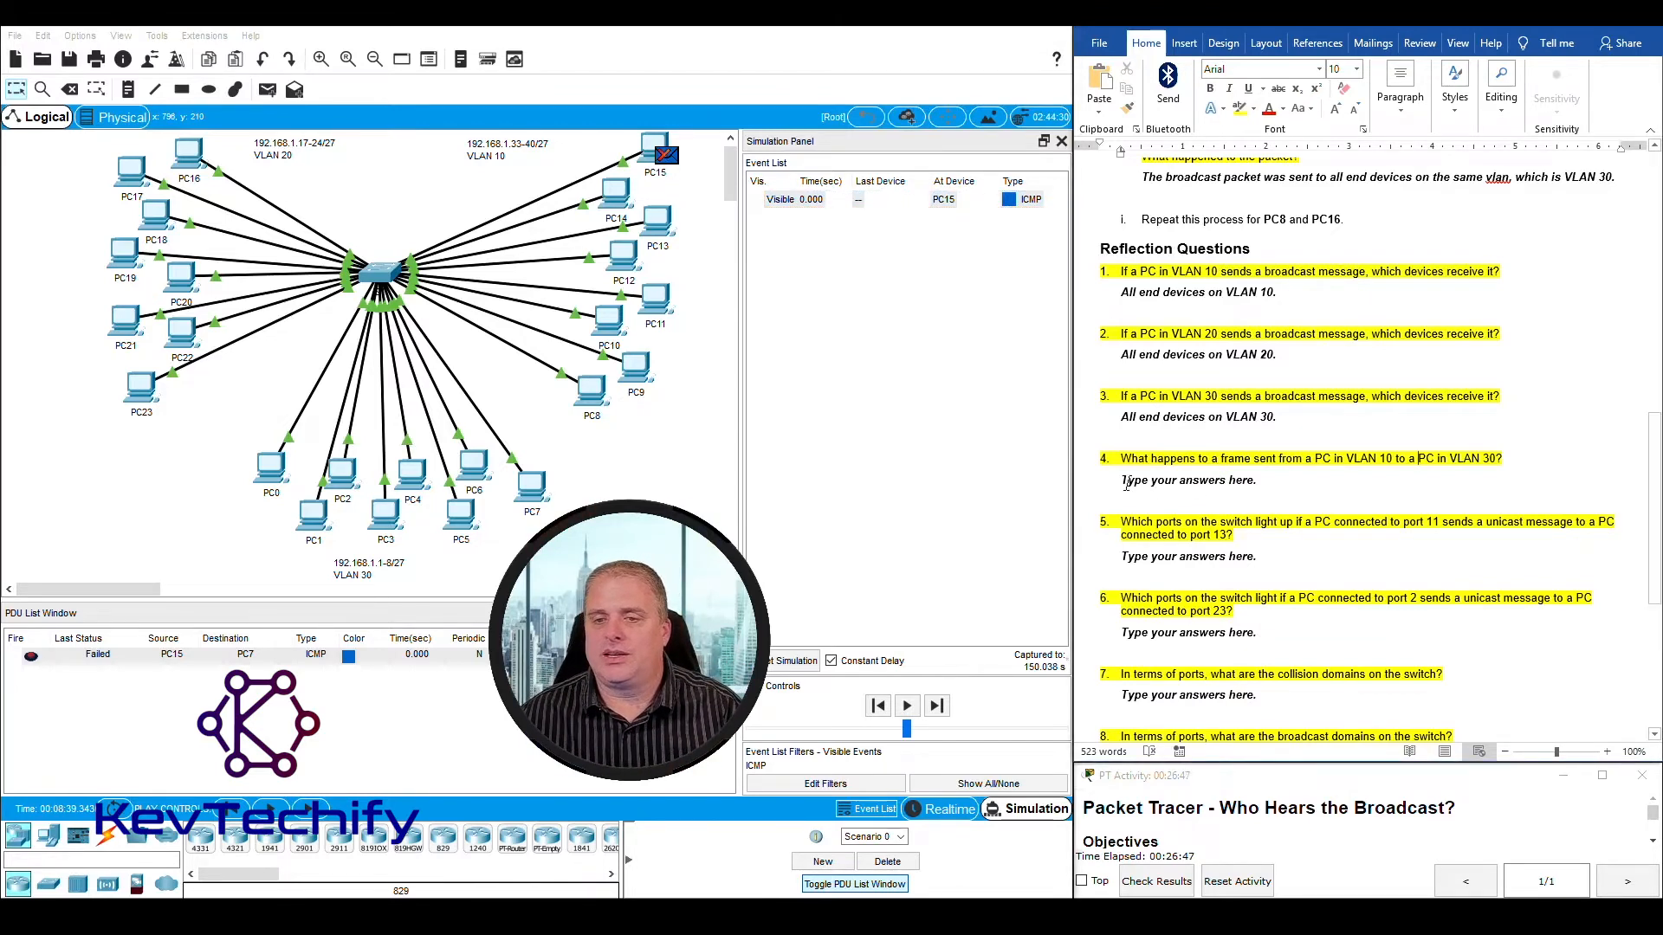
{"action": "left_click_drag", "start_coordinate": [1129, 479], "coordinate": [1266, 477]}
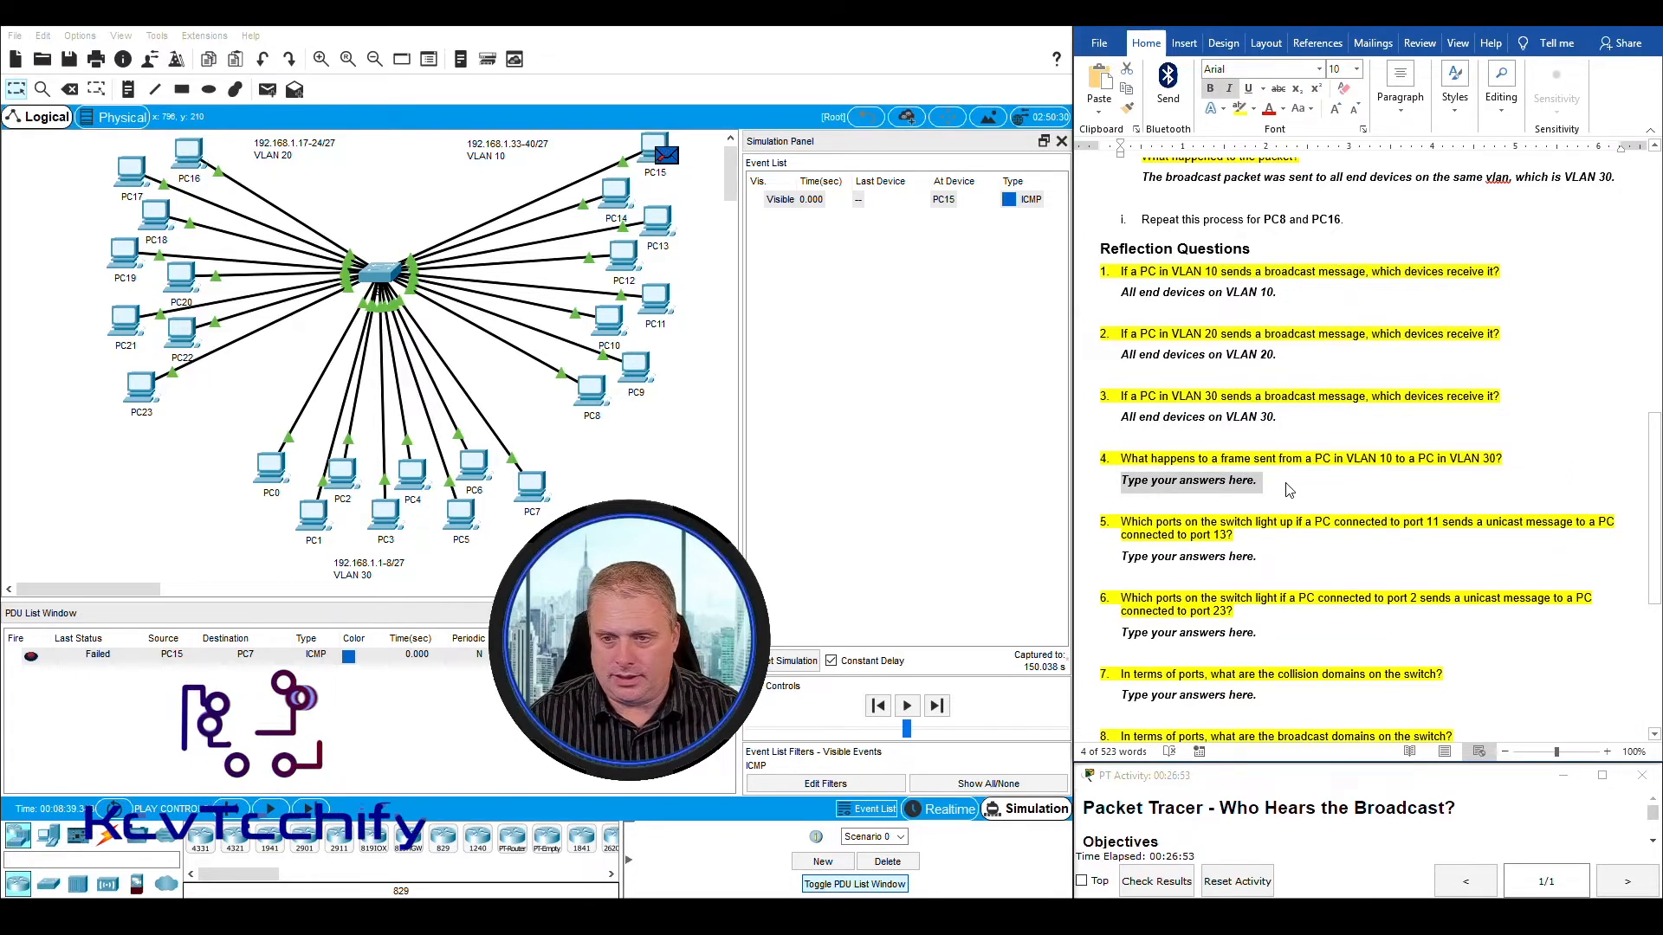
{"action": "type", "text": "The b"}
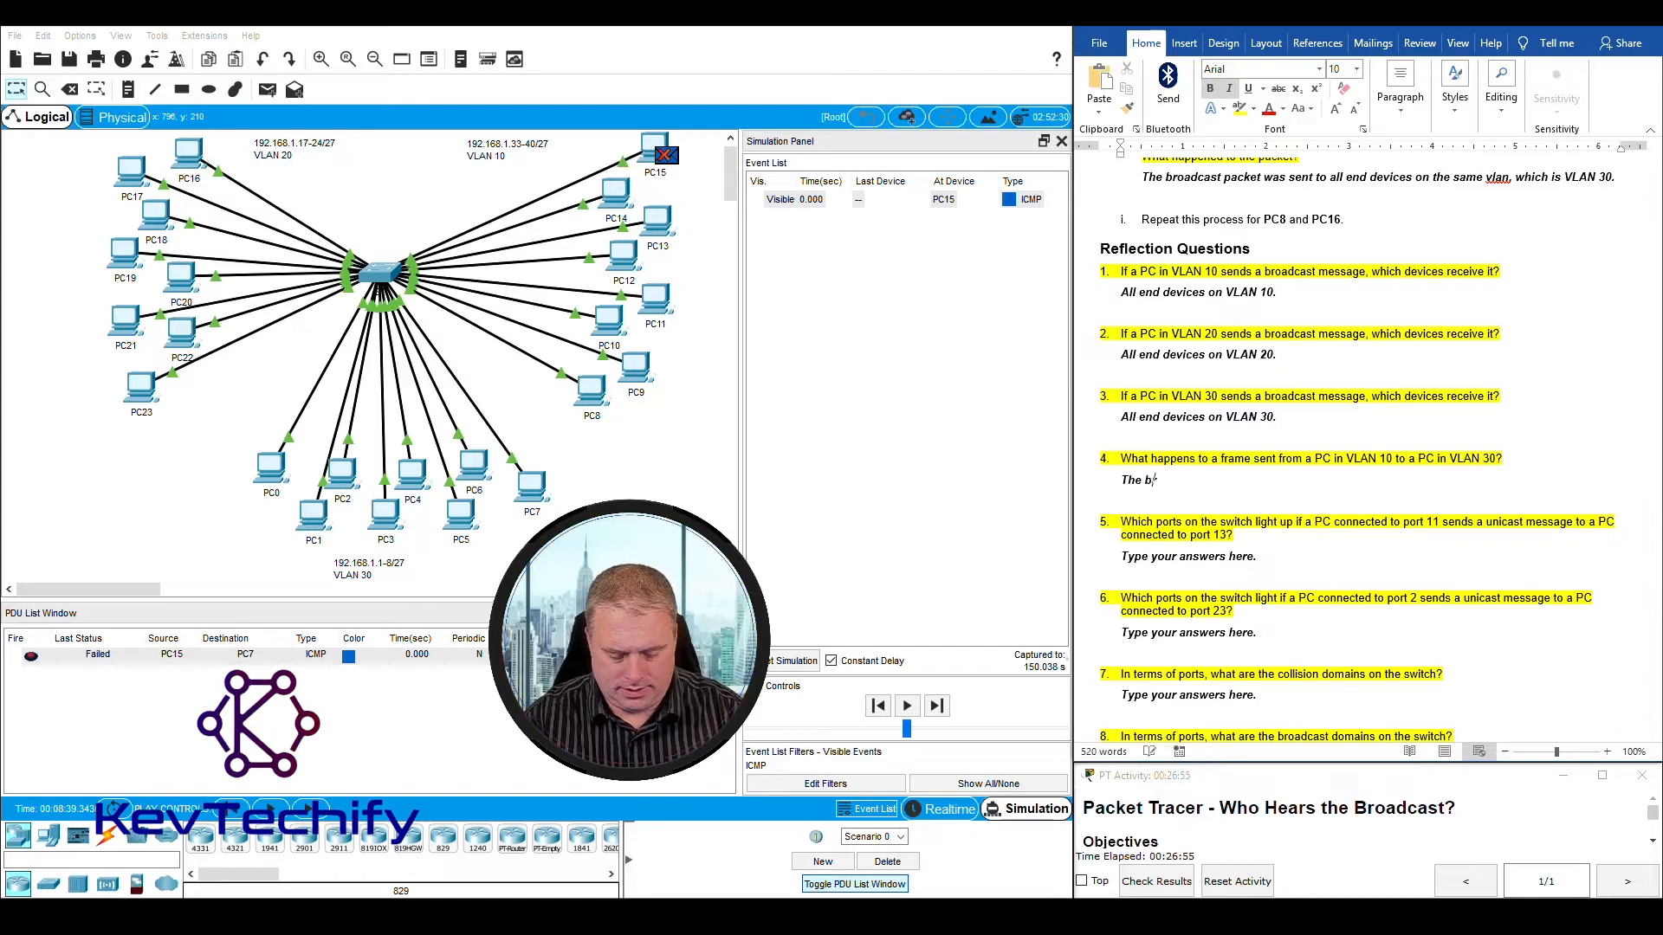
{"action": "type", "text": "roadcast packet will be dropped"}
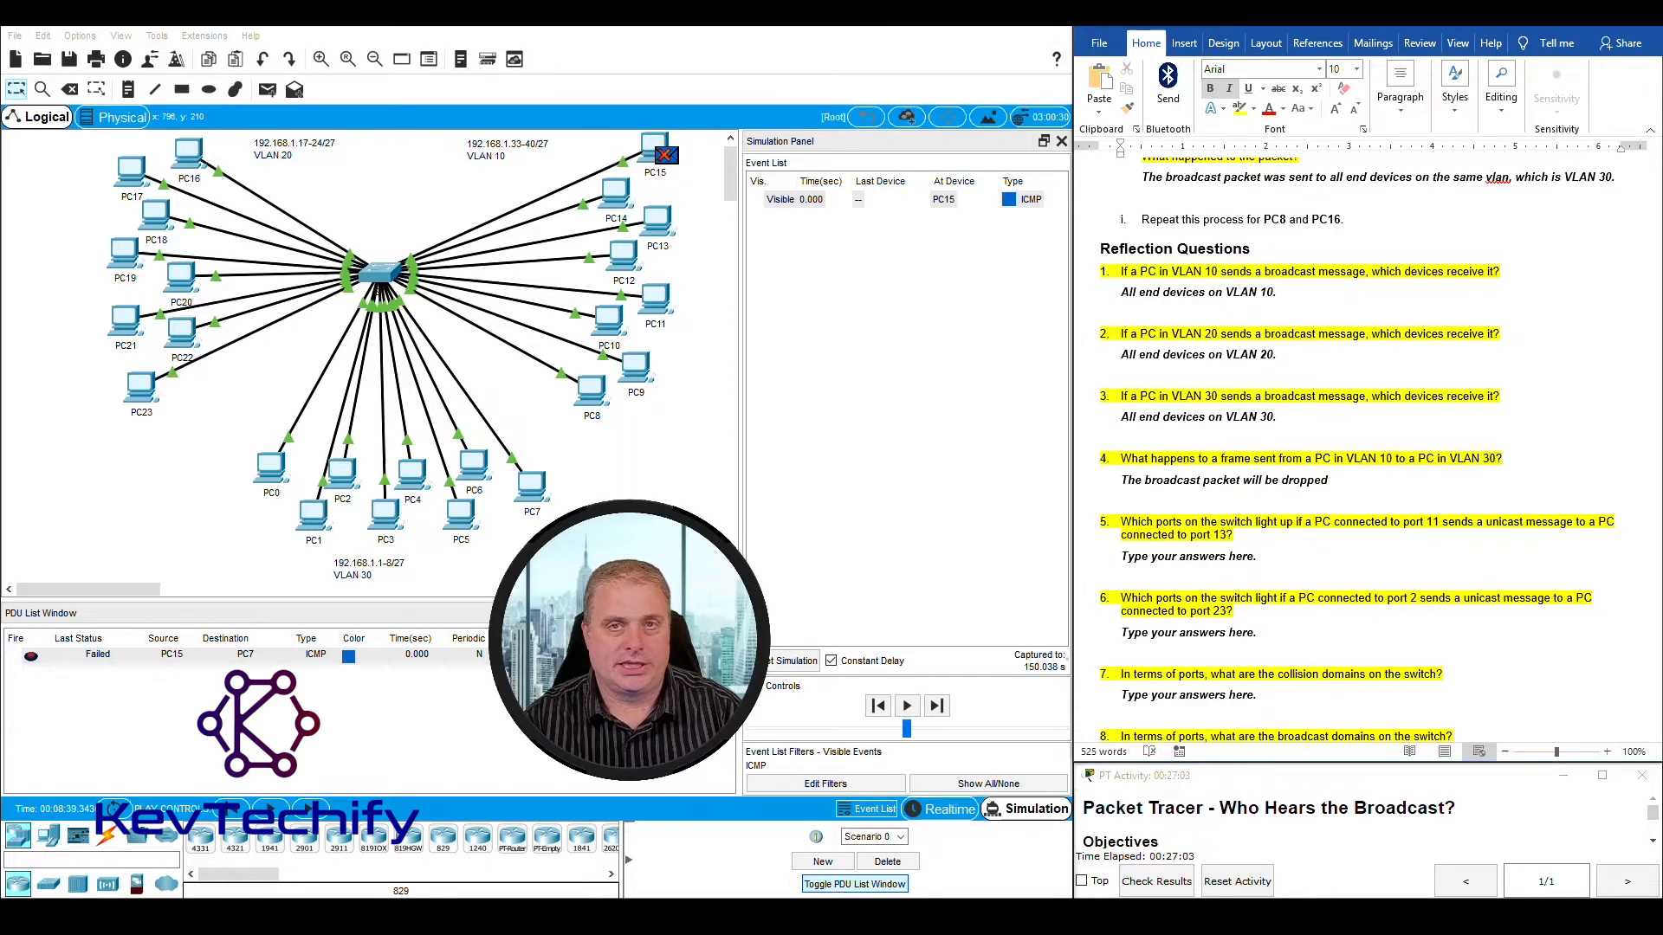
{"action": "type", "text": ","}
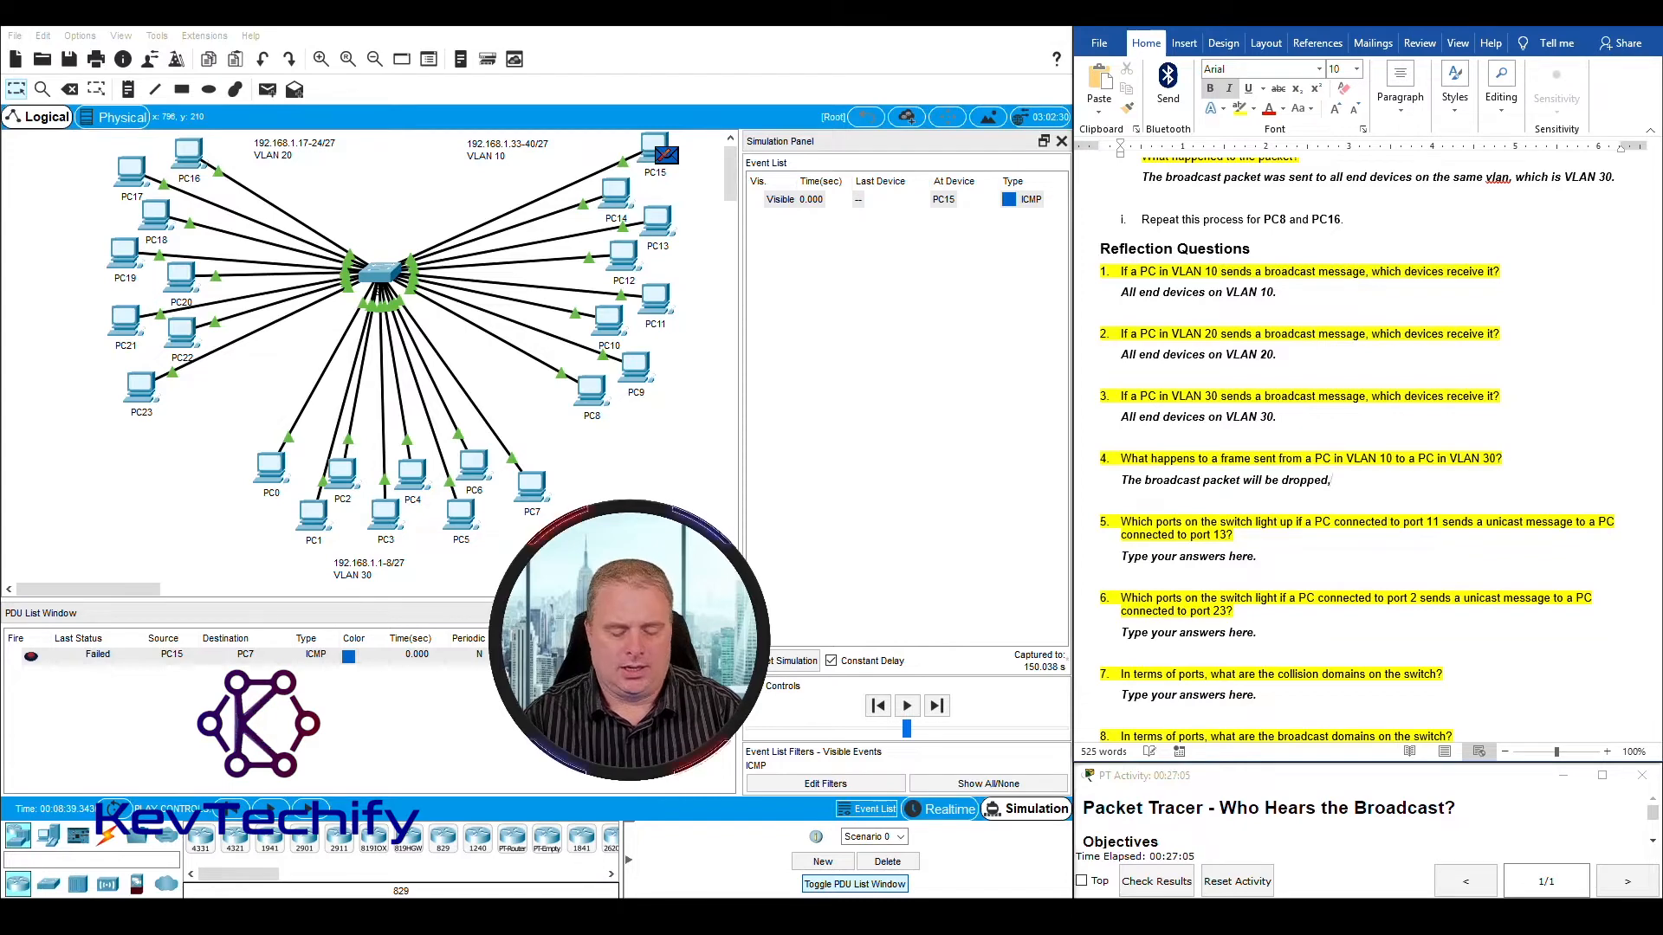
{"action": "type", "text": " because"}
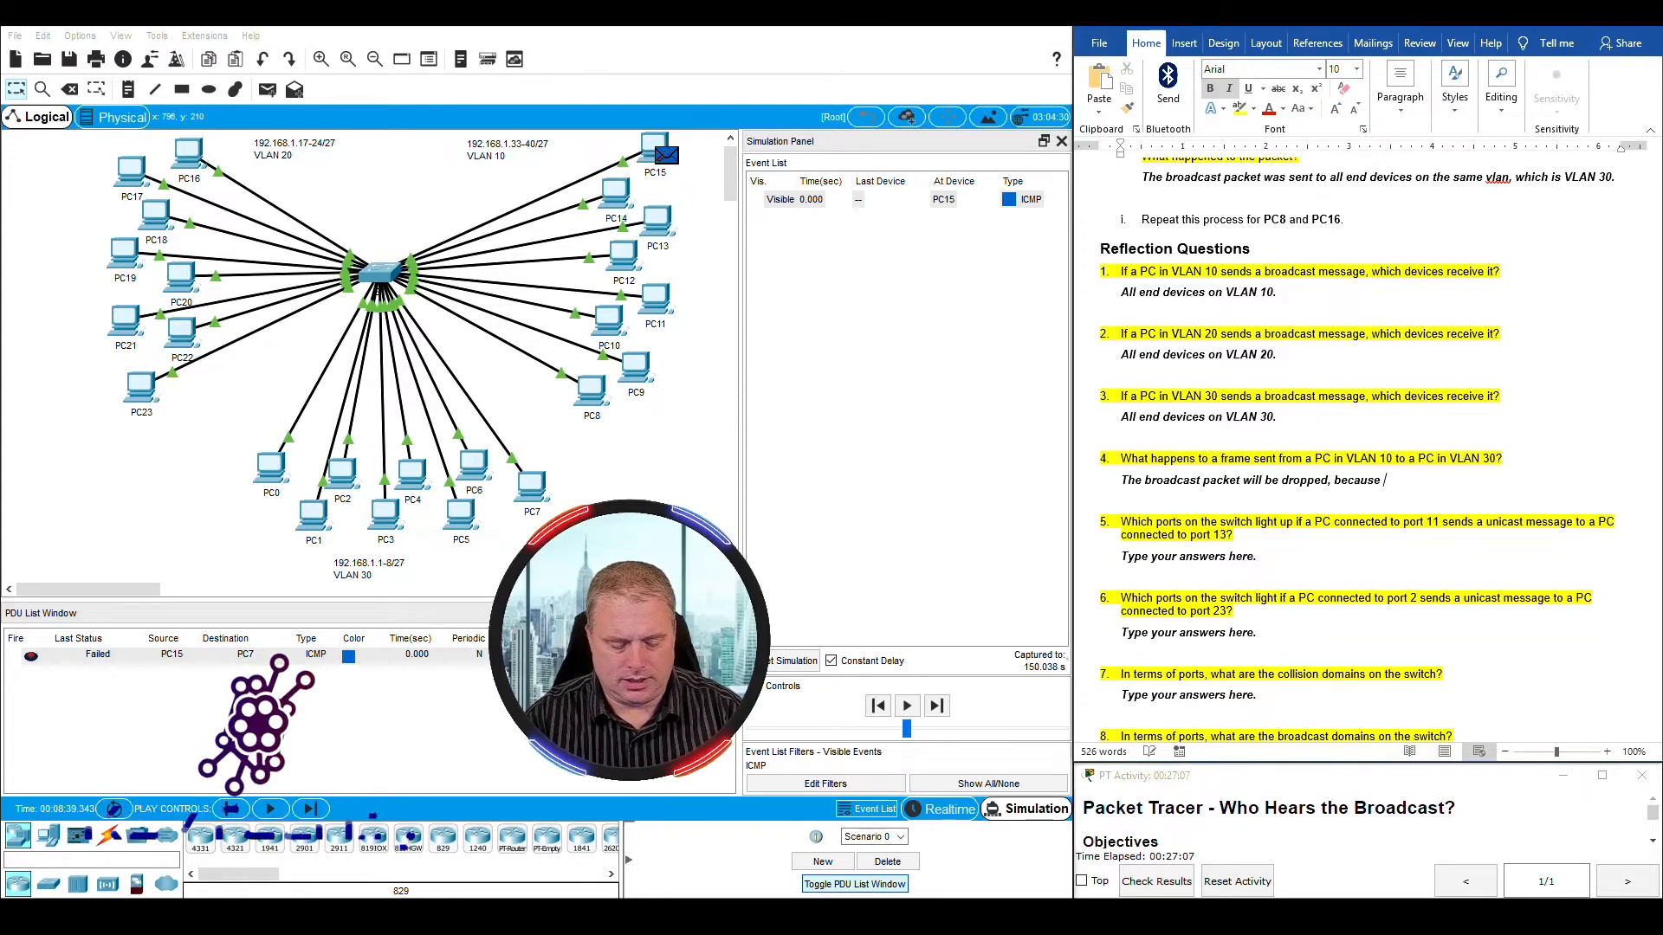
{"action": "type", "text": " they are diff"}
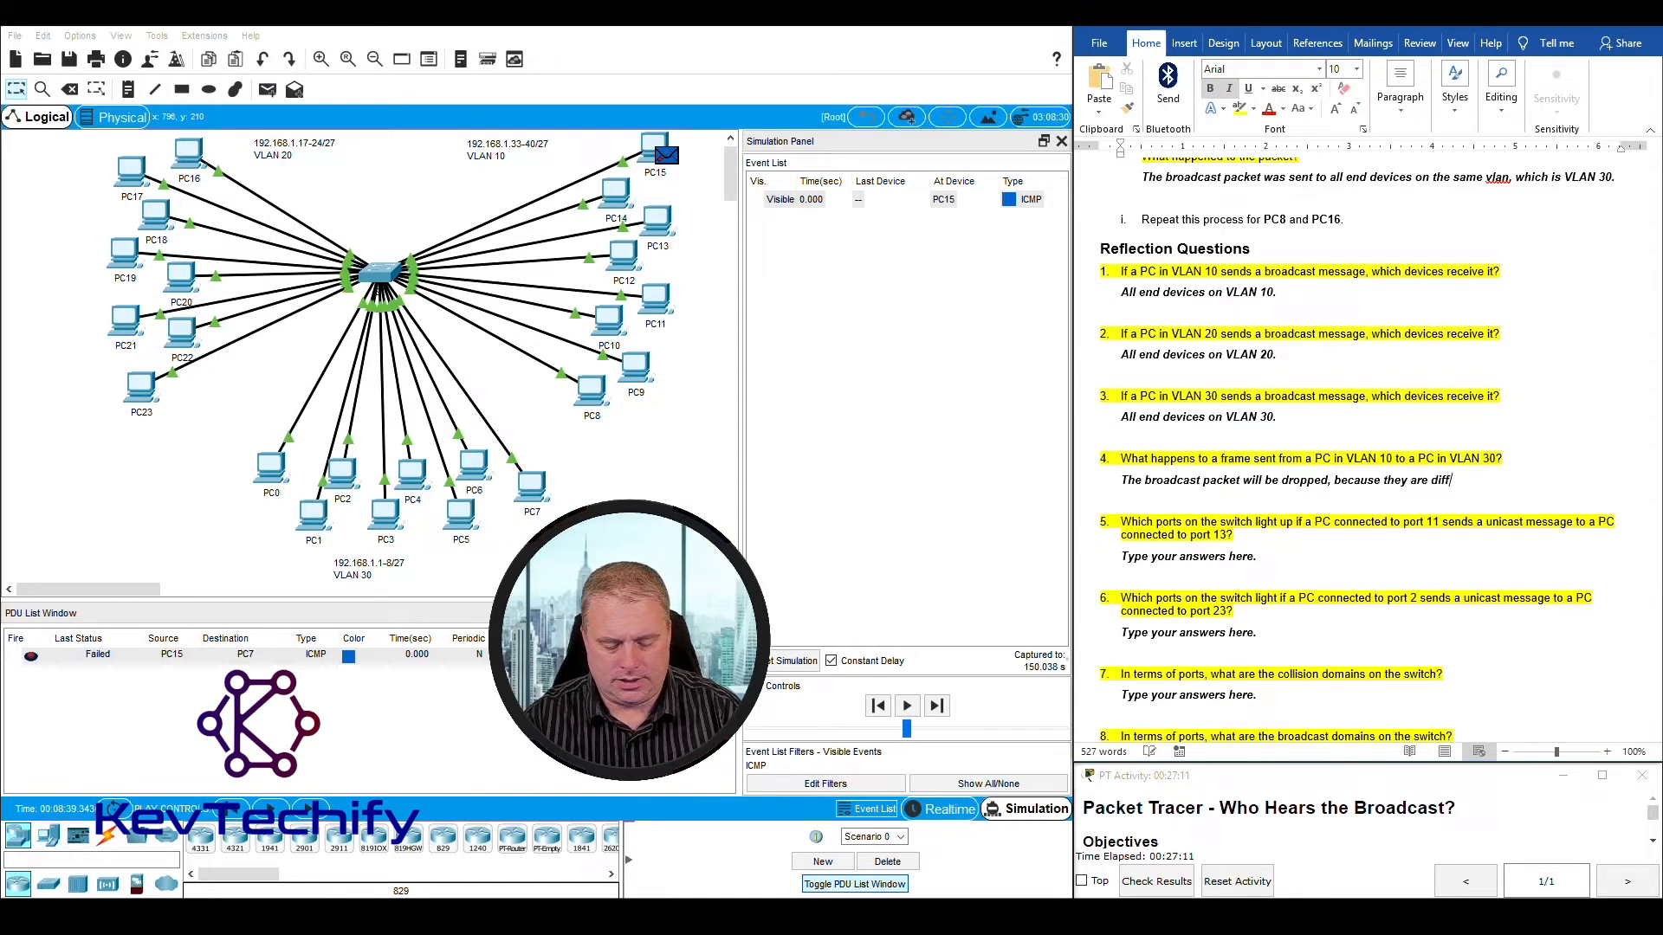
{"action": "type", "text": "erent VLANs"}
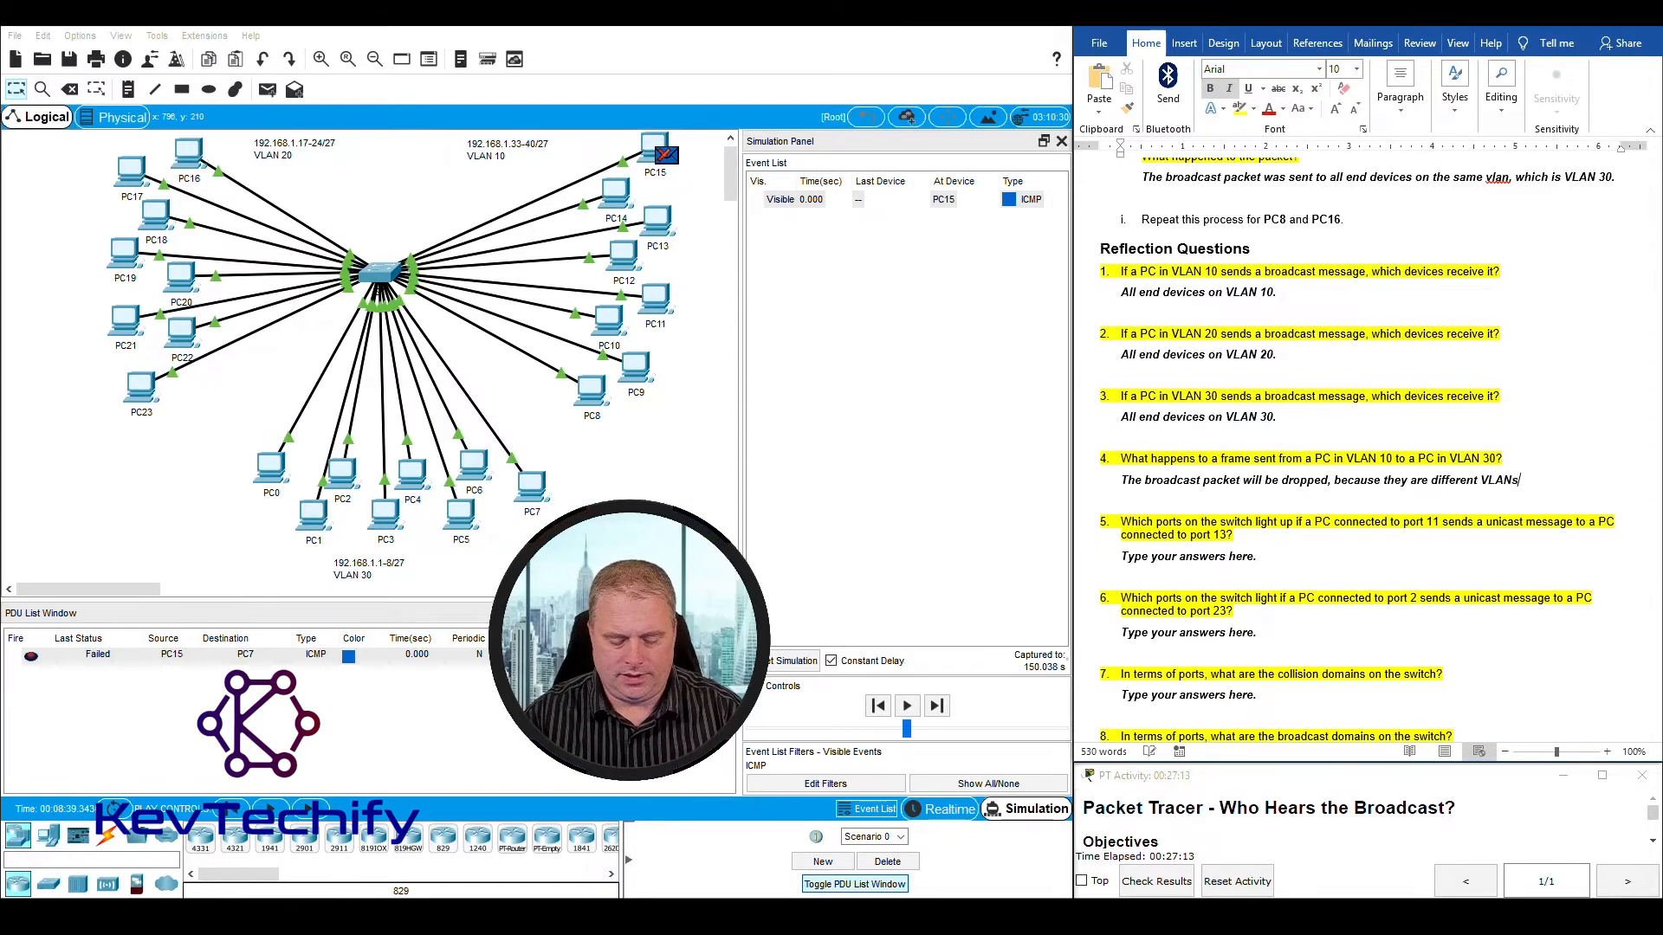
{"action": "type", "text": "."}
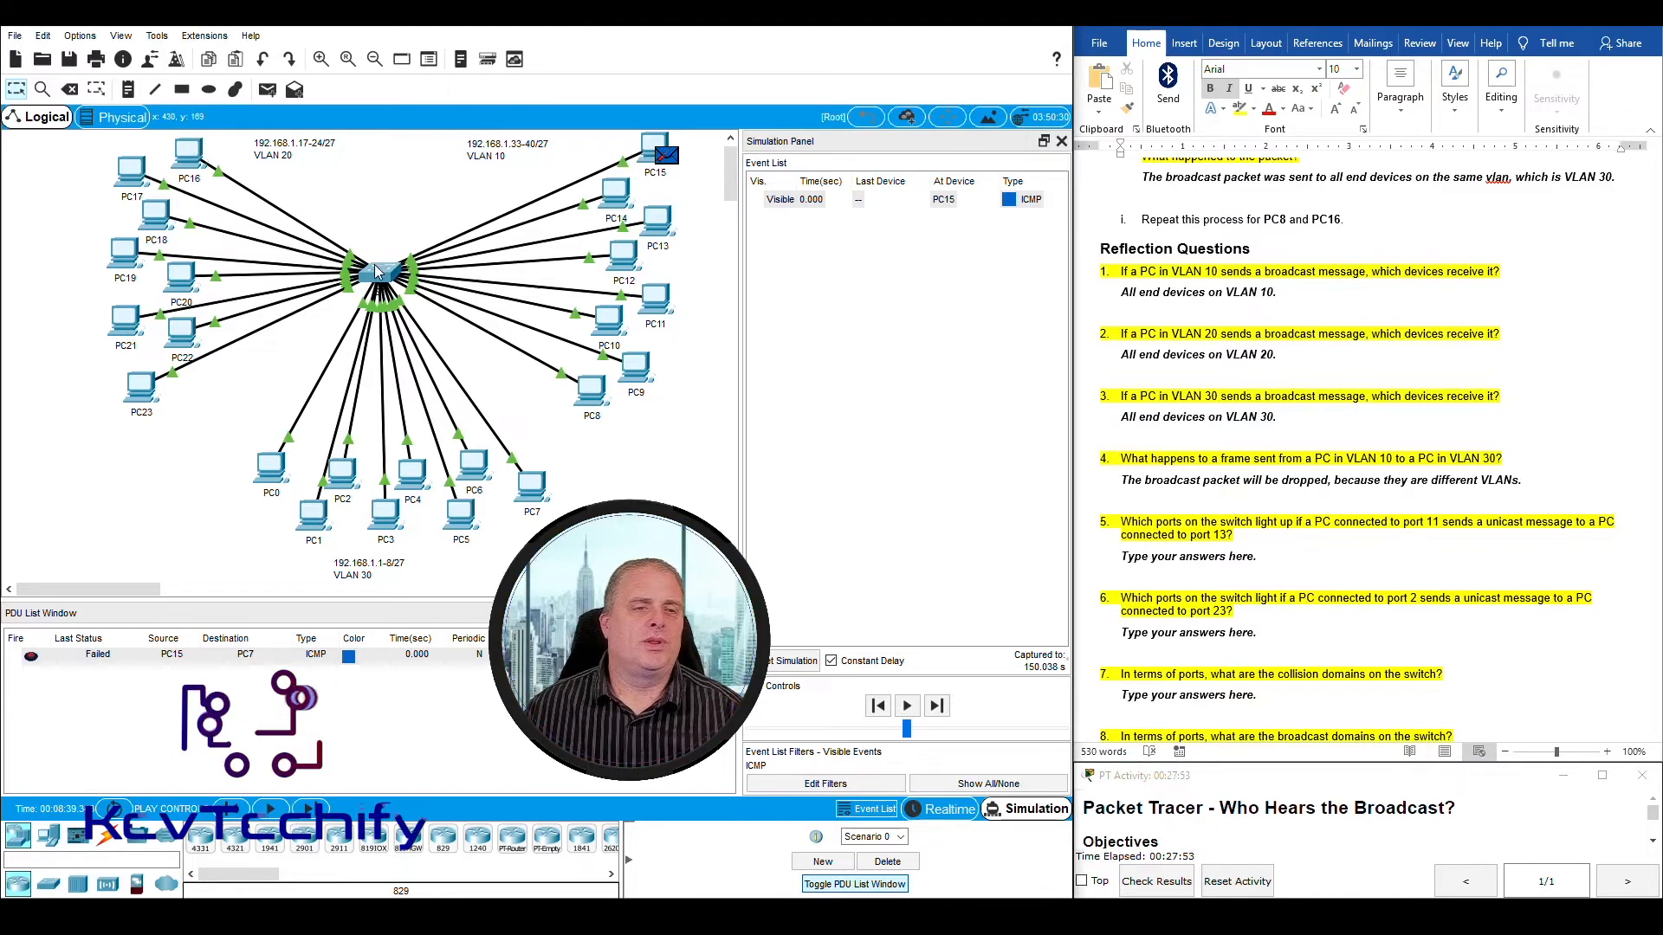
Step: Replace the answer placeholder under reflection question 5 with "They will light up because they are in the same network."
{"action": "mouse_move", "coordinate": [377, 277]}
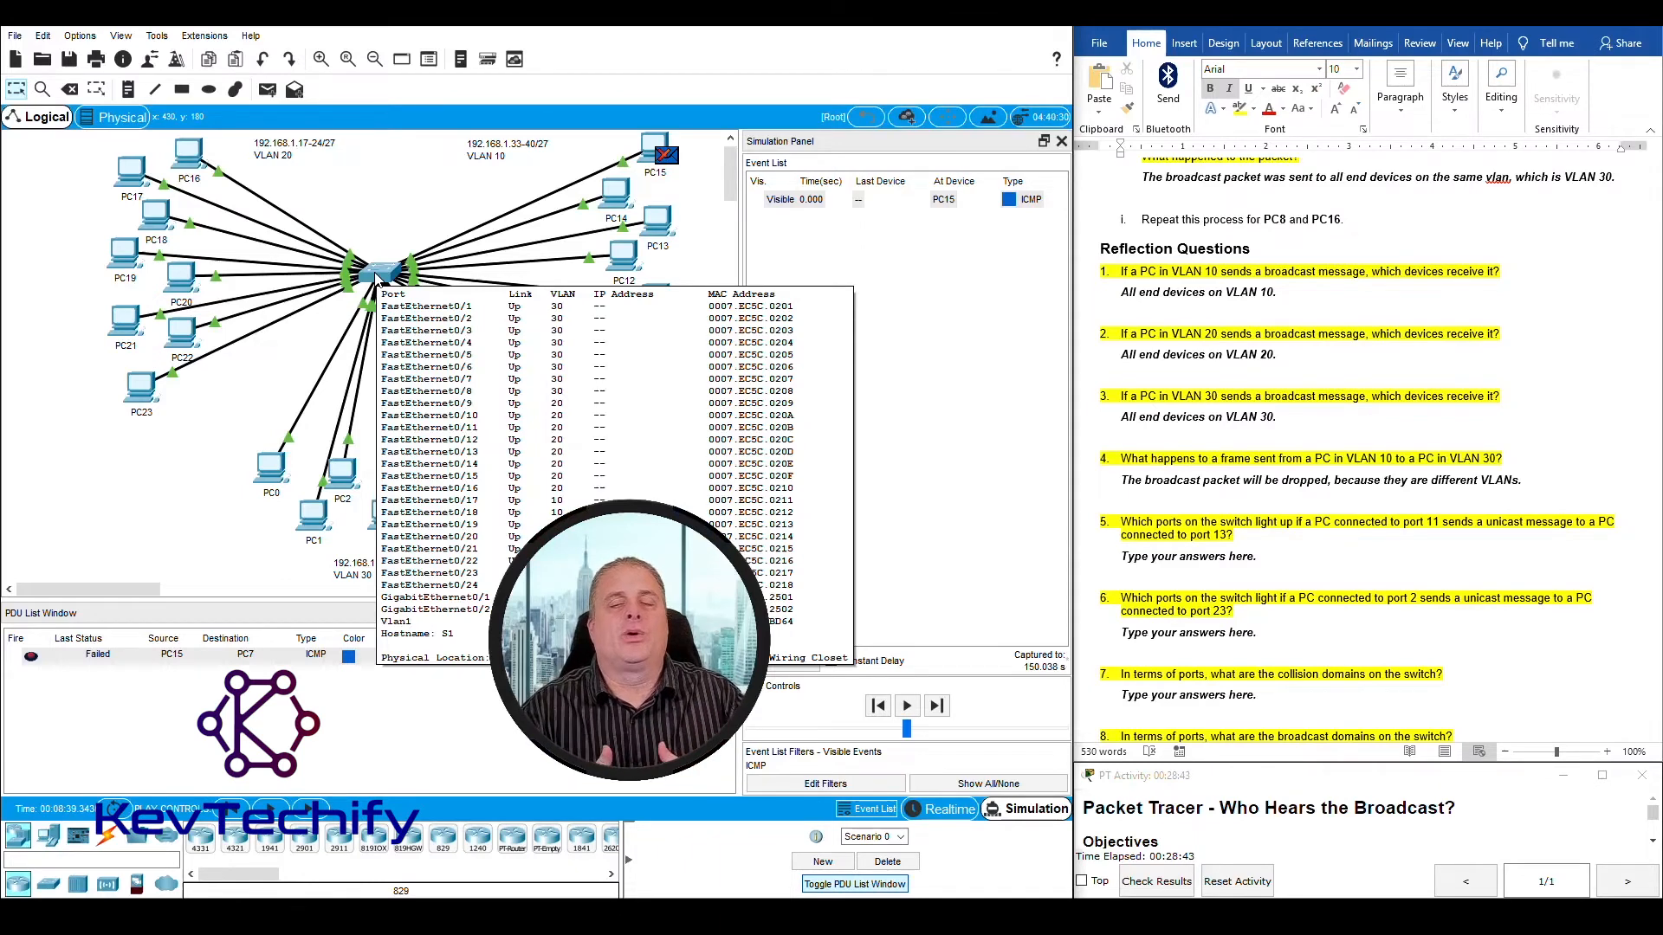
{"action": "left_click", "coordinate": [1211, 561]}
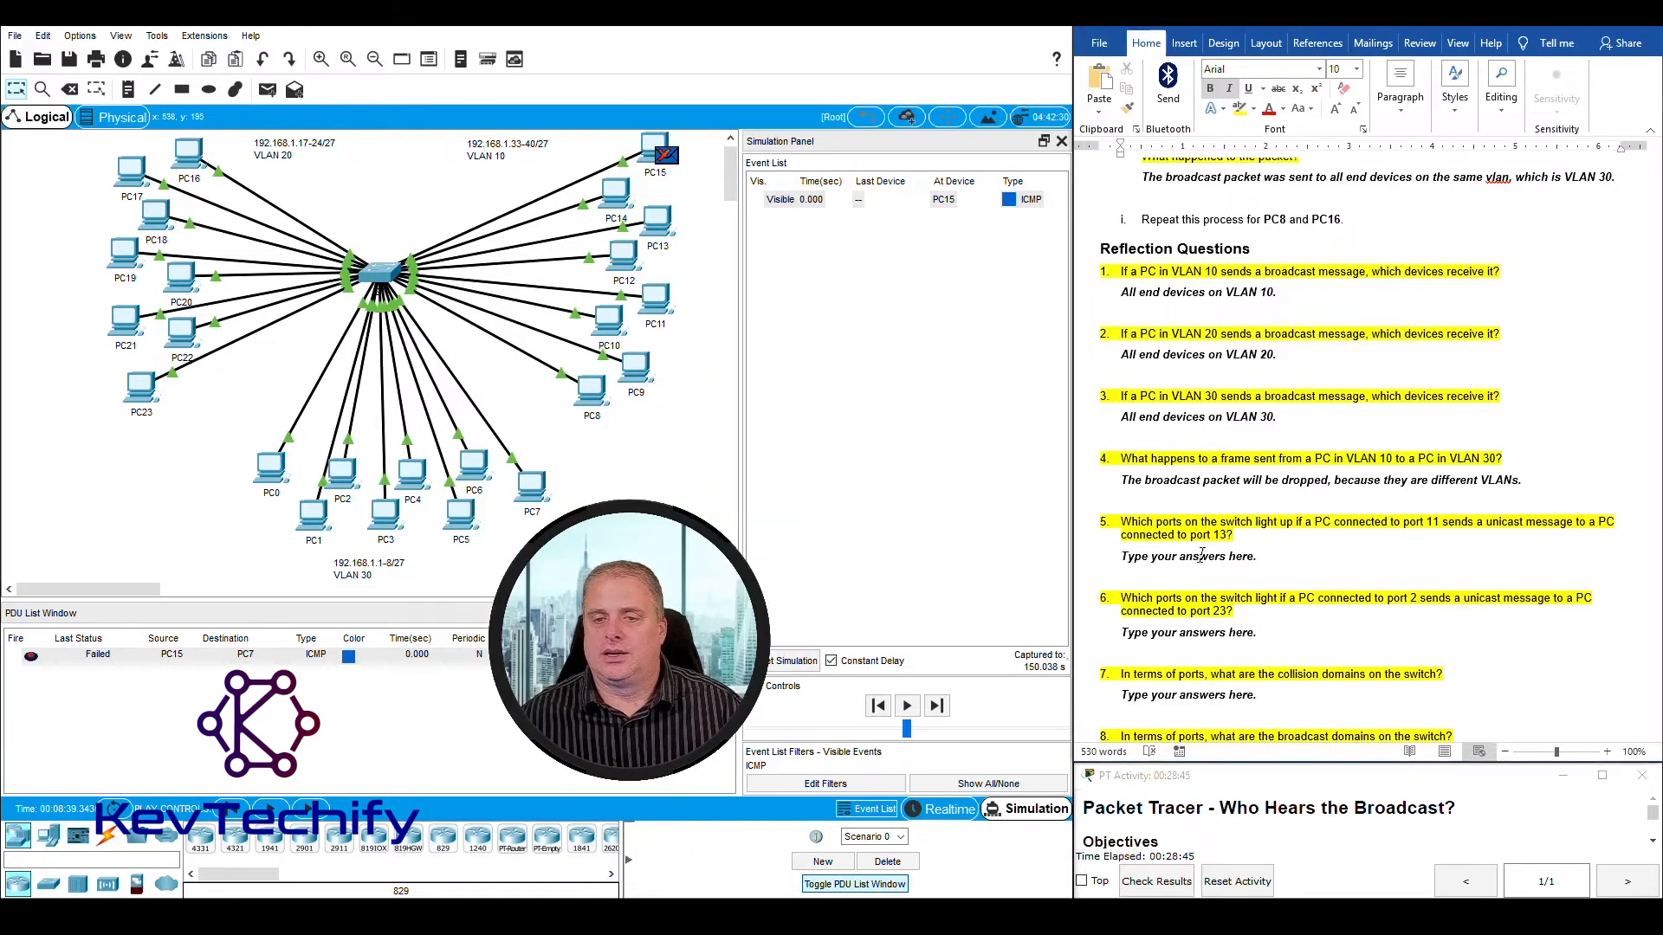
{"action": "left_click_drag", "start_coordinate": [1125, 555], "coordinate": [1271, 565]}
{"action": "type", "text": "The"}
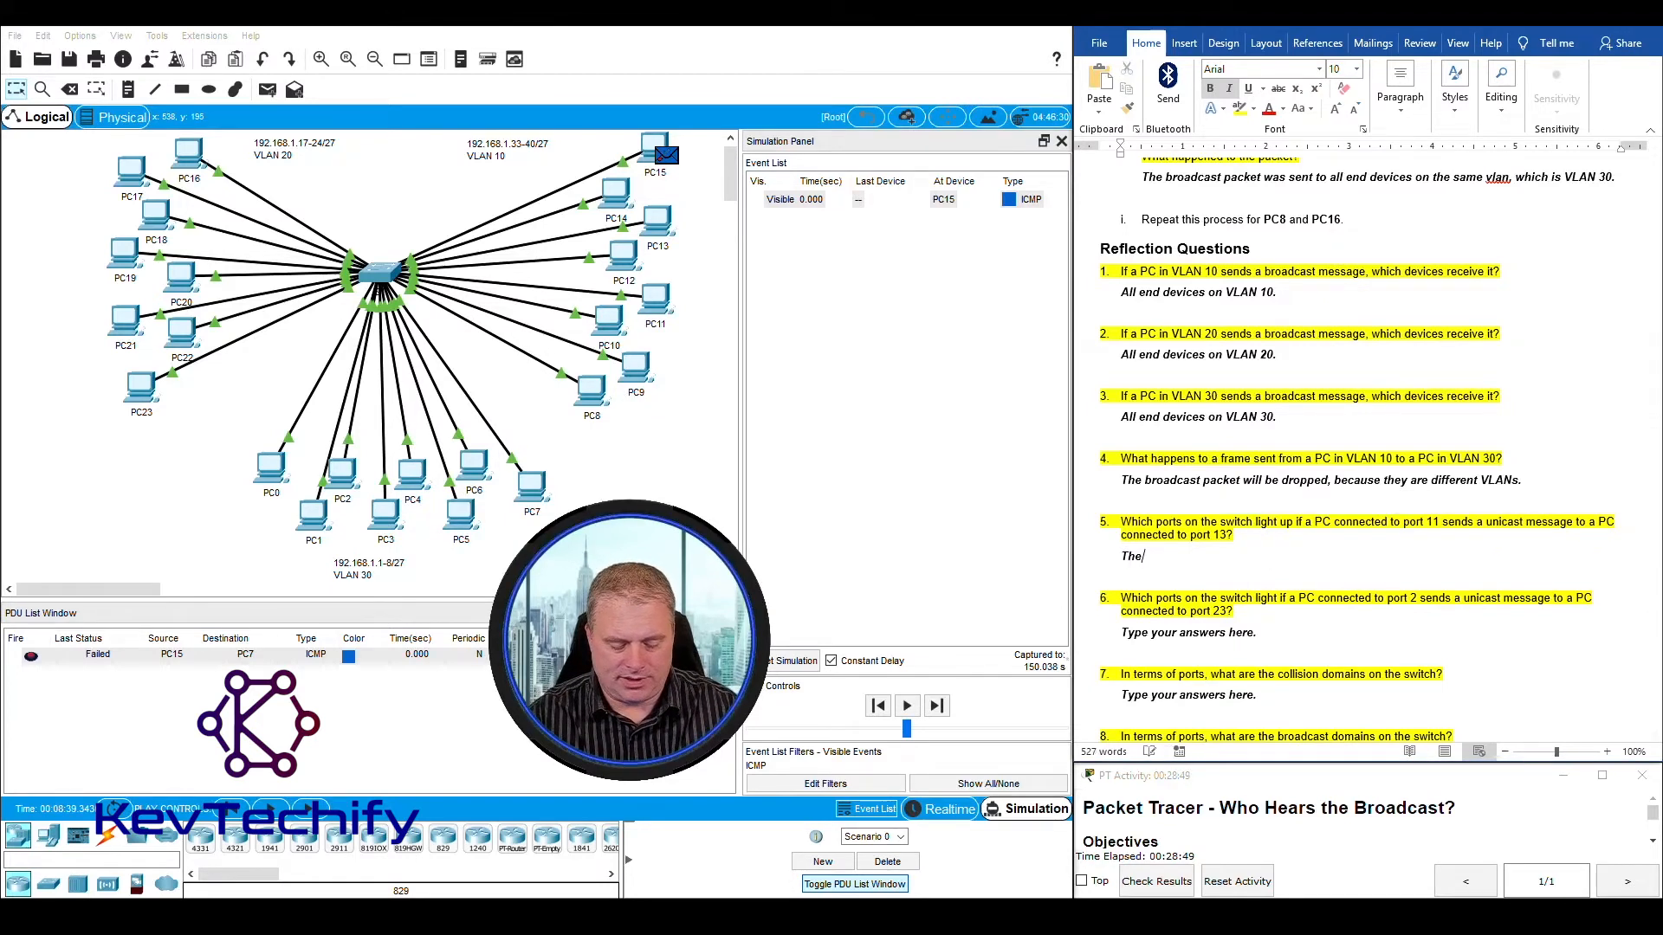
{"action": "type", "text": "y will lig"}
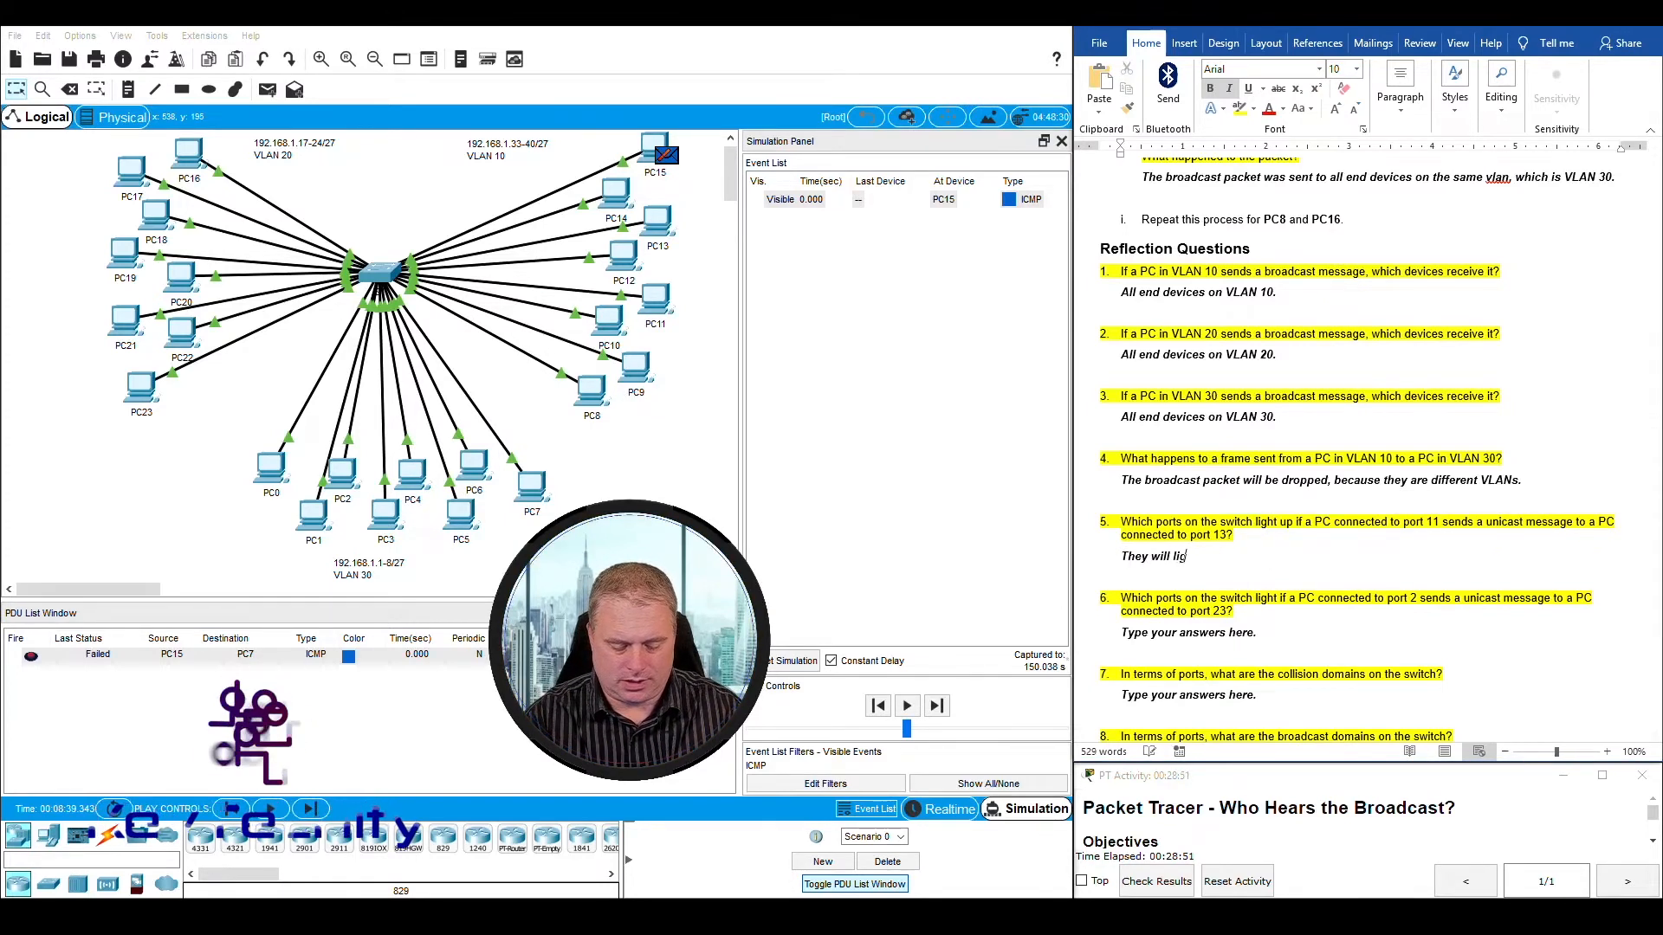
{"action": "type", "text": "ht up be"}
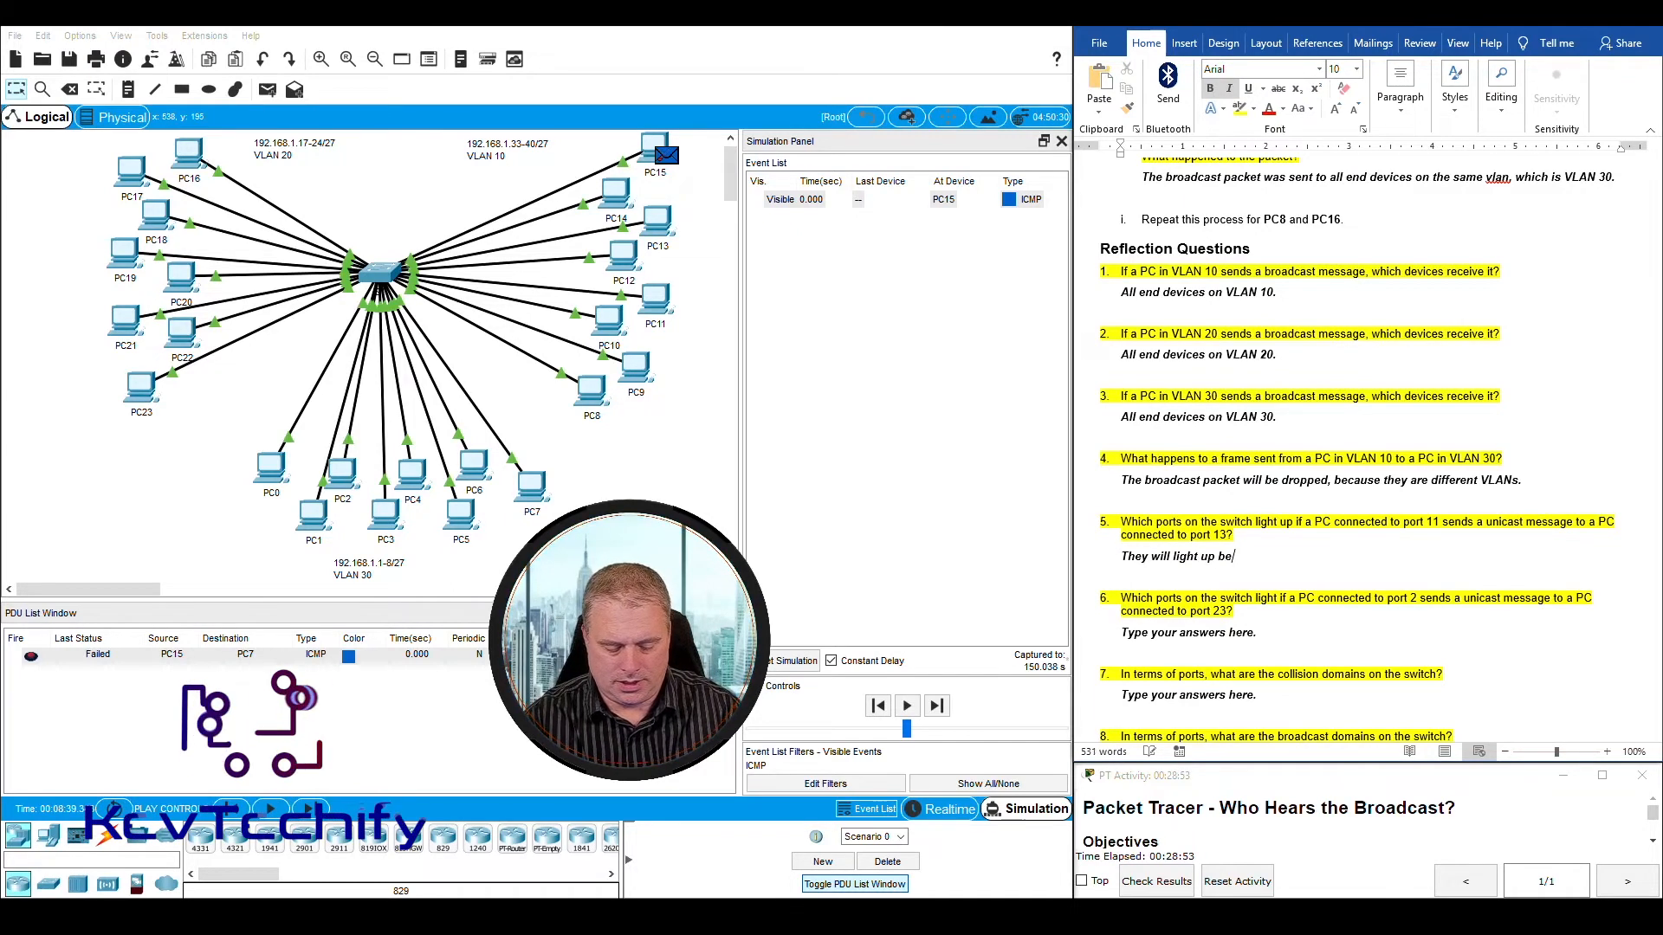
{"action": "type", "text": "casue thea"}
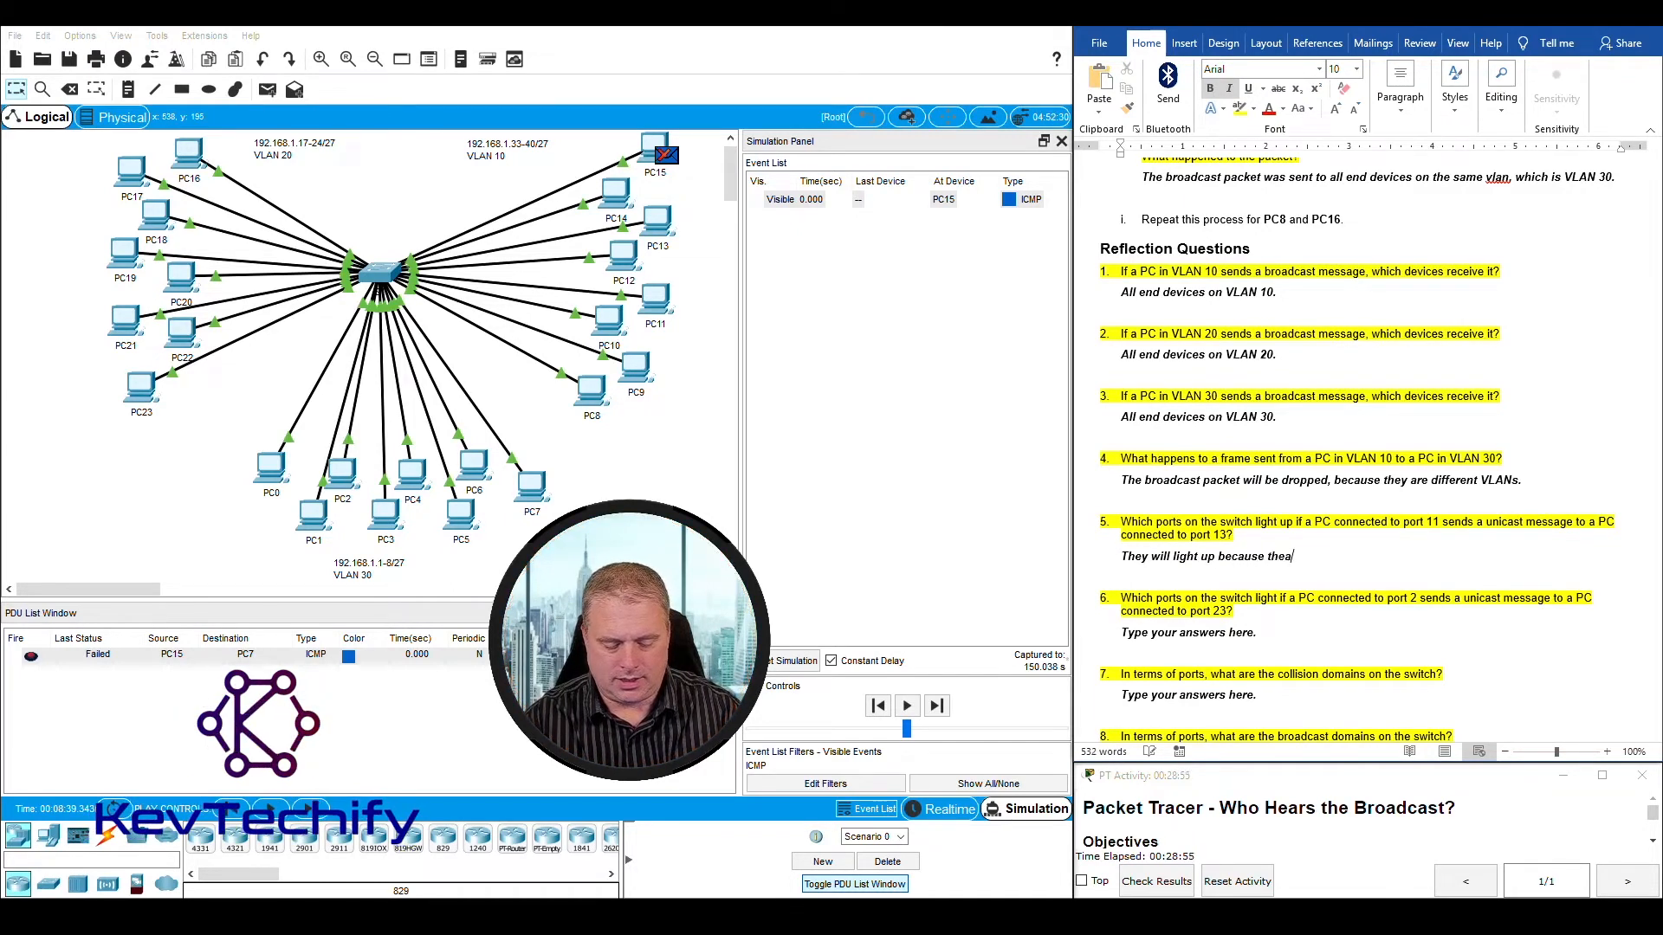
{"action": "type", "text": "re in t"}
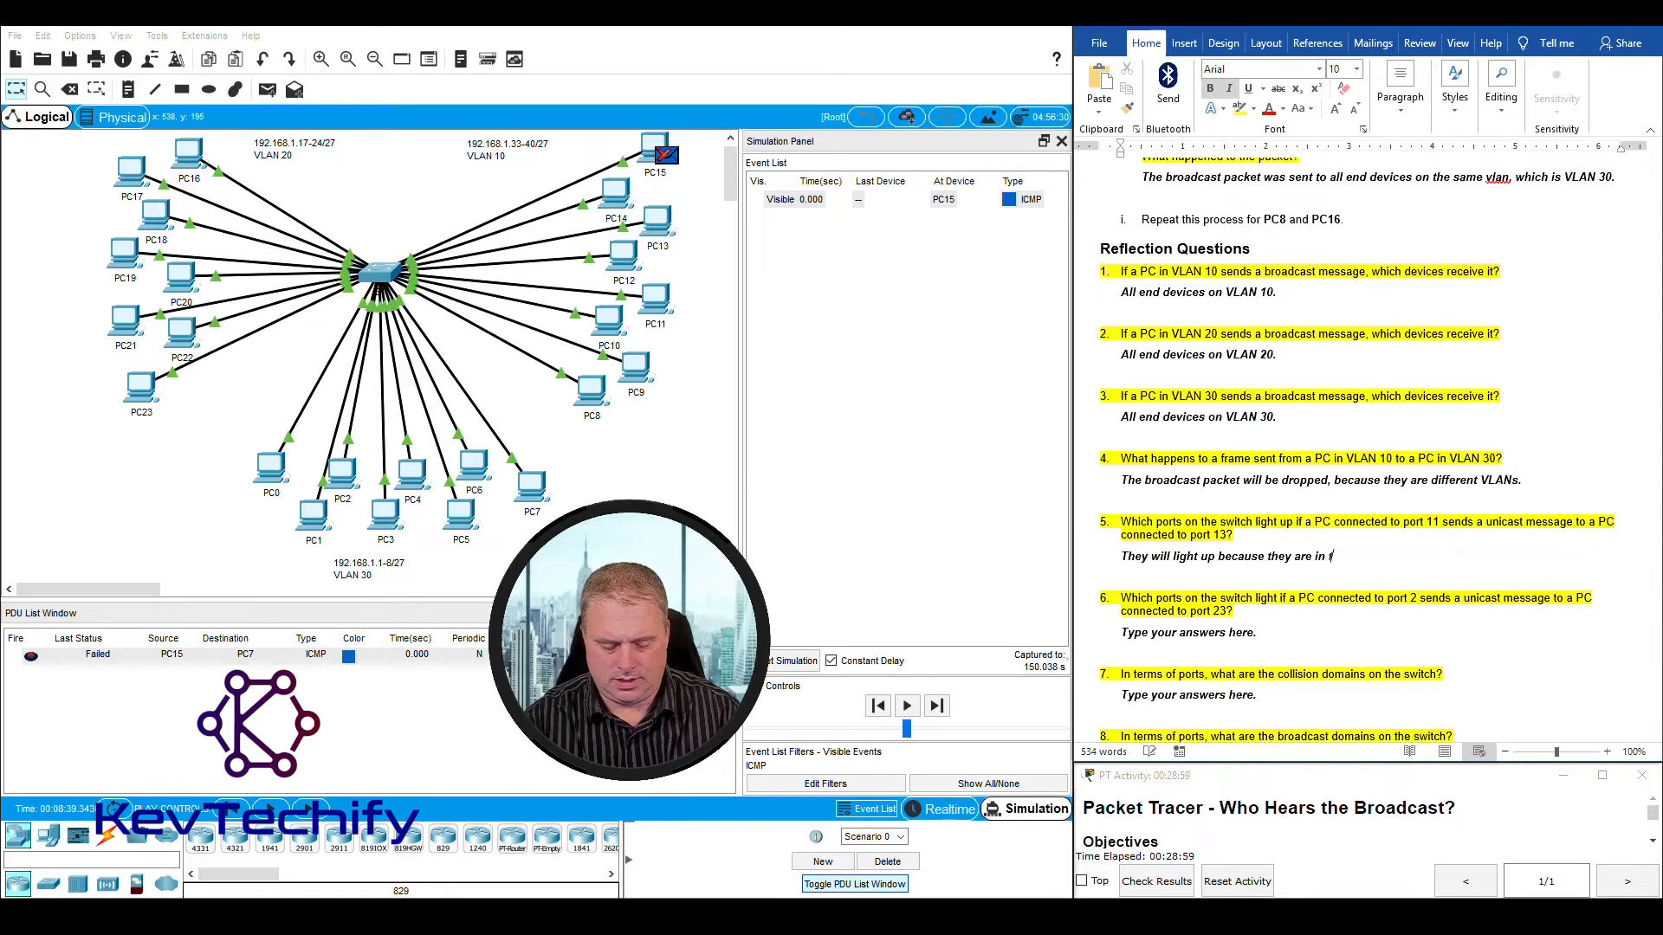
{"action": "type", "text": "he same network."}
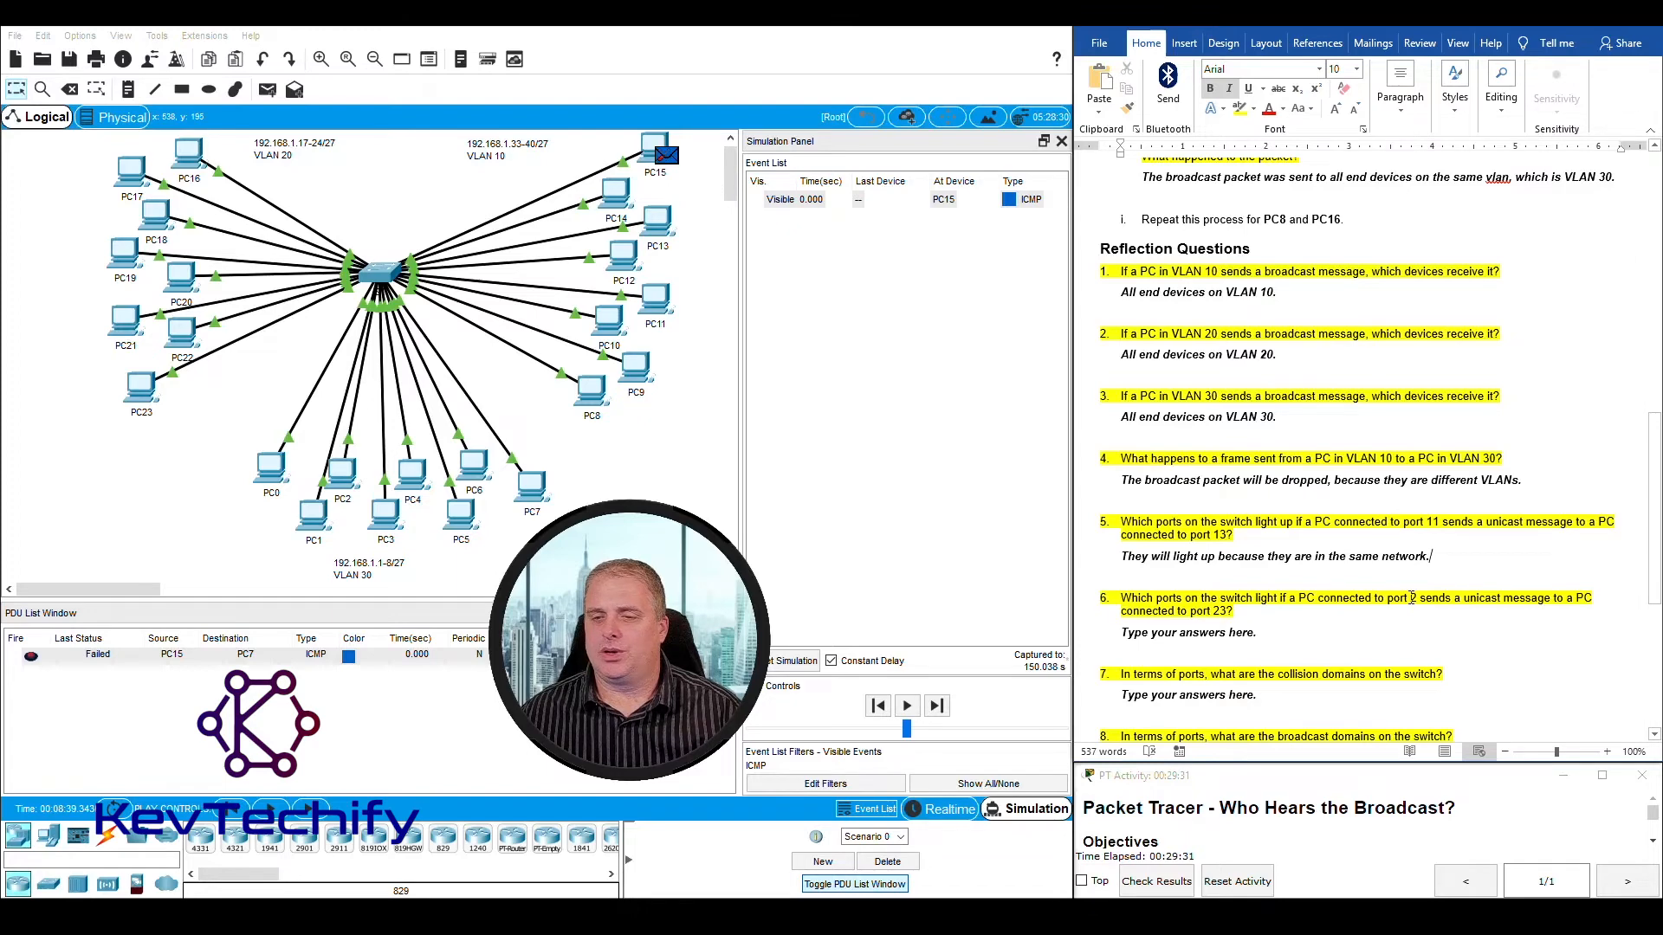
Step: Select "port 2" and "port 23" in reflection question 6 and examine which VLANs the switch's ports belong to
{"action": "left_click_drag", "start_coordinate": [1389, 600], "coordinate": [1413, 600]}
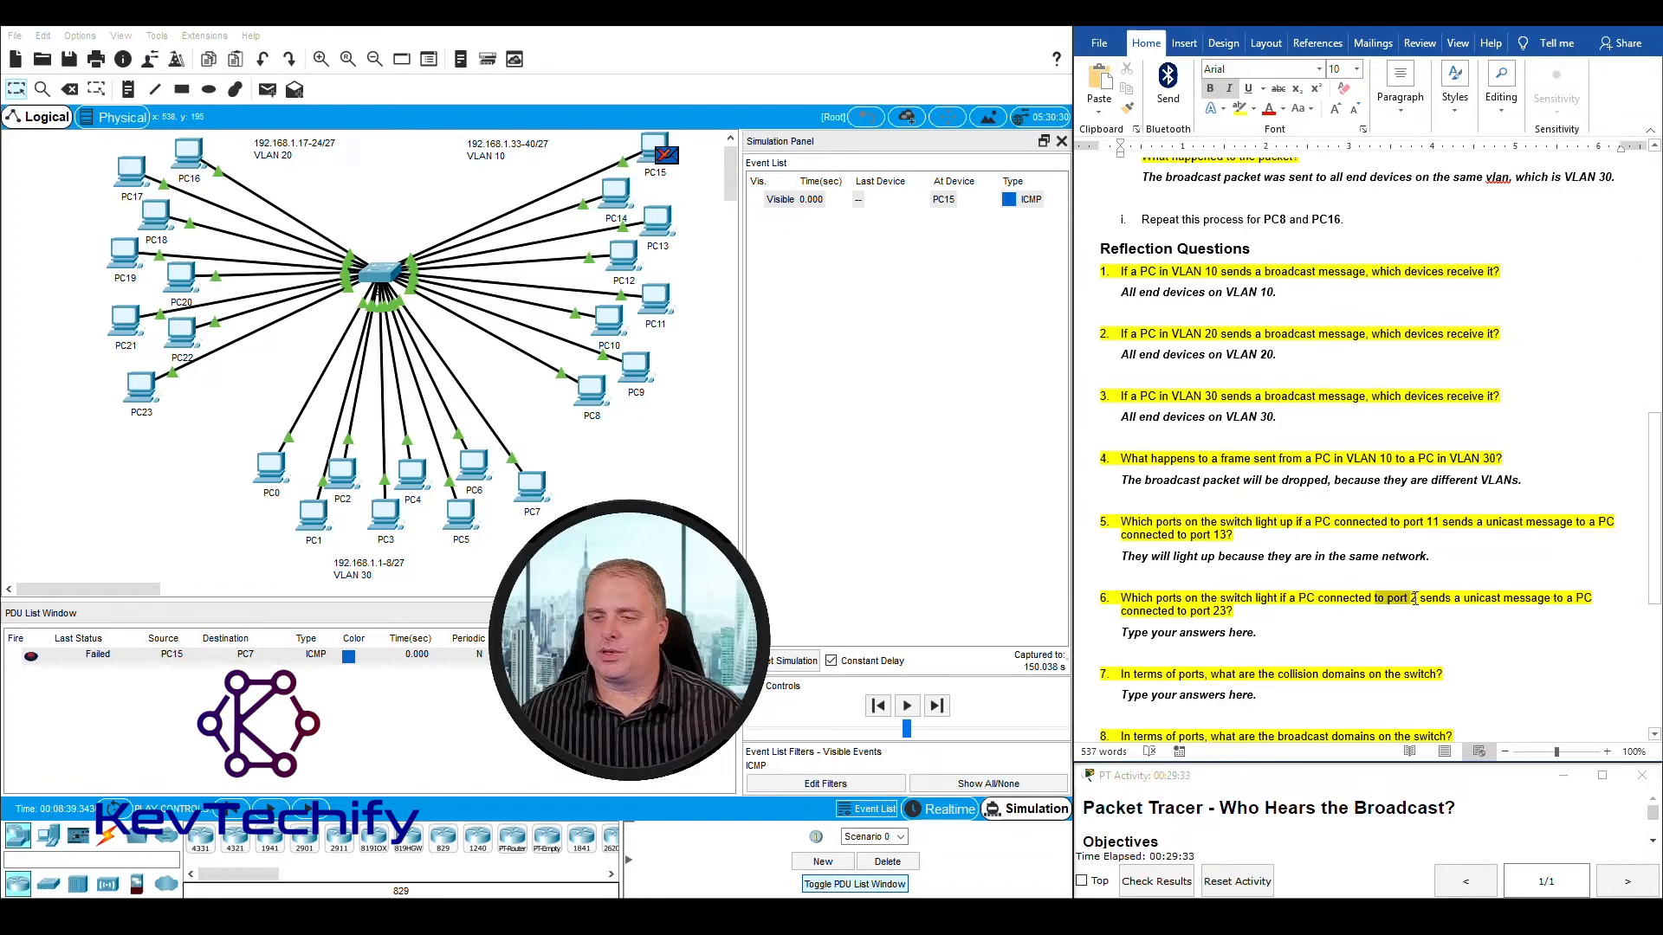
{"action": "left_click_drag", "start_coordinate": [1192, 611], "coordinate": [1230, 611]}
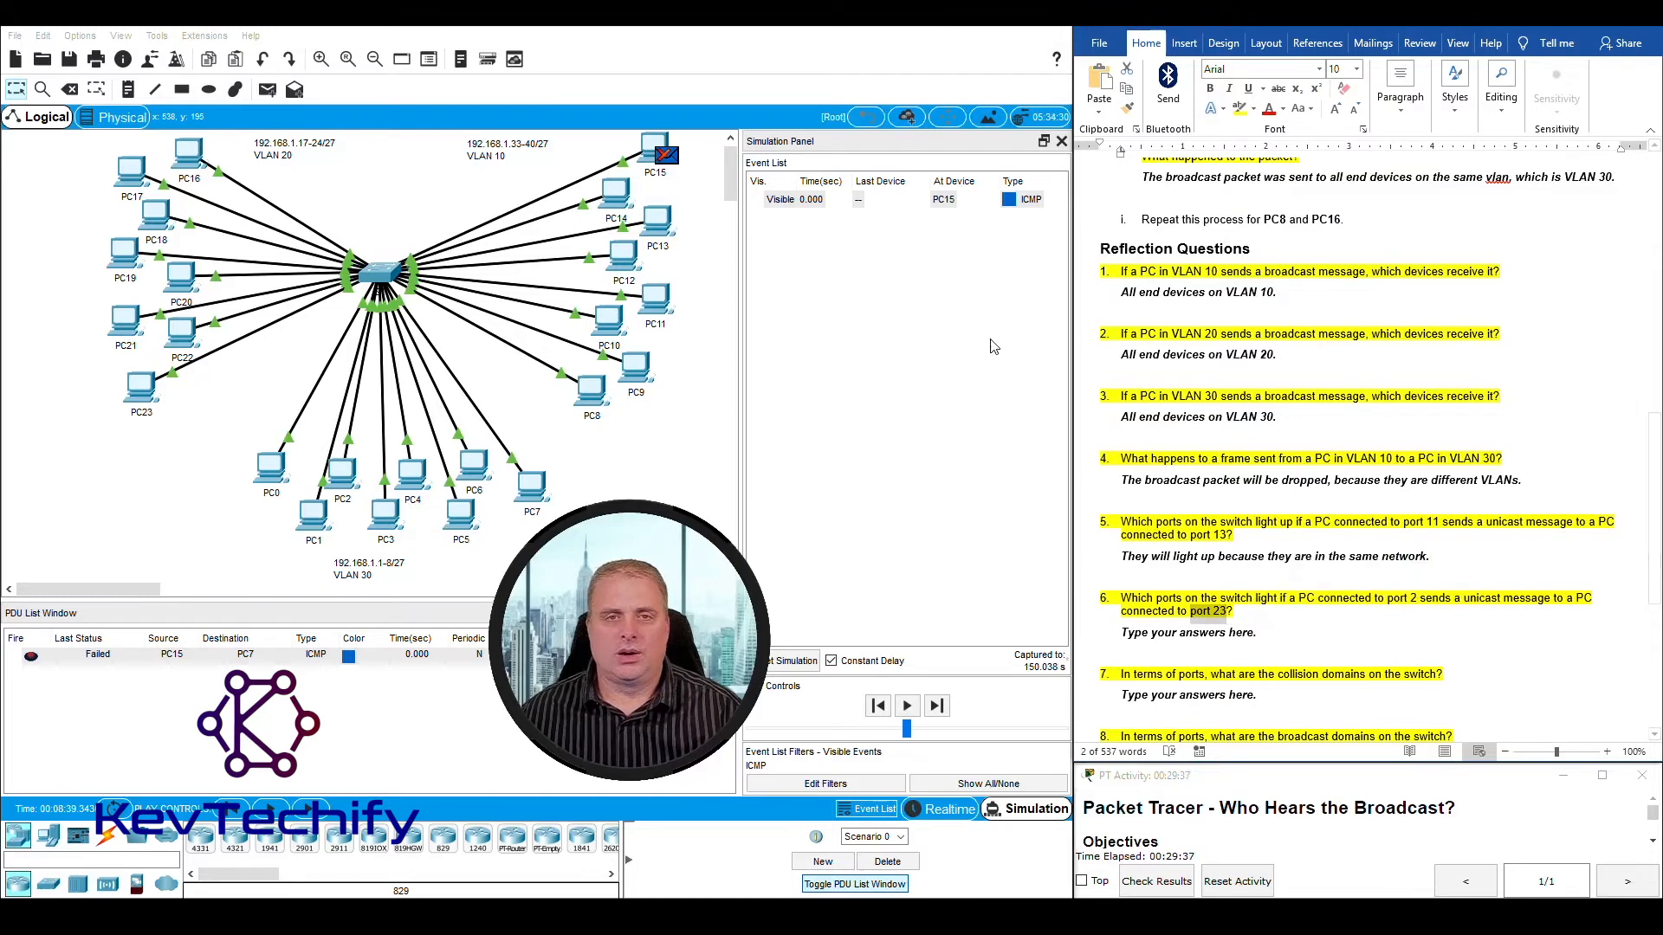
{"action": "left_click", "coordinate": [375, 179]}
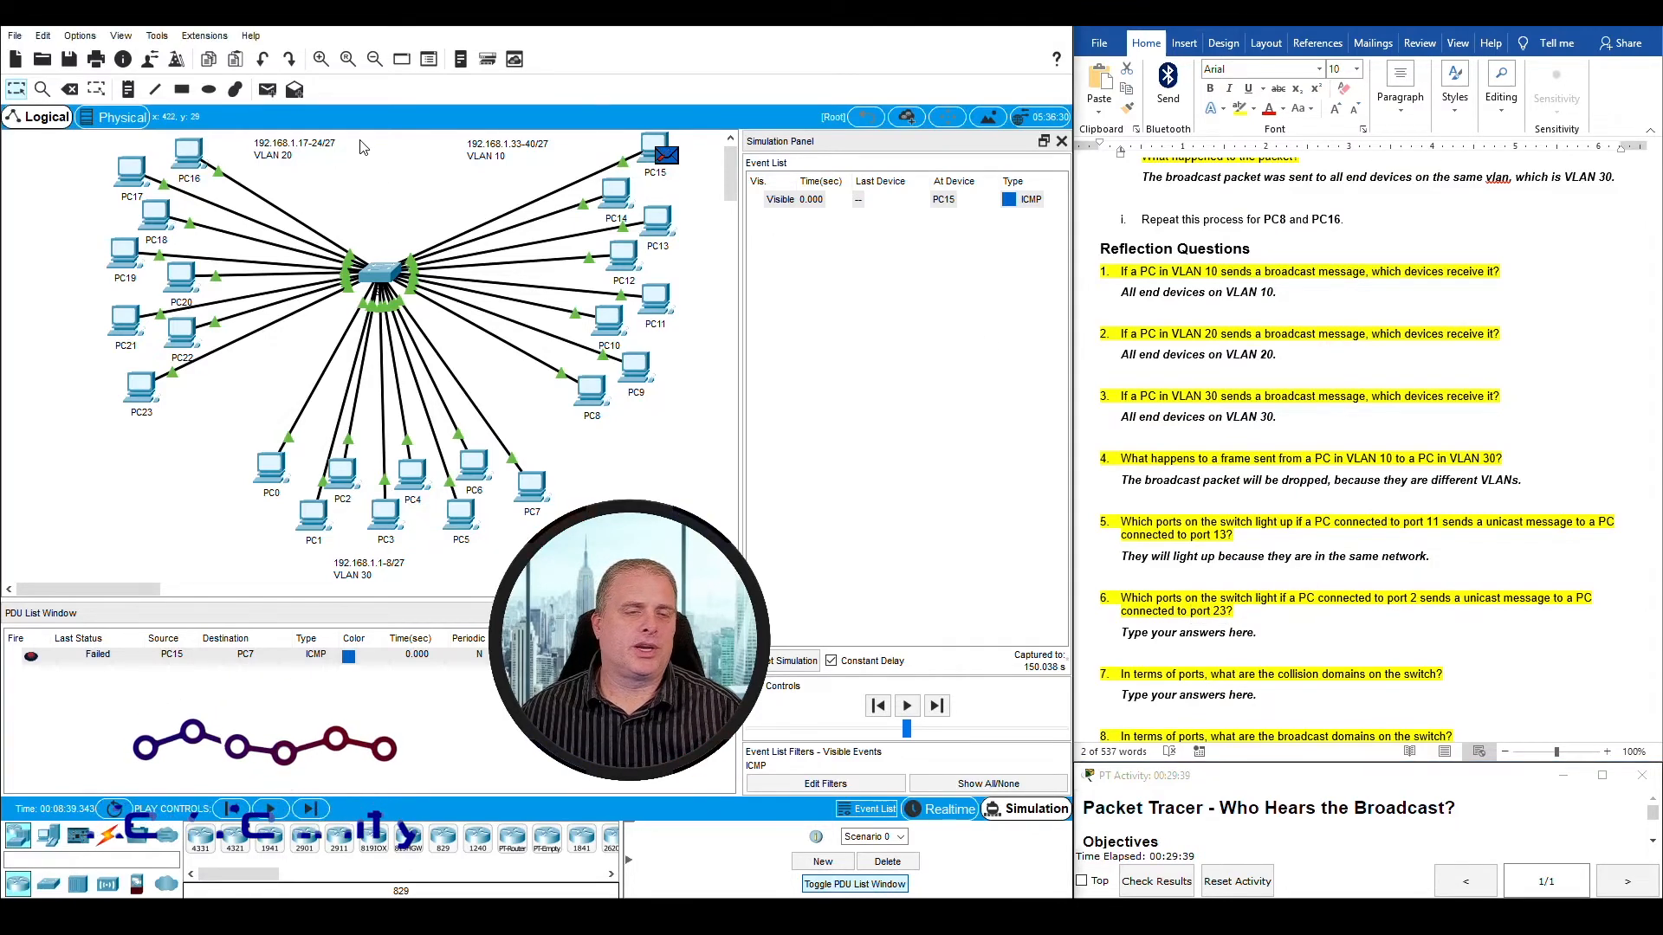
{"action": "mouse_move", "coordinate": [378, 274]}
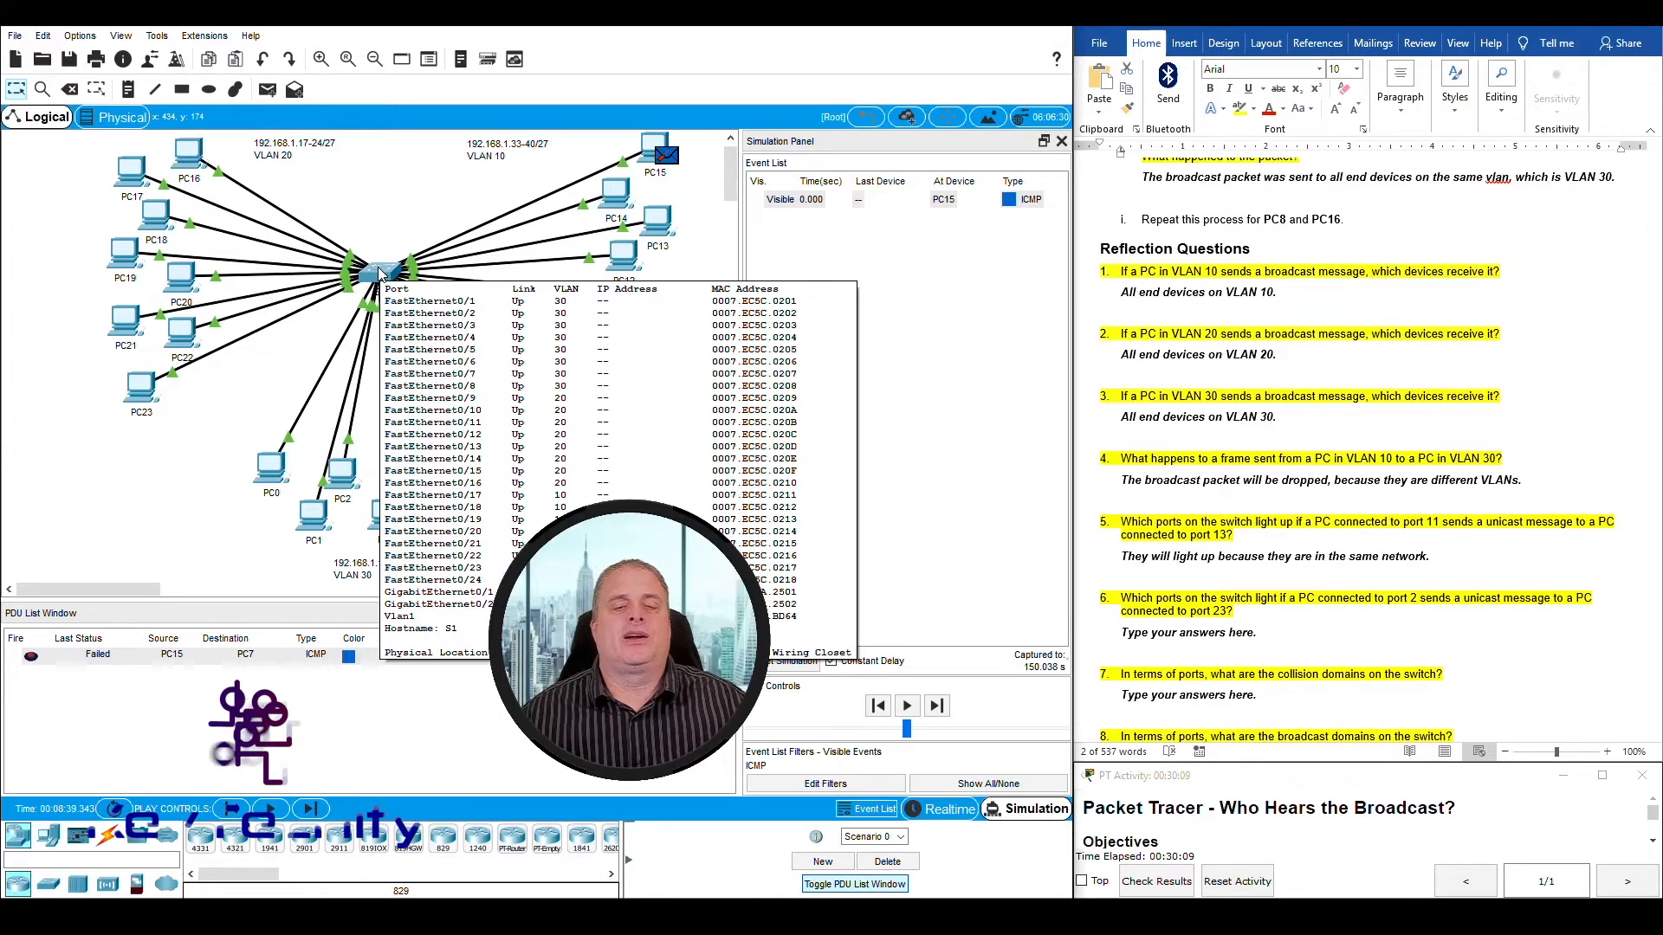
Step: Answer reflection question 6 with "They lights will not light up, the broadcast packet will be dropped because they are in different VLANs."
{"action": "left_click", "coordinate": [1124, 633]}
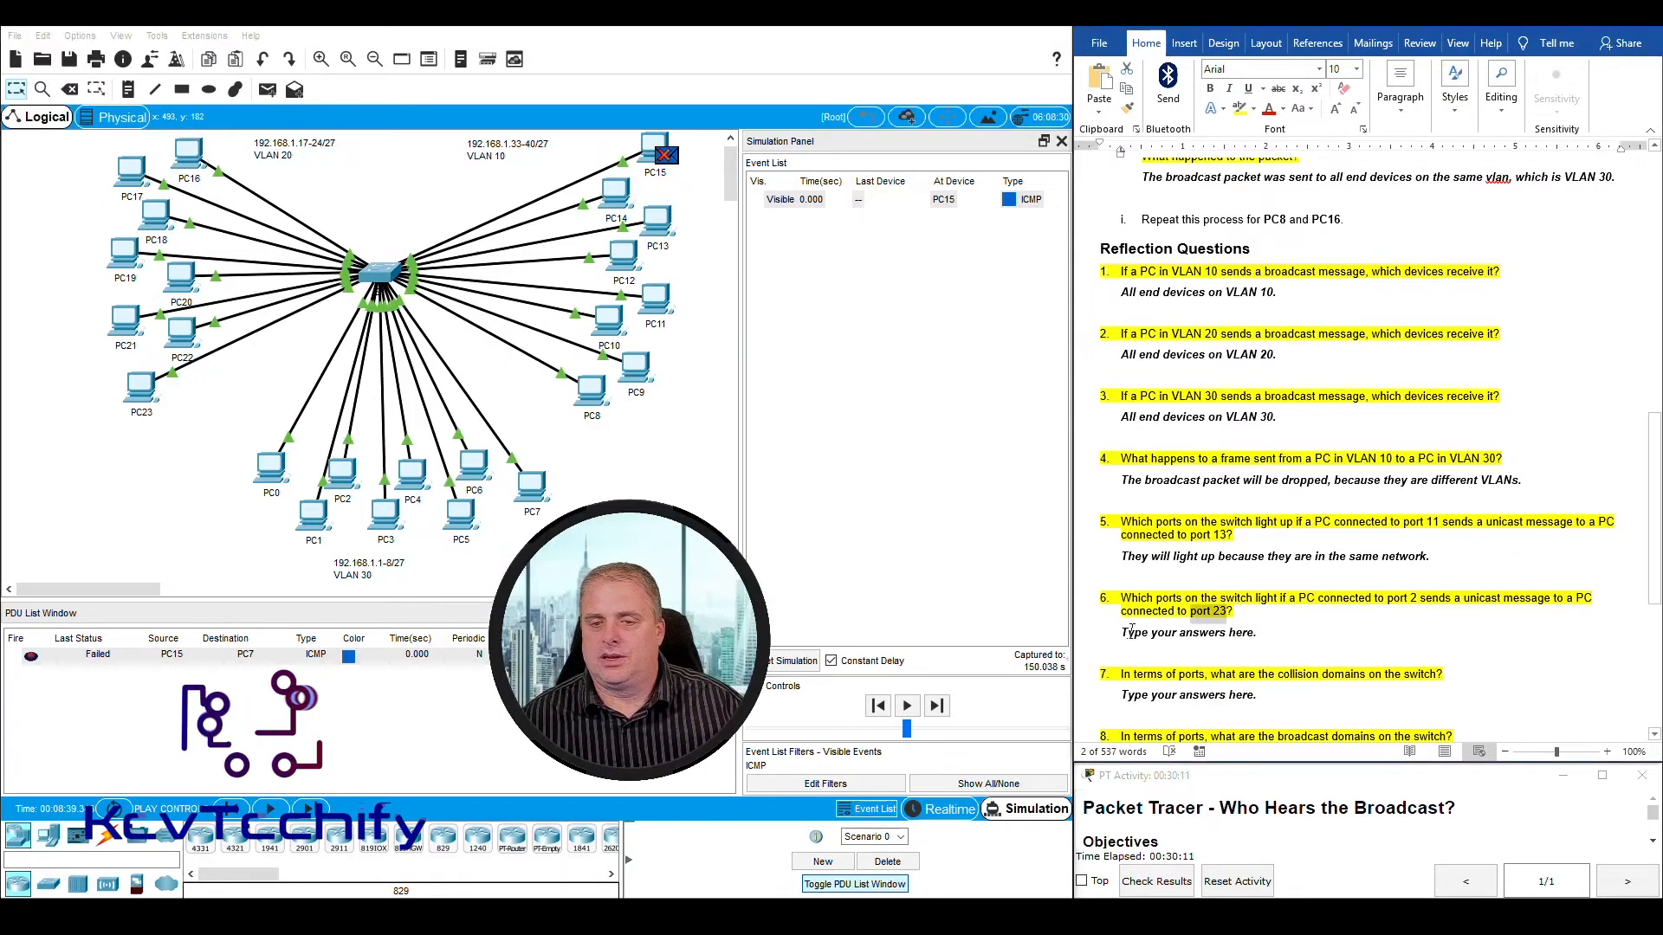
{"action": "left_click_drag", "start_coordinate": [1122, 632], "coordinate": [1263, 638]}
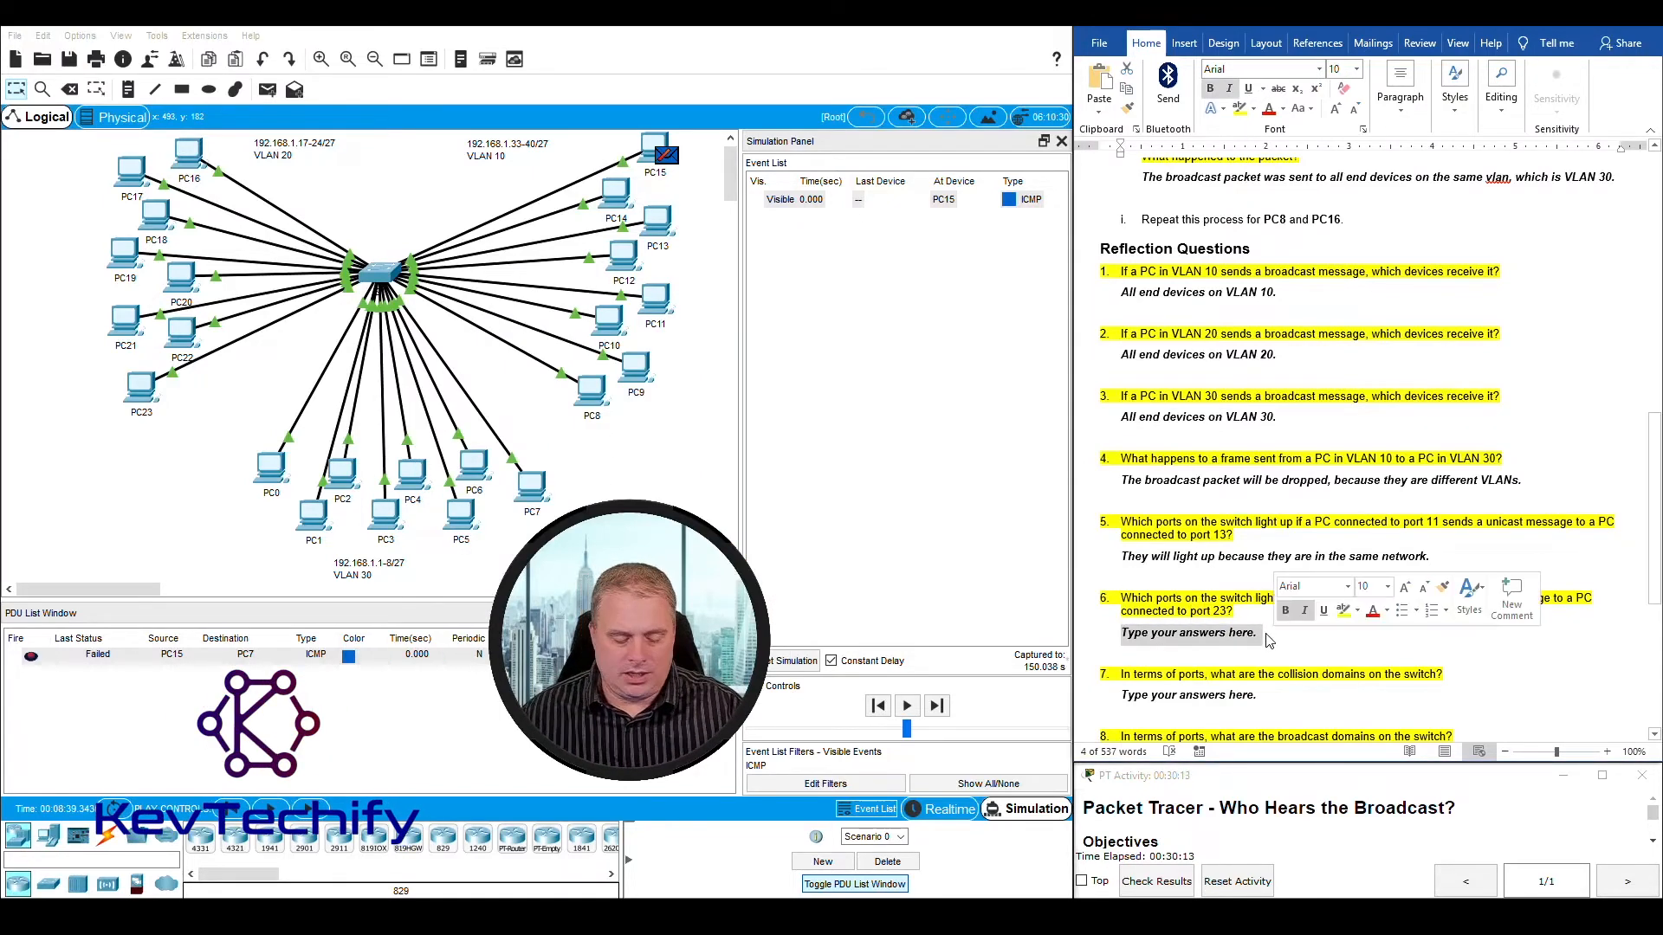
{"action": "type", "text": "T"}
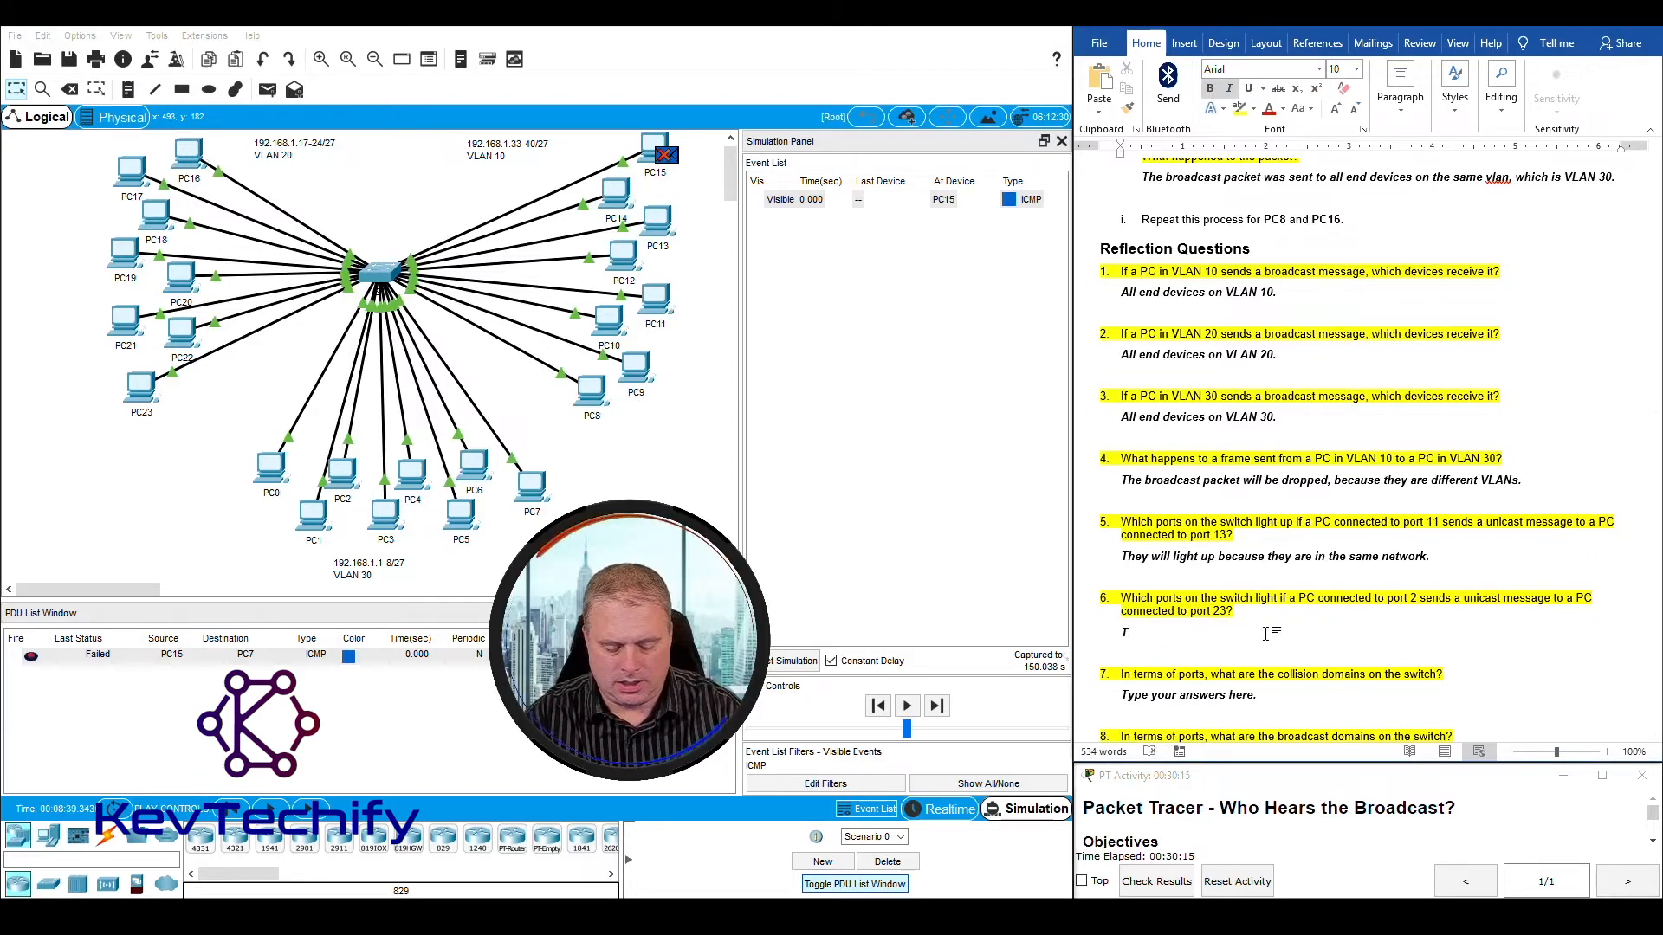
{"action": "type", "text": "hey light"}
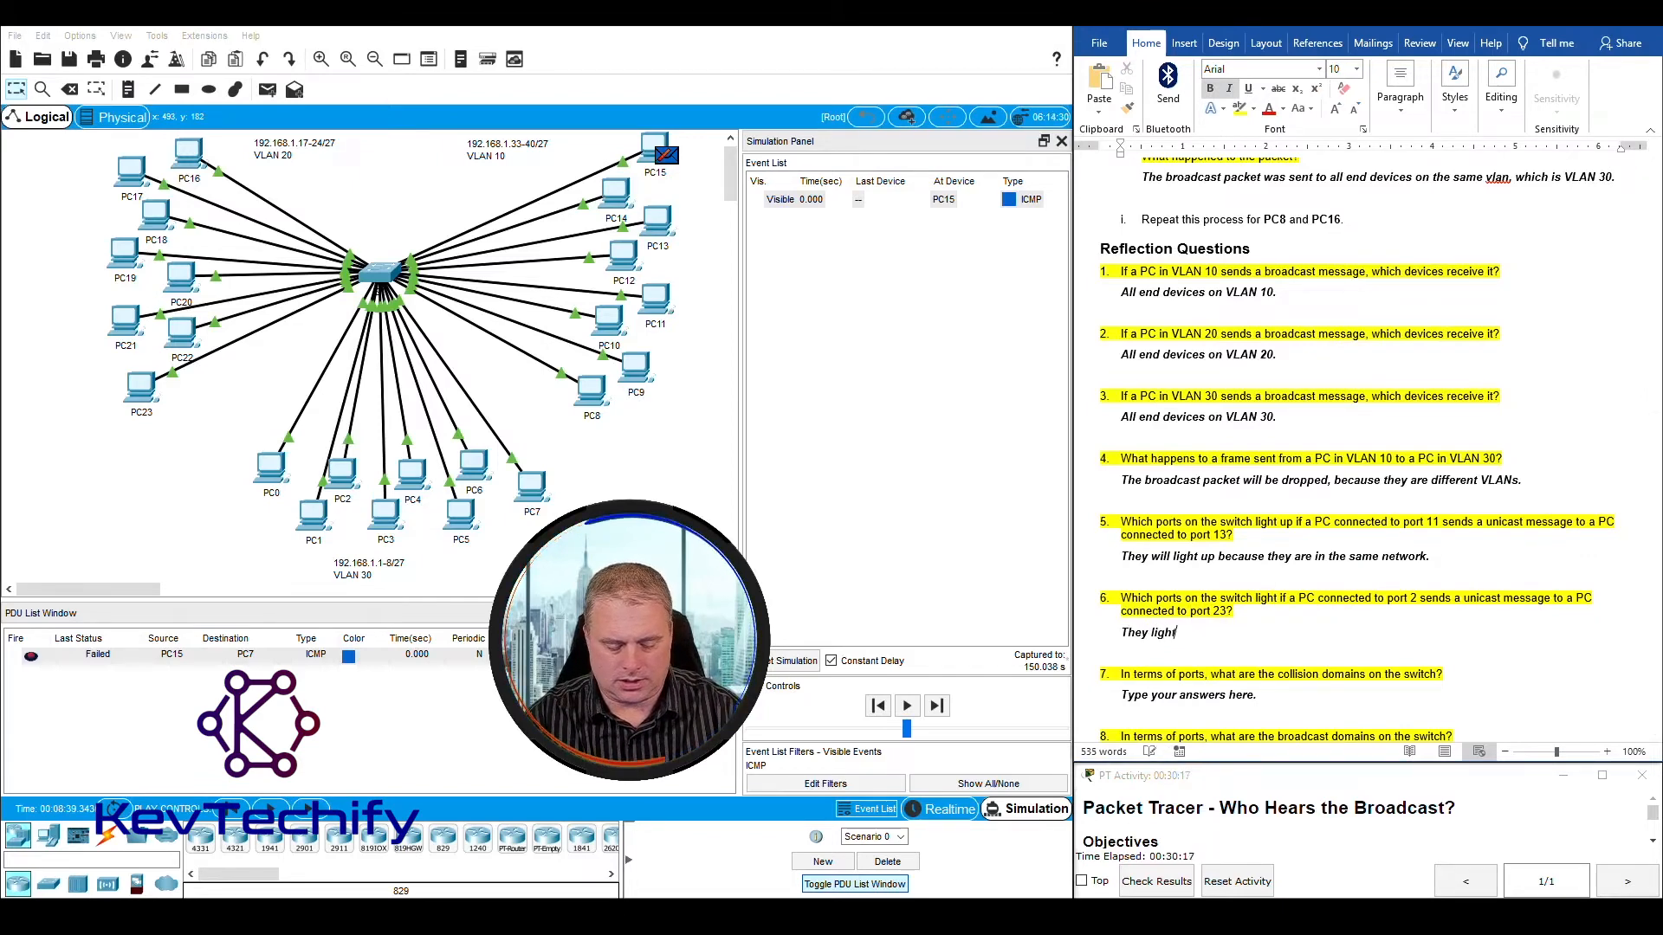
{"action": "type", "text": "s will n"}
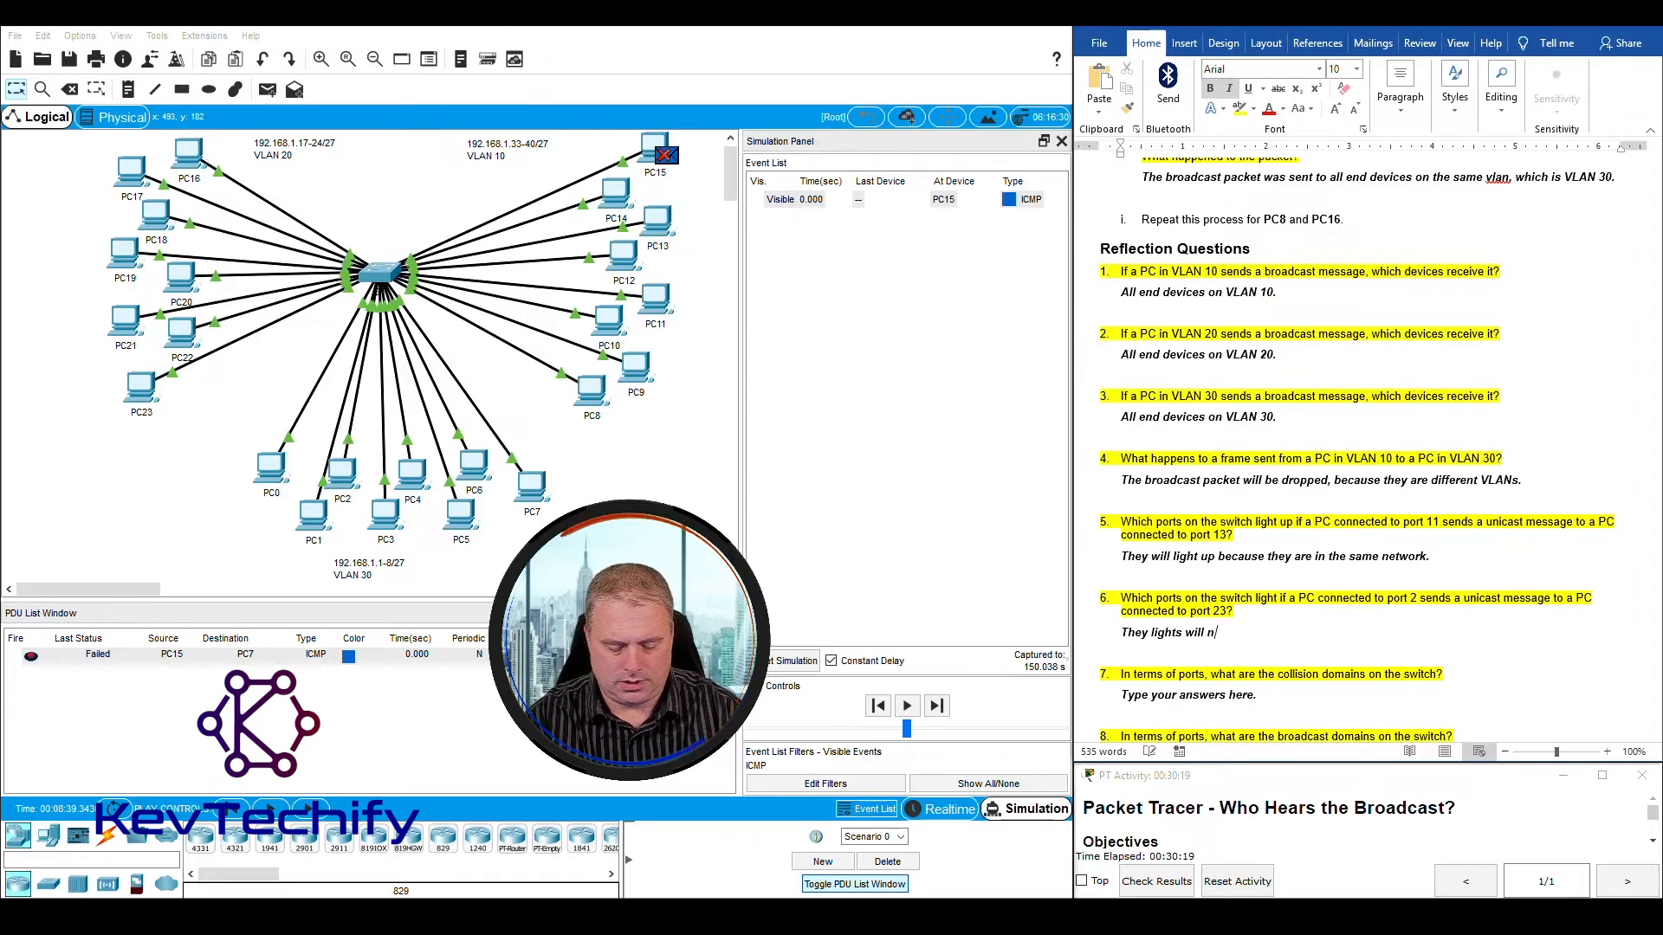
{"action": "type", "text": "ot light up"}
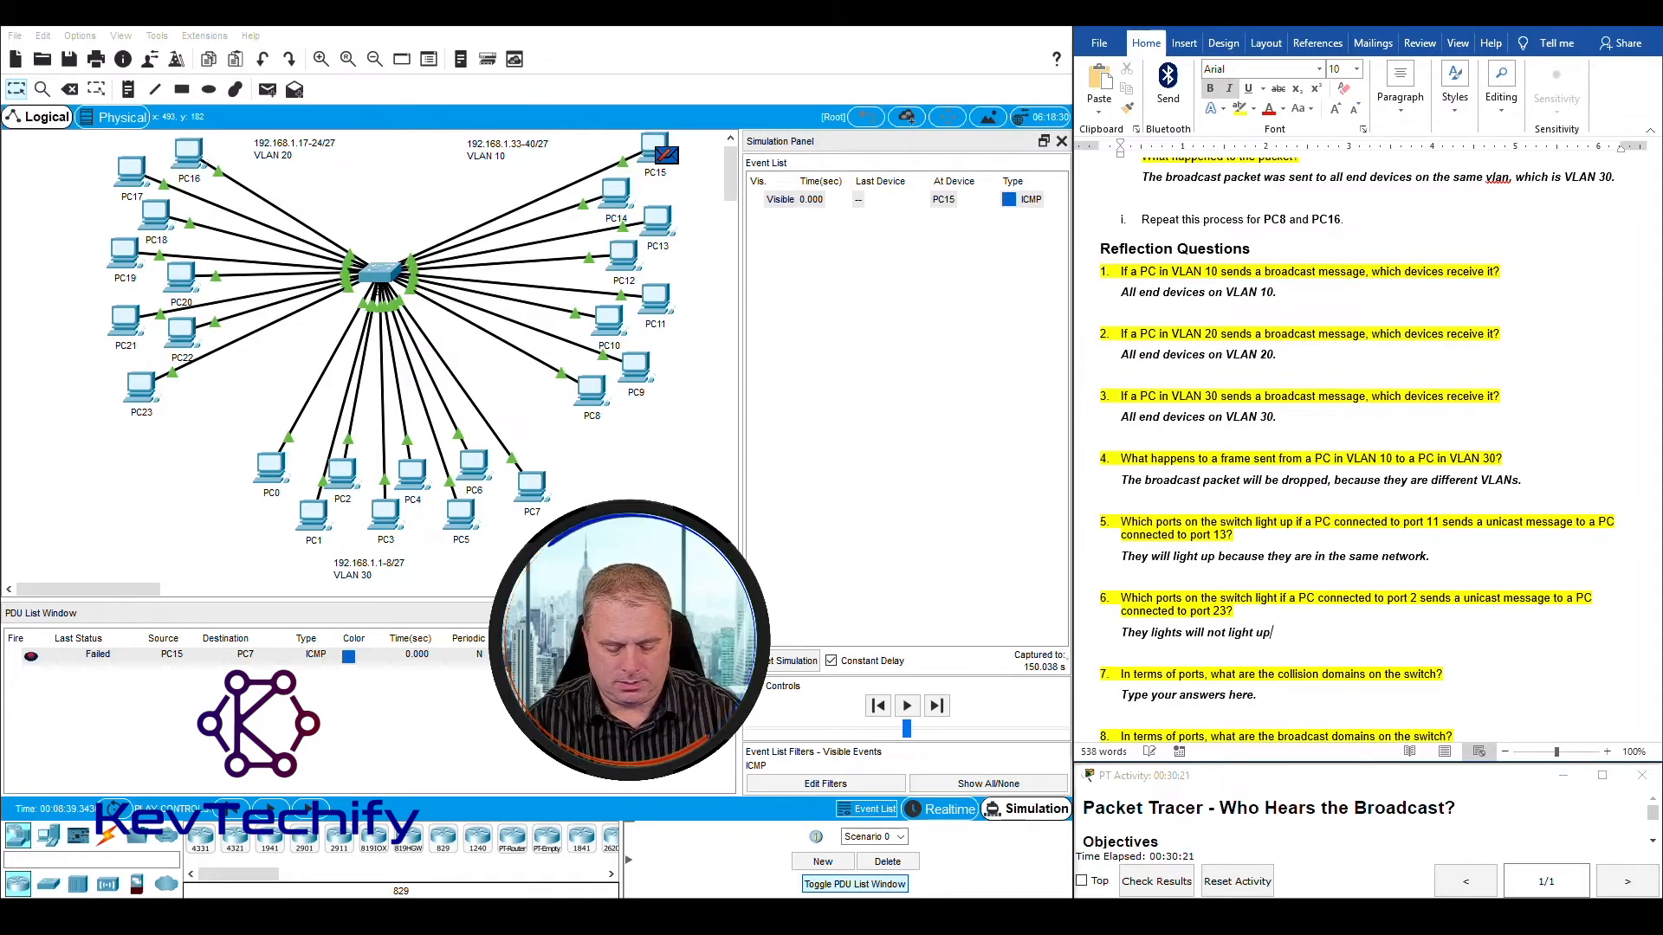
{"action": "type", "text": ", the pa"}
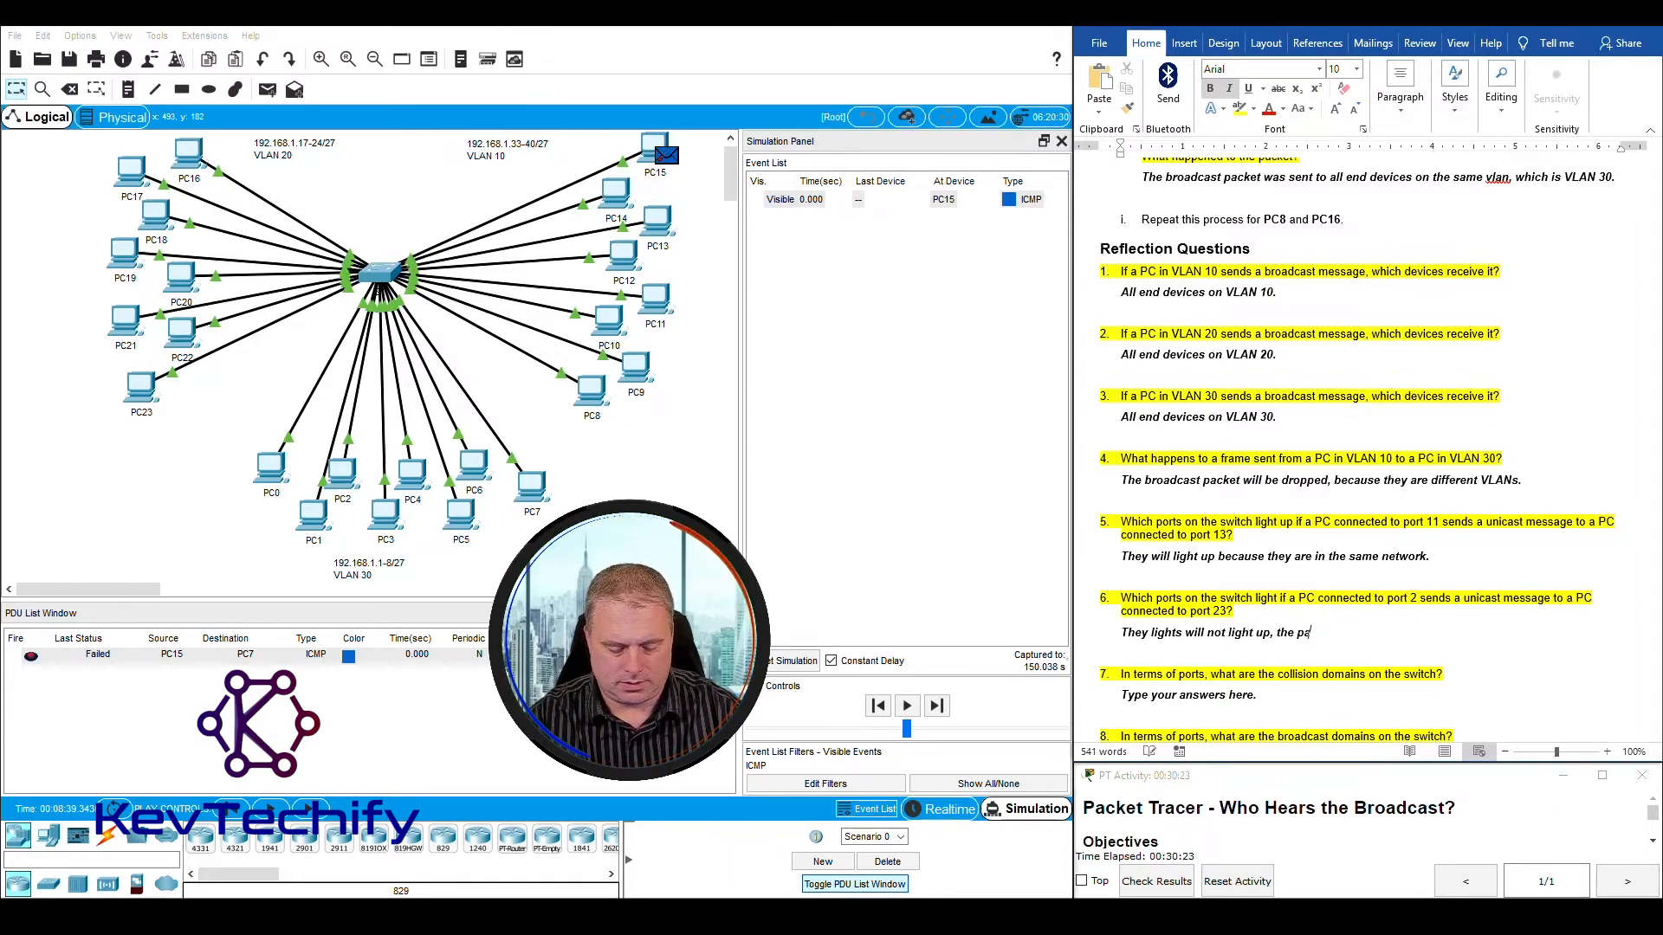
{"action": "key", "text": "BackSpace"}
{"action": "key", "text": "BackSpace"}
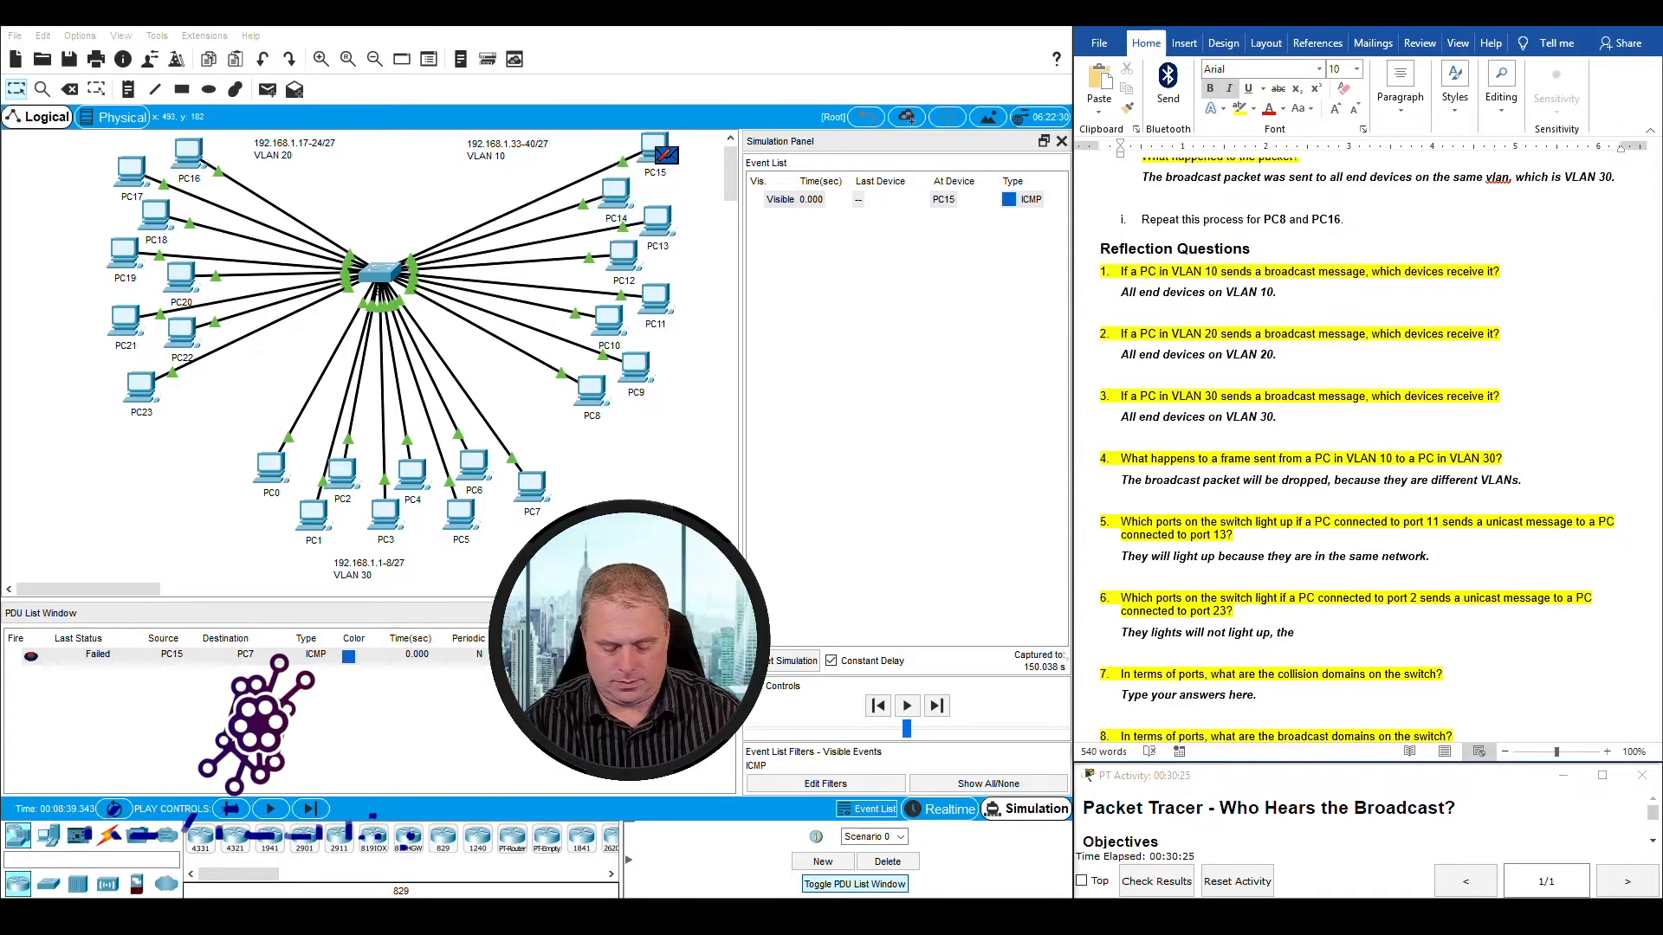
{"action": "type", "text": "broadcs"}
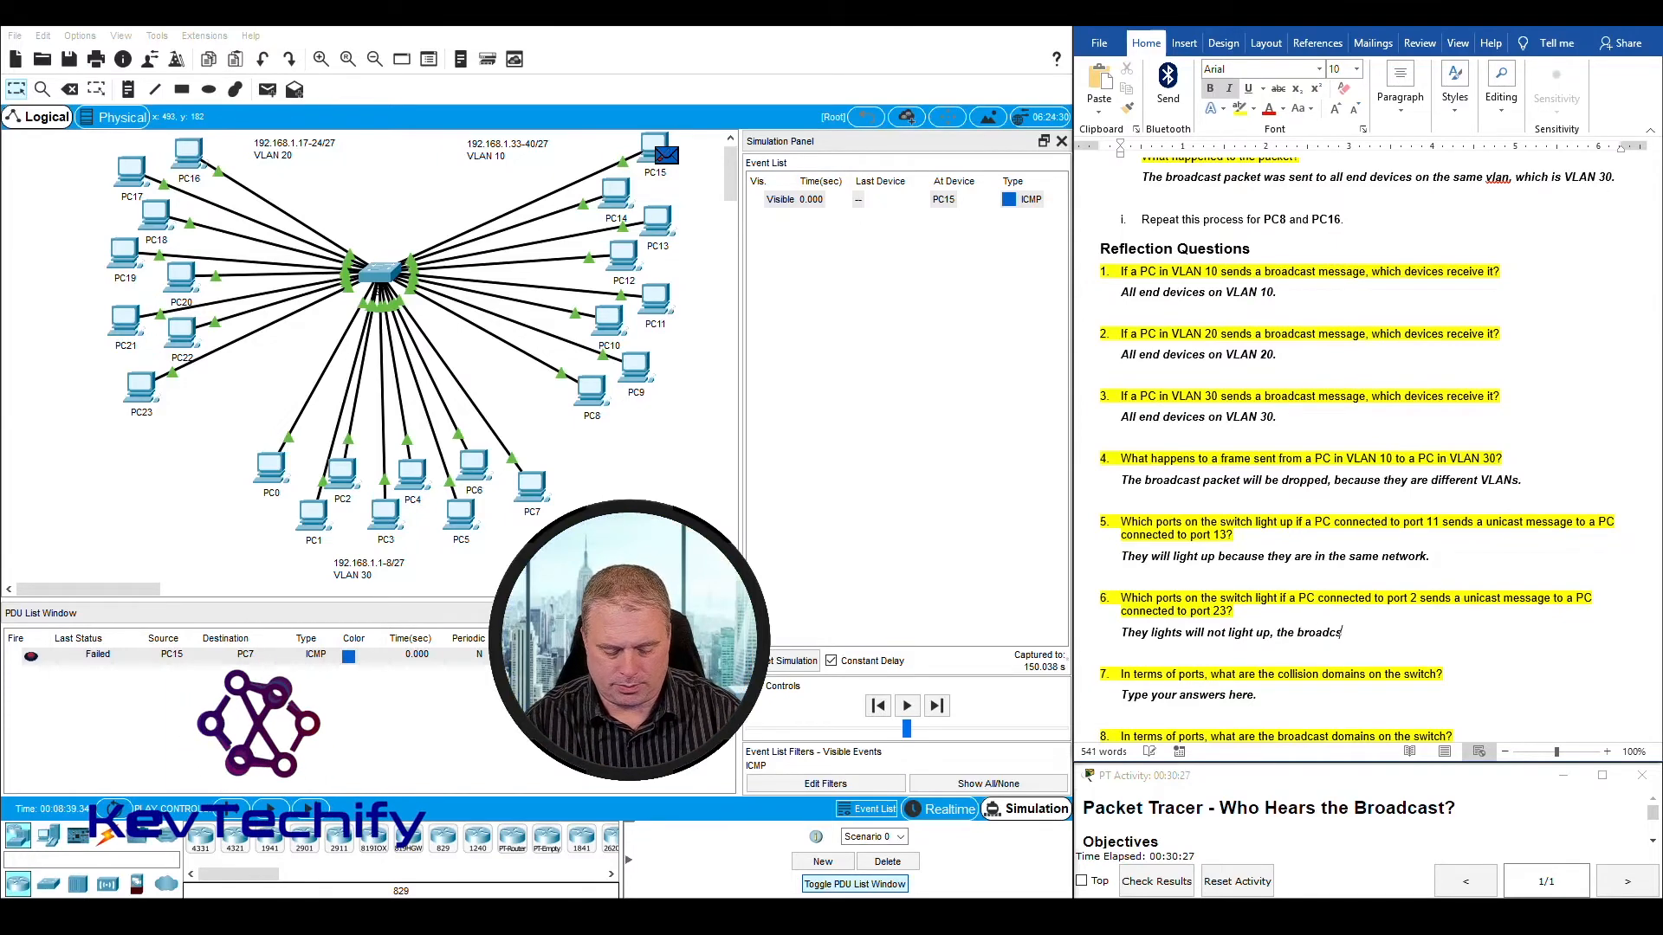
{"action": "type", "text": "t packet will be dropped"}
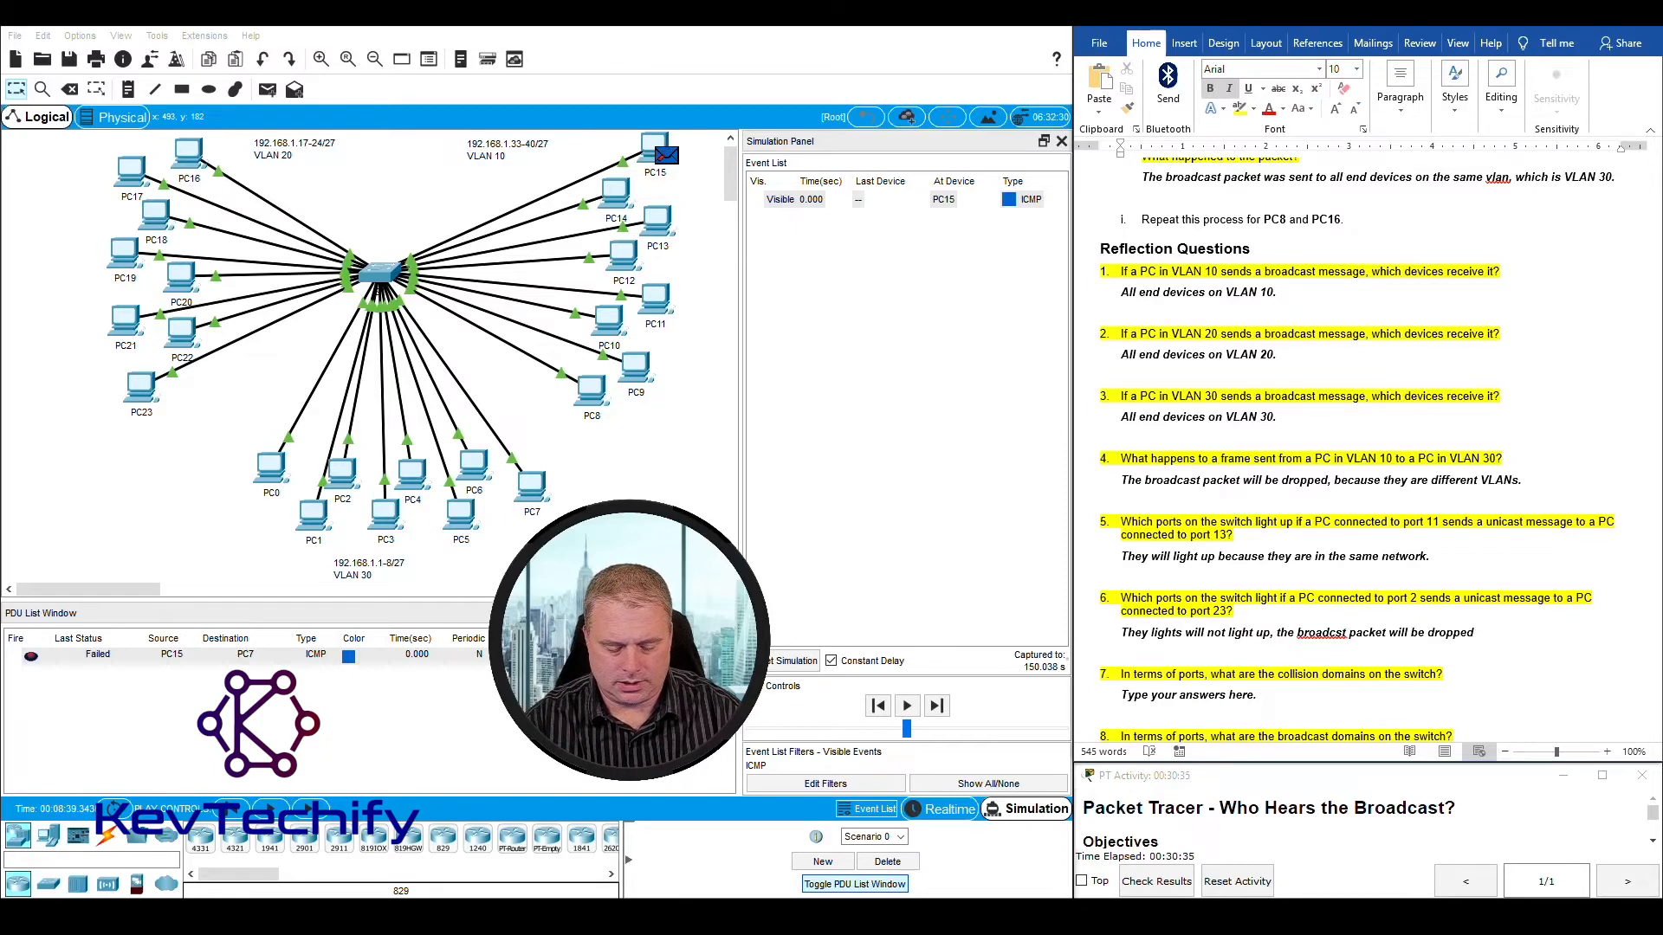
{"action": "type", "text": "because th"}
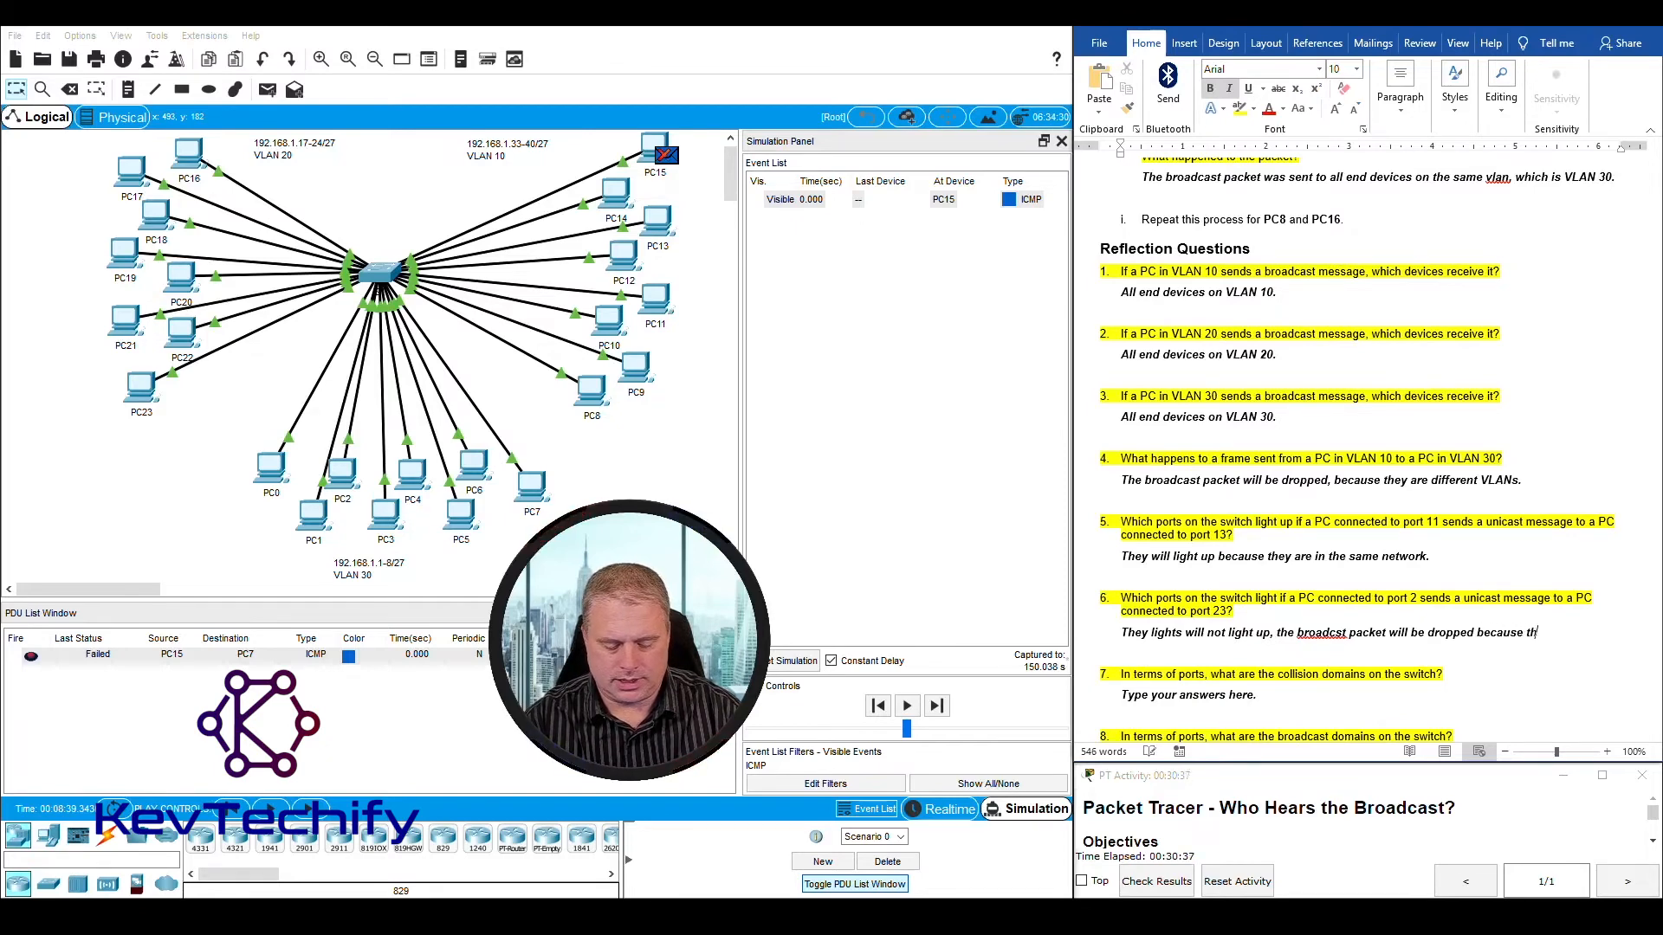
{"action": "type", "text": "ey are in t"}
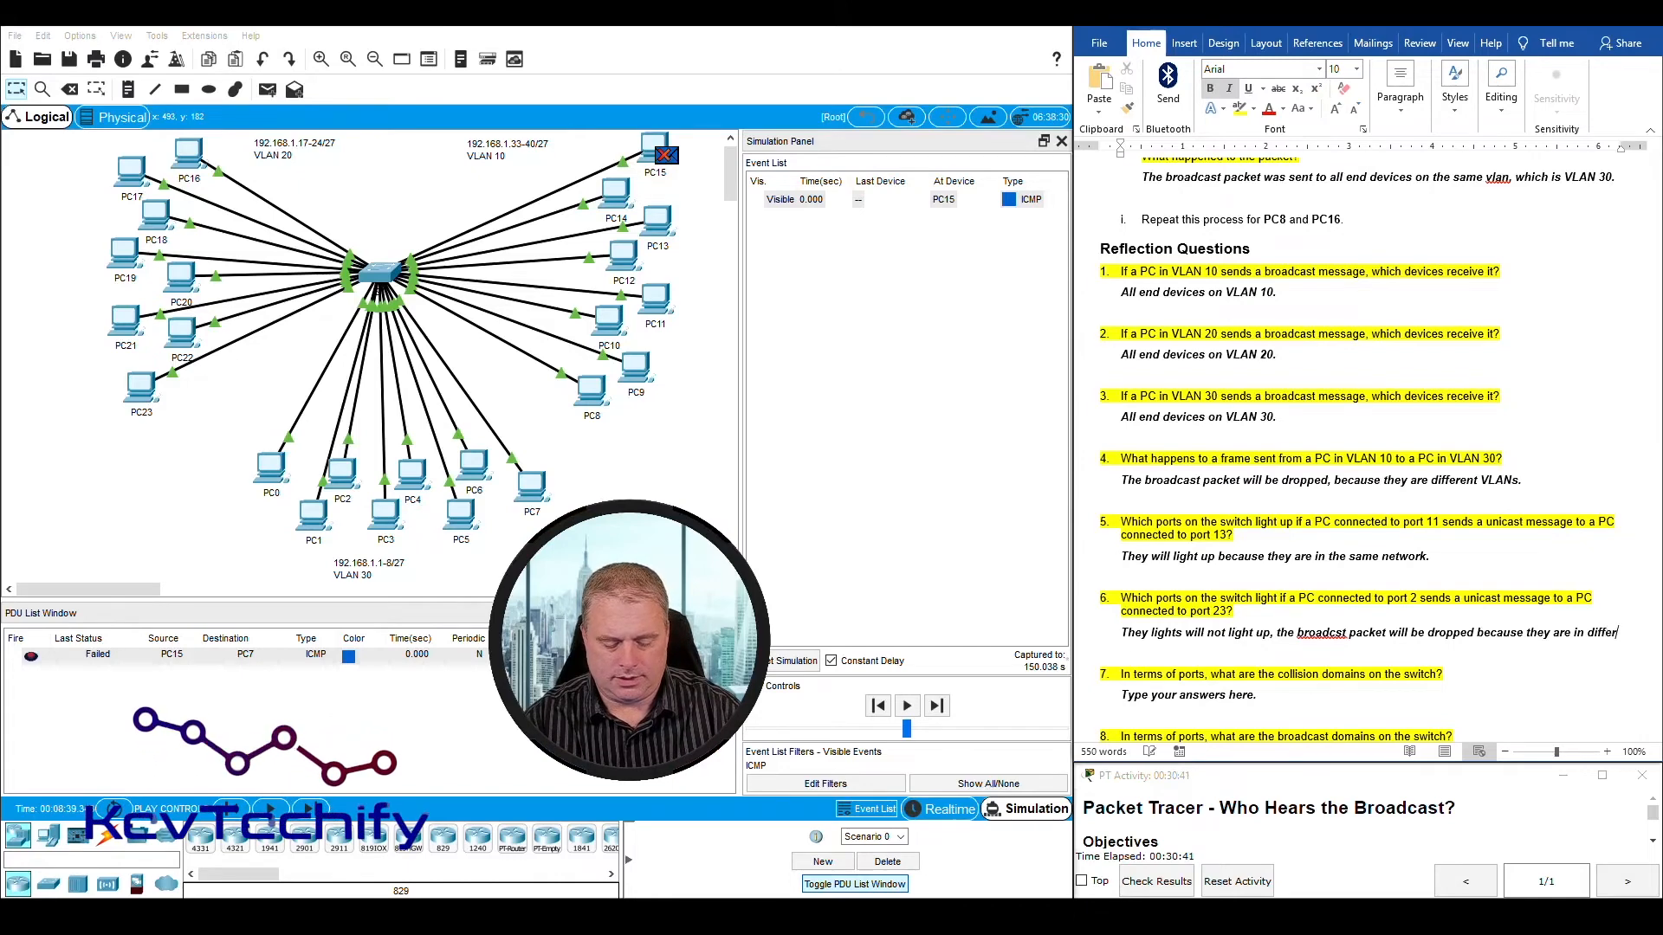
{"action": "type", "text": "ifferent VLANs."}
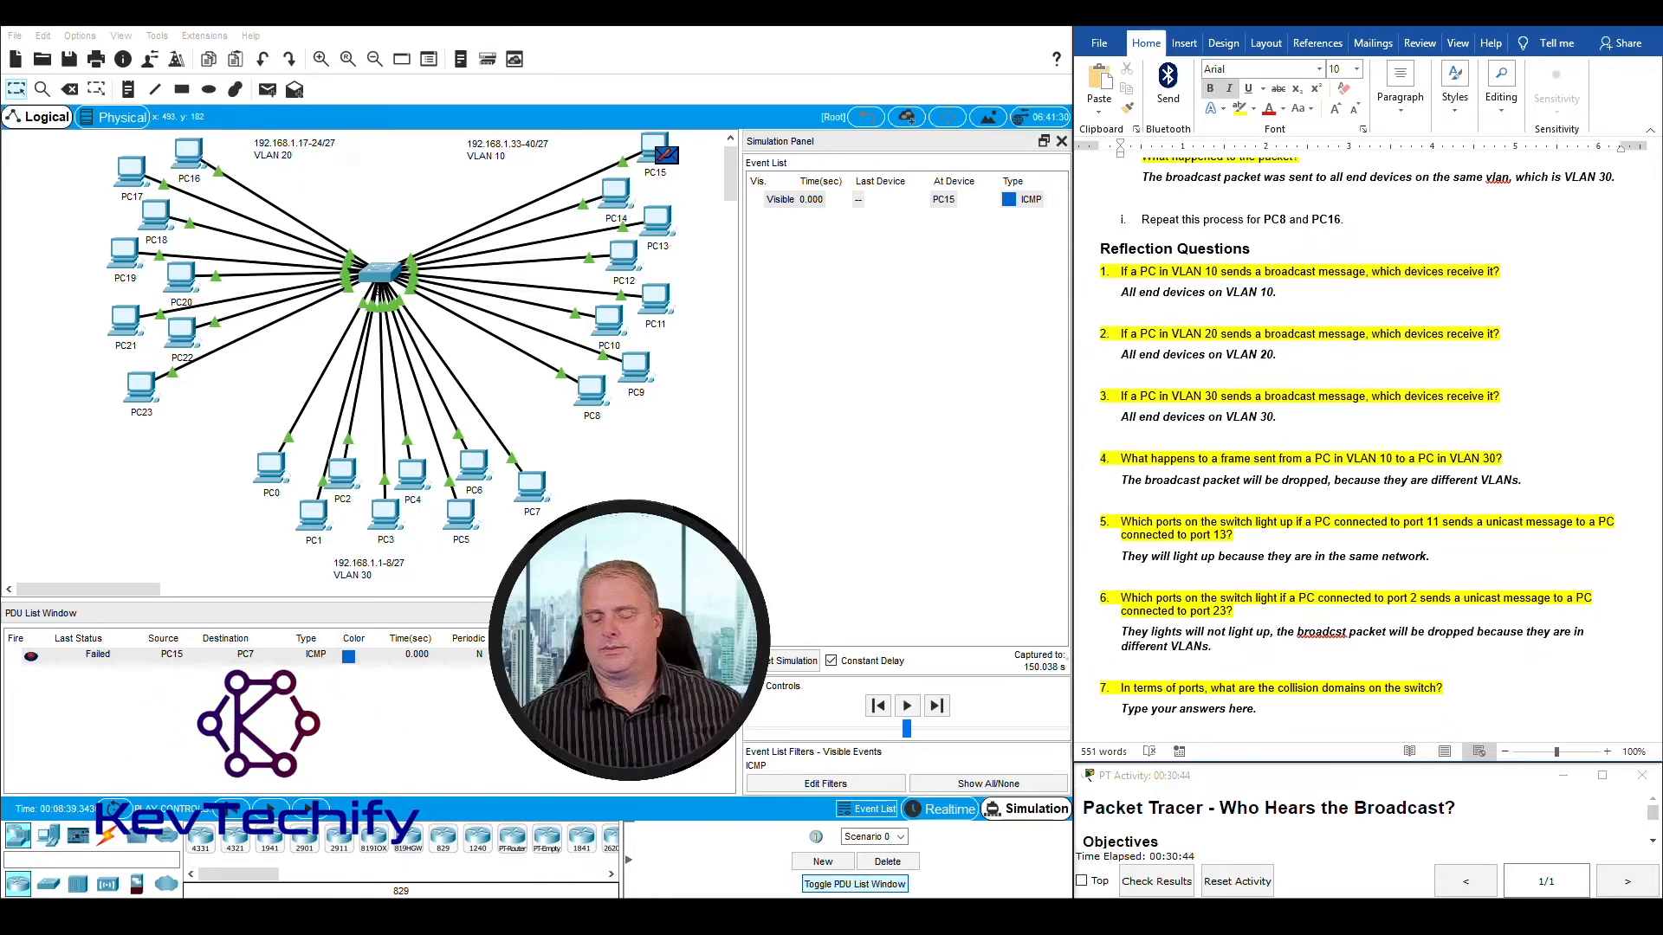
{"action": "right_click", "coordinate": [1322, 632]}
{"action": "left_click", "coordinate": [1258, 330]}
Step: Replace the answer placeholder under reflection question 7 with "Each port is its own collision domain."
{"action": "scroll", "coordinate": [1214, 562], "scroll_direction": "down", "scroll_amount": 5}
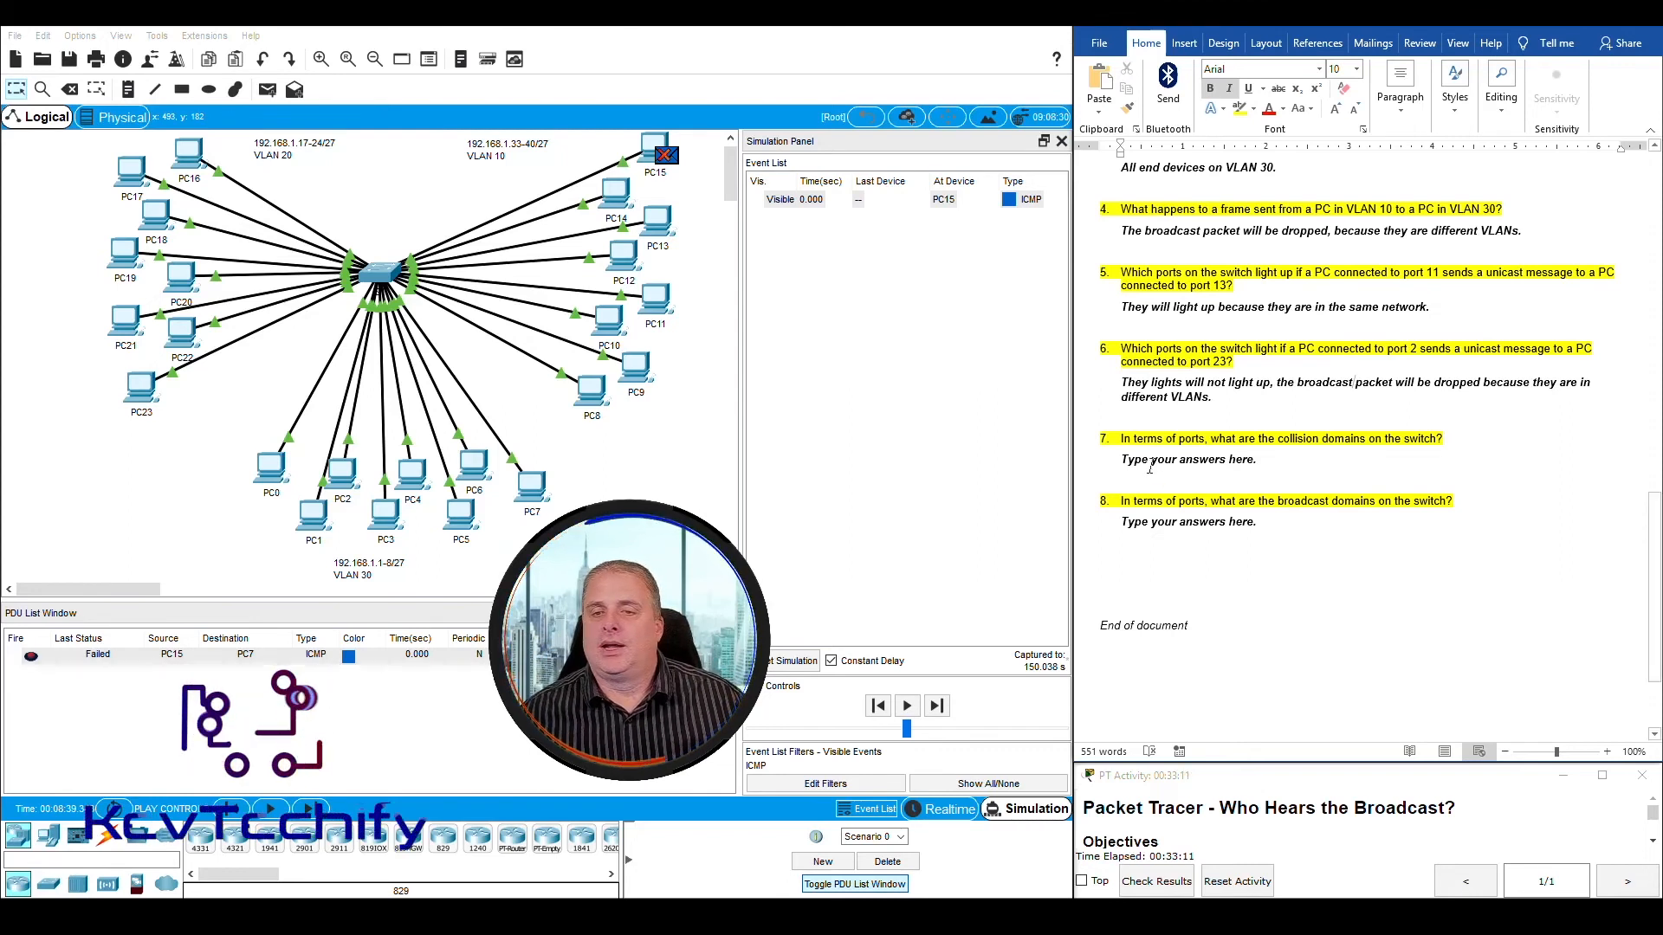
{"action": "left_click_drag", "start_coordinate": [1121, 460], "coordinate": [1277, 460]}
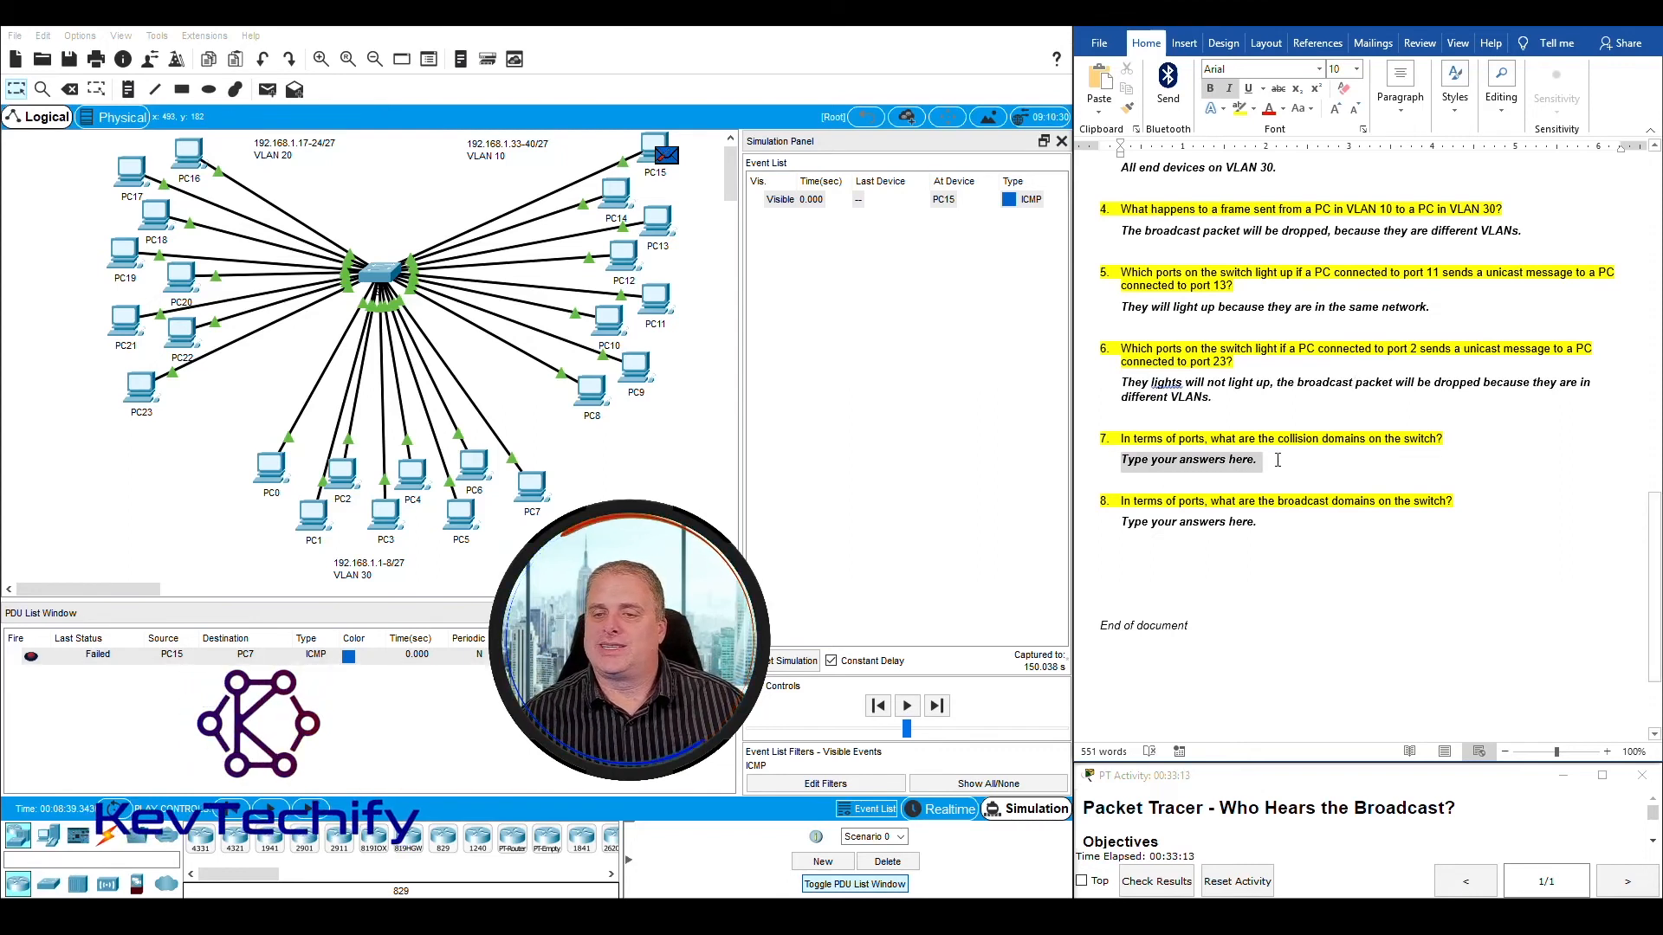
{"action": "type", "text": "E"}
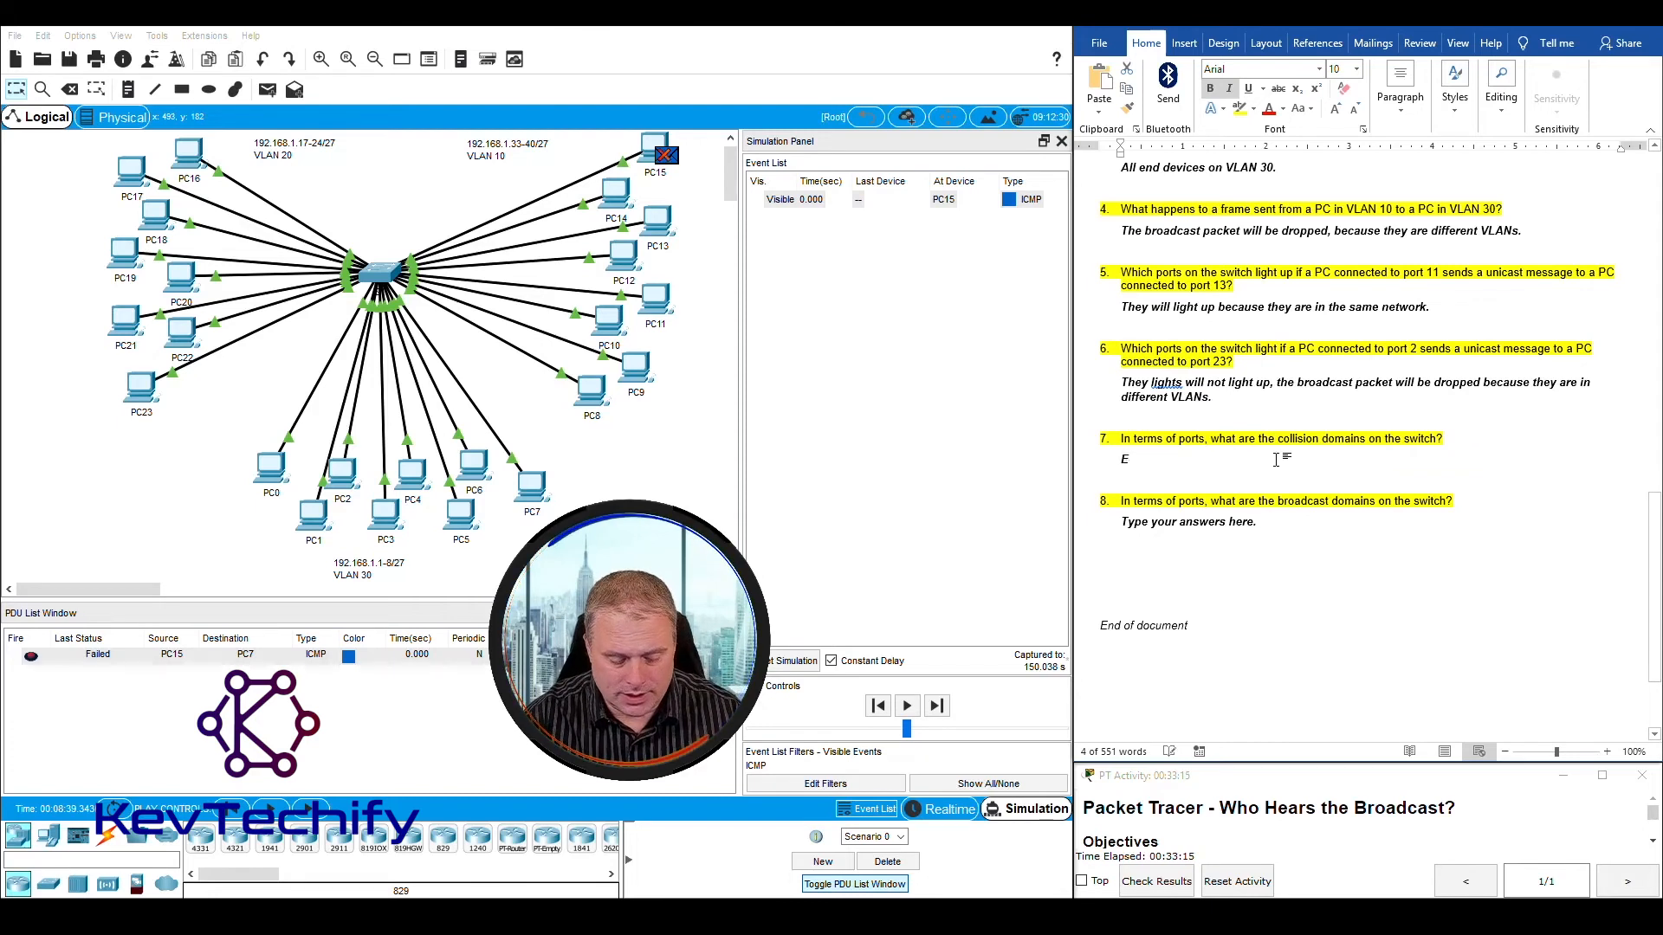
{"action": "type", "text": "ach port"}
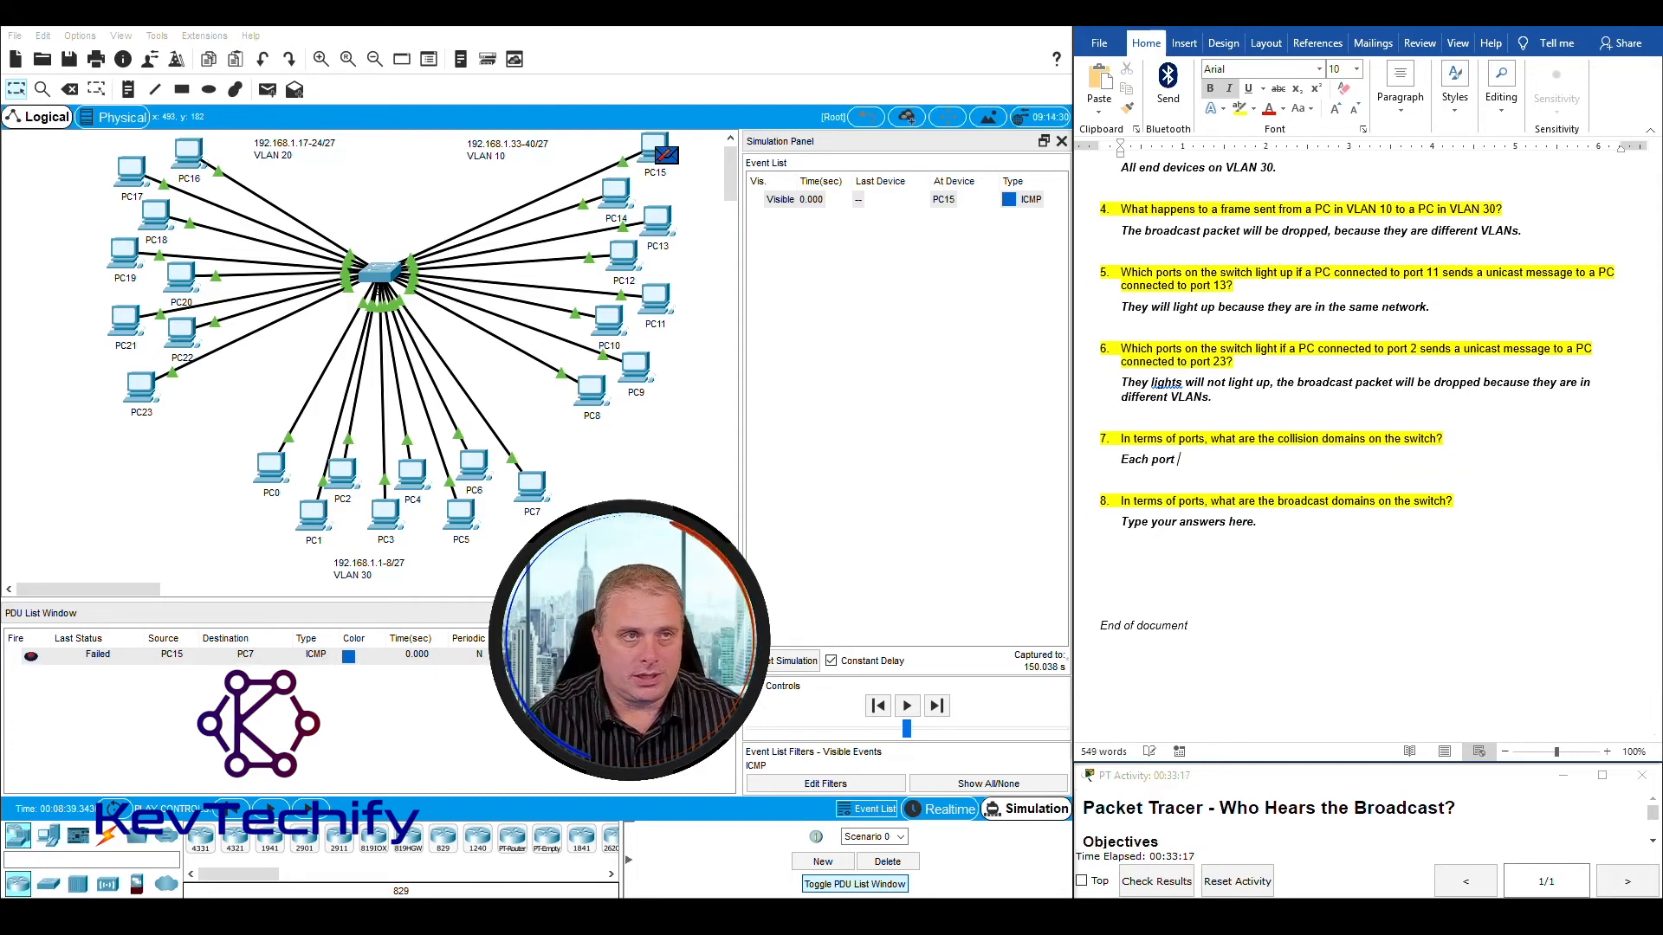
{"action": "type", "text": " is its o"}
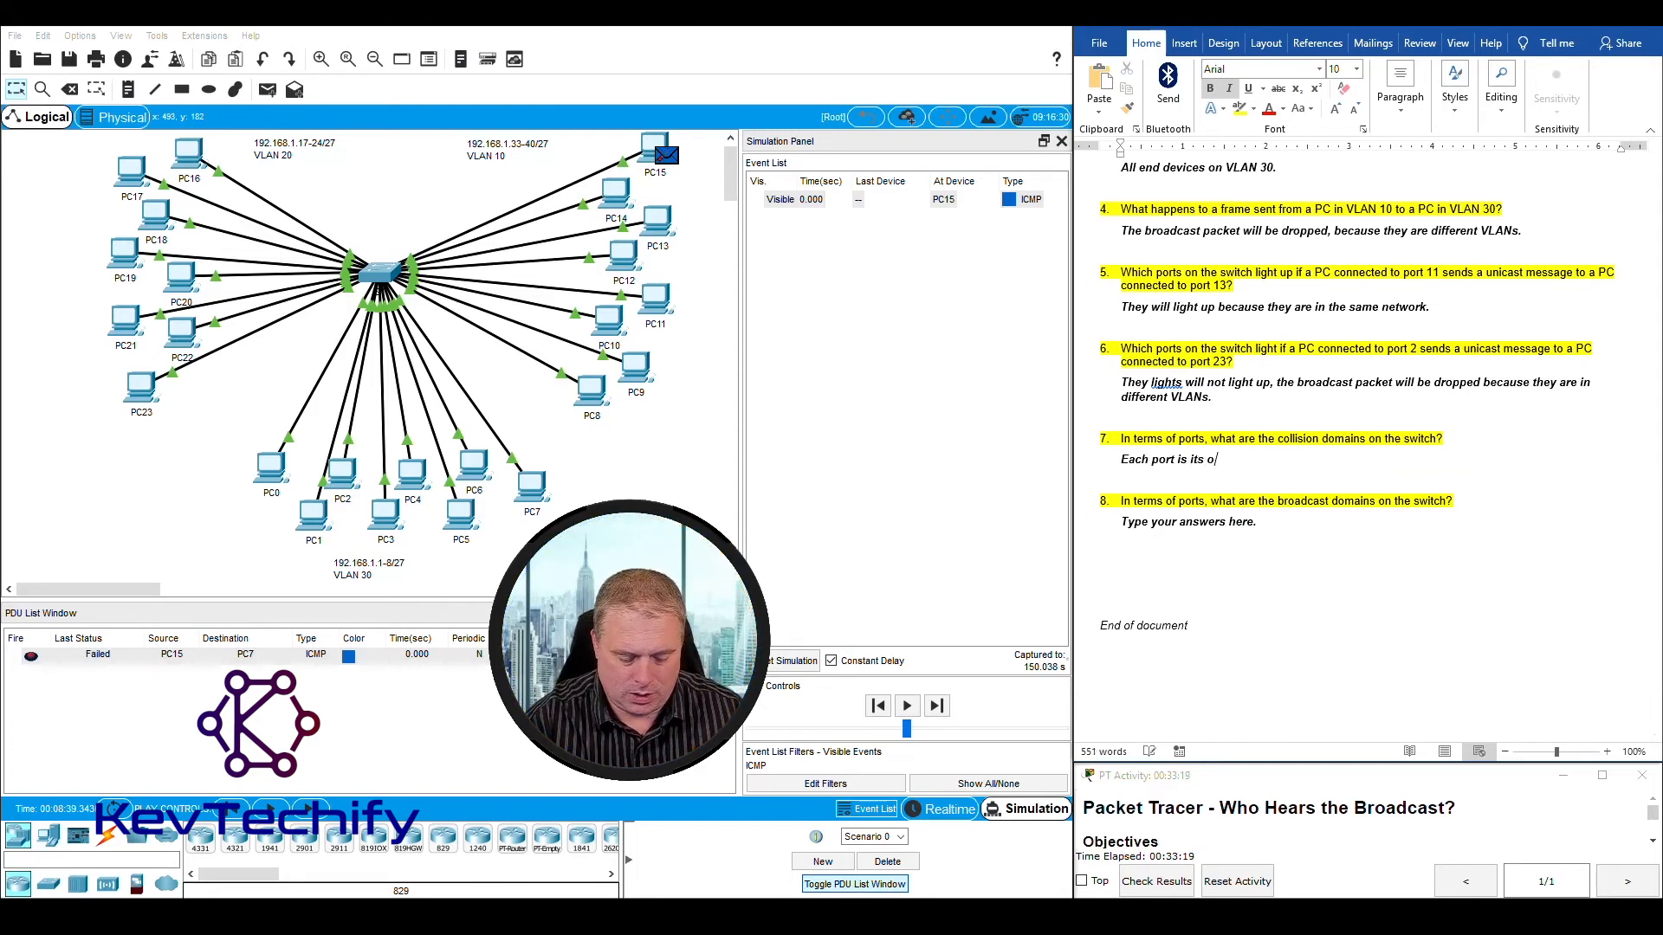
{"action": "type", "text": "wn coll"}
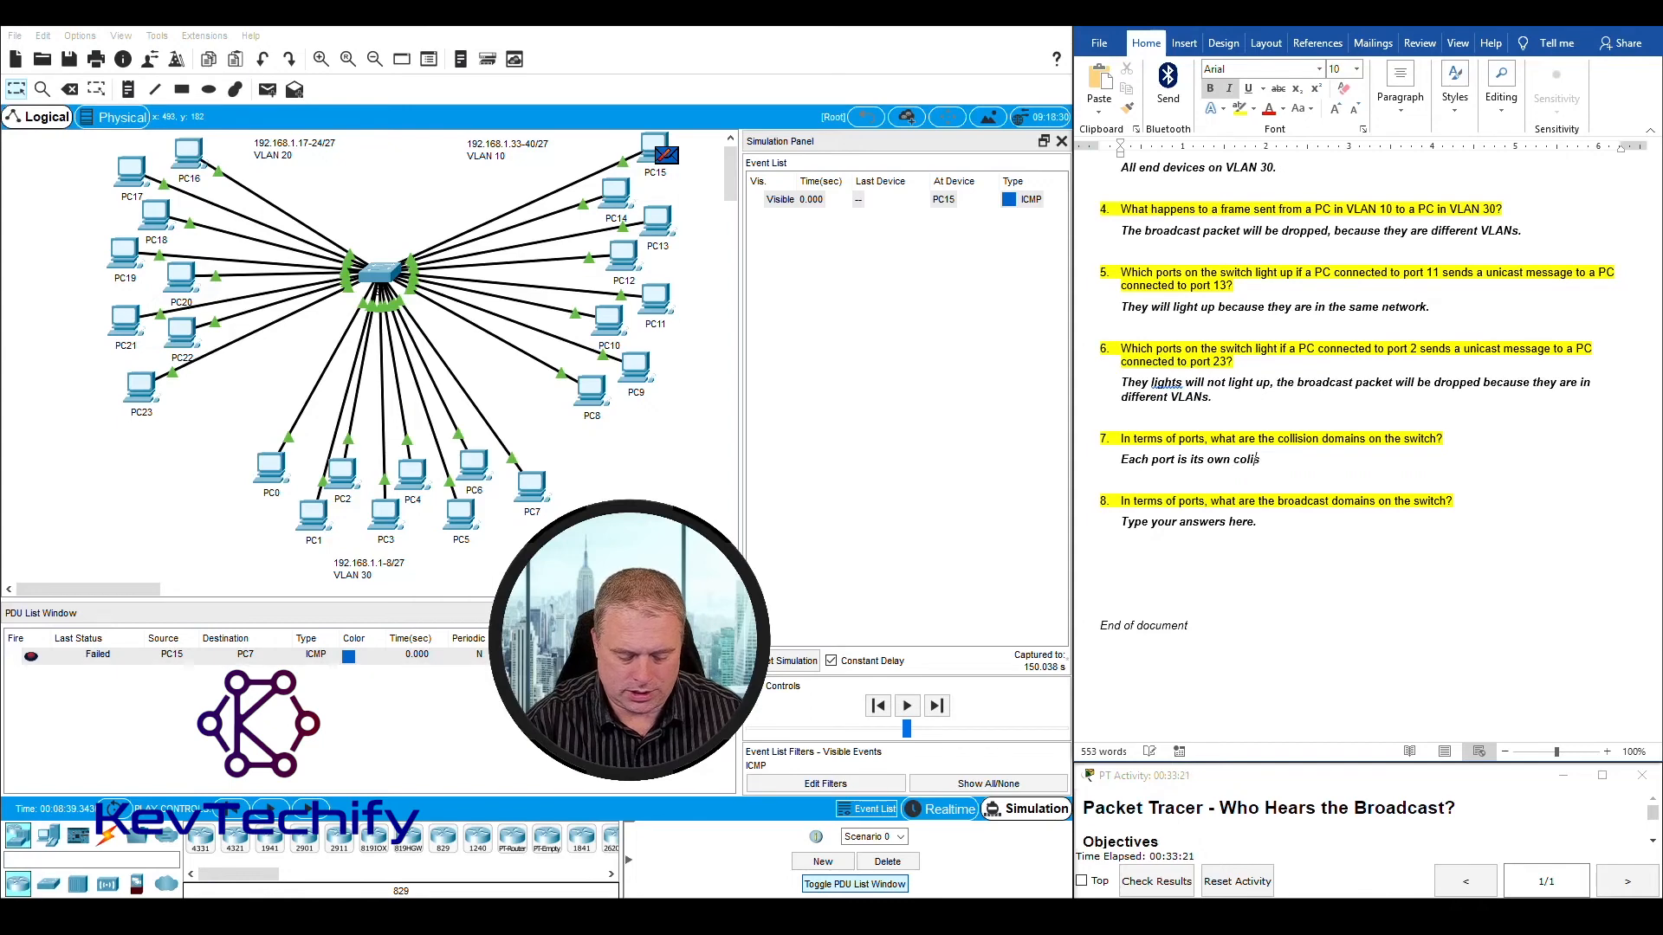
{"action": "type", "text": "ision dompain."}
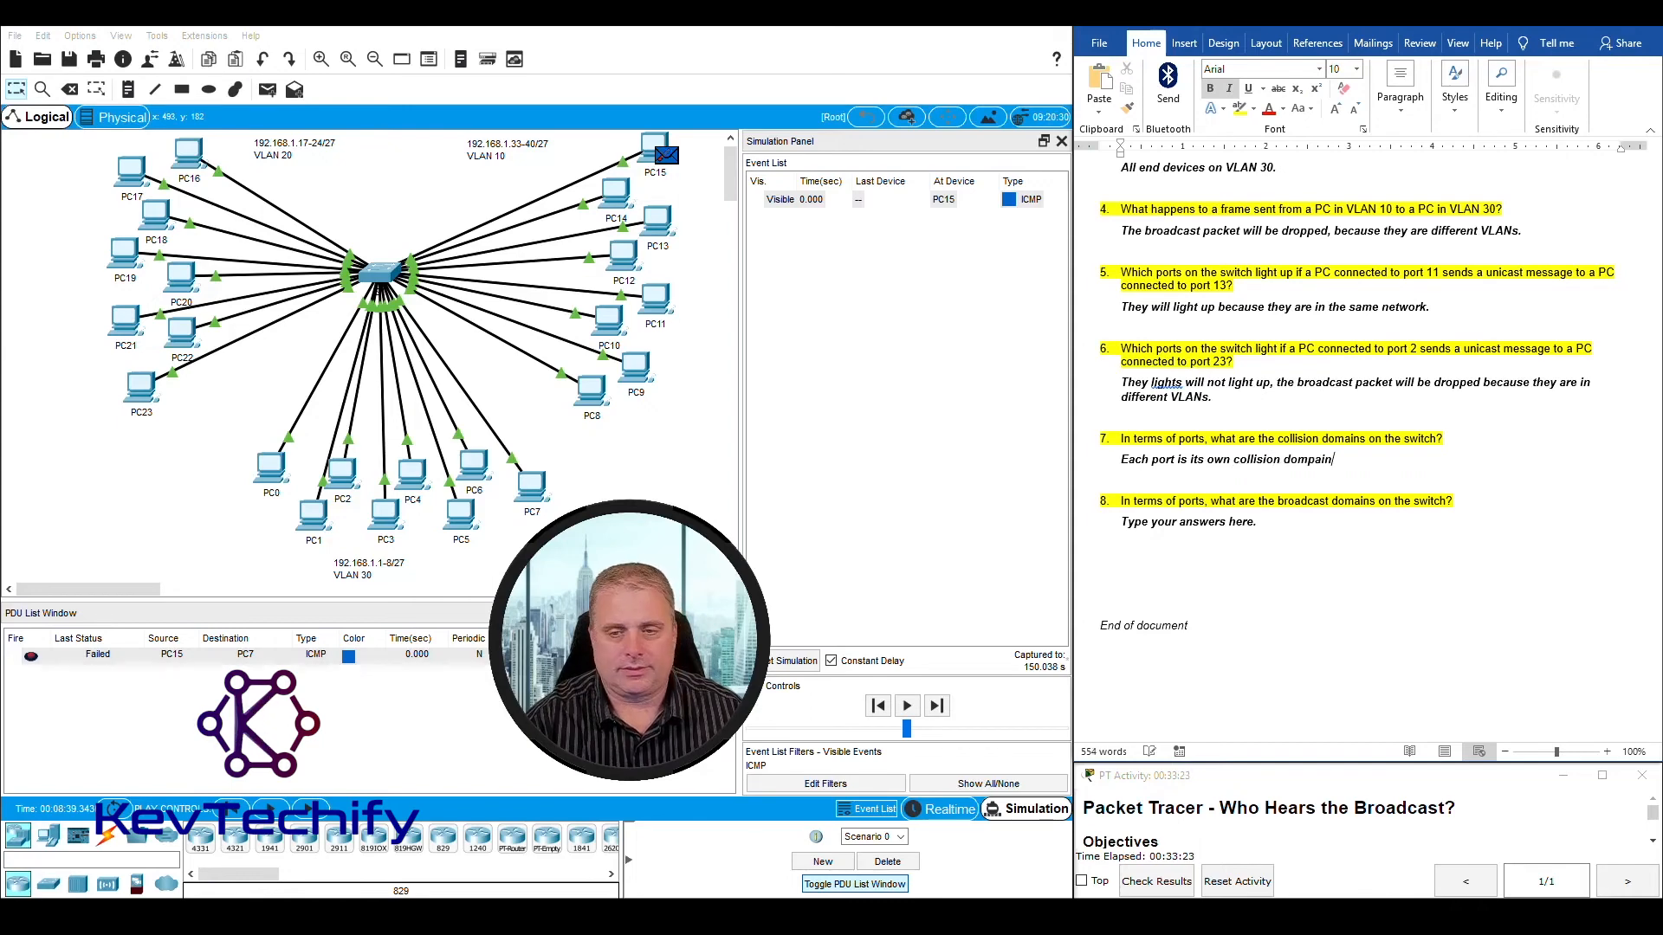
{"action": "right_click", "coordinate": [1325, 458]}
{"action": "left_click", "coordinate": [1351, 475]}
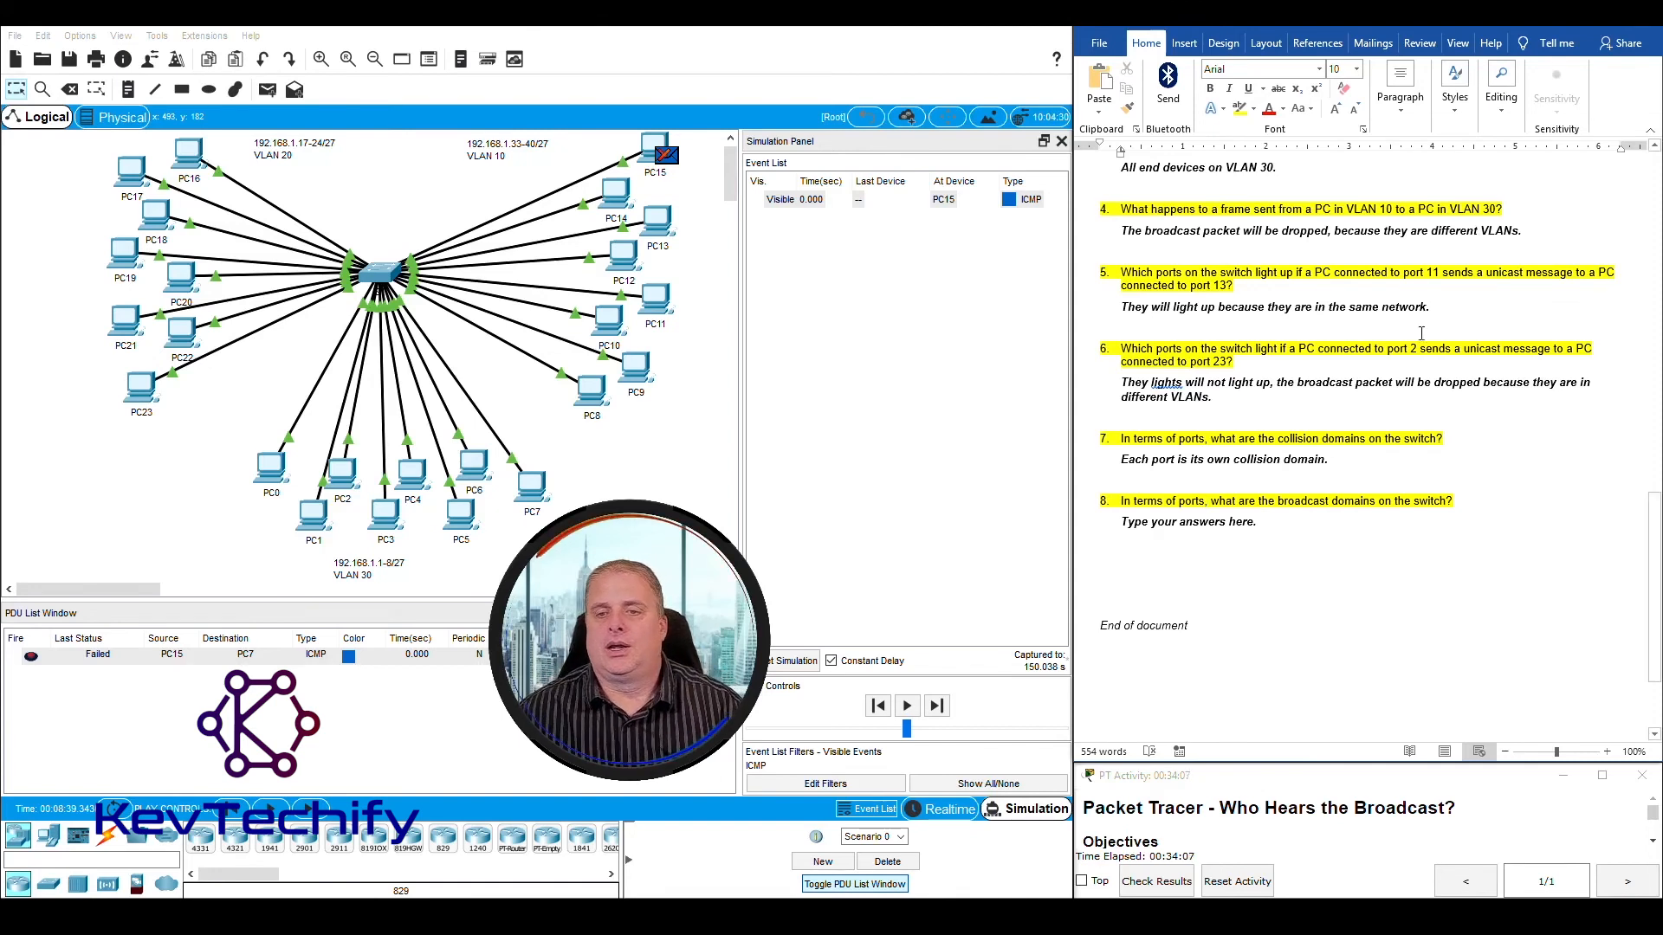
Step: Replace the answer placeholder under reflection question 8 with "Each VLAN is its own broadcast domain."
{"action": "left_click", "coordinate": [1123, 522]}
{"action": "left_click_drag", "start_coordinate": [1124, 523], "coordinate": [1258, 523]}
{"action": "type", "text": "Eac"}
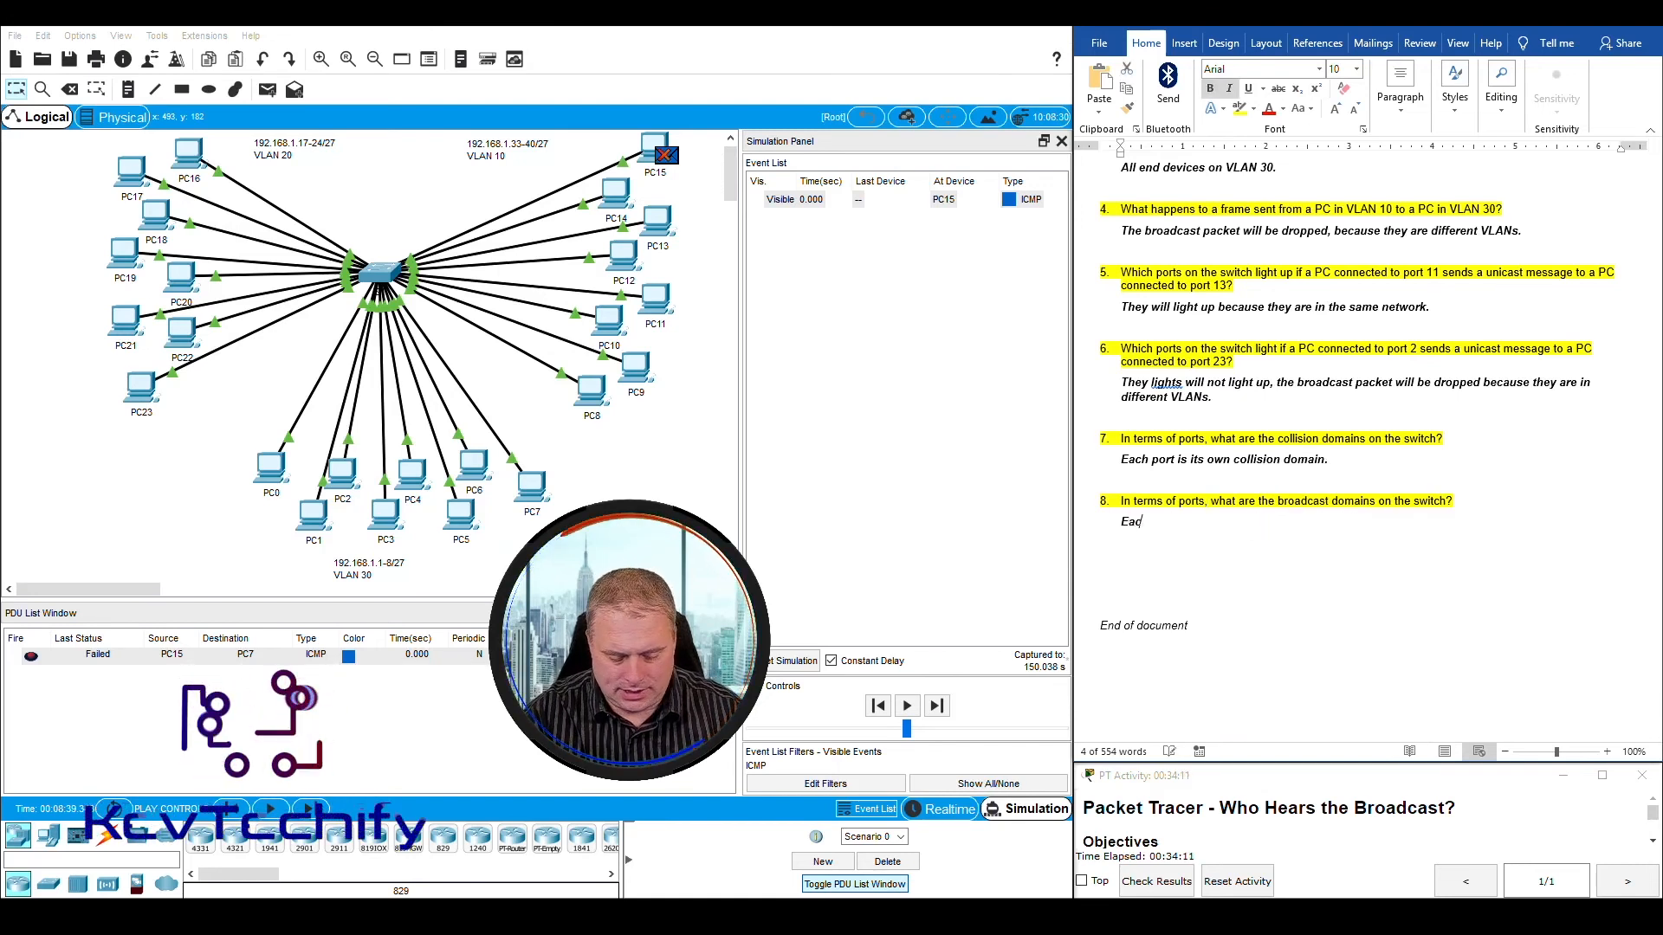
{"action": "type", "text": "h VLAn"}
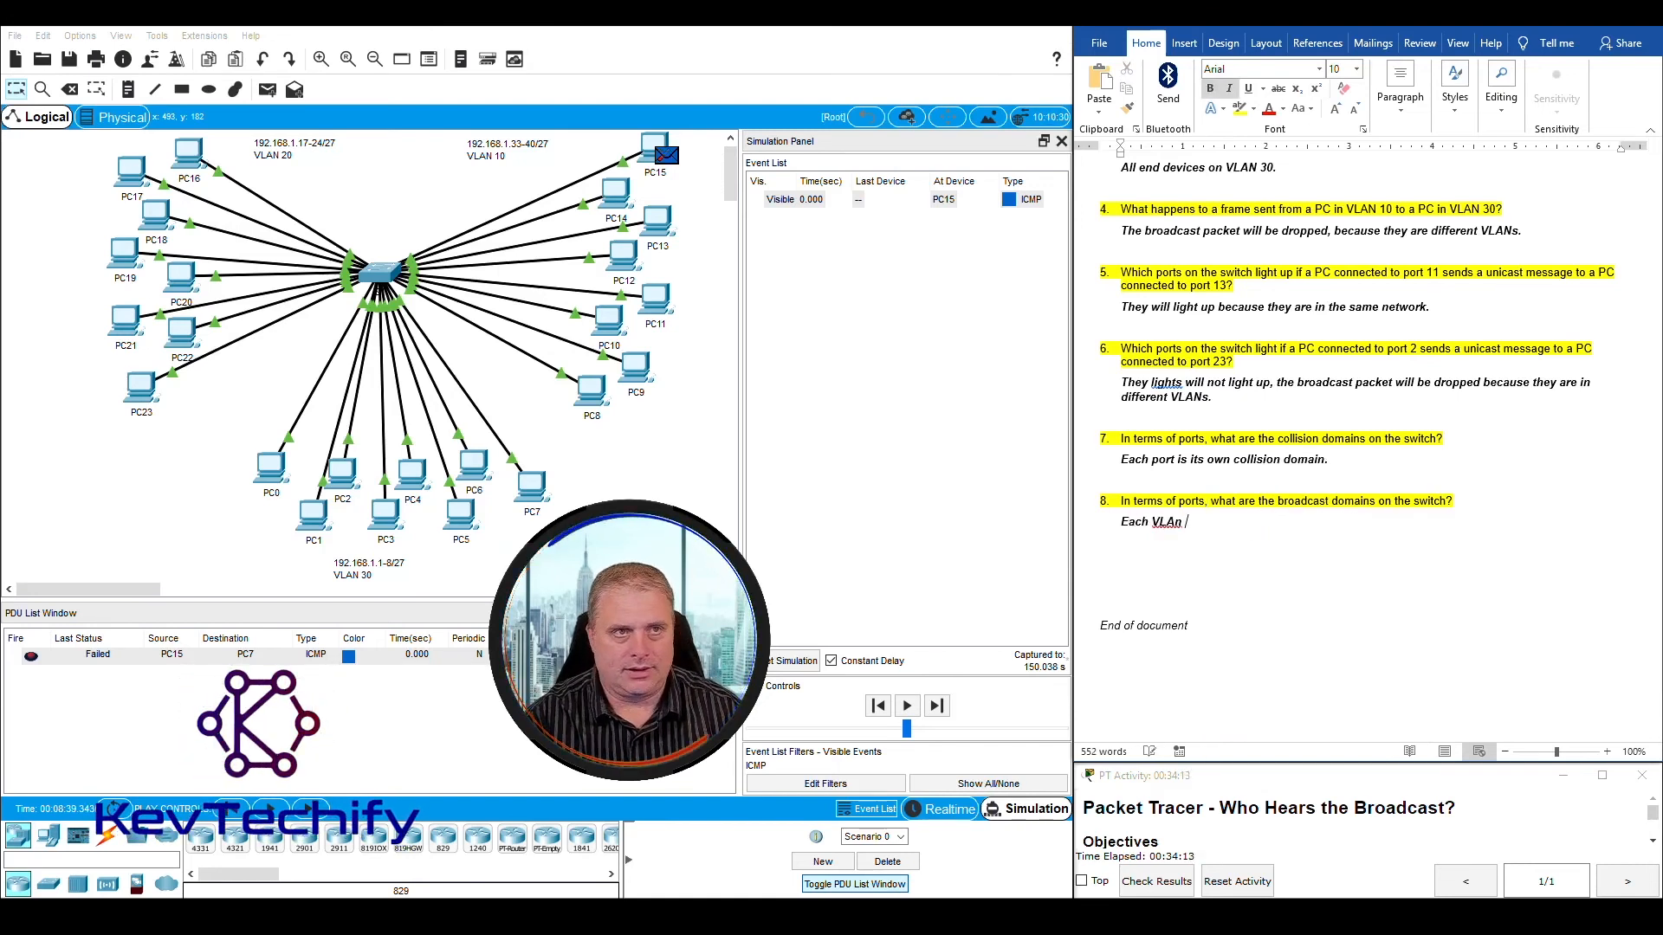
{"action": "type", "text": " is its own broadcast d"}
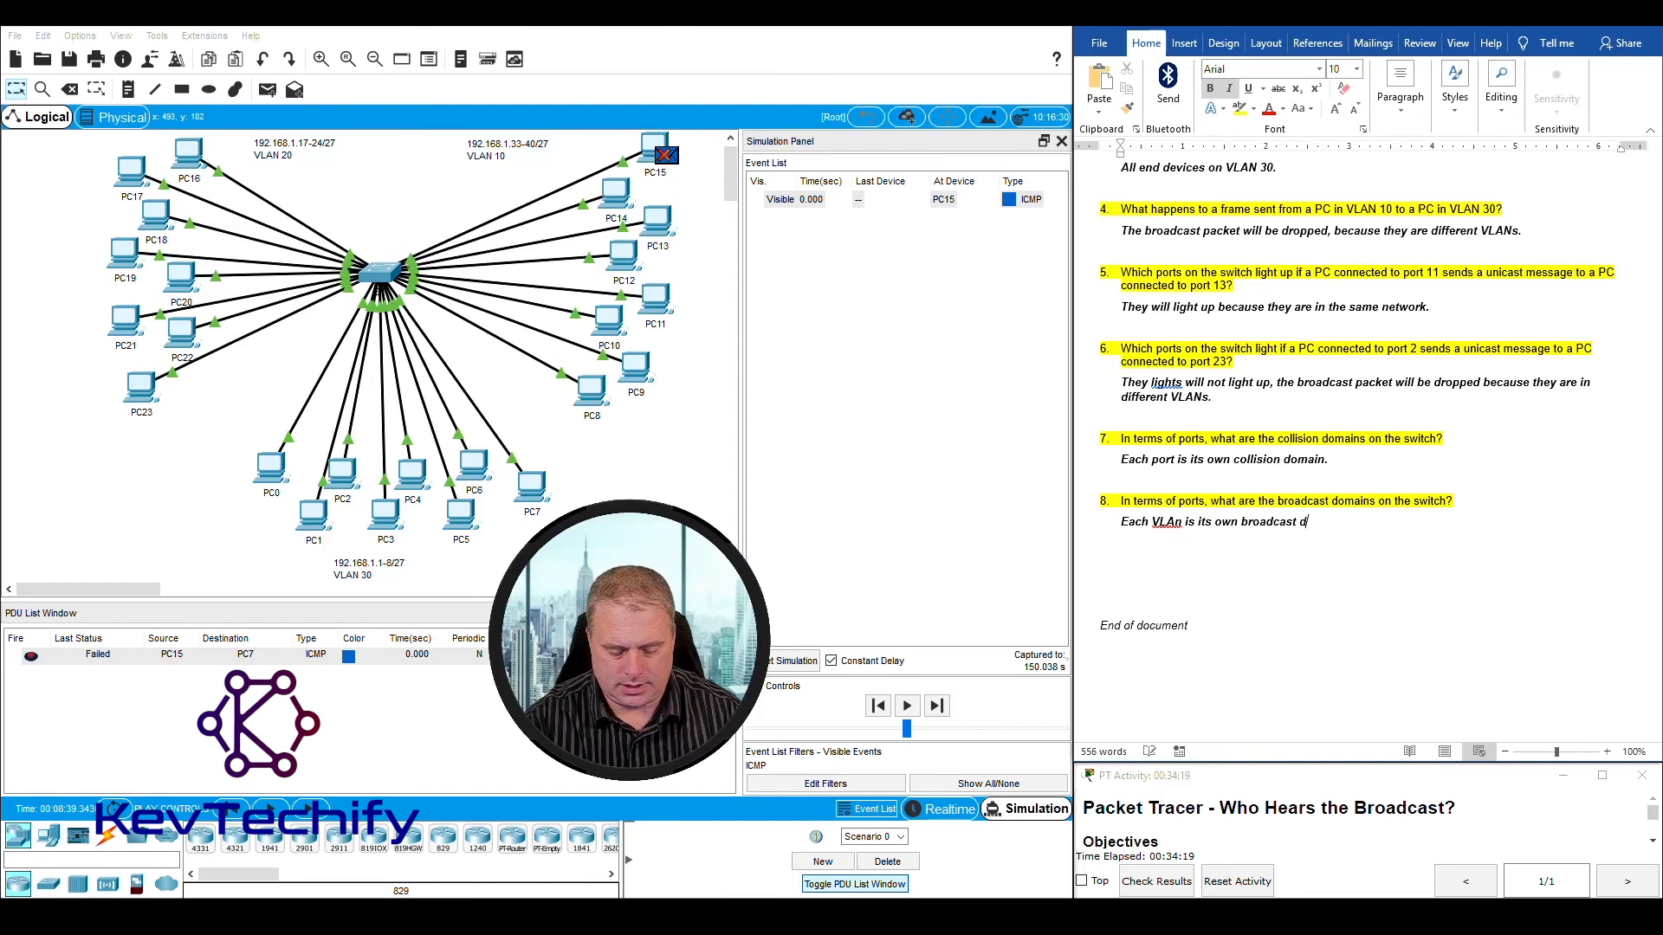
{"action": "type", "text": "omain."}
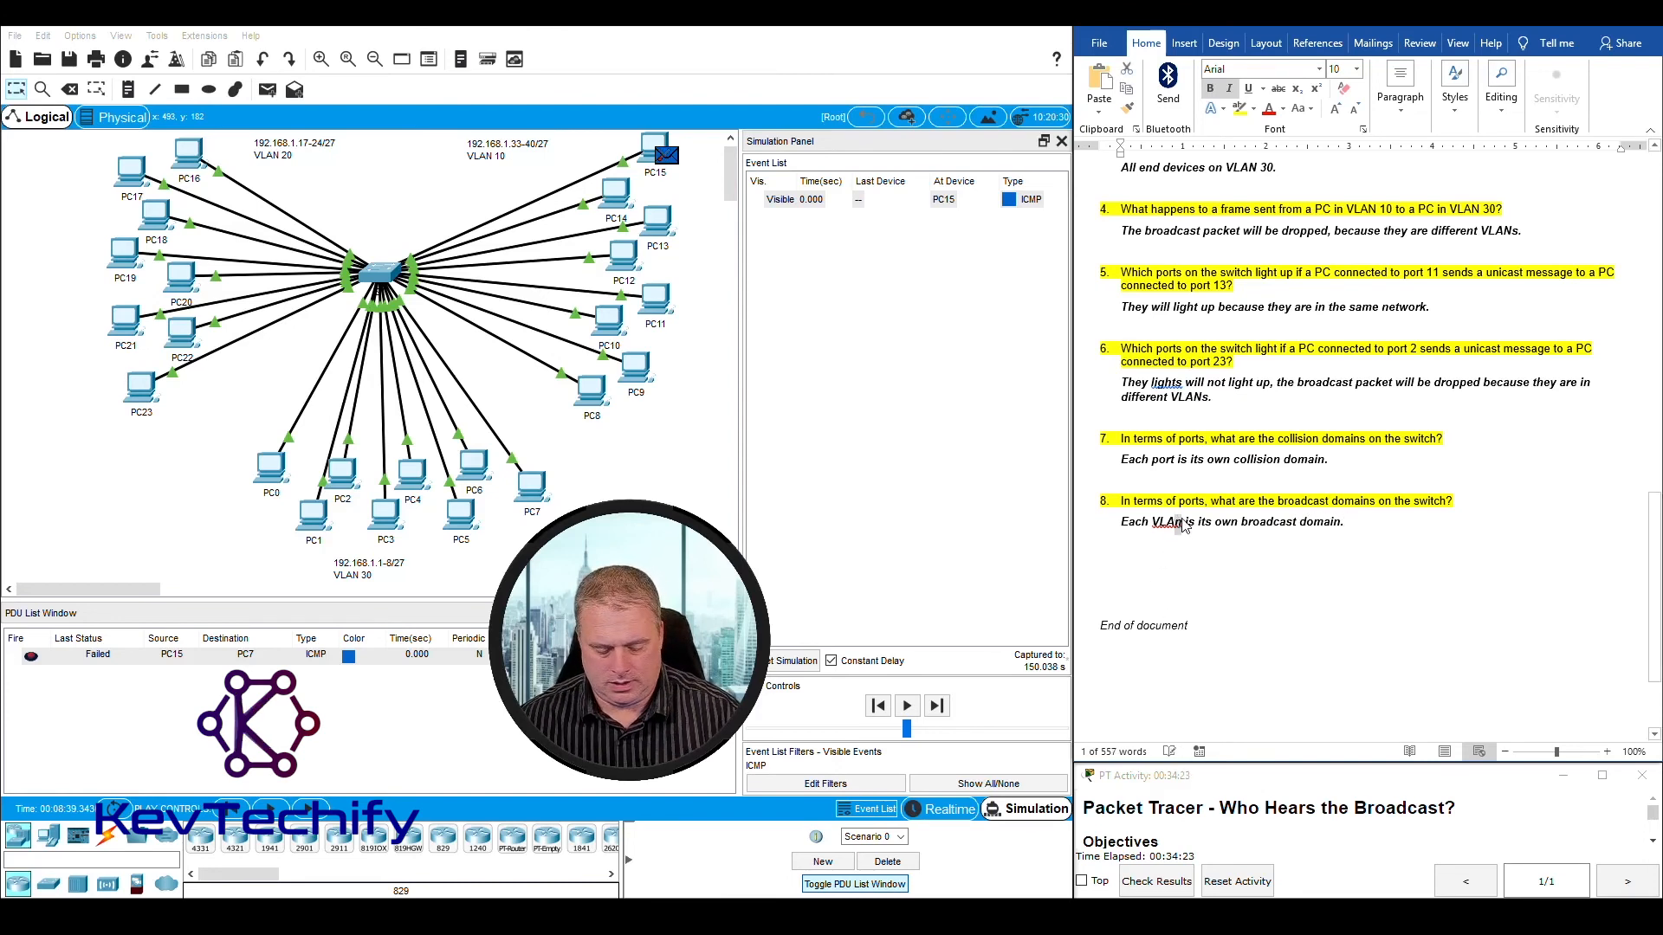
{"action": "type", "text": "N"}
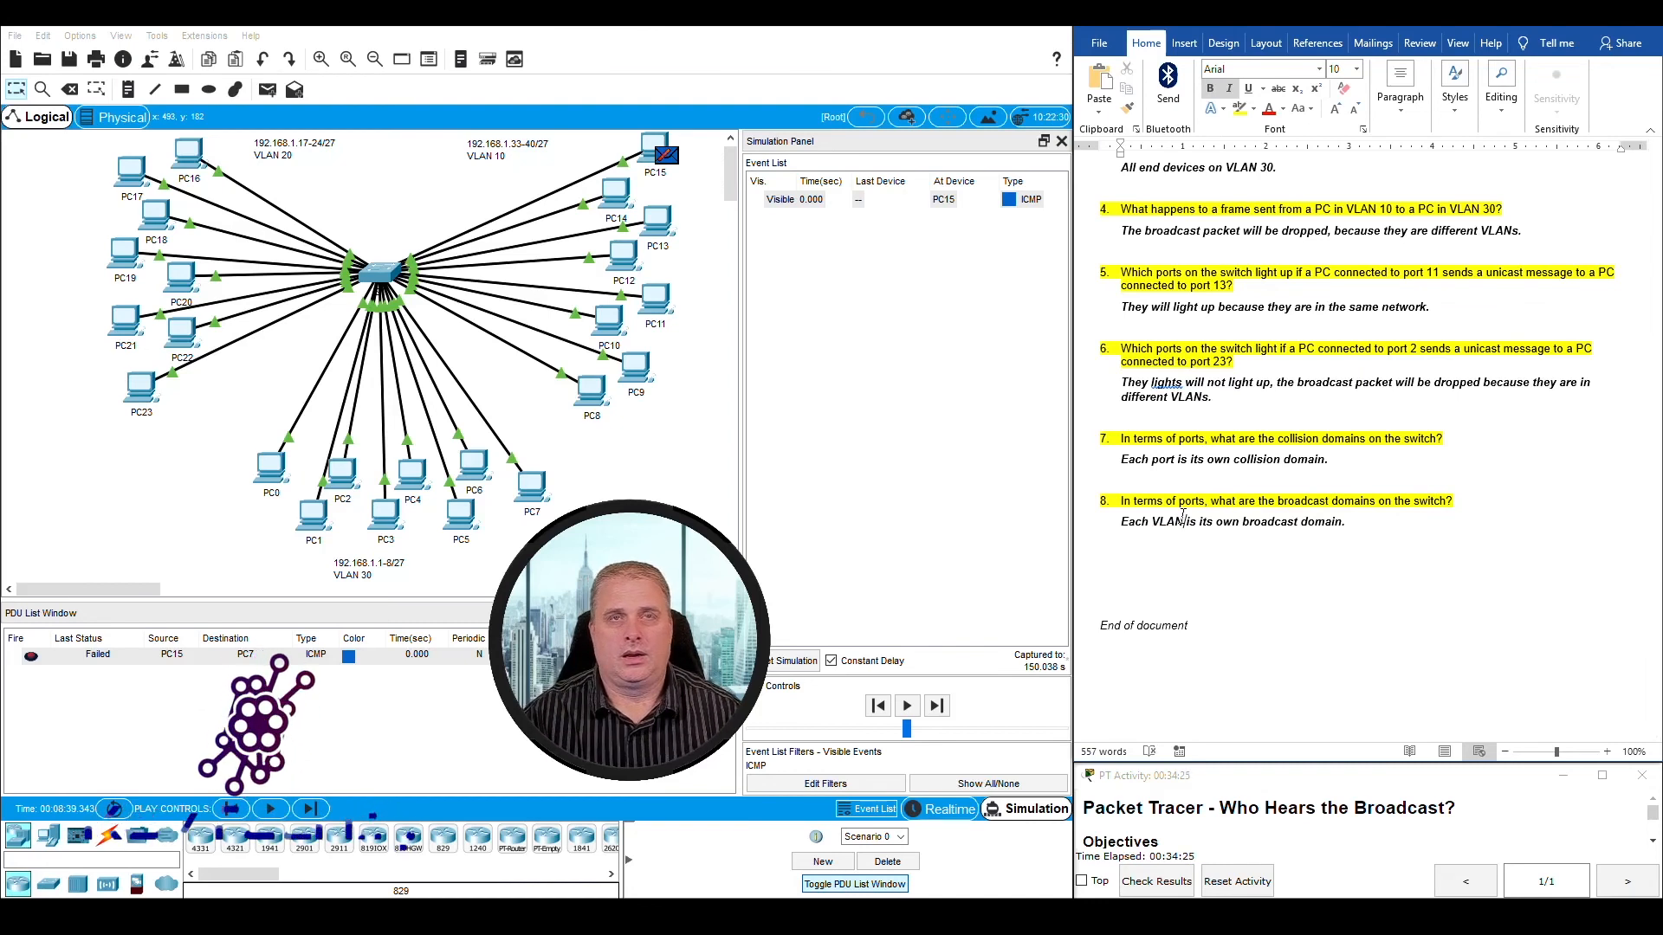